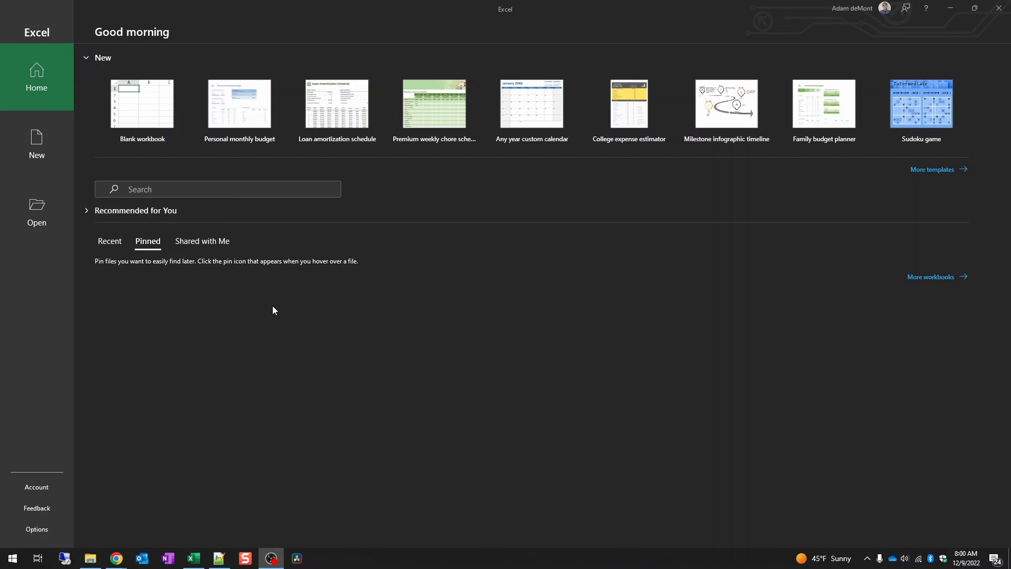
- Create a blank workbook and add two more worksheets to it
{"action": "left_click", "coordinate": [154, 111]}
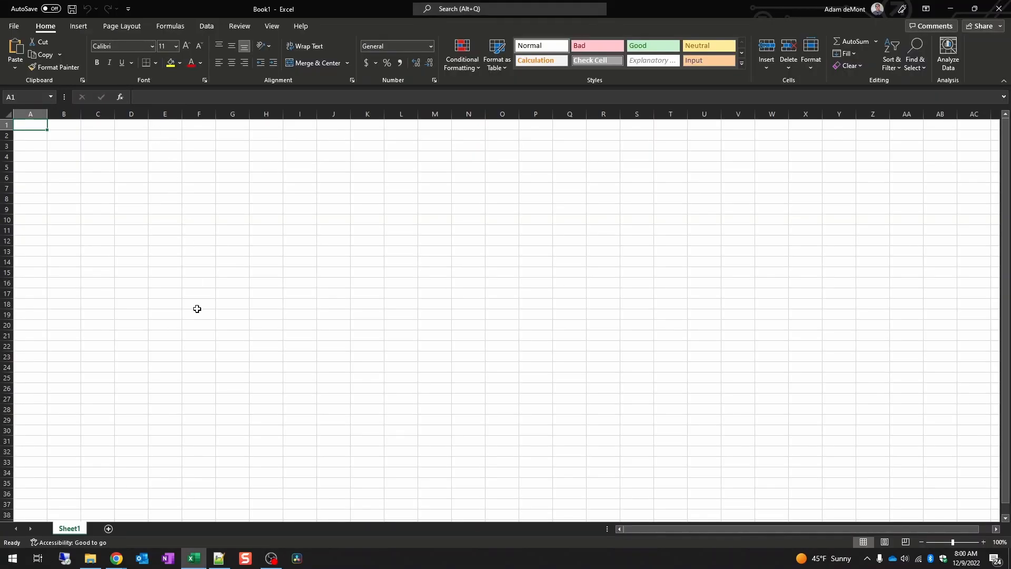
{"action": "left_click", "coordinate": [107, 529]}
{"action": "left_click", "coordinate": [143, 530]}
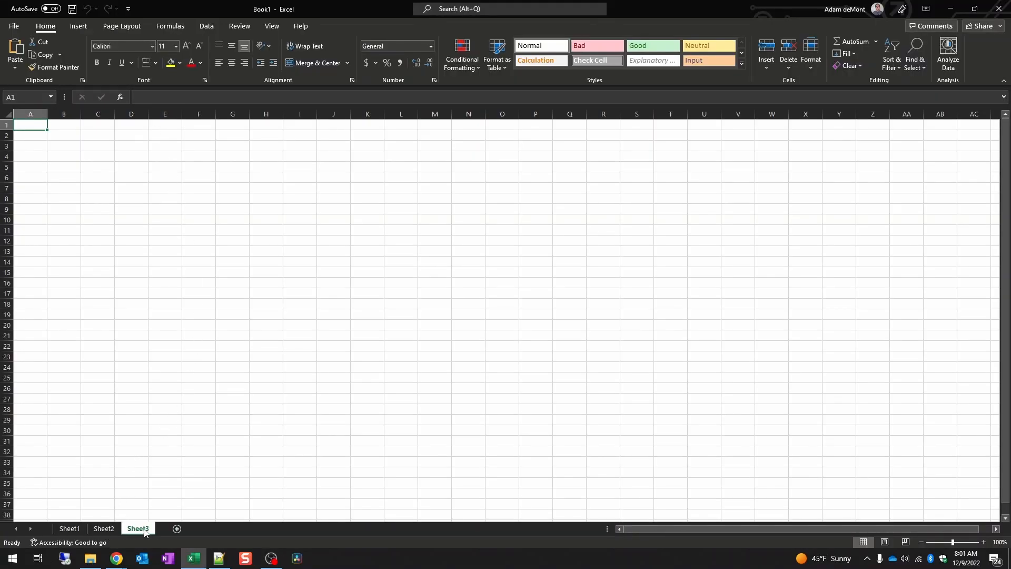
- Rename the three worksheets, in order, as Feeds, News and Saved
{"action": "left_click", "coordinate": [72, 531]}
{"action": "double_click", "coordinate": [71, 531]}
{"action": "type", "text": "Feeds"}
{"action": "key", "text": "Return"}
{"action": "double_click", "coordinate": [97, 527]}
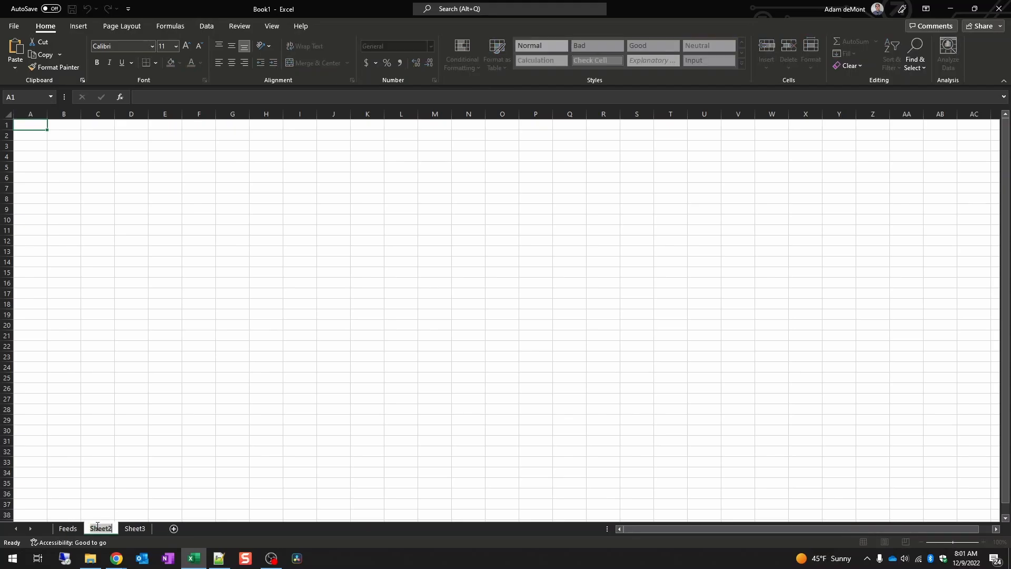
{"action": "type", "text": "News"}
{"action": "key", "text": "Return"}
{"action": "left_click", "coordinate": [129, 529]}
{"action": "double_click", "coordinate": [129, 529]}
{"action": "type", "text": "Saved"}
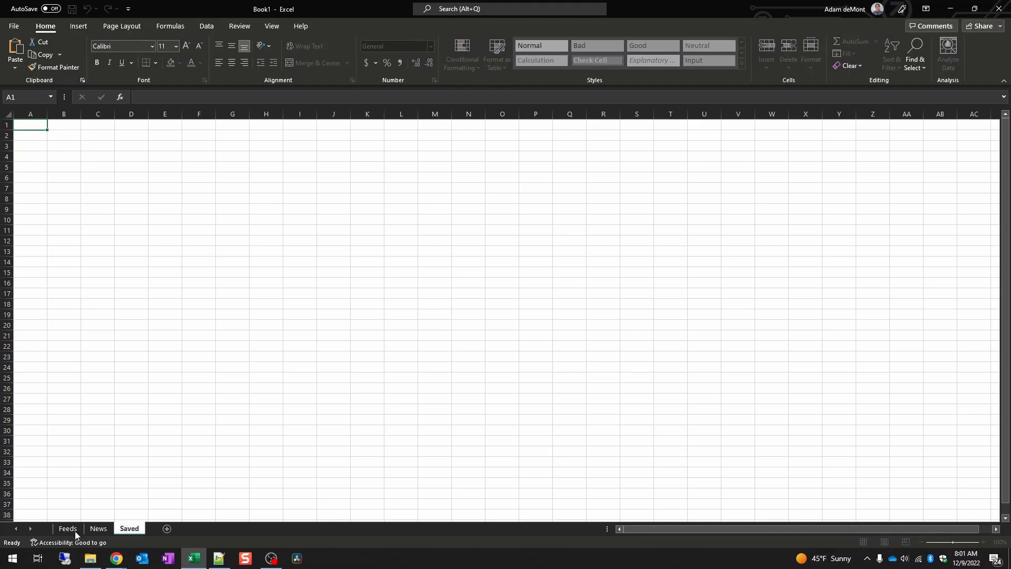
- Paste the copied header line Title,Feed,Category,Subcategory,Topic,Media,New,Notes into cell A1 of the Feeds sheet
{"action": "left_click", "coordinate": [74, 530]}
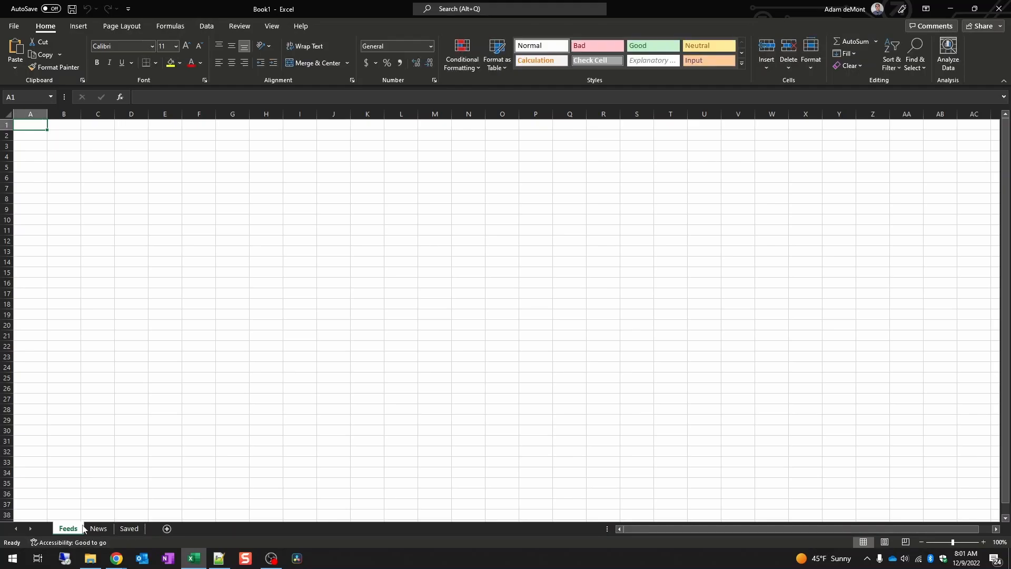
{"action": "right_click", "coordinate": [33, 127]}
{"action": "left_click", "coordinate": [61, 202]}
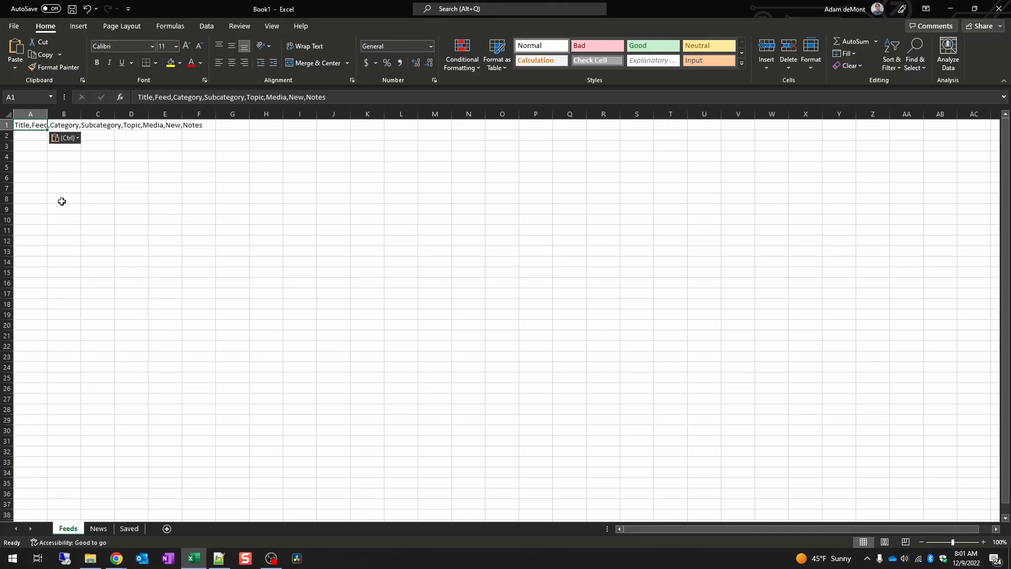
- Paste the header line Title,Media,Link,Source,Category,Subcategory,Topic,Date,Time,Save,Notes from the text editor into cell A1 of the News sheet
{"action": "left_click", "coordinate": [99, 521]}
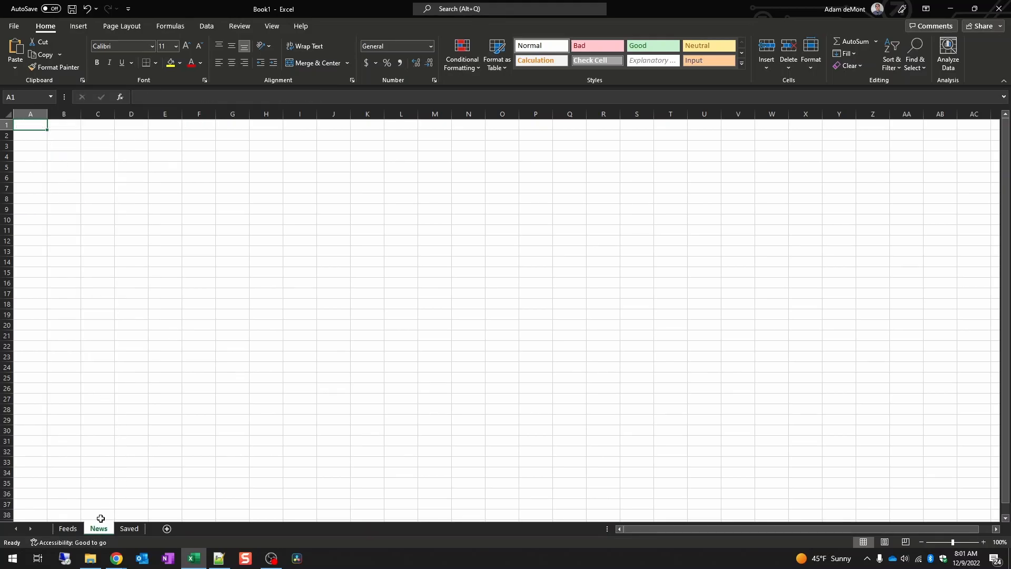
{"action": "key", "text": "alt+Tab"}
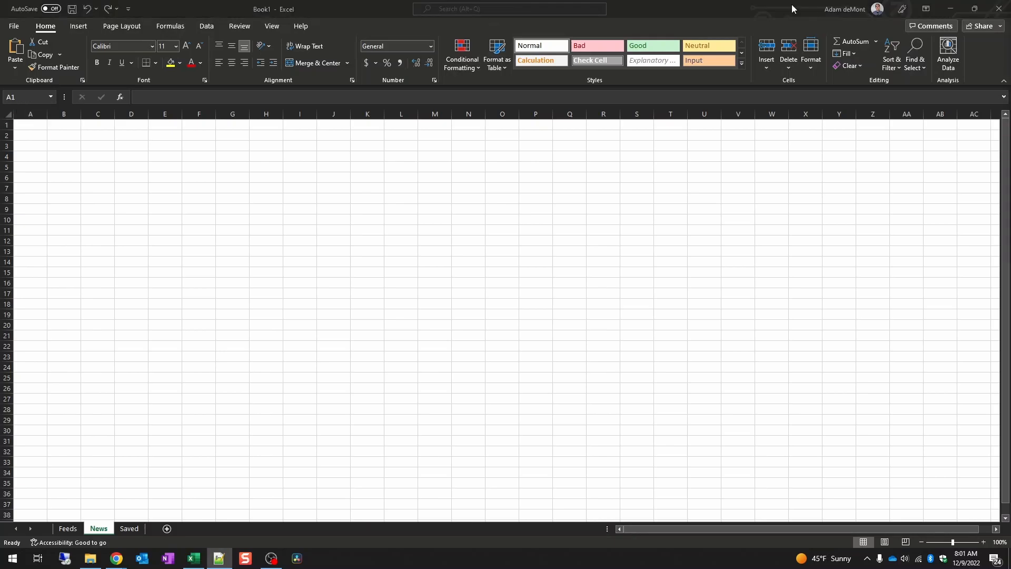
{"action": "left_click", "coordinate": [29, 126]}
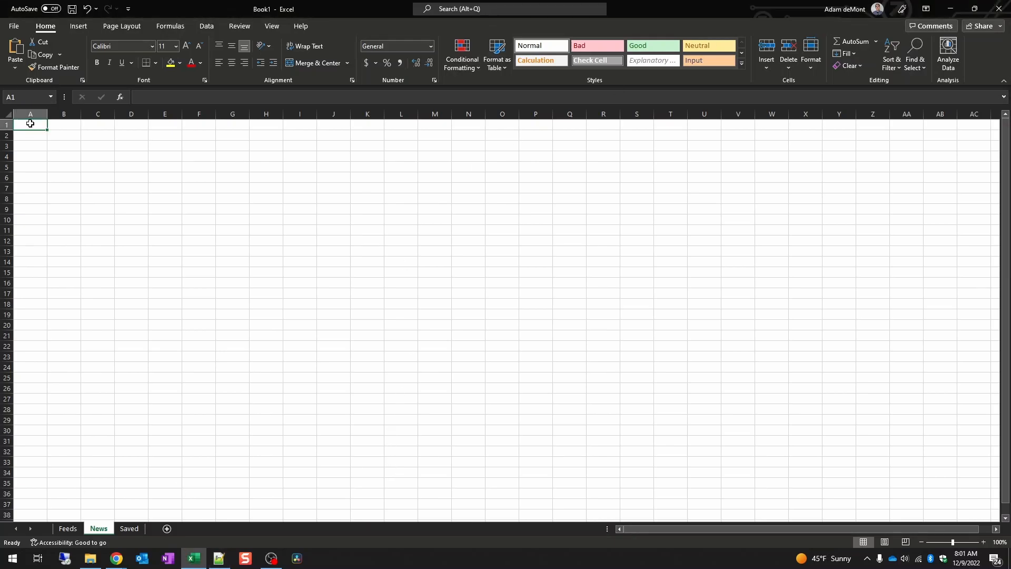
{"action": "right_click", "coordinate": [27, 126]}
{"action": "left_click", "coordinate": [52, 198]}
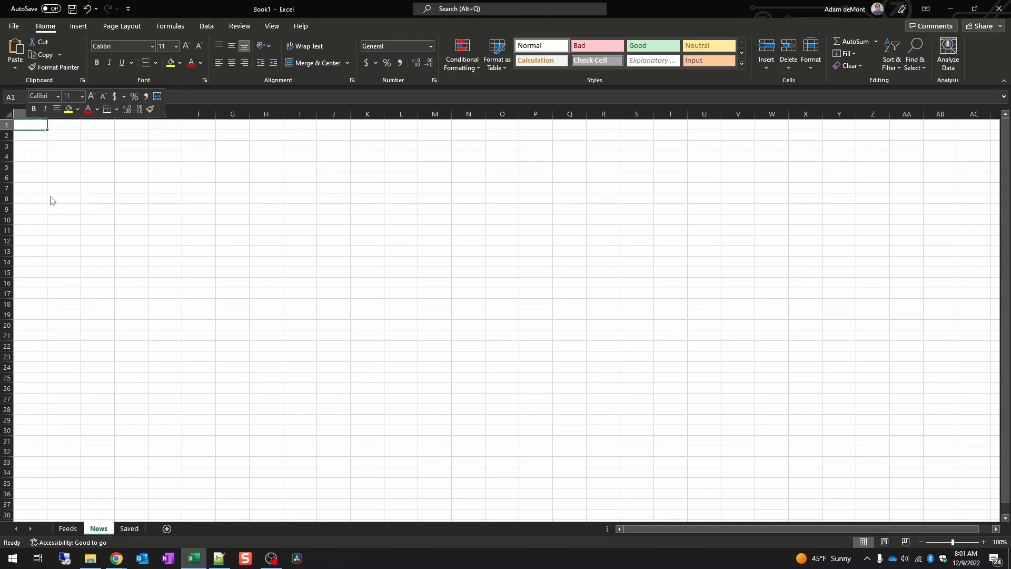
- Paste the header line Title,Media,Link,Source,Category,Subcategory,Topic,Date,Time,Notes from the text editor into cell A1 of the Saved sheet
{"action": "key", "text": "alt+Tab"}
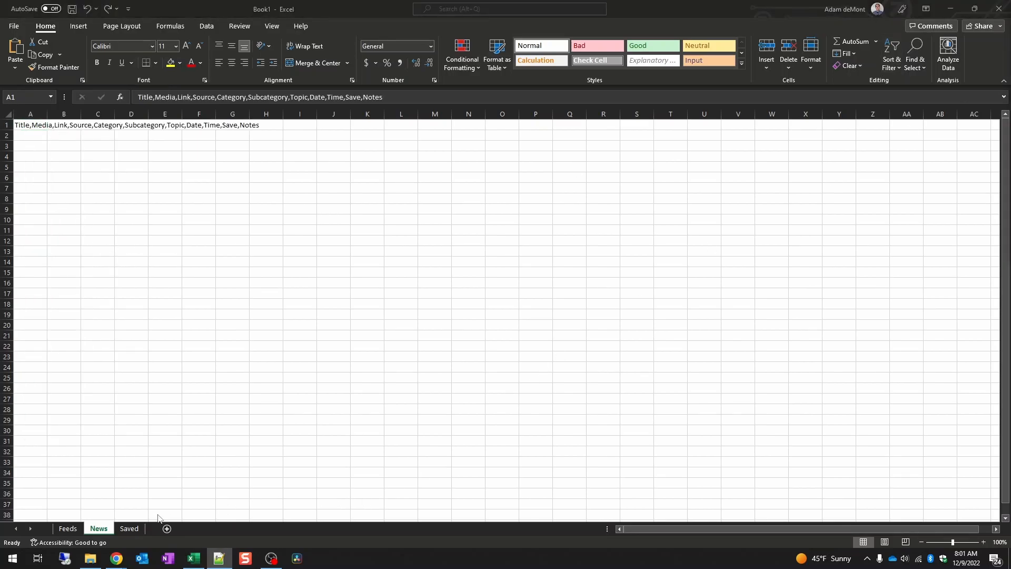
{"action": "key", "text": "alt+Tab"}
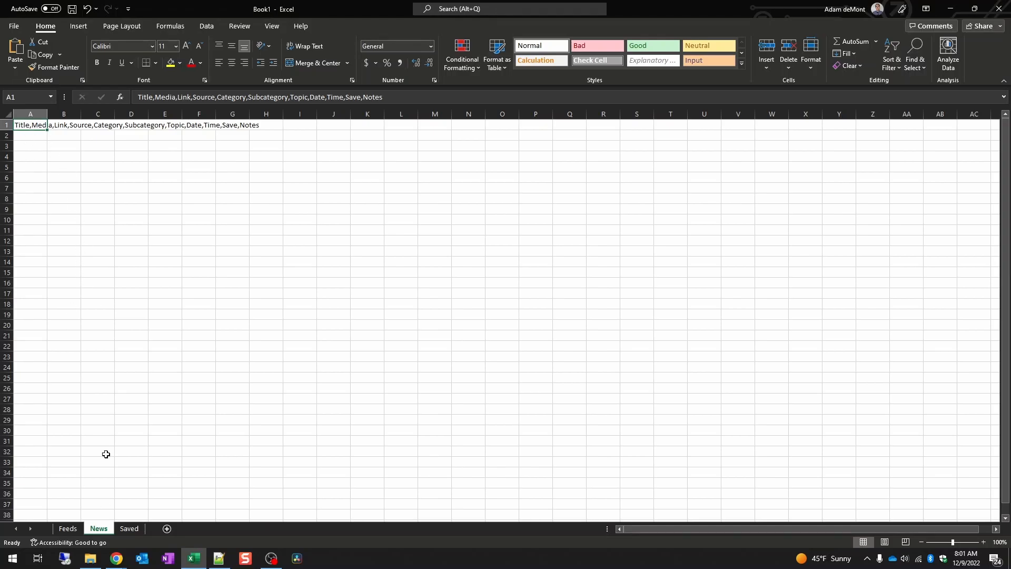
{"action": "left_click", "coordinate": [125, 531]}
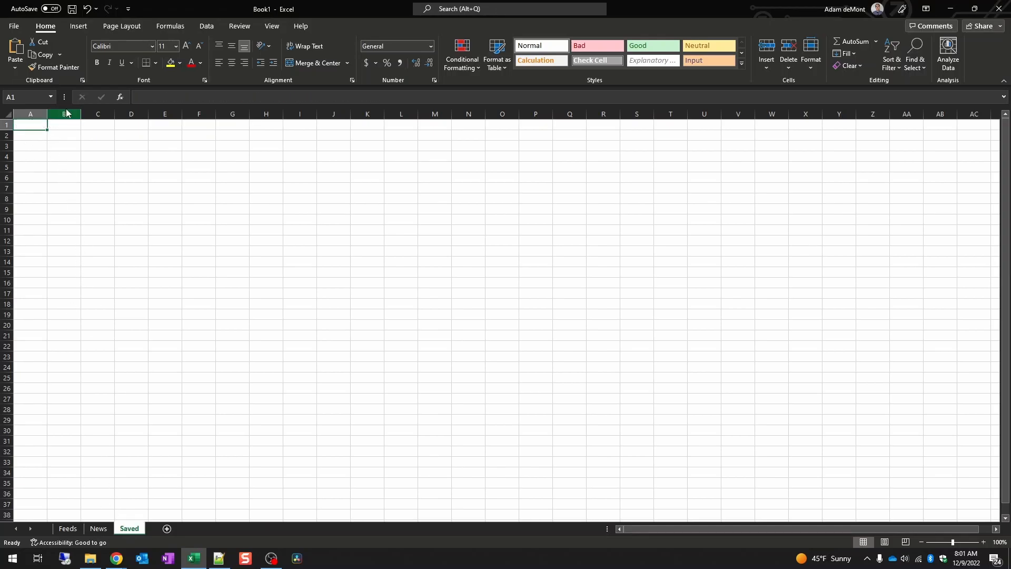
{"action": "right_click", "coordinate": [30, 125]}
{"action": "left_click", "coordinate": [60, 201]}
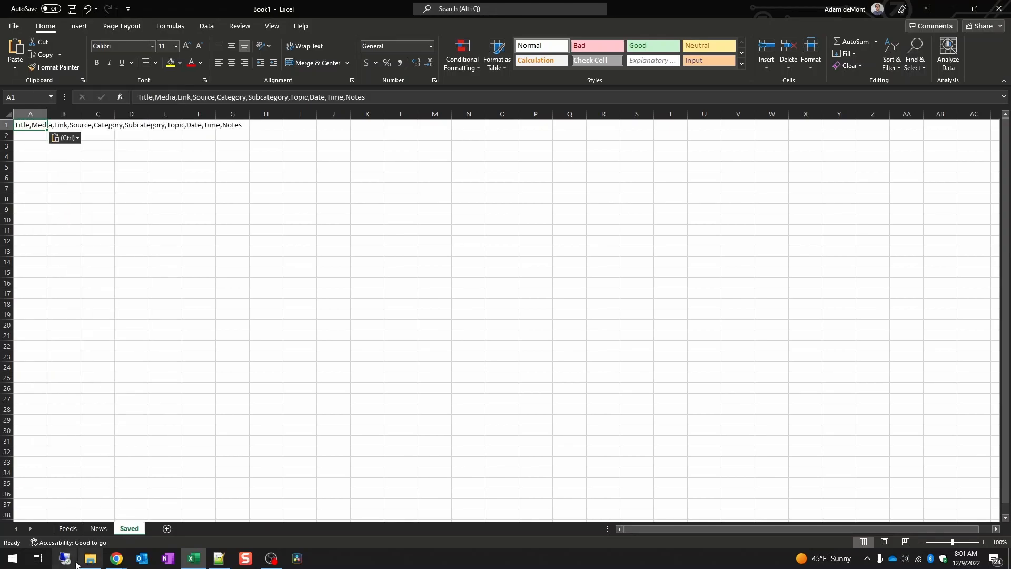
- Split the header line in cell A1 of the Feeds sheet into columns, using comma as the only delimiter instead of tab
{"action": "left_click", "coordinate": [71, 529]}
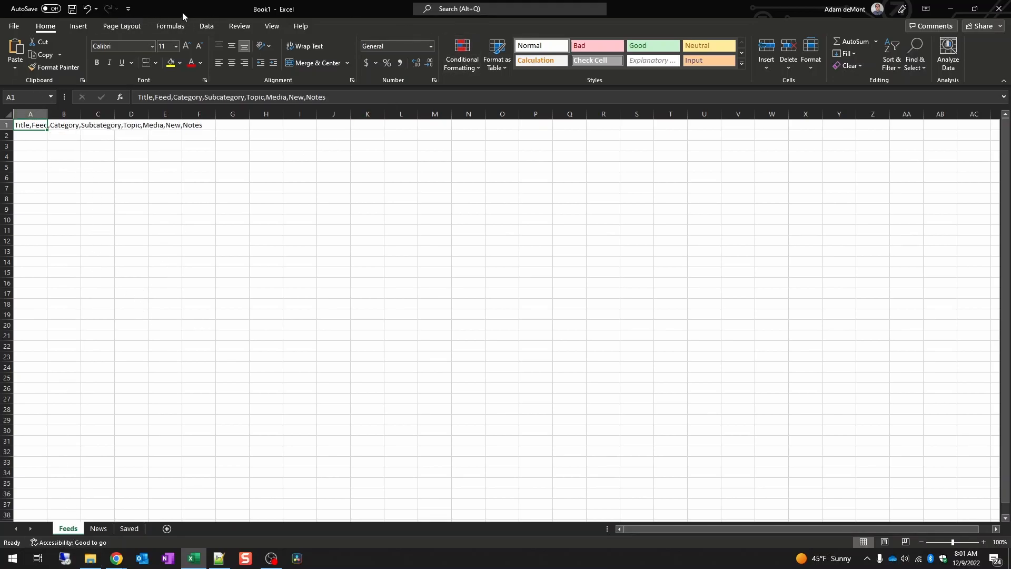
{"action": "left_click", "coordinate": [210, 26]}
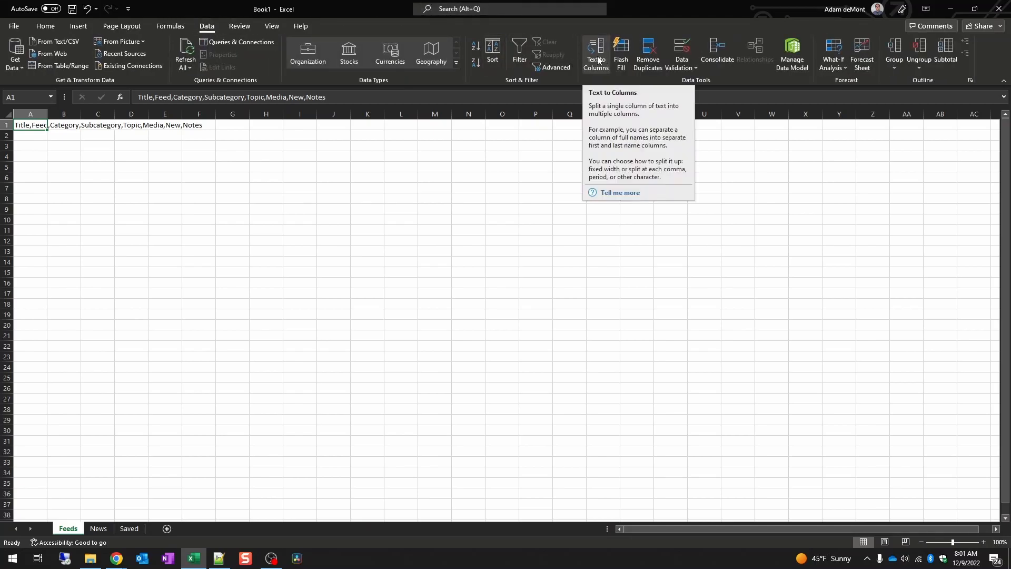
{"action": "left_click", "coordinate": [597, 60]}
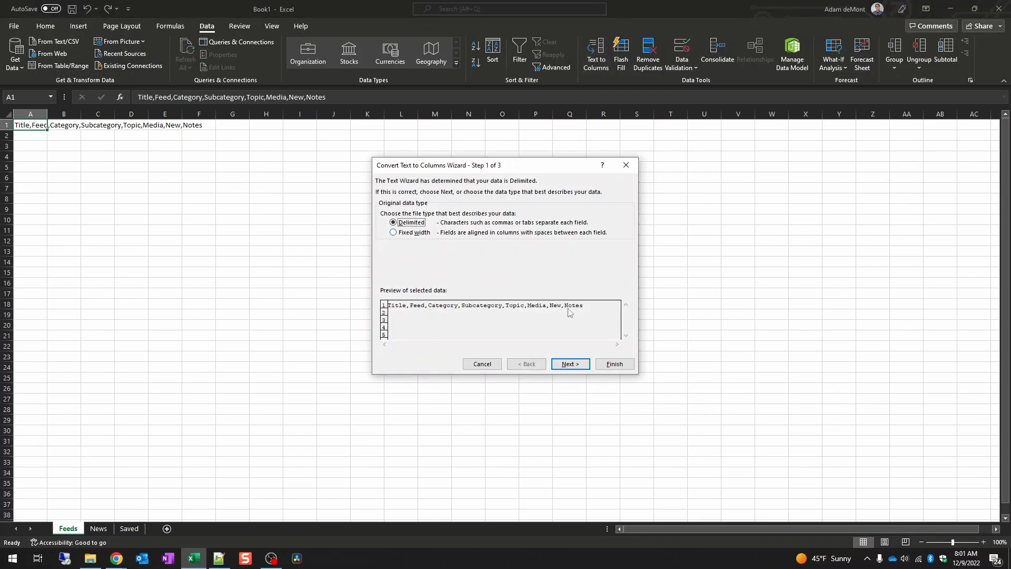
{"action": "left_click", "coordinate": [571, 364]}
{"action": "left_click", "coordinate": [391, 213]}
{"action": "left_click", "coordinate": [403, 233]}
{"action": "left_click", "coordinate": [612, 364]}
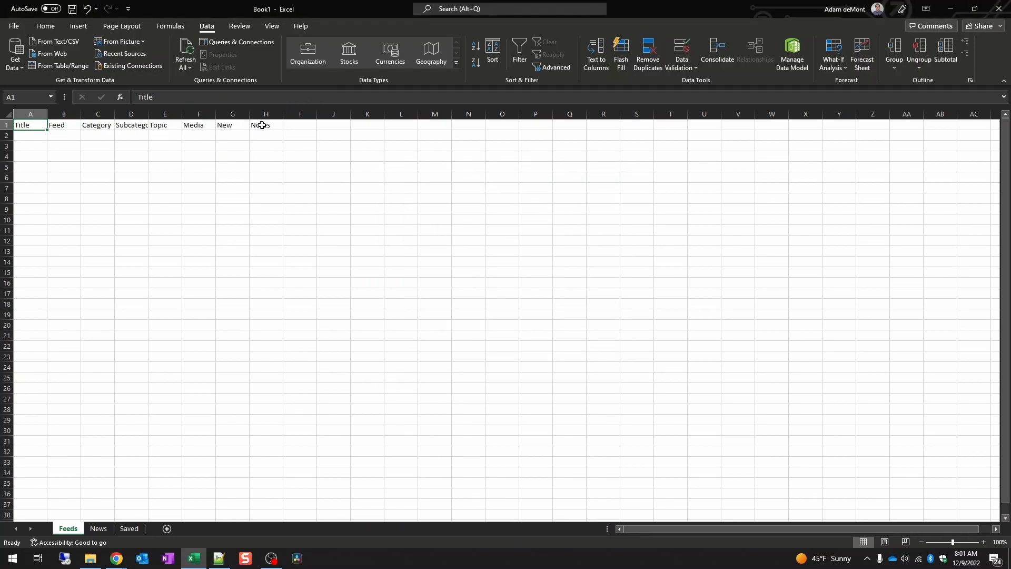
- Format the Feeds headers A1:H1 as a table with headers, using the blue style in the second row of the Medium styles
{"action": "left_click", "coordinate": [266, 126], "text": "shift"}
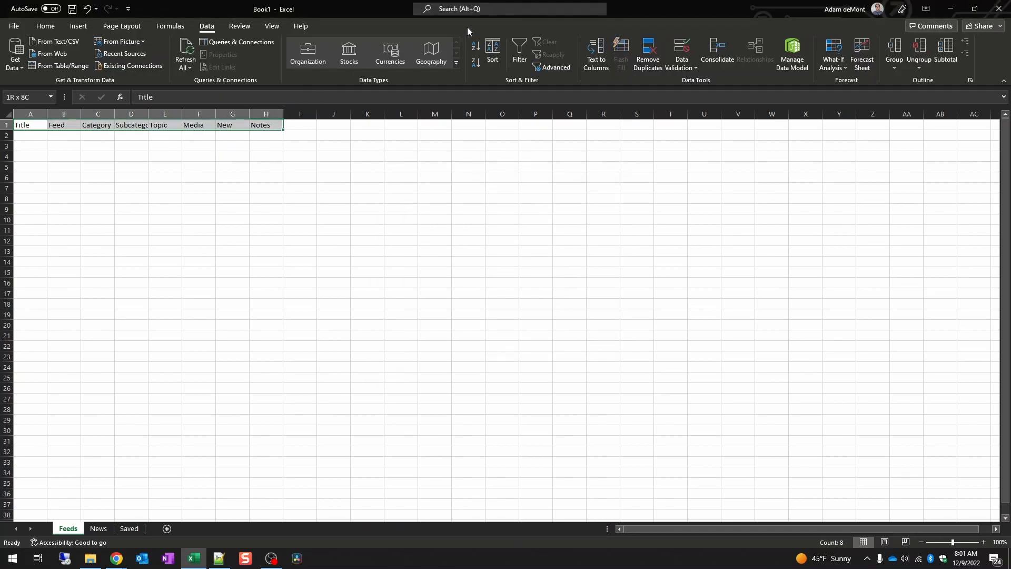
{"action": "left_click", "coordinate": [45, 27]}
{"action": "left_click", "coordinate": [499, 62]}
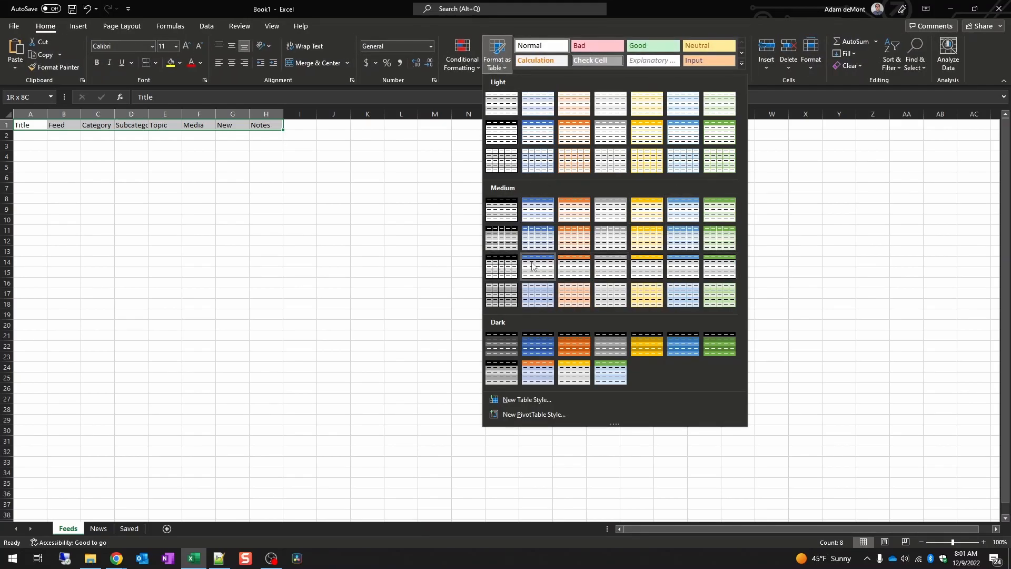
{"action": "left_click", "coordinate": [538, 238]}
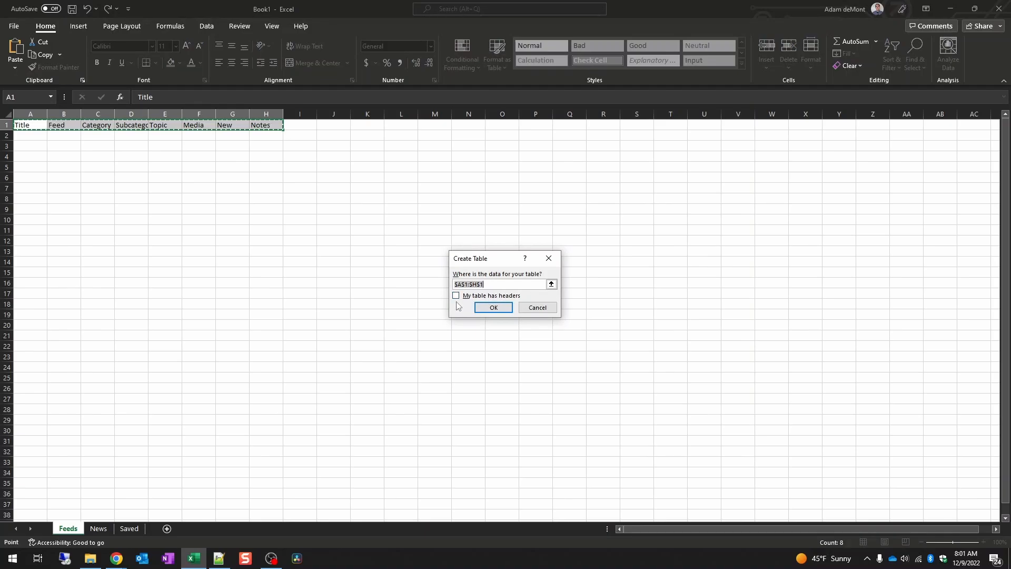
{"action": "left_click", "coordinate": [490, 297]}
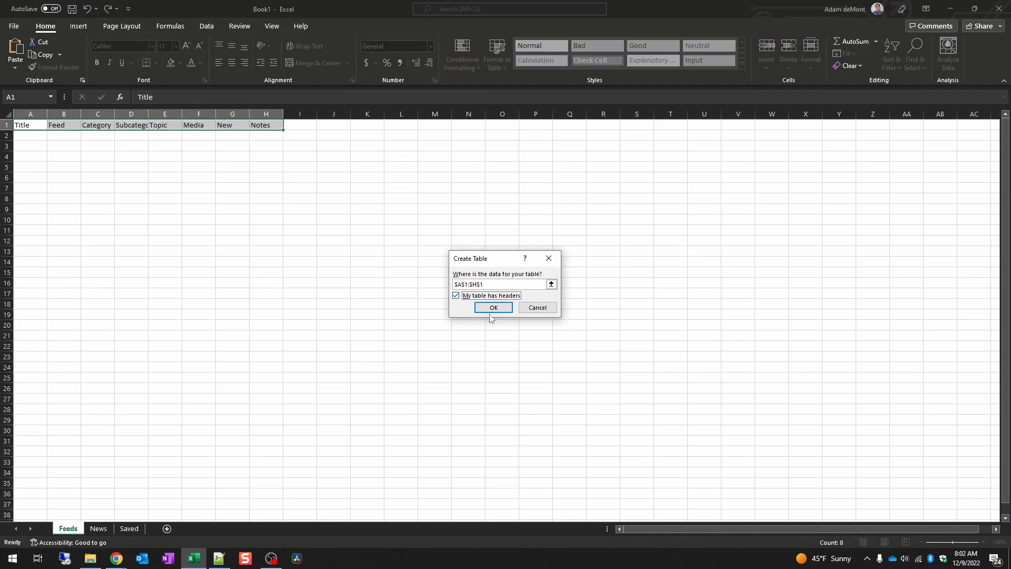
{"action": "left_click", "coordinate": [494, 308]}
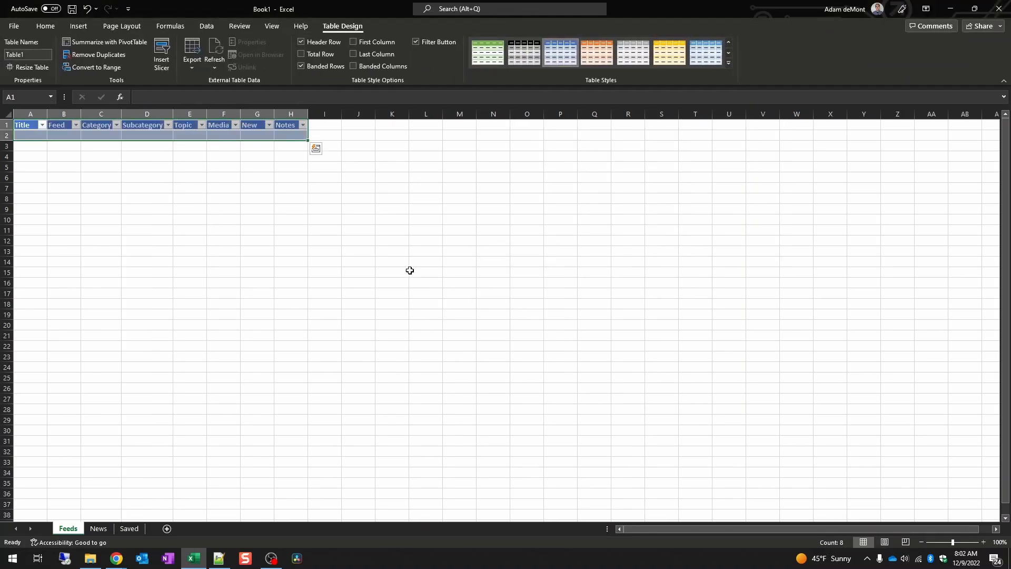
- Name the table on the Feeds sheet Feeds
{"action": "left_click", "coordinate": [35, 137]}
{"action": "left_click", "coordinate": [38, 56]}
{"action": "type", "text": "D"}
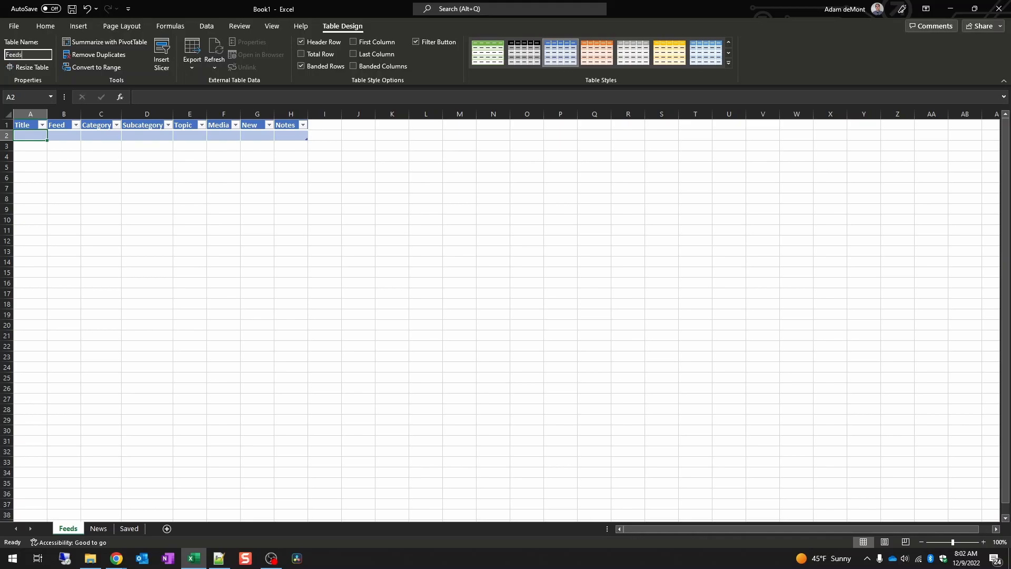
{"action": "key", "text": "Return"}
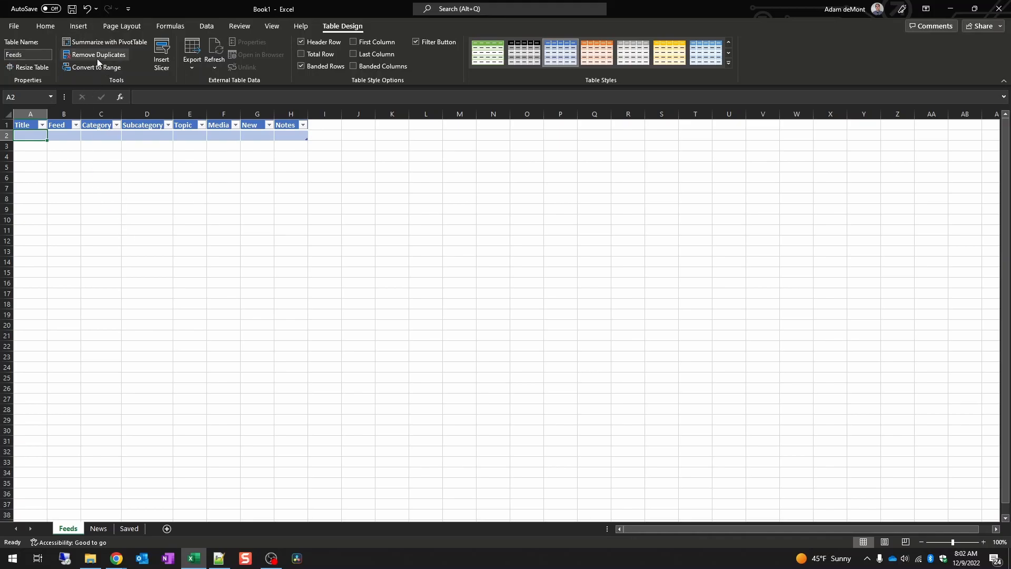
- Split the header line in cell A1 of the News sheet into separate columns with the comma delimiter
{"action": "left_click", "coordinate": [95, 530]}
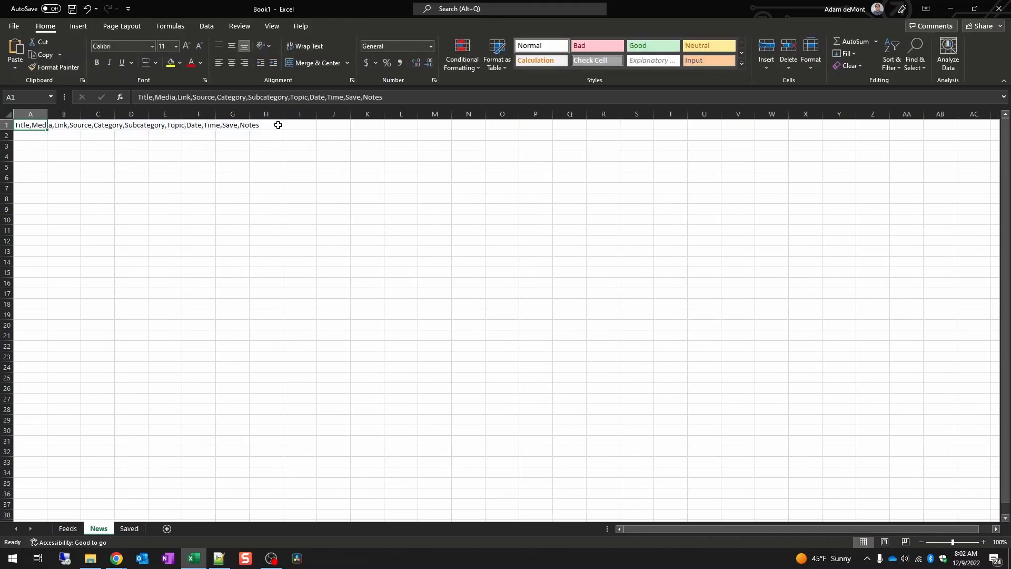
{"action": "left_click", "coordinate": [209, 27]}
{"action": "left_click", "coordinate": [596, 52]}
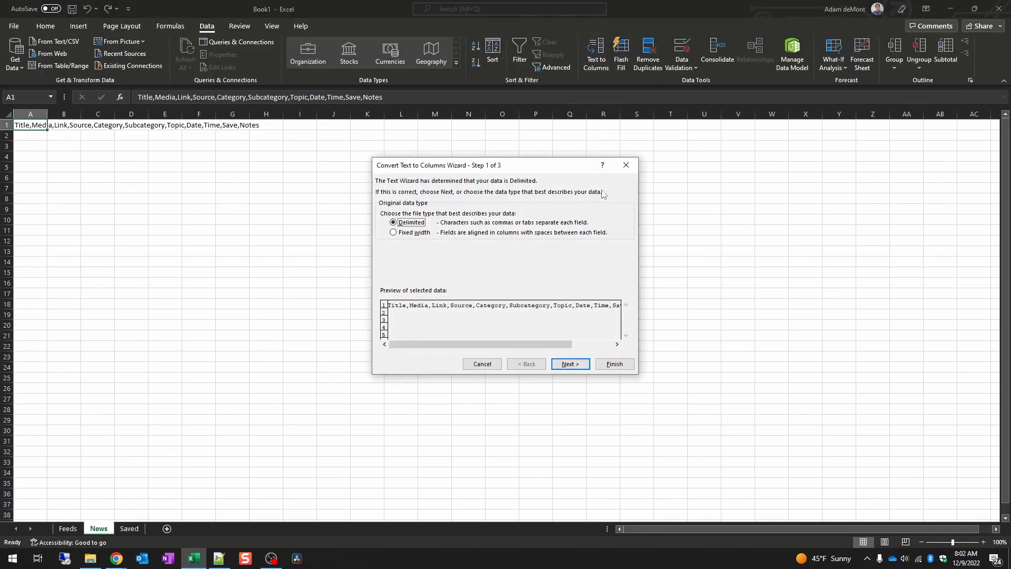
{"action": "left_click", "coordinate": [571, 364]}
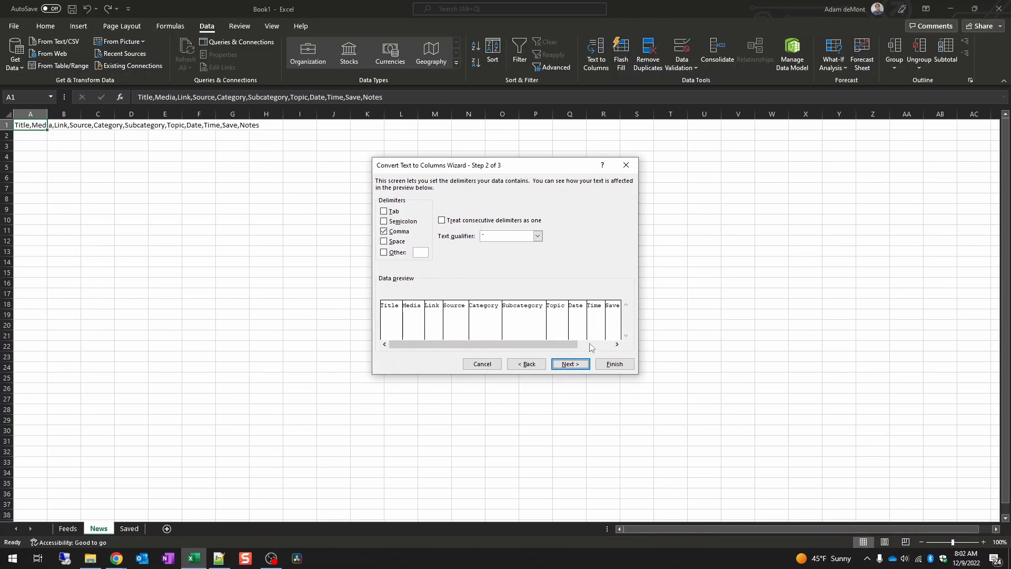
{"action": "left_click", "coordinate": [615, 365]}
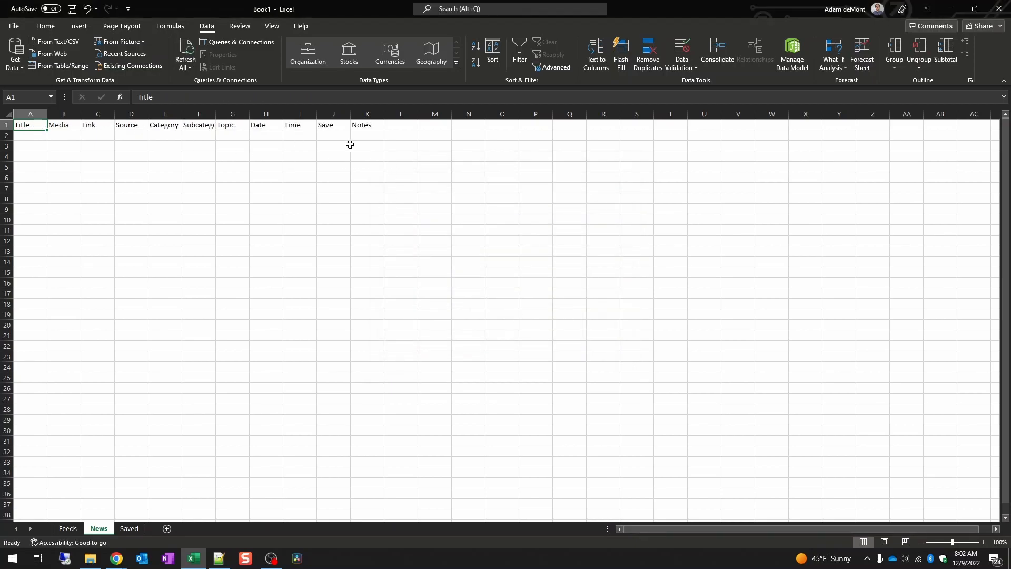
- Format the News headers A1:K1 as a table with headers, using the same blue Medium style as the Feeds table
{"action": "left_click", "coordinate": [367, 126], "text": "shift"}
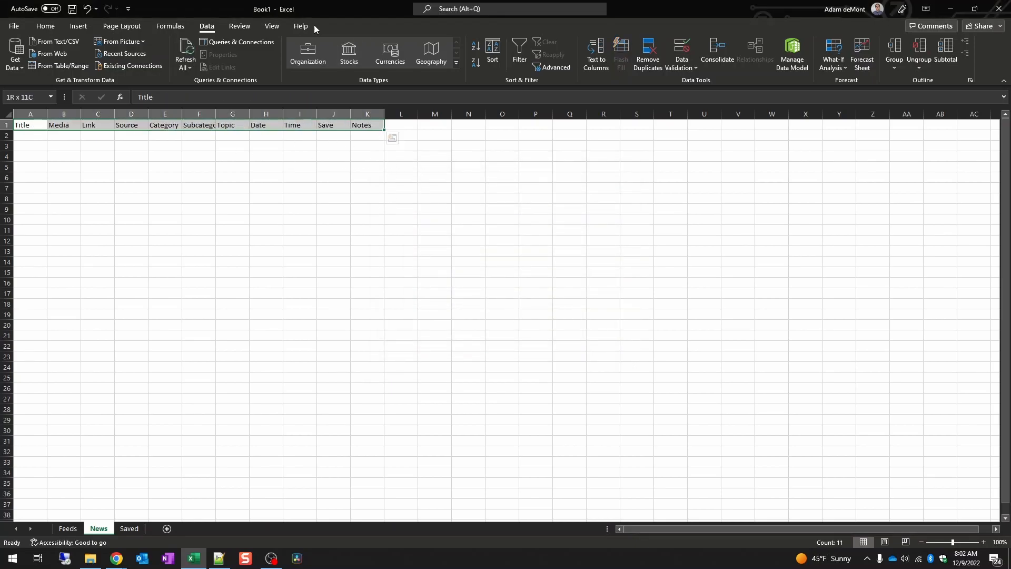
{"action": "left_click", "coordinate": [45, 26]}
{"action": "left_click", "coordinate": [518, 67]}
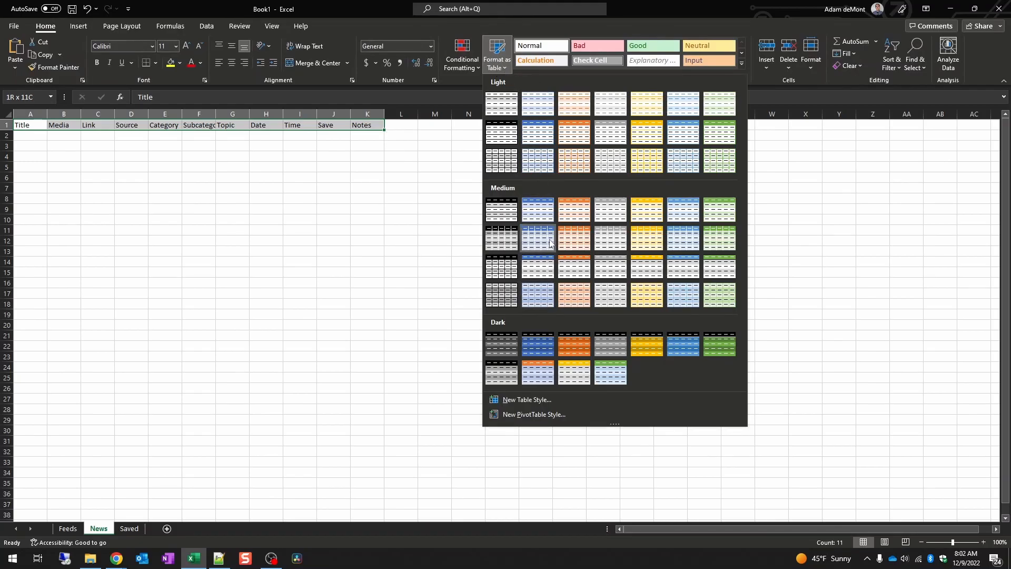
{"action": "left_click", "coordinate": [530, 286]}
{"action": "left_click", "coordinate": [457, 295]}
{"action": "left_click", "coordinate": [494, 307]}
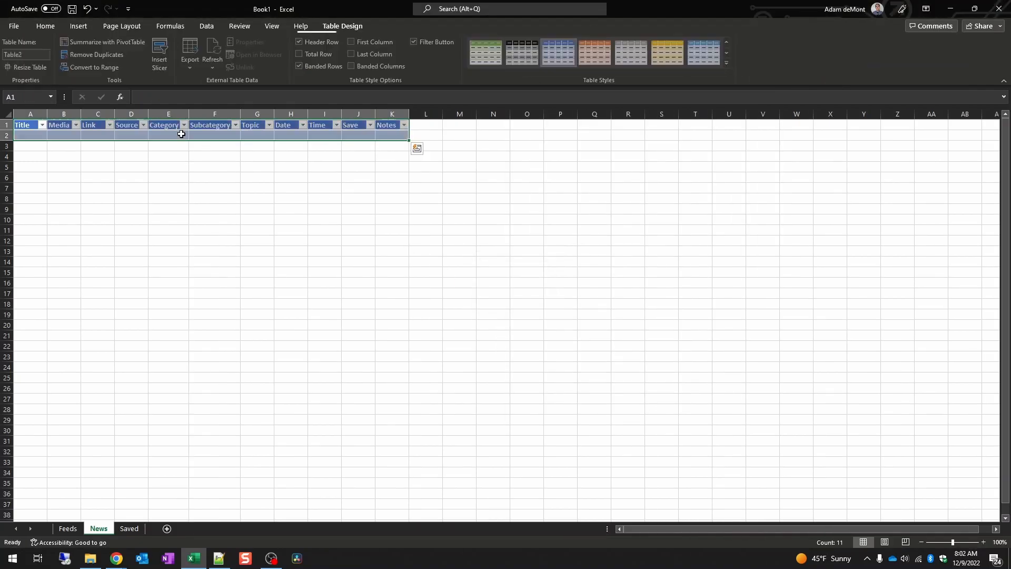
- Name the table on the News sheet News
{"action": "left_click", "coordinate": [30, 134]}
{"action": "left_click", "coordinate": [28, 54]}
{"action": "type", "text": "News"}
{"action": "key", "text": "Return"}
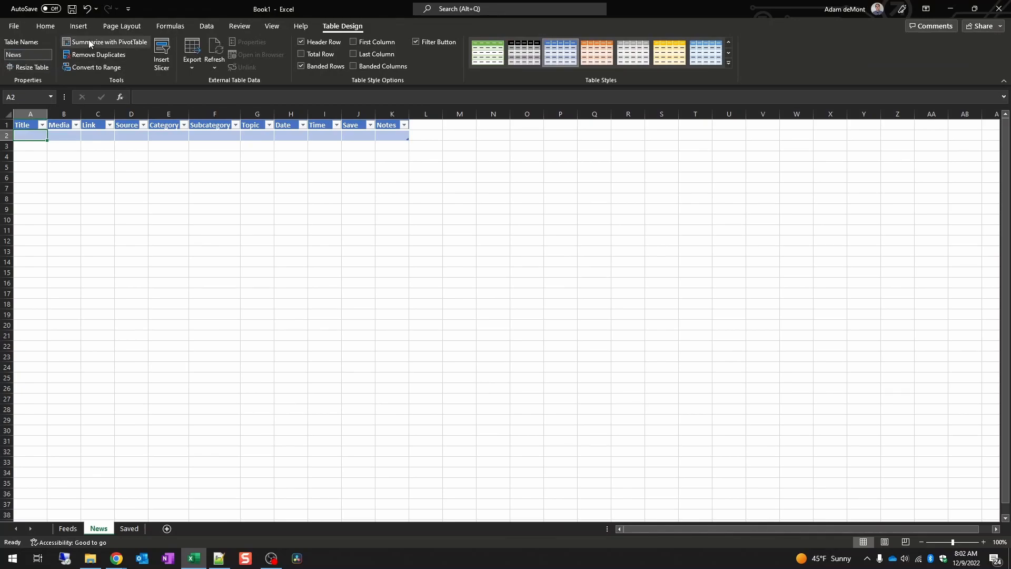
- Split the header line in cell A1 of the Saved sheet into separate columns with the comma delimiter
{"action": "left_click", "coordinate": [130, 528]}
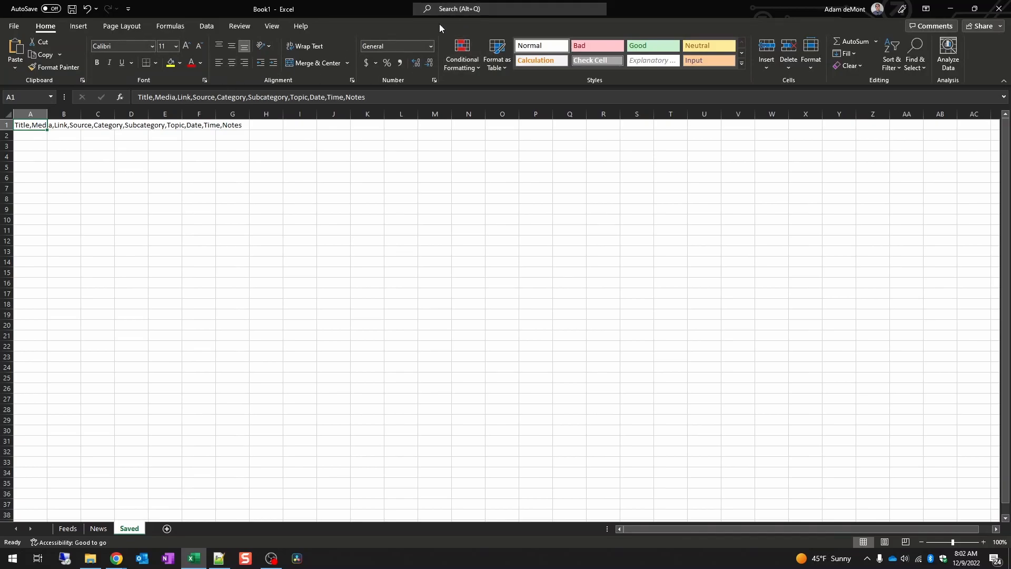
{"action": "left_click", "coordinate": [207, 25]}
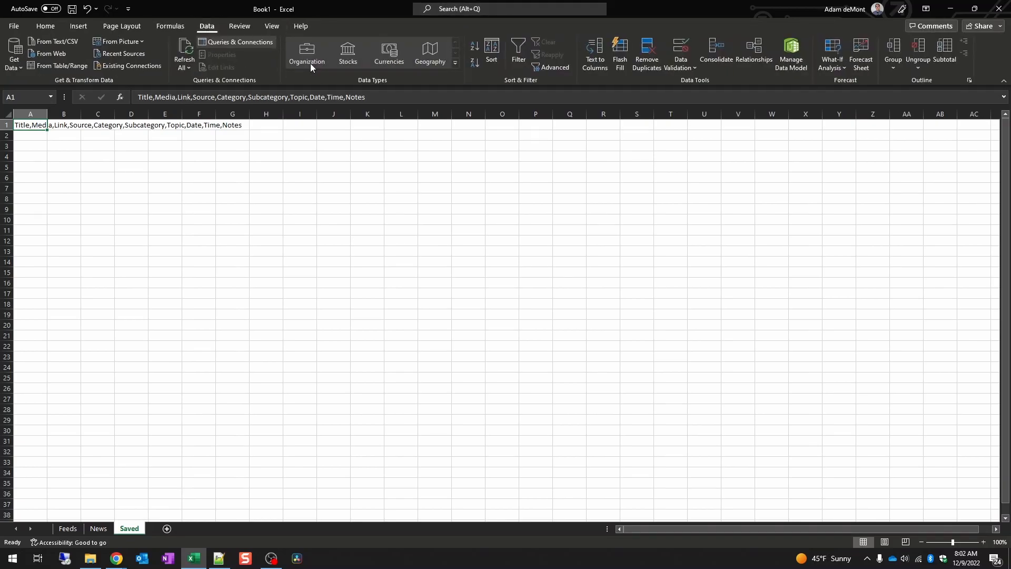
{"action": "left_click", "coordinate": [596, 53]}
{"action": "left_click", "coordinate": [571, 363]}
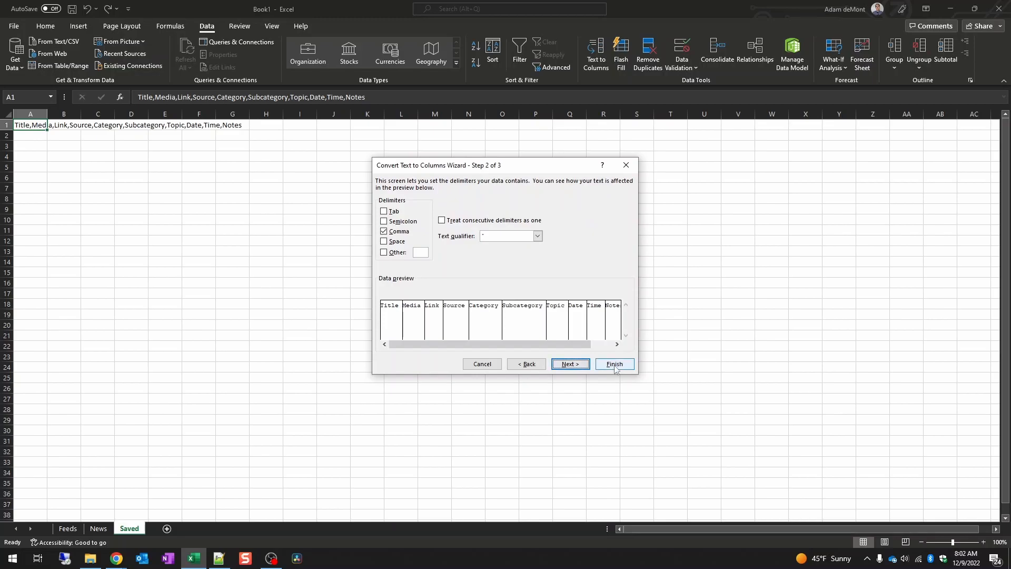
{"action": "left_click", "coordinate": [615, 364]}
- Format the Saved headers A1:J1 as a table with headers, using the same blue Medium style as the News table
{"action": "left_click", "coordinate": [333, 126], "text": "shift"}
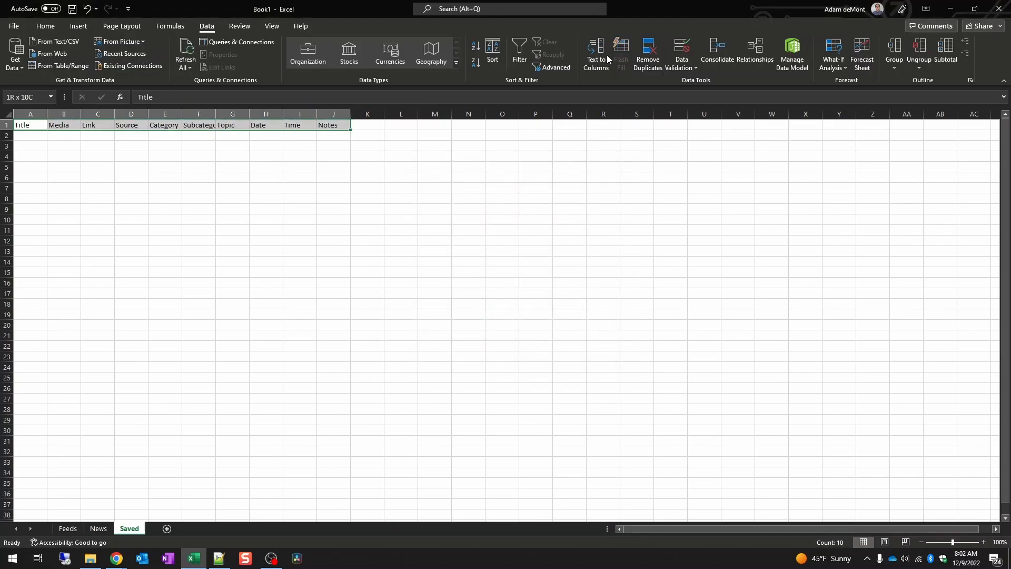
{"action": "left_click", "coordinate": [51, 29]}
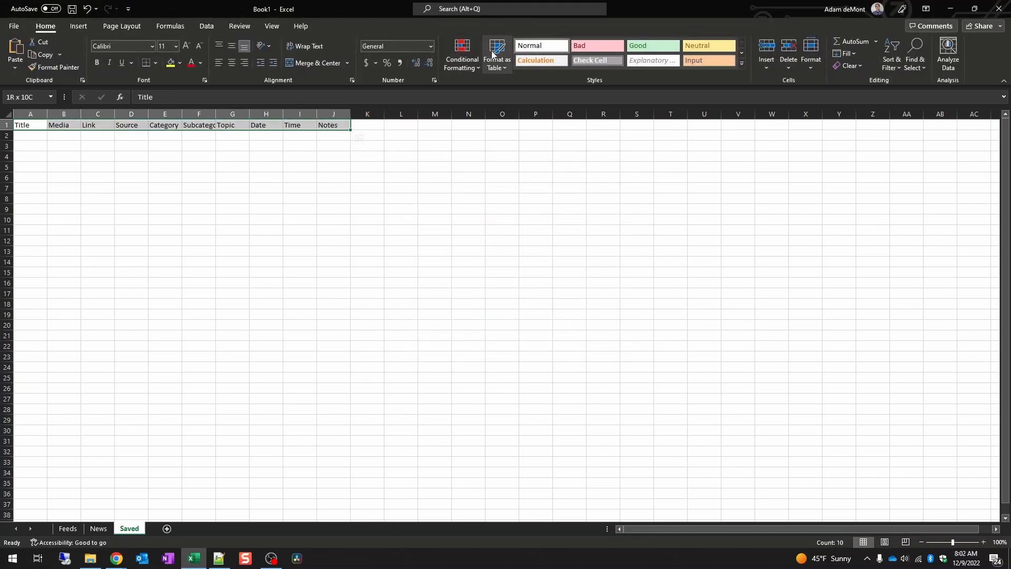
{"action": "left_click", "coordinate": [498, 55]}
{"action": "left_click", "coordinate": [548, 243]}
{"action": "left_click", "coordinate": [459, 297]}
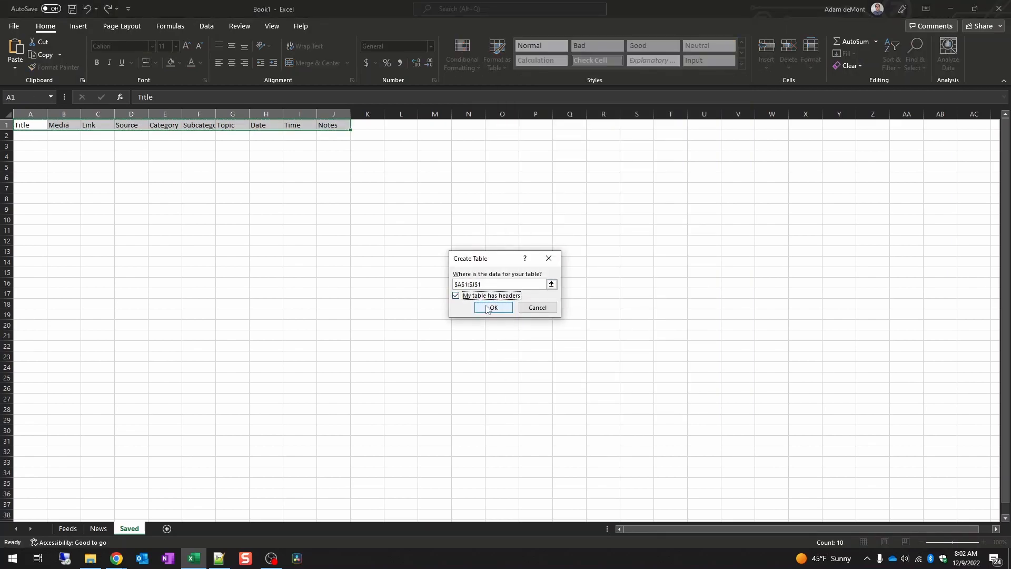
{"action": "left_click", "coordinate": [490, 308]}
- Name the table on the Saved sheet Saved
{"action": "left_click", "coordinate": [35, 134]}
{"action": "left_click", "coordinate": [29, 54]}
{"action": "type", "text": "Sa"}
{"action": "key", "text": "Return"}
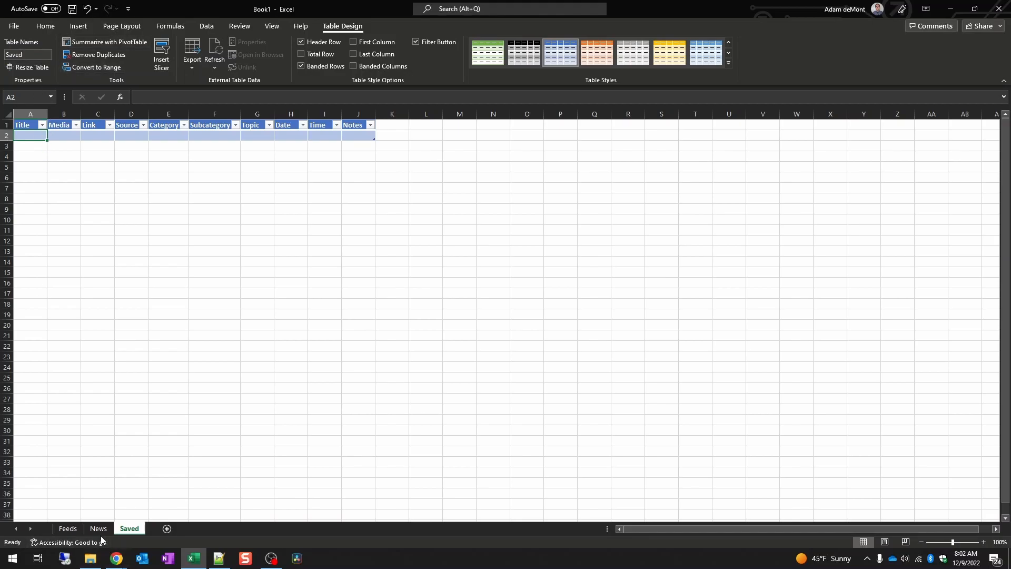
- Return to the Feeds sheet and close the workbook without saving it
{"action": "left_click", "coordinate": [68, 529]}
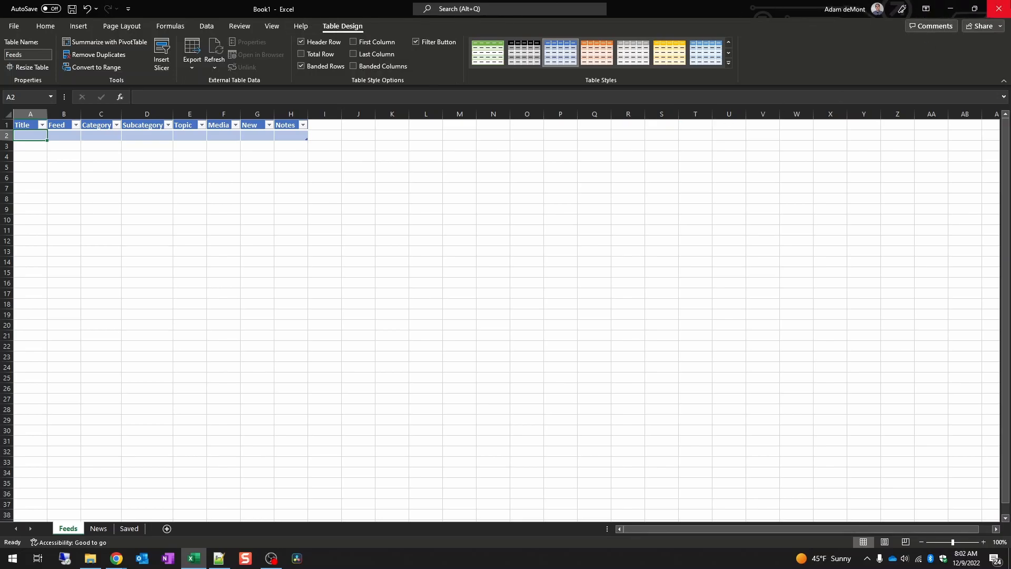
{"action": "left_click", "coordinate": [999, 9]}
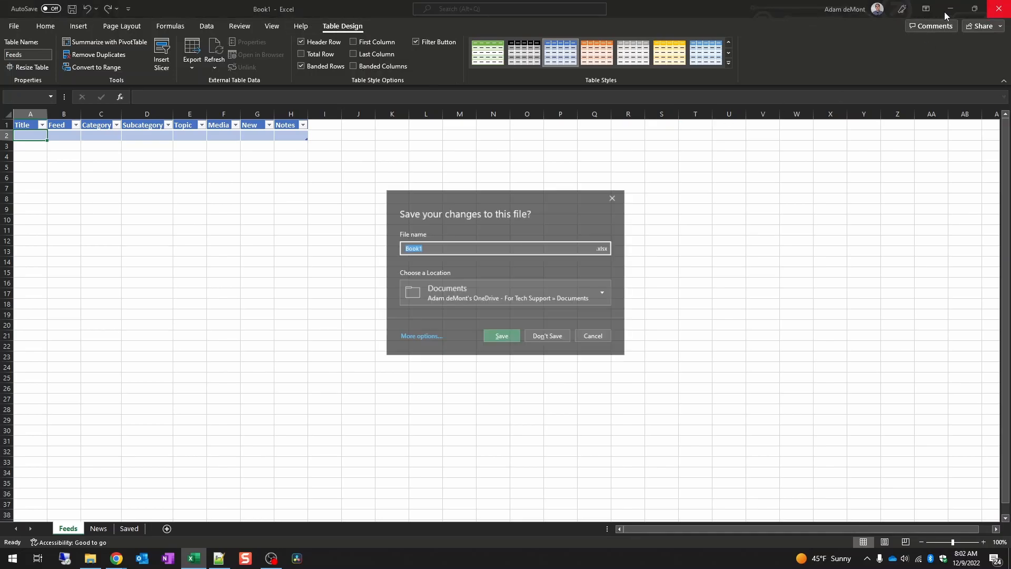
{"action": "left_click", "coordinate": [544, 337]}
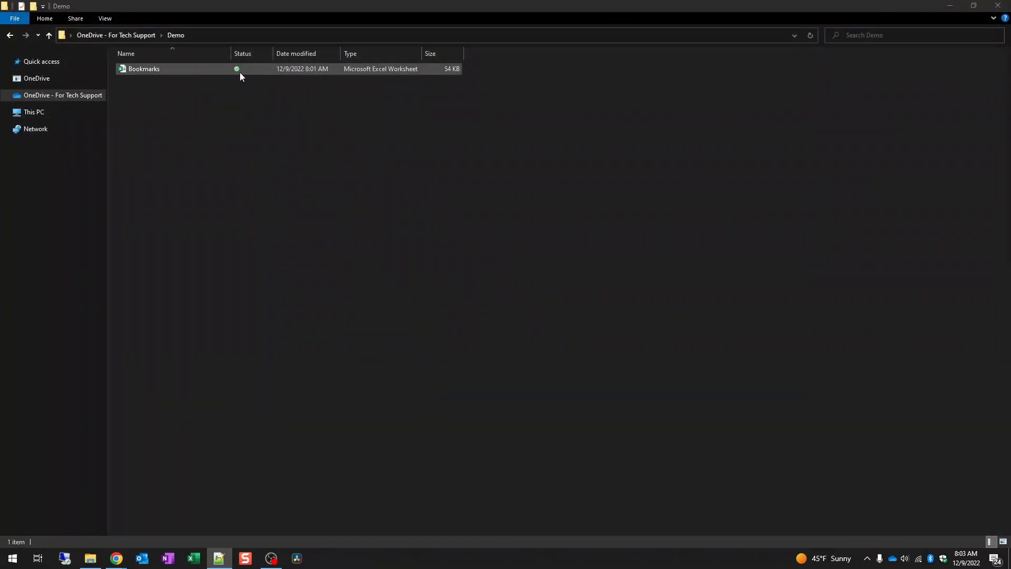
- Open the Bookmarks workbook from the Demo folder online in the browser
{"action": "left_click", "coordinate": [140, 73]}
{"action": "right_click", "coordinate": [139, 72]}
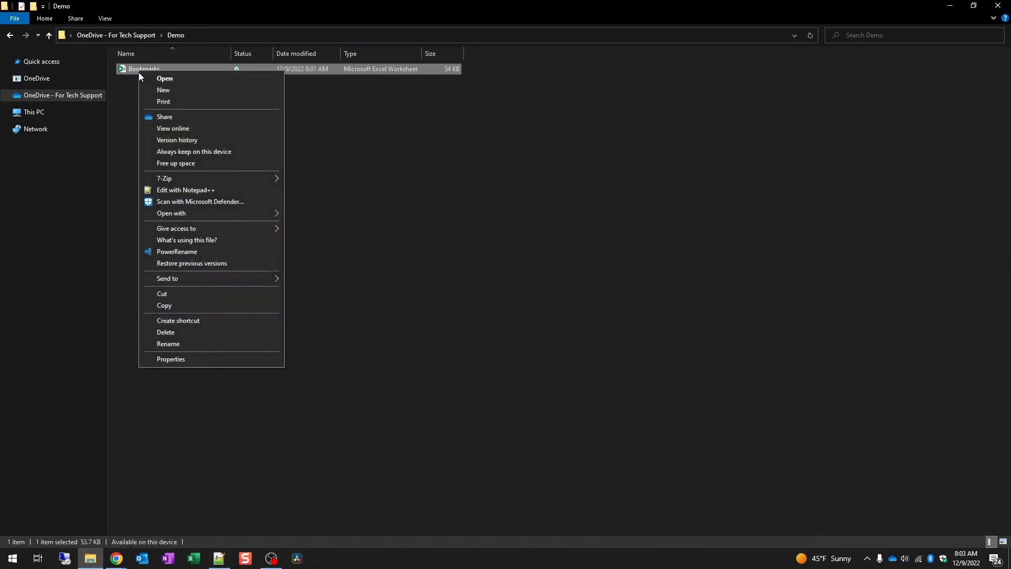
{"action": "left_click", "coordinate": [187, 130]}
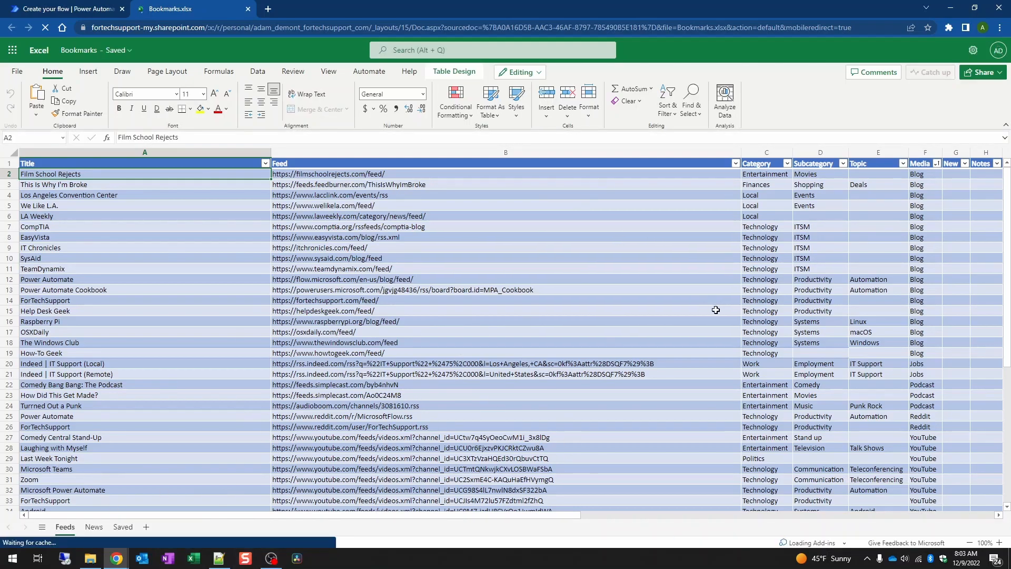
- Examine the collected articles on the News sheet, including their Date and Time entries
{"action": "left_click", "coordinate": [93, 527]}
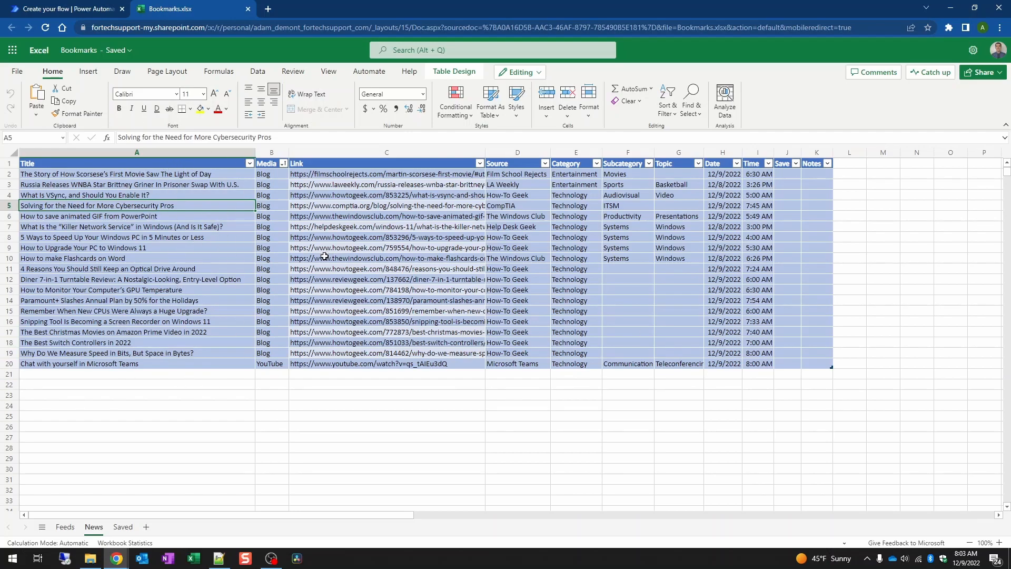
{"action": "left_click", "coordinate": [758, 183]}
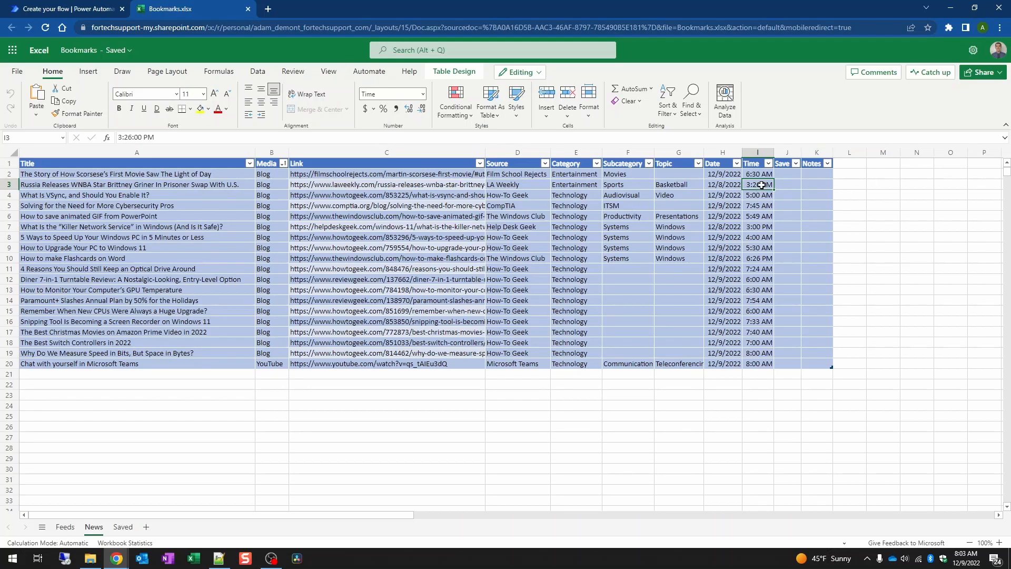
{"action": "left_click", "coordinate": [728, 173]}
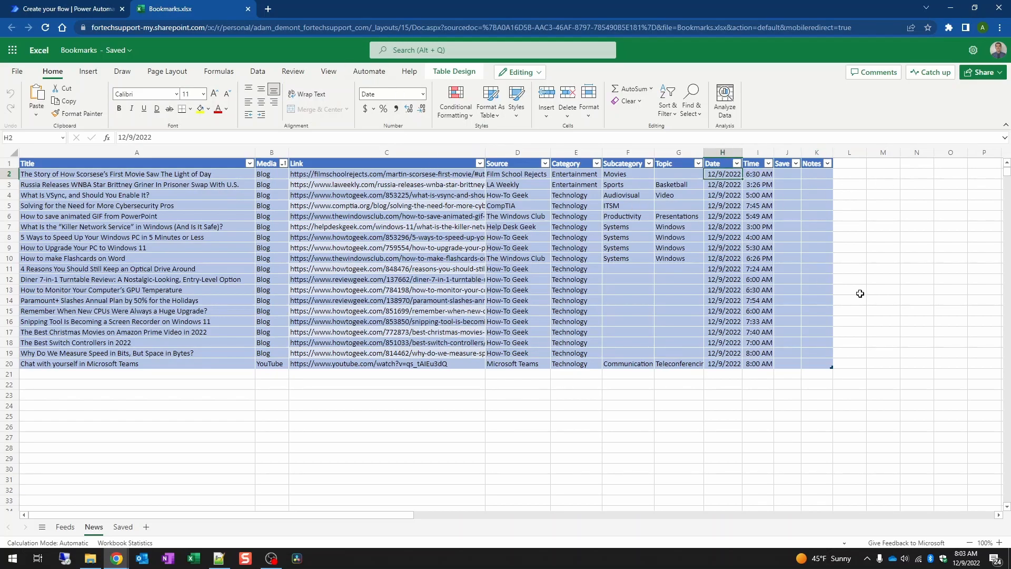
{"action": "left_click", "coordinate": [759, 207]}
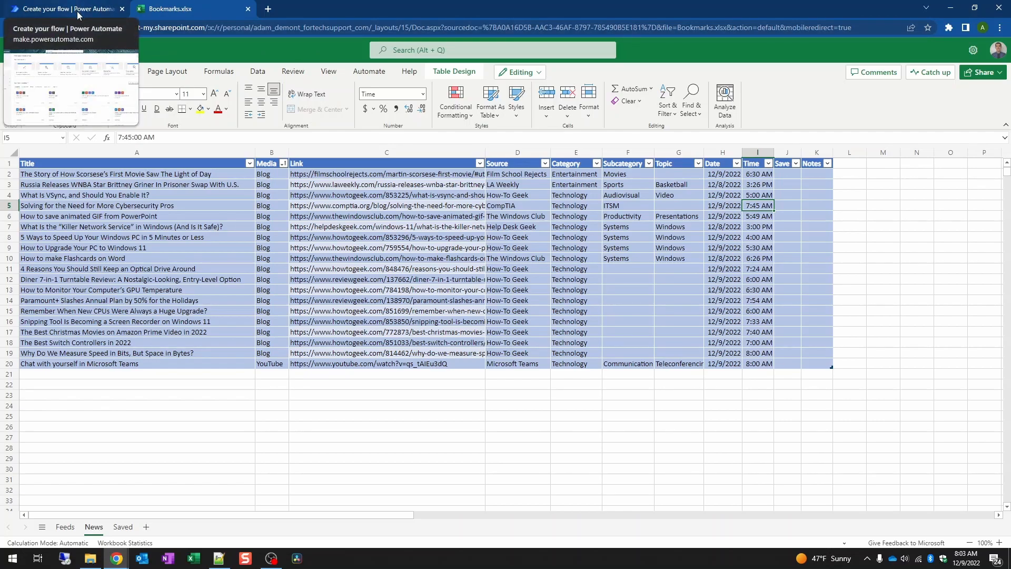
- Start recording actions as an Office Script and sort the News table by Title from A to Z
{"action": "left_click", "coordinate": [377, 73]}
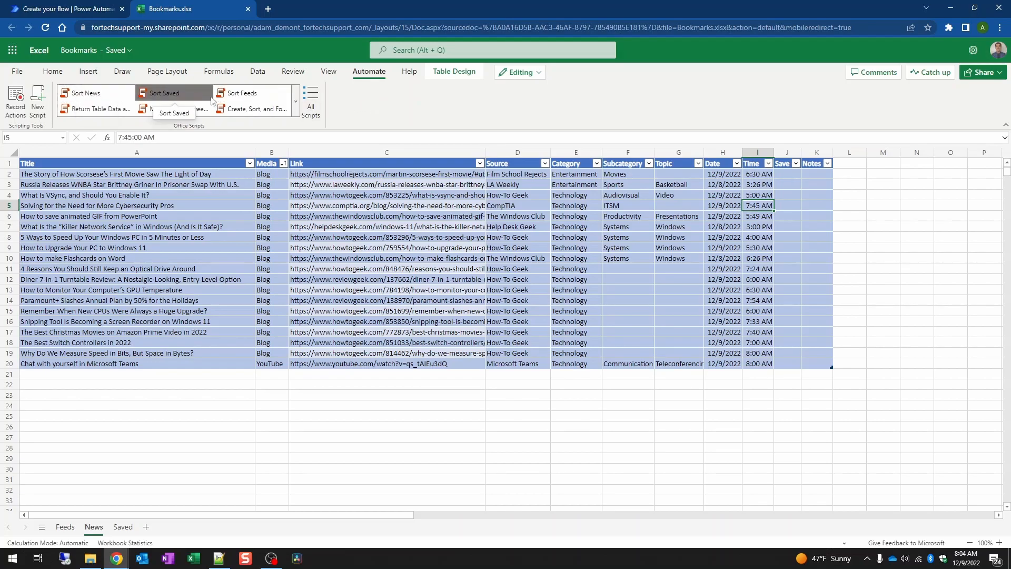
{"action": "left_click", "coordinate": [271, 99]}
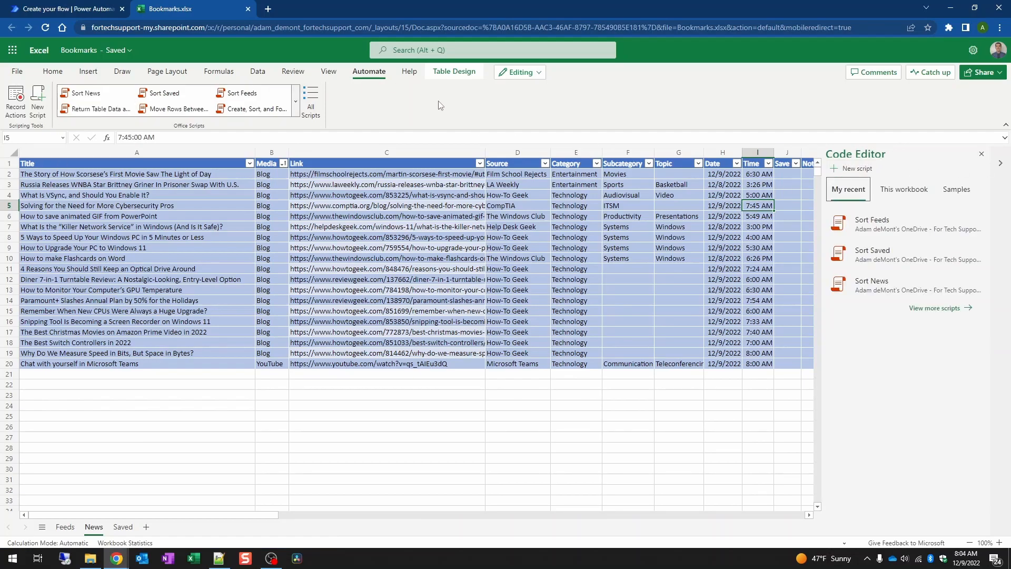
{"action": "left_click", "coordinate": [18, 103]}
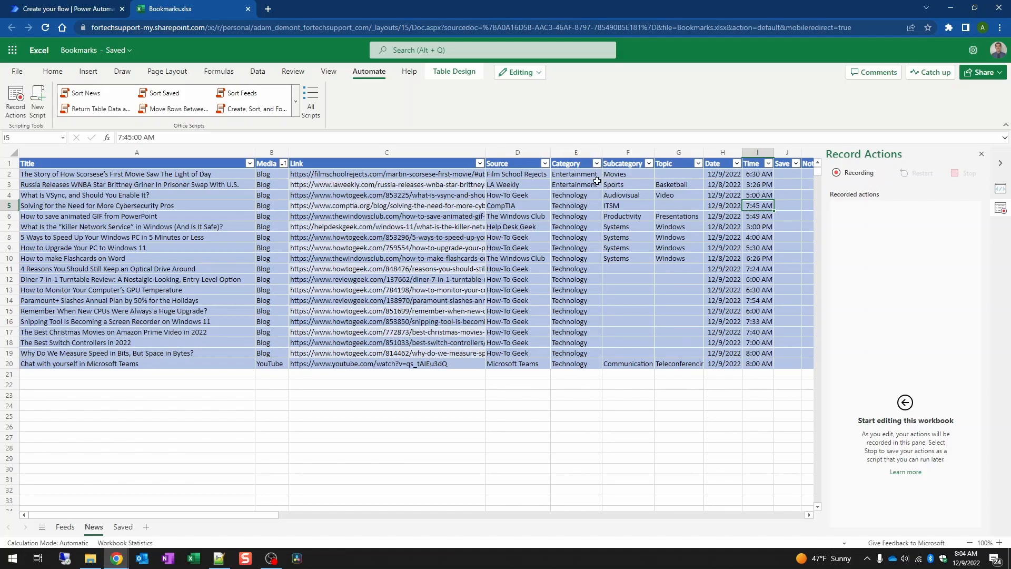
{"action": "left_click", "coordinate": [250, 164]}
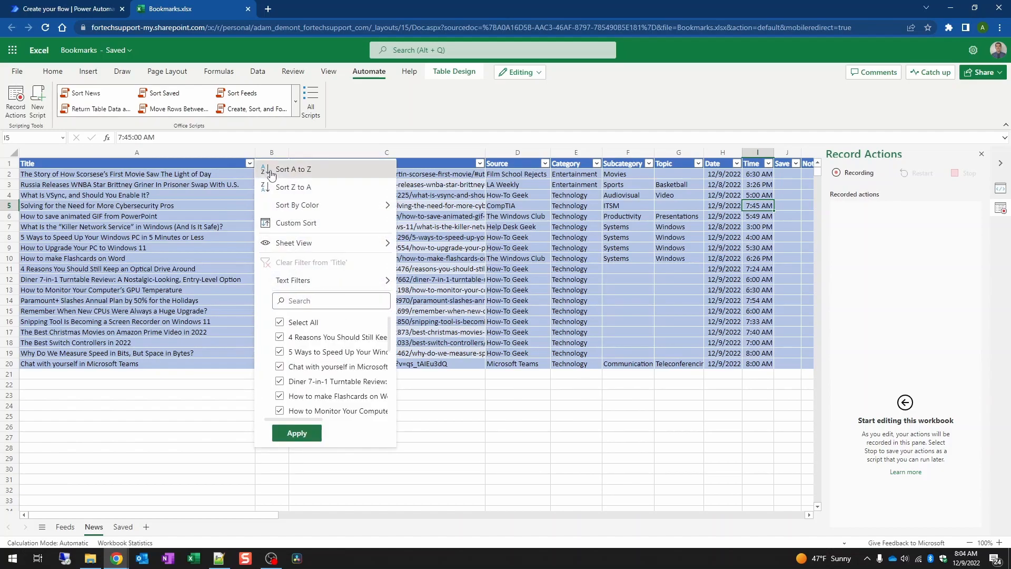
{"action": "left_click", "coordinate": [266, 170]}
{"action": "left_click", "coordinate": [578, 313]}
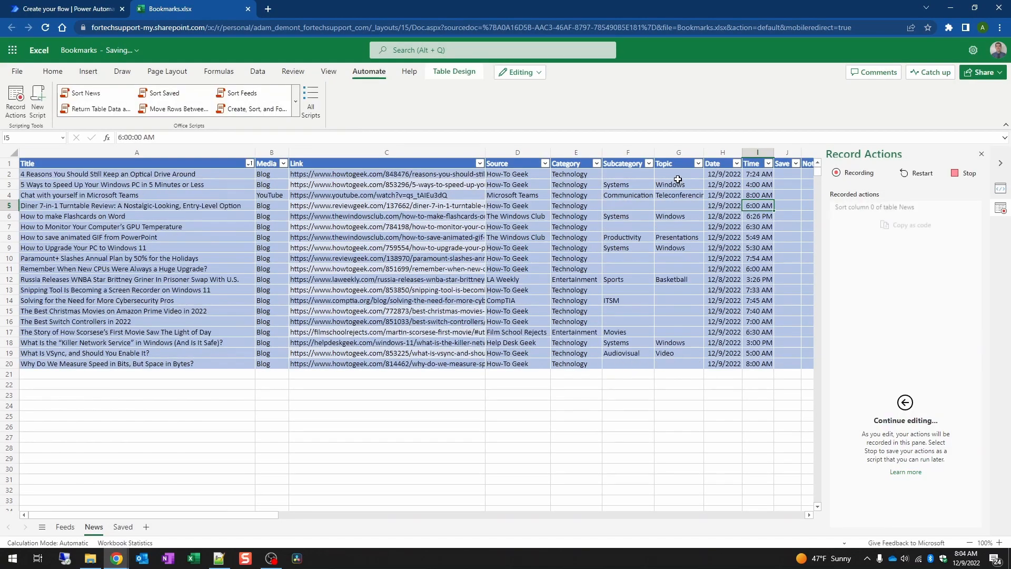
- Sort the News table from A to Z by Source, Topic, Subcategory, Category and Media, one column after another
{"action": "left_click", "coordinate": [545, 163]}
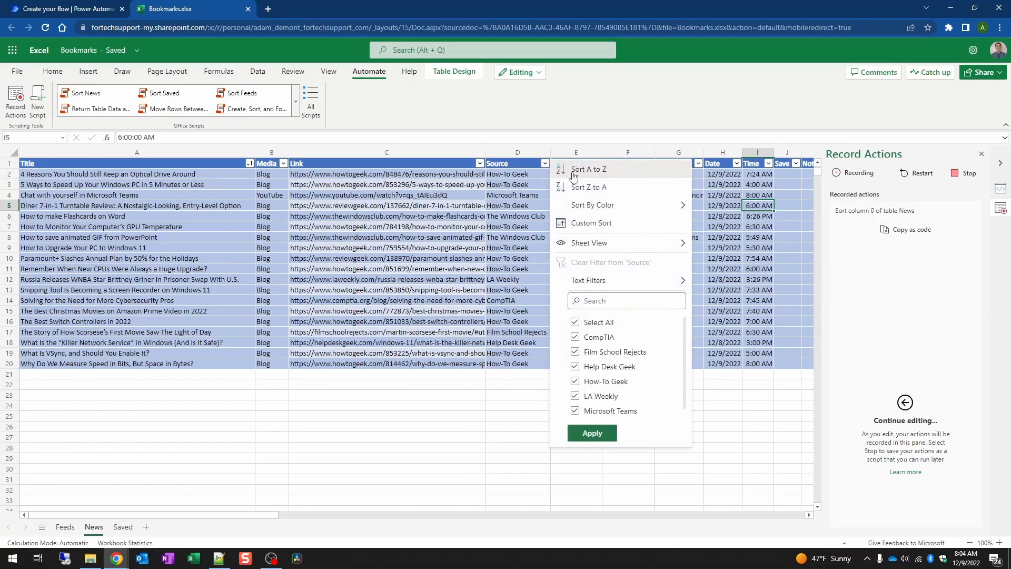
{"action": "left_click", "coordinate": [566, 171]}
{"action": "left_click", "coordinate": [698, 163]}
{"action": "left_click", "coordinate": [719, 169]}
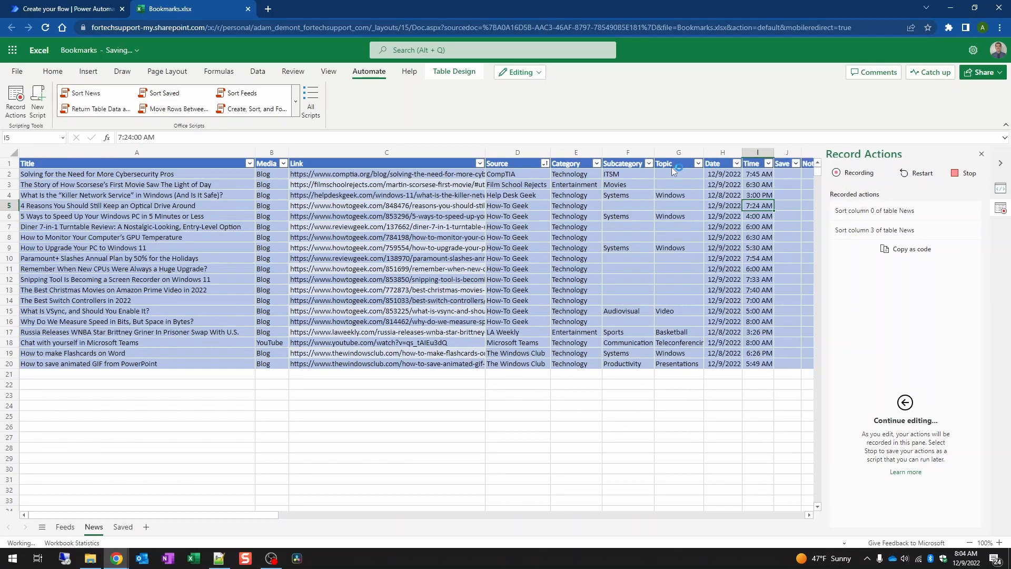
{"action": "left_click", "coordinate": [649, 163]}
{"action": "left_click", "coordinate": [669, 169]}
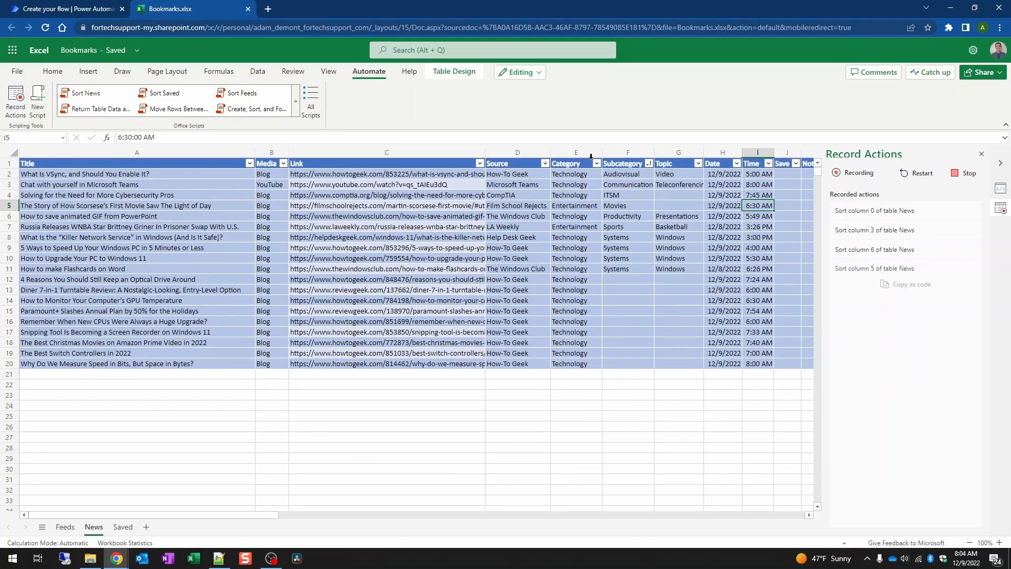
{"action": "left_click", "coordinate": [597, 163]}
{"action": "left_click", "coordinate": [628, 168]}
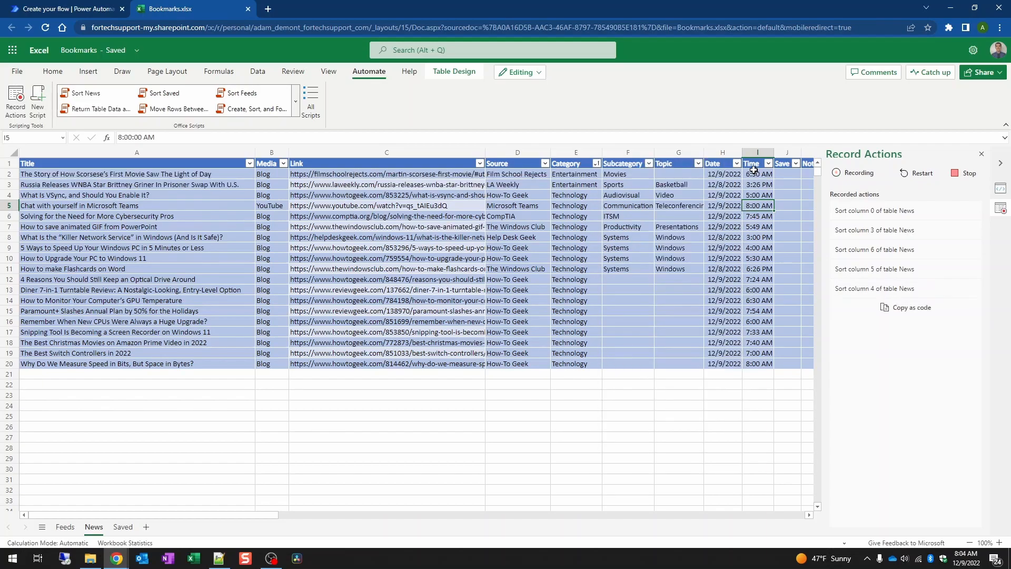
{"action": "left_click", "coordinate": [284, 163]}
{"action": "left_click", "coordinate": [313, 173]}
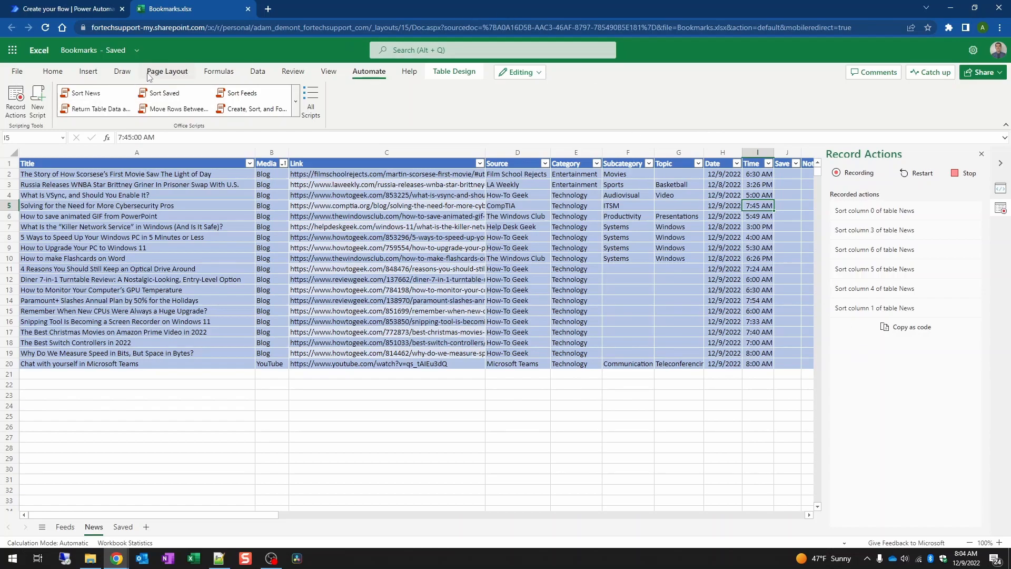
- Remove duplicates from the News table, comparing all columns and treating the first row as headers
{"action": "left_click", "coordinate": [257, 71]}
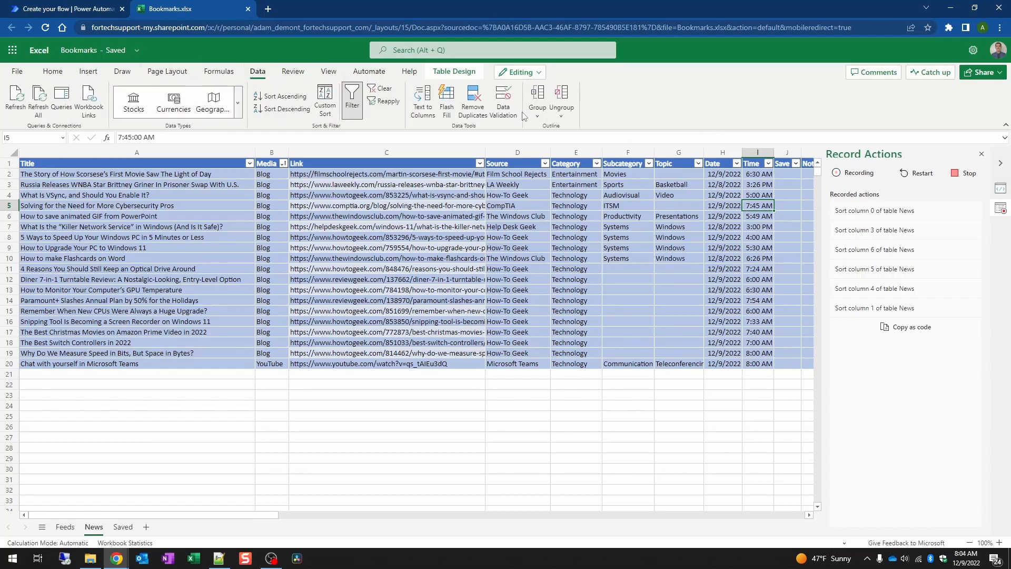
{"action": "left_click", "coordinate": [478, 105]}
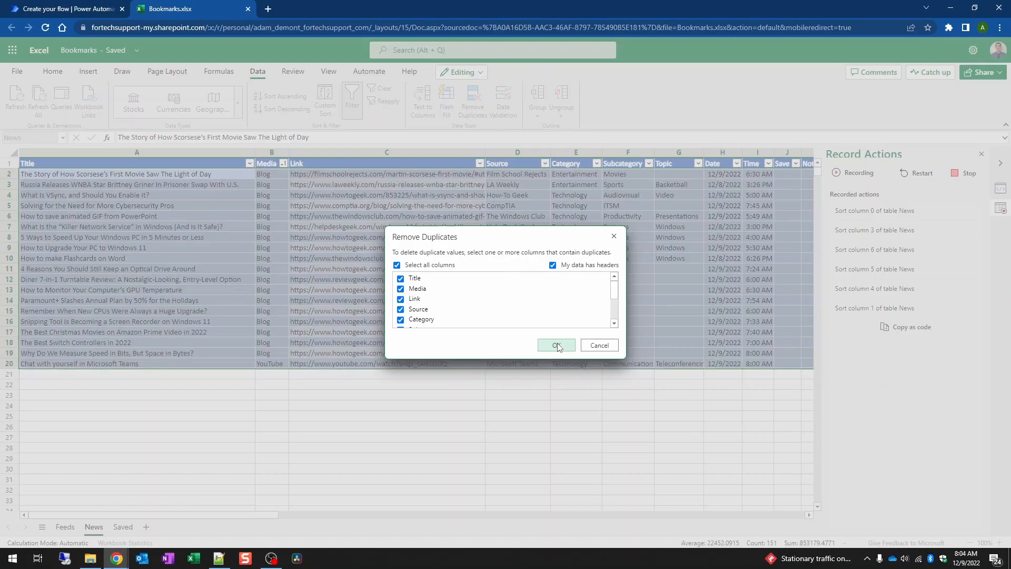
{"action": "left_click", "coordinate": [557, 345]}
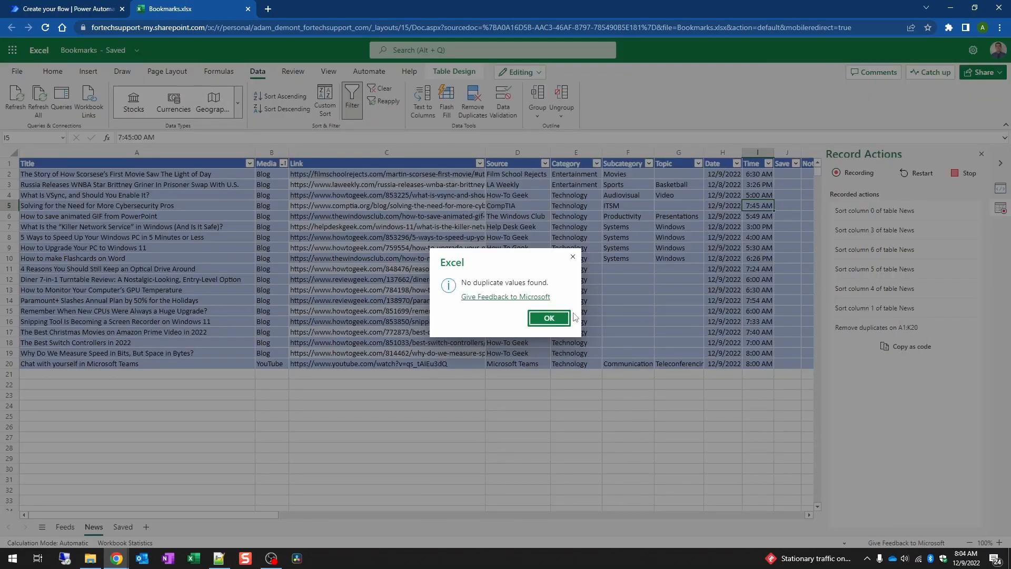
{"action": "left_click", "coordinate": [553, 321]}
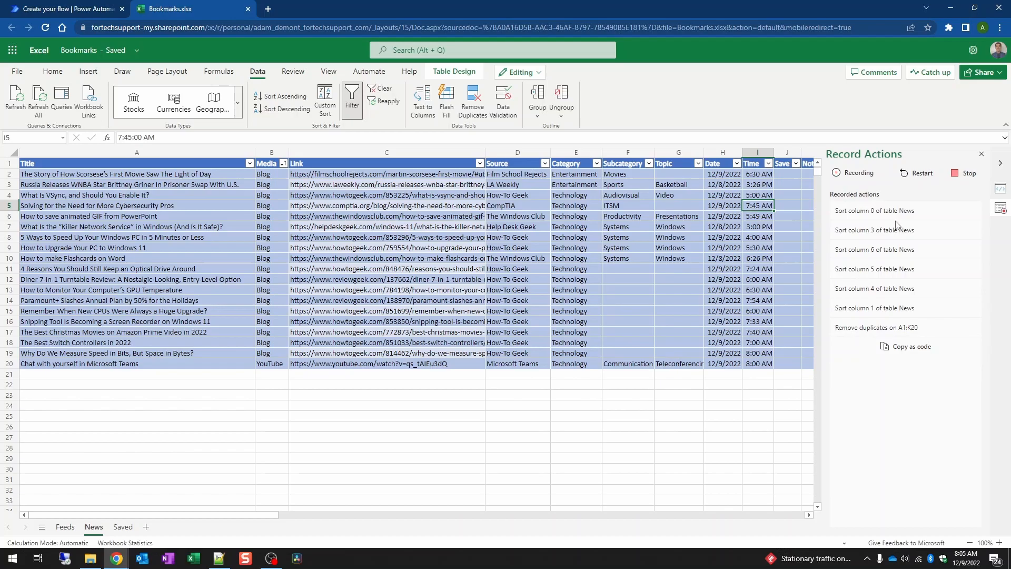
- Stop the action recording and open the recorded script's name for editing
{"action": "left_click", "coordinate": [955, 174]}
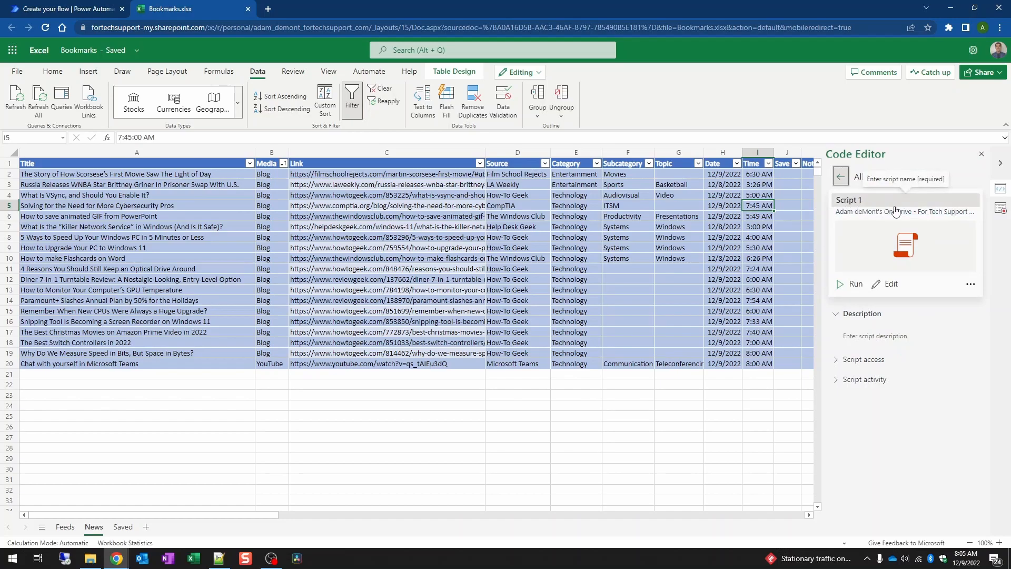
{"action": "left_click", "coordinate": [968, 283]}
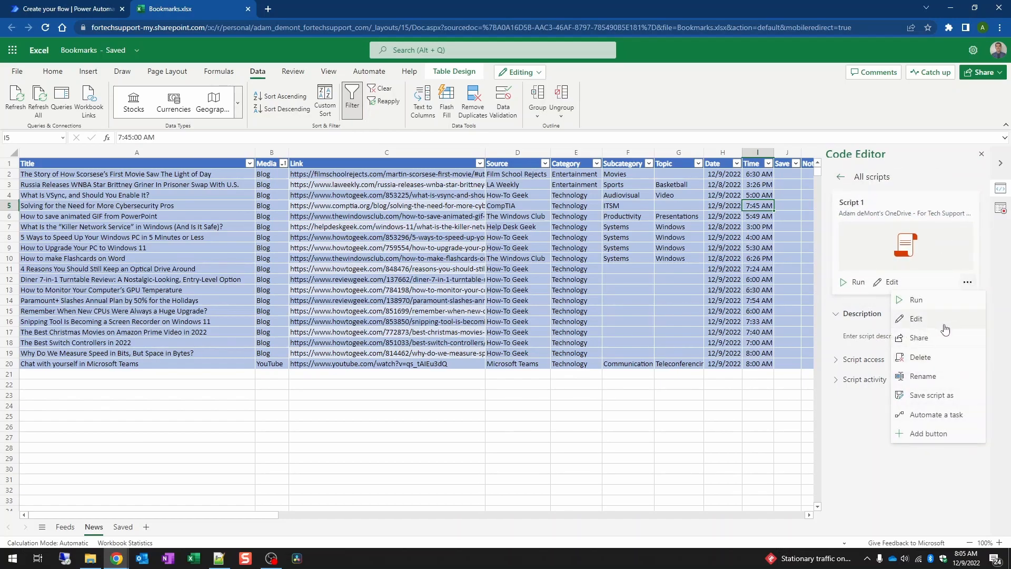
{"action": "left_click", "coordinate": [921, 376]}
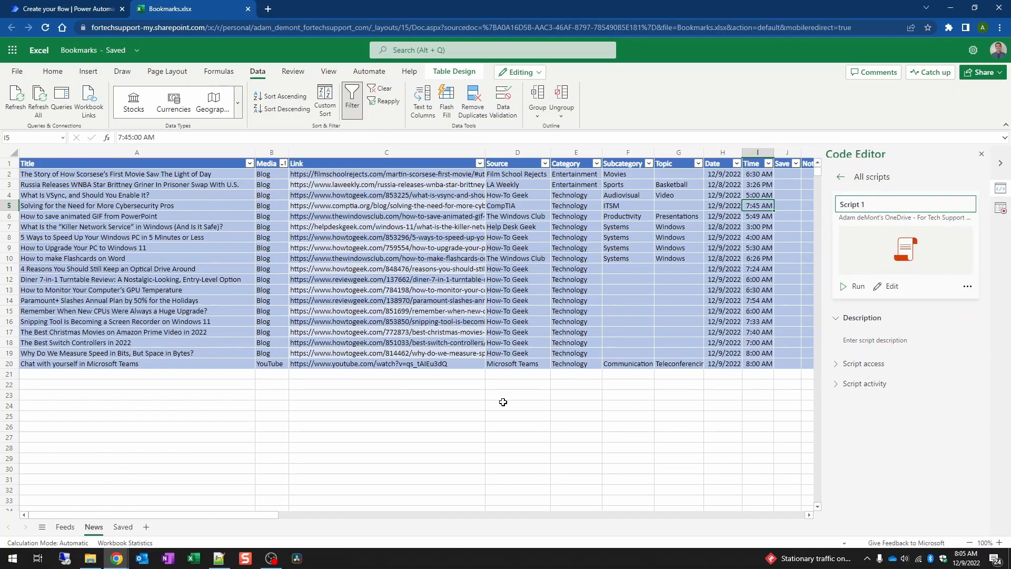
- Close the Code Editor and display the available Office Scripts
{"action": "left_click", "coordinate": [982, 154]}
{"action": "left_click", "coordinate": [981, 154]}
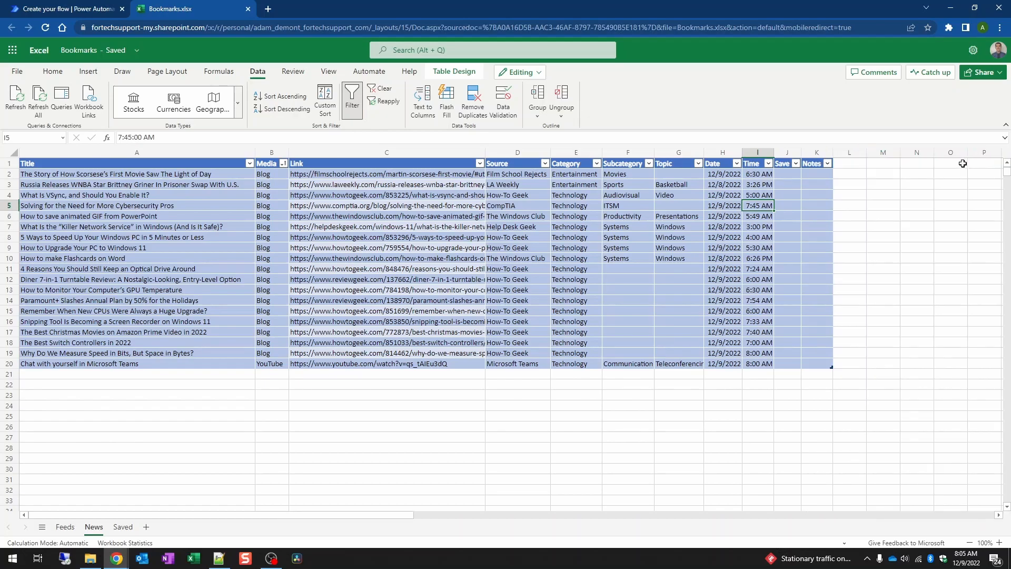
{"action": "left_click", "coordinate": [369, 71]}
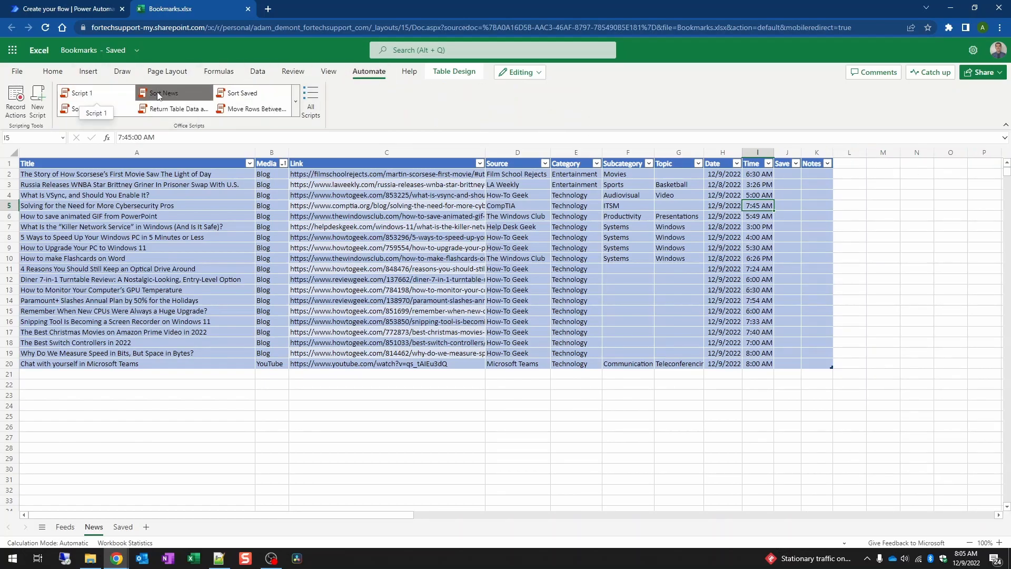
- Delete Script 1 from the workbook's full list of Office Scripts
{"action": "left_click", "coordinate": [311, 104]}
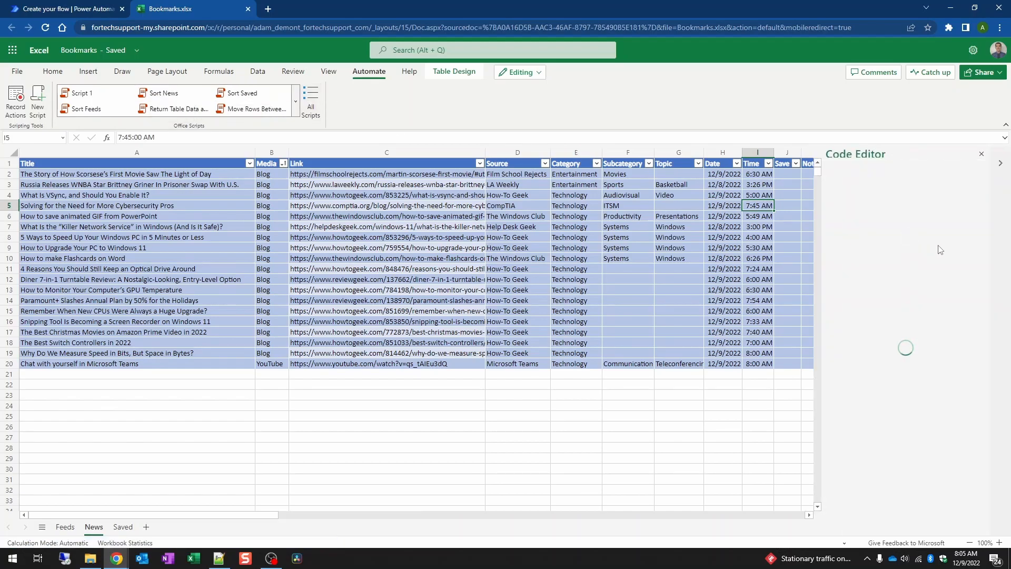
{"action": "left_click", "coordinate": [972, 222]}
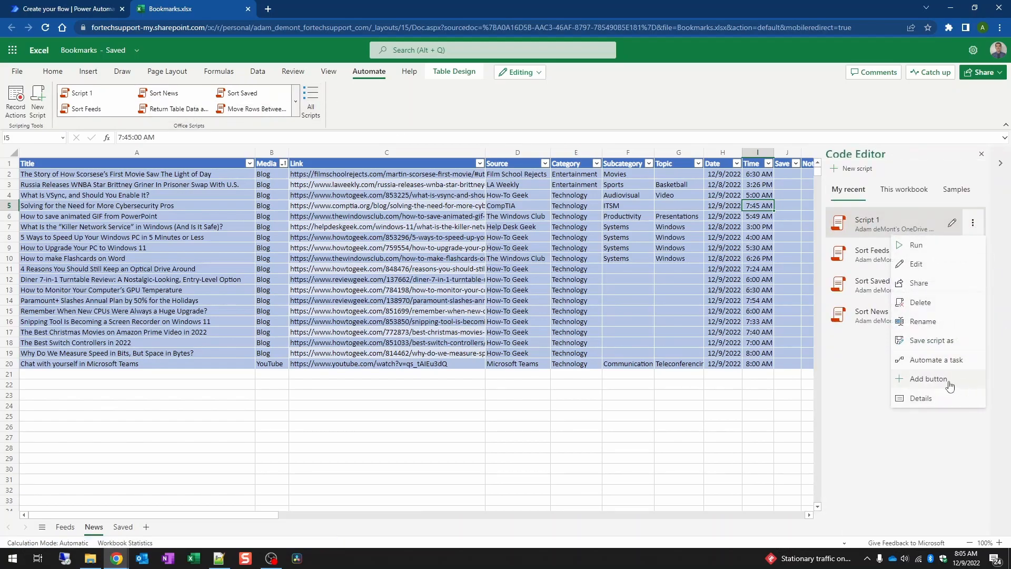
{"action": "left_click", "coordinate": [941, 304]}
{"action": "left_click", "coordinate": [904, 270]}
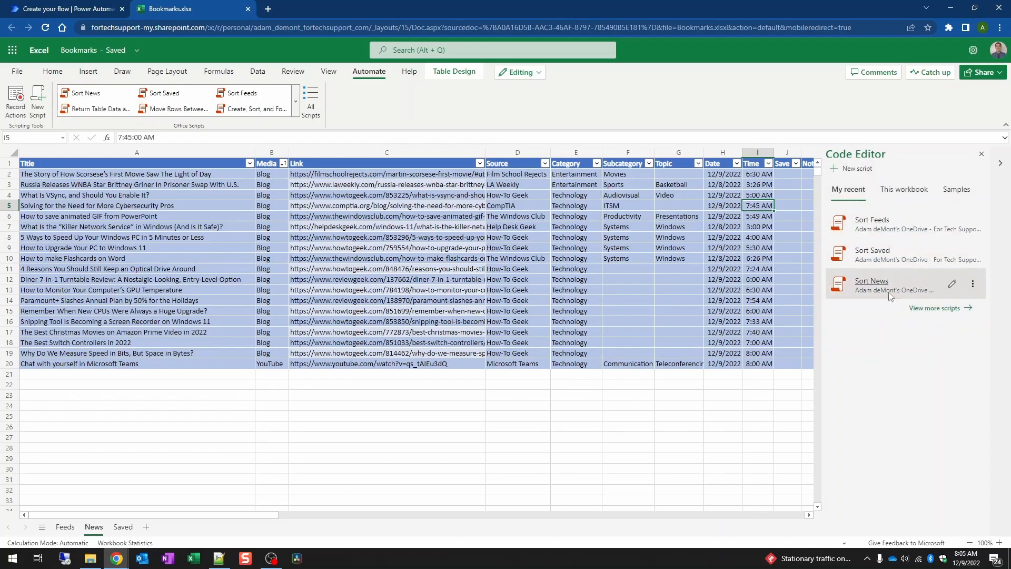
- Display the Feeds and Saved sheets, and switch to the Power Automate flow creation page
{"action": "left_click", "coordinate": [65, 527]}
{"action": "left_click", "coordinate": [123, 527]}
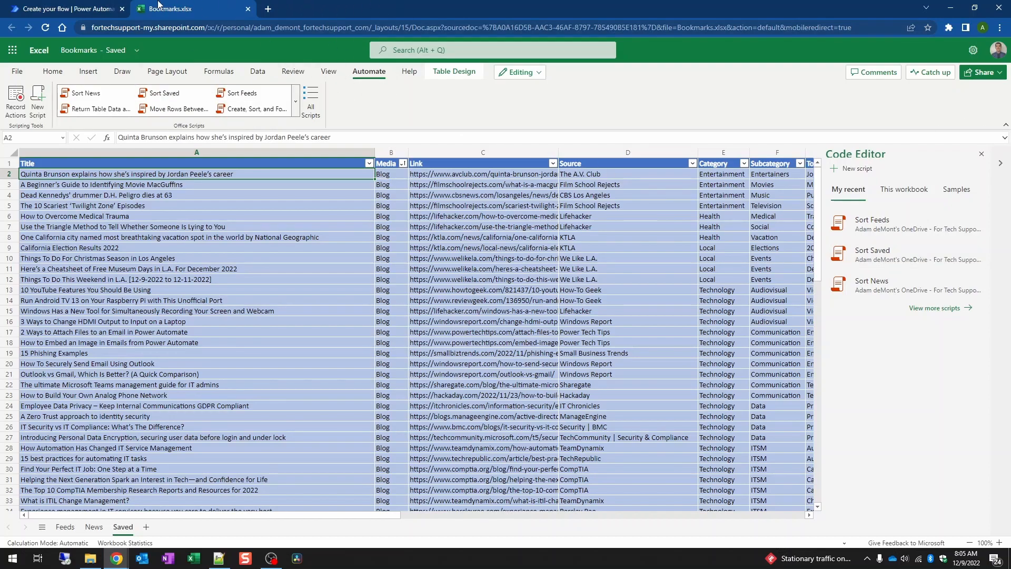
{"action": "left_click_drag", "start_coordinate": [105, 4], "coordinate": [211, 6]}
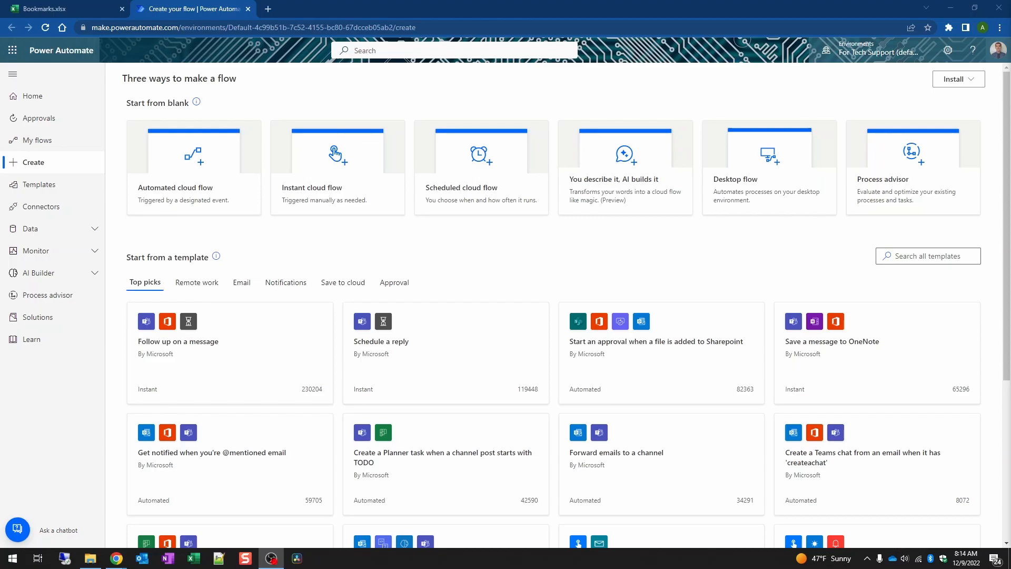
- Start building a scheduled cloud flow and name it "Demo - Bookmarks"
{"action": "left_click", "coordinate": [491, 167]}
{"action": "type", "text": "Bolokm"}
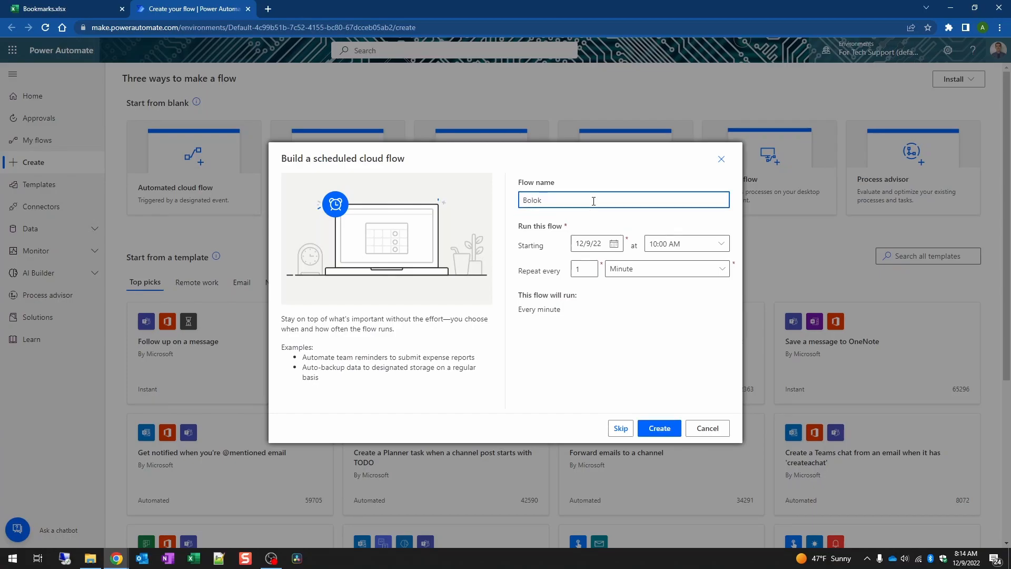
{"action": "key", "text": "BackSpace"}
{"action": "key", "text": "BackSpace"}
{"action": "key", "text": "BackSpace"}
{"action": "key", "text": "BackSpace"}
{"action": "type", "text": "l"}
{"action": "key", "text": "BackSpace"}
{"action": "type", "text": "o"}
{"action": "type", "text": "Demo -"}
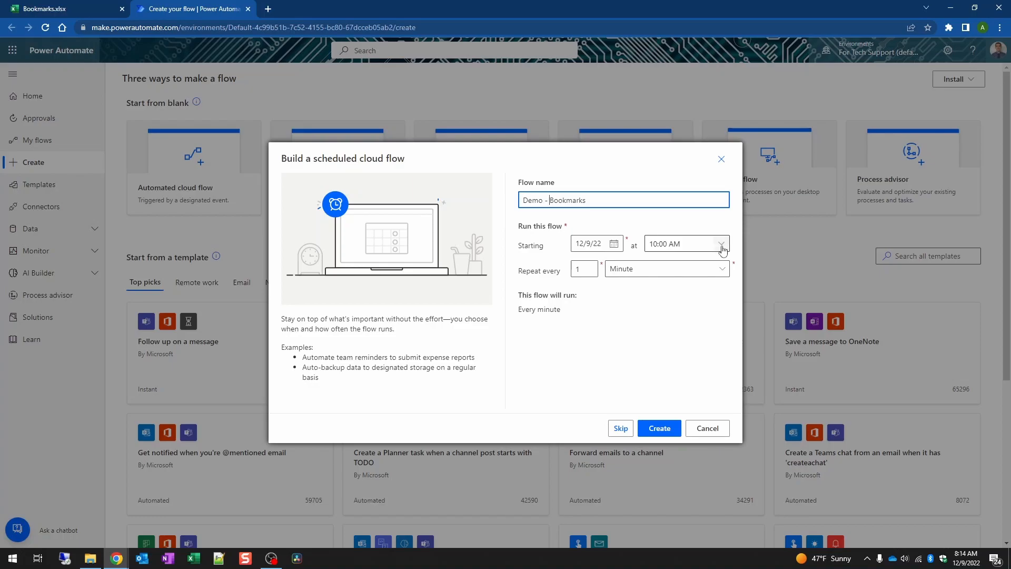
- Set the scheduled flow to repeat every 1 hour and create it
{"action": "left_click", "coordinate": [638, 278]}
{"action": "left_click", "coordinate": [637, 348]}
{"action": "left_click", "coordinate": [618, 336]}
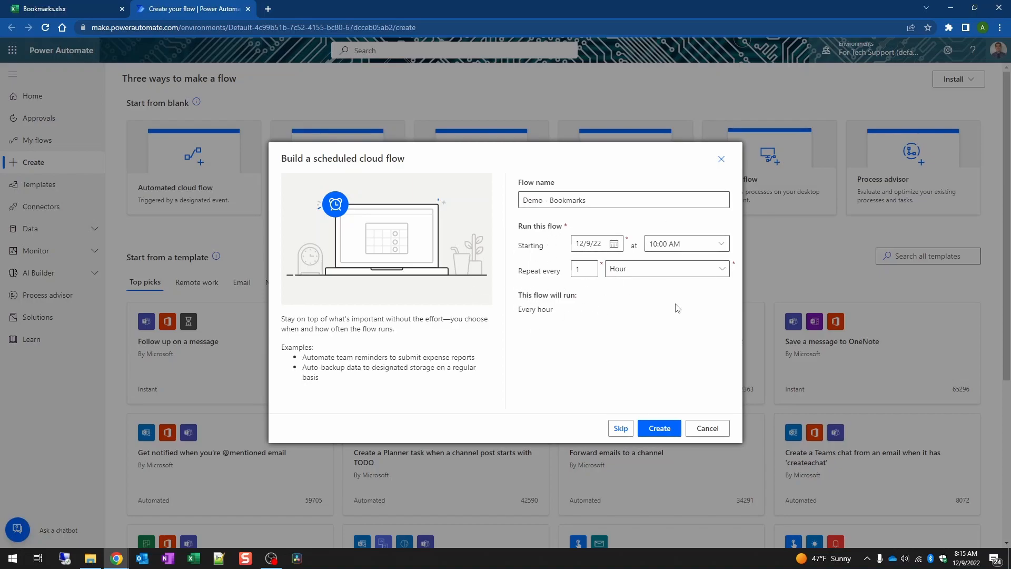
{"action": "left_click", "coordinate": [665, 430]}
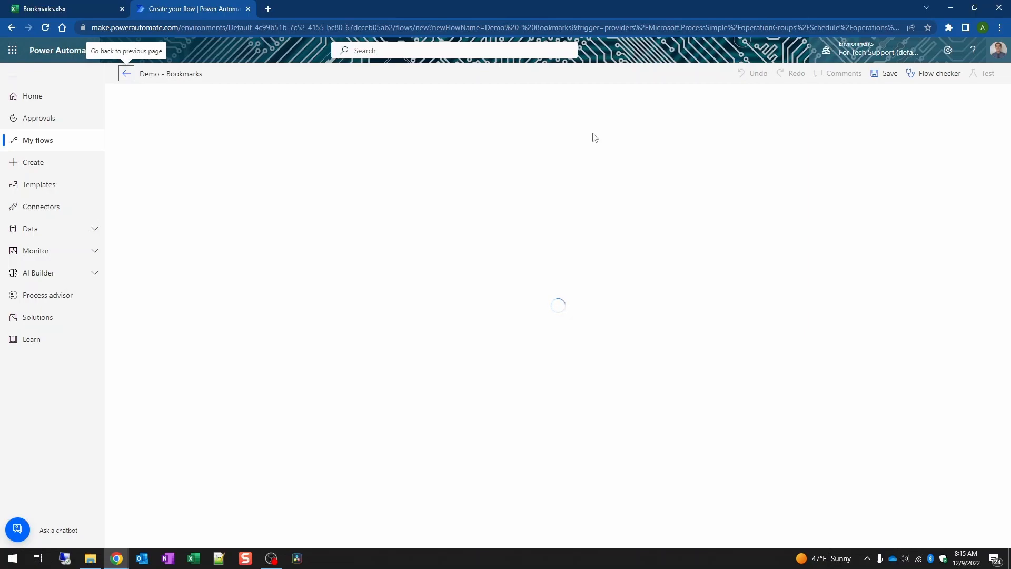
- Set the Recurrence trigger's time zone to (UTC-08:00) Pacific Time (US & Canada) and collapse the trigger
{"action": "left_click", "coordinate": [577, 104]}
{"action": "left_click", "coordinate": [474, 163]}
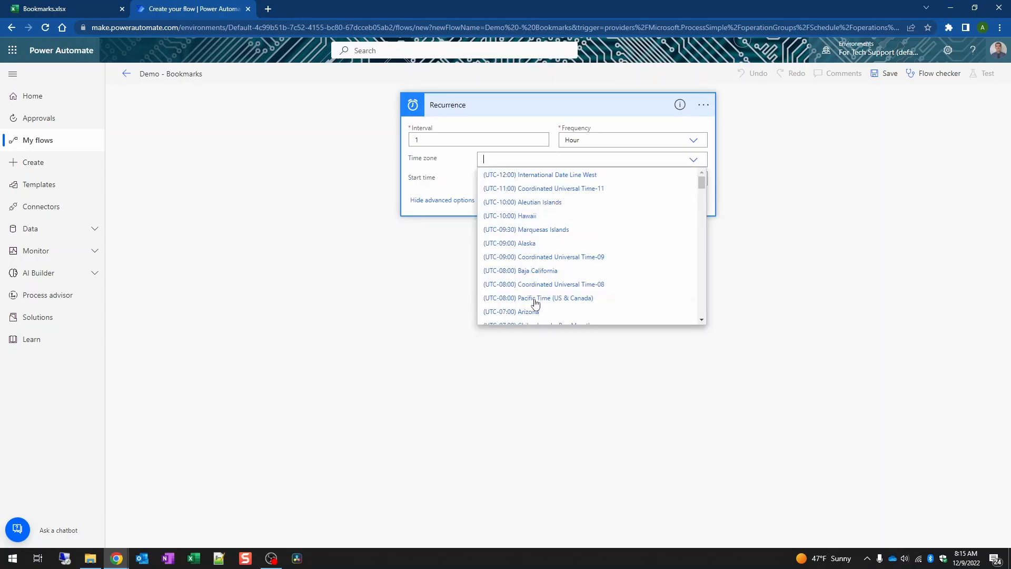
{"action": "left_click", "coordinate": [535, 299]}
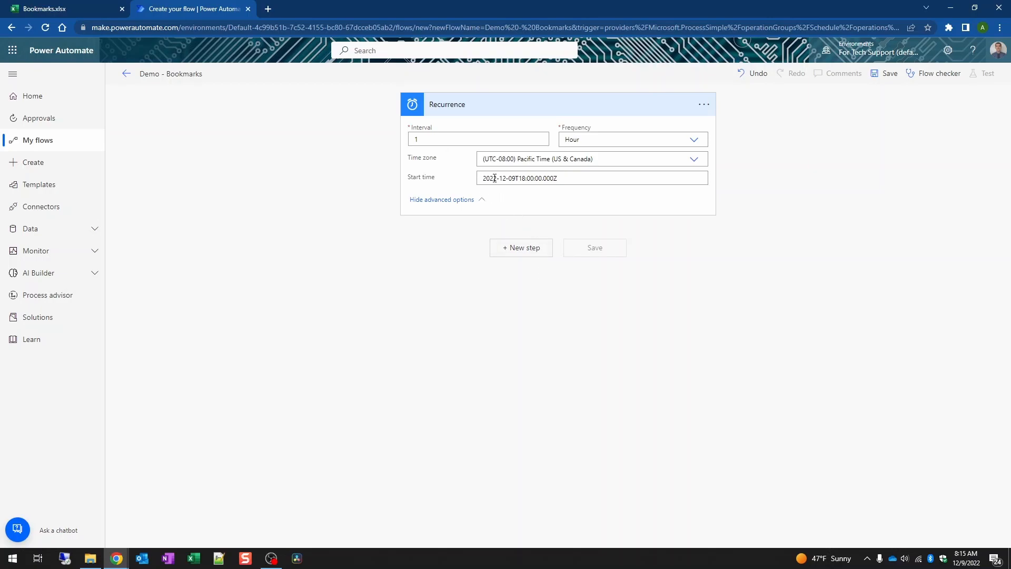
{"action": "left_click", "coordinate": [526, 107]}
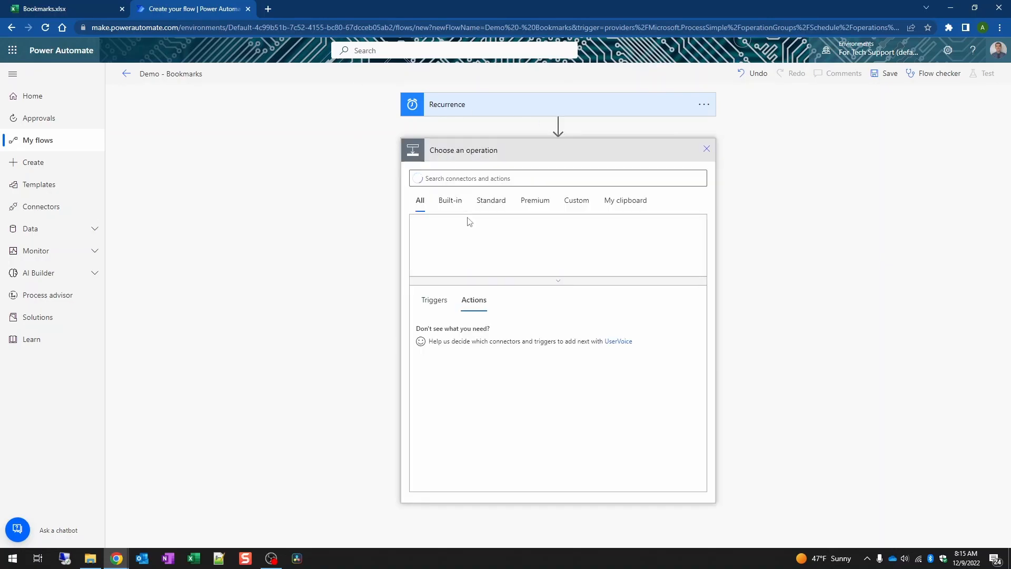
- Add a Scope action below the Recurrence trigger and rename it "New Feeds"
{"action": "type", "text": "sc"}
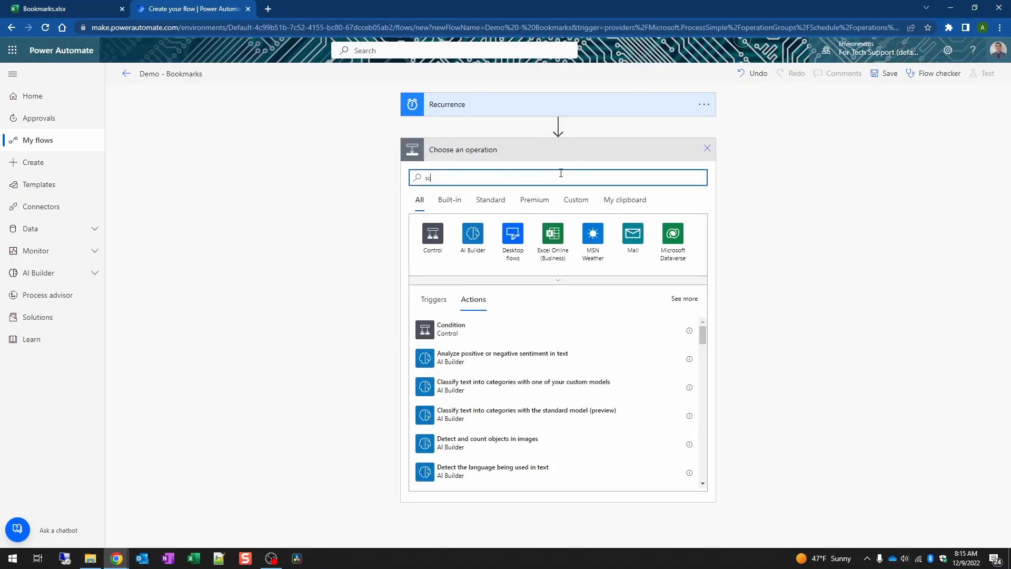
{"action": "type", "text": "ope"}
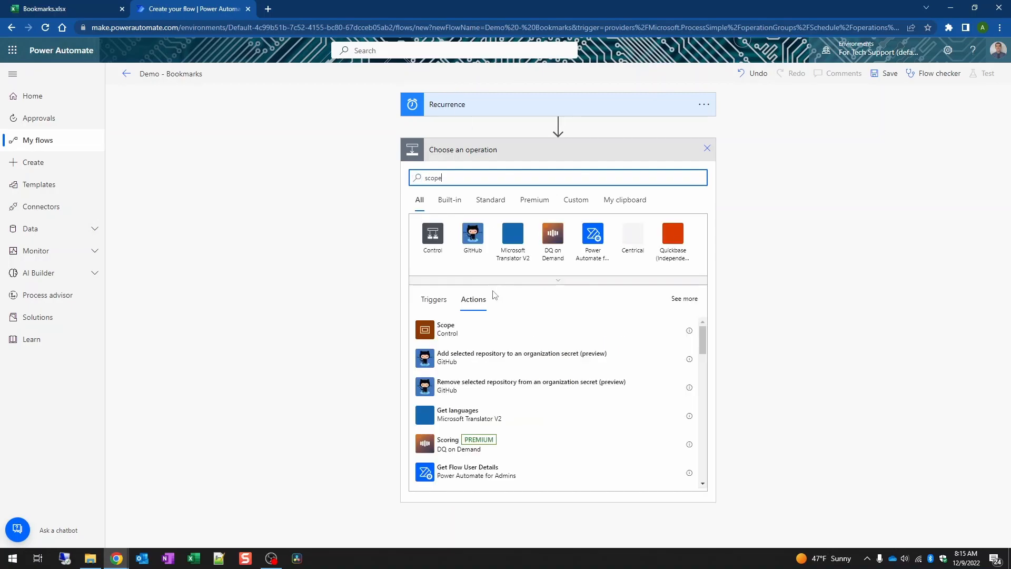
{"action": "left_click", "coordinate": [485, 329]}
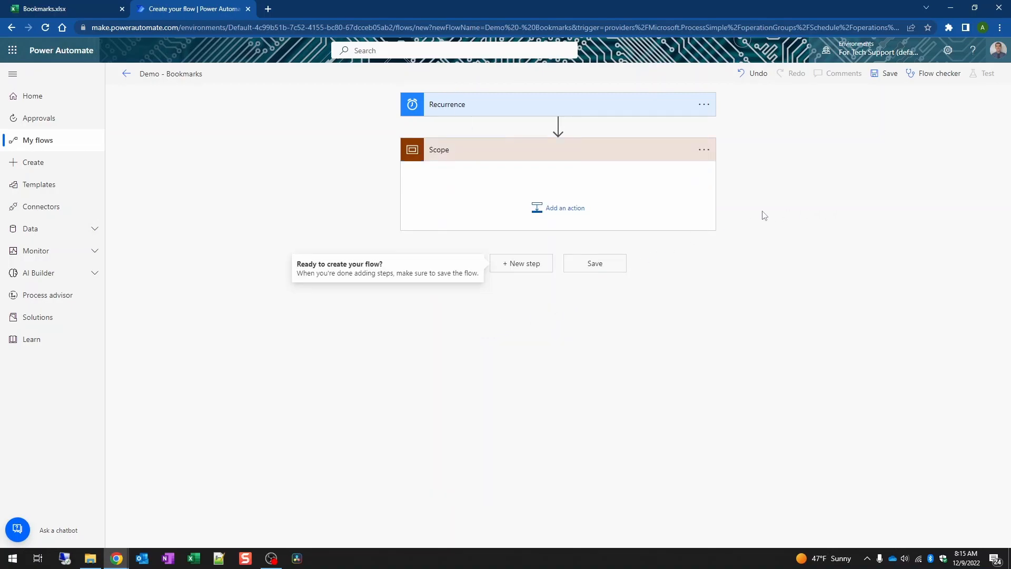
{"action": "left_click", "coordinate": [705, 150]}
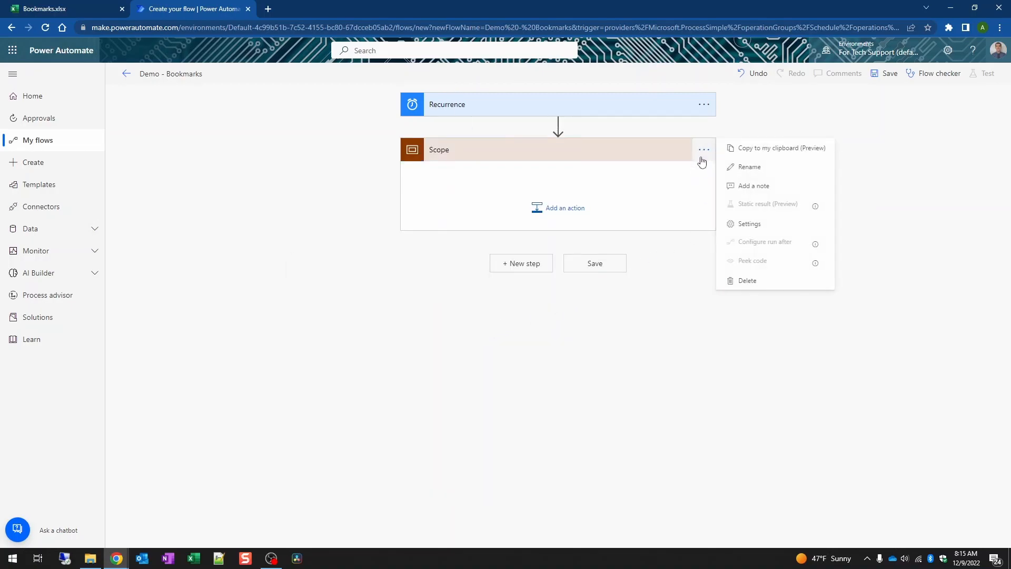
{"action": "left_click", "coordinate": [751, 167]}
{"action": "type", "text": "New Feeds"}
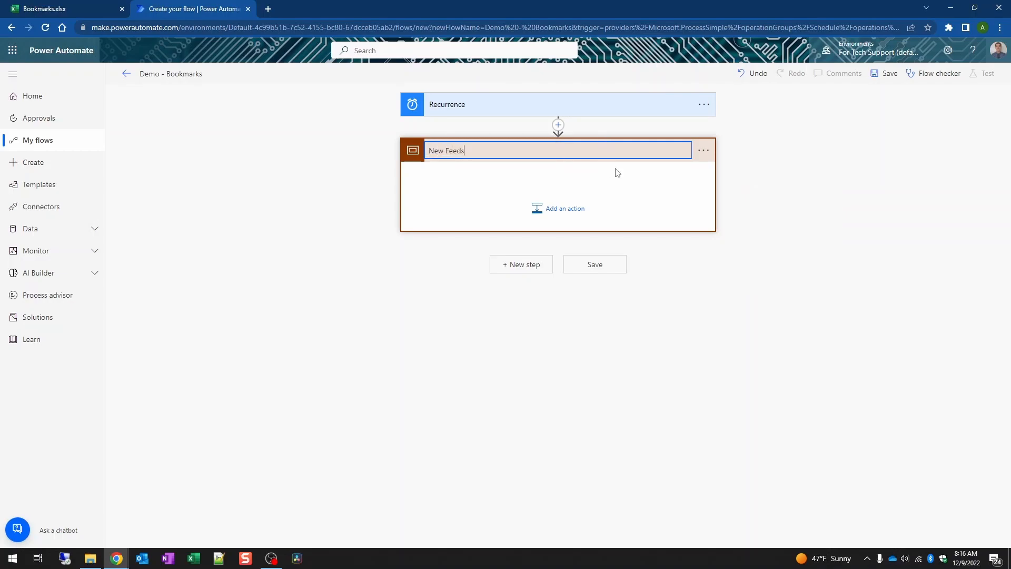
{"action": "key", "text": "Return"}
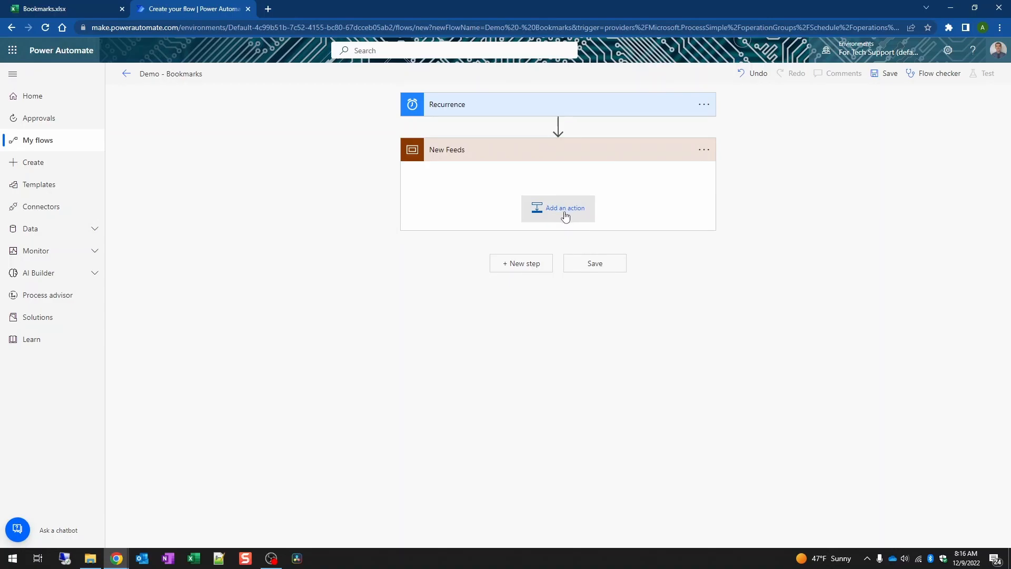
- Add a Get past time action inside the New Feeds scope and rename it "Get past time for items on New Feeds"
{"action": "left_click", "coordinate": [565, 209]}
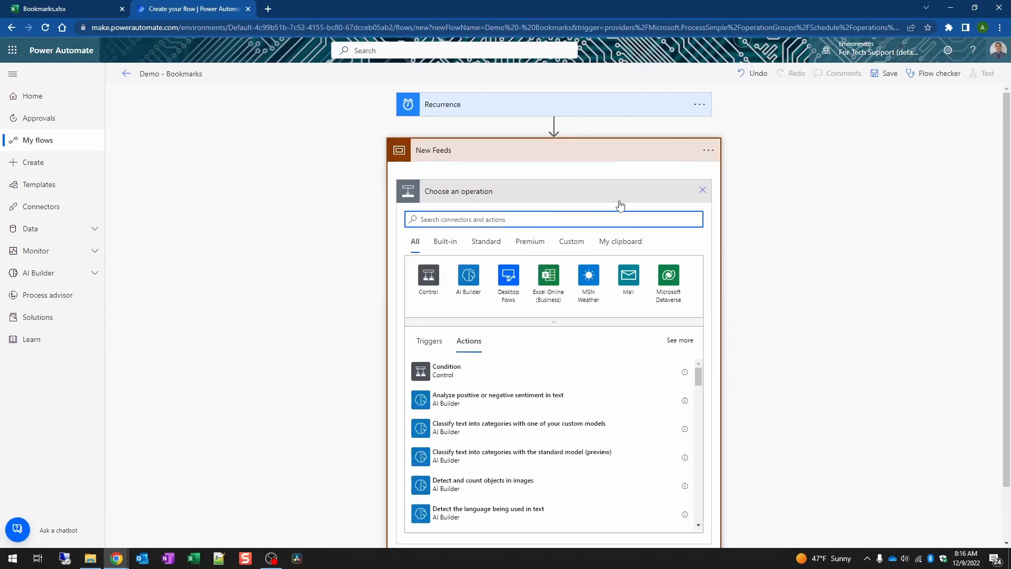
{"action": "type", "text": "get pa"}
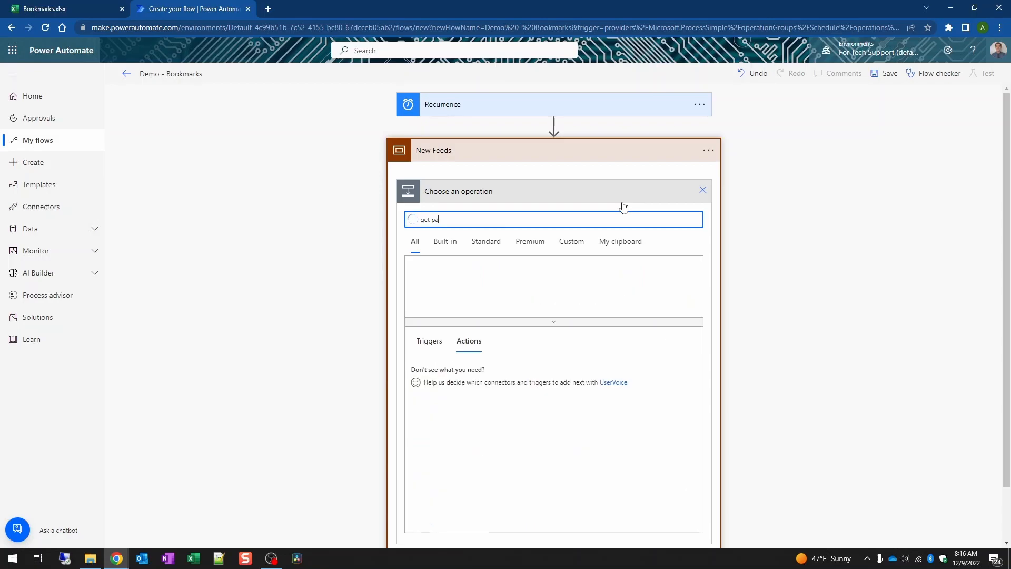
{"action": "type", "text": "st time"}
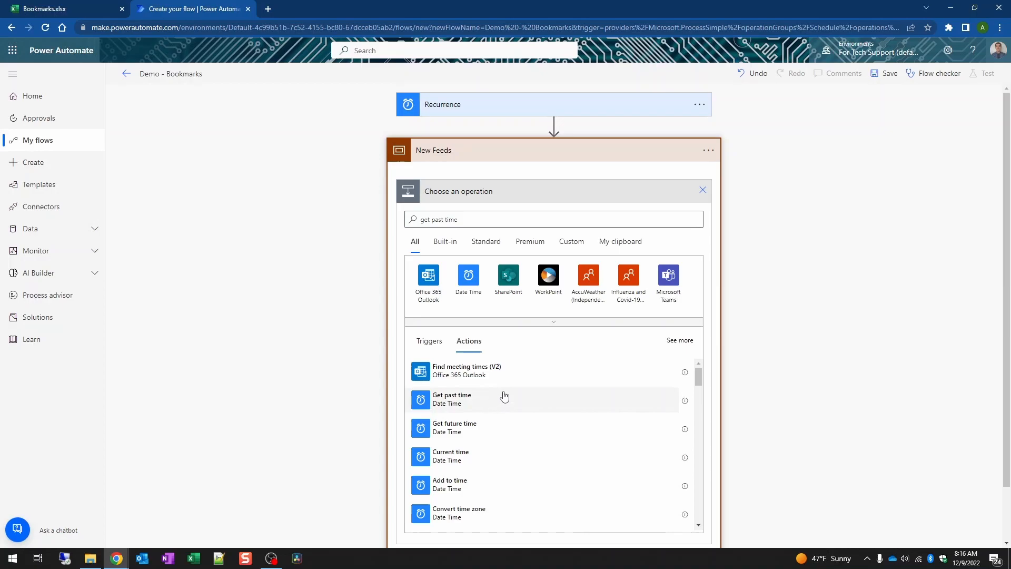
{"action": "left_click", "coordinate": [502, 398]}
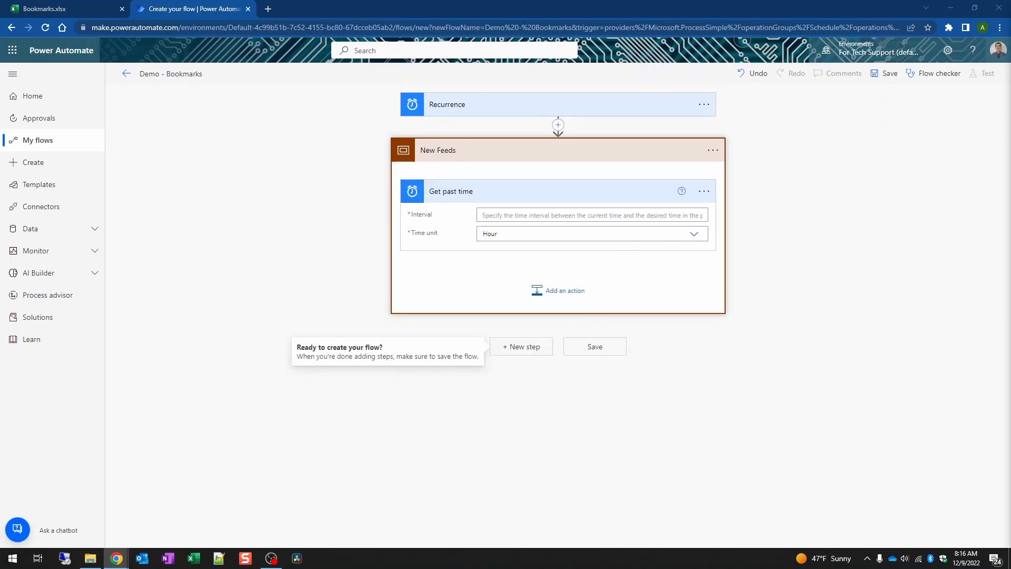
{"action": "left_click", "coordinate": [704, 191]}
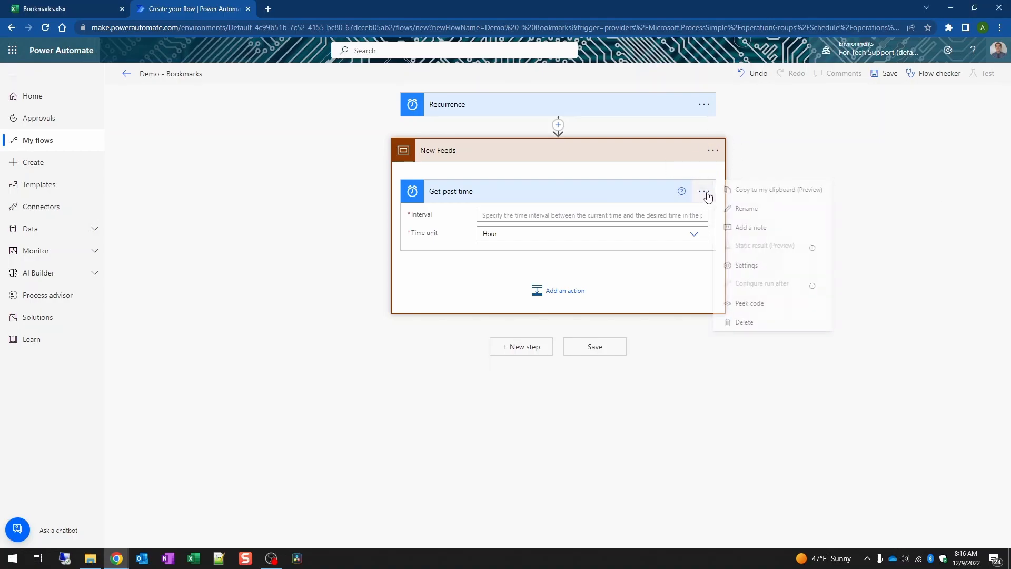
{"action": "left_click", "coordinate": [765, 214]}
{"action": "type", "text": "Get past time for items on New Feeds"}
{"action": "left_click", "coordinate": [311, 266]}
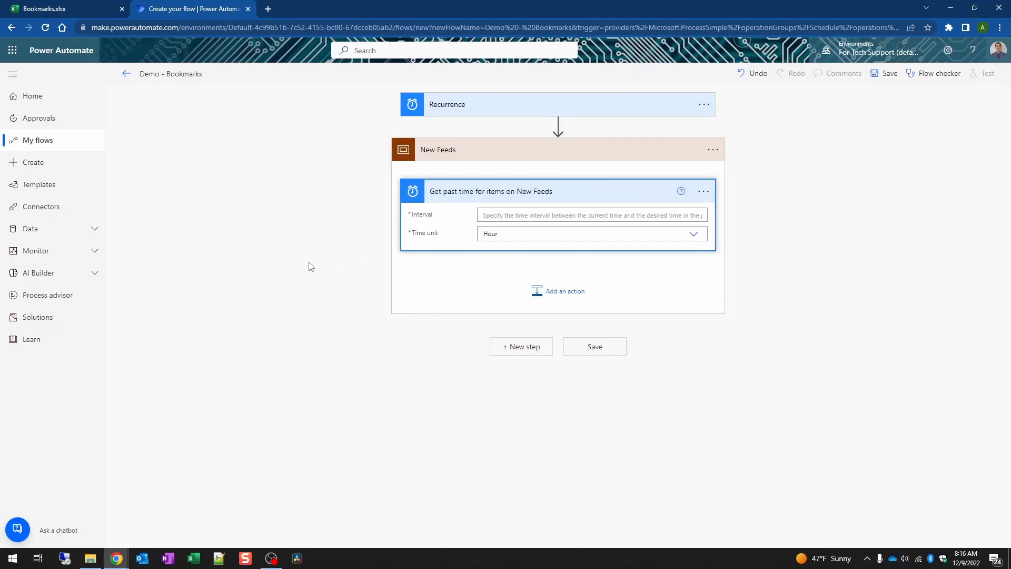
- Set the past time action's interval to 60 and its time unit to Month, and collapse the action
{"action": "left_click", "coordinate": [678, 218]}
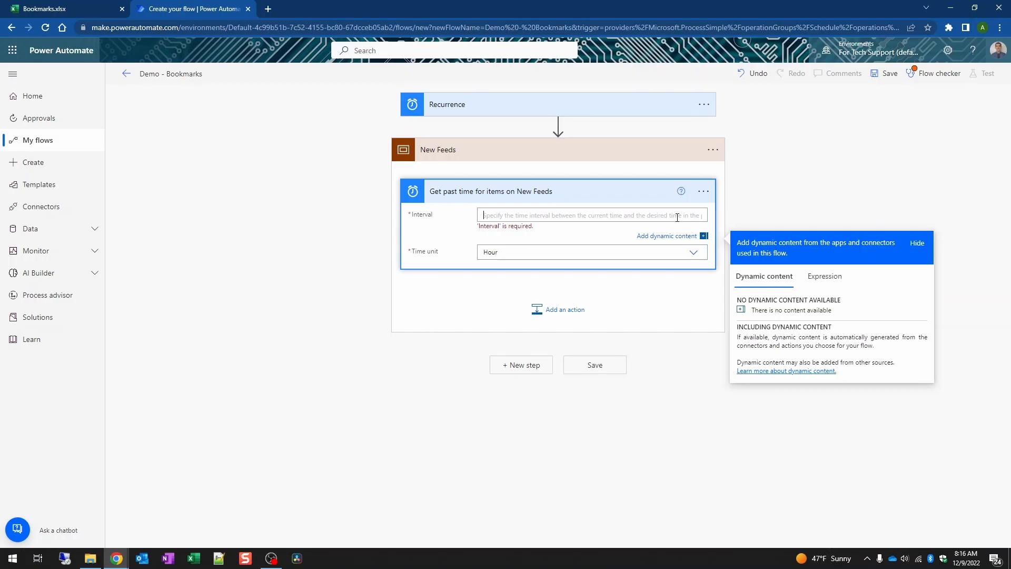
{"action": "type", "text": "60"}
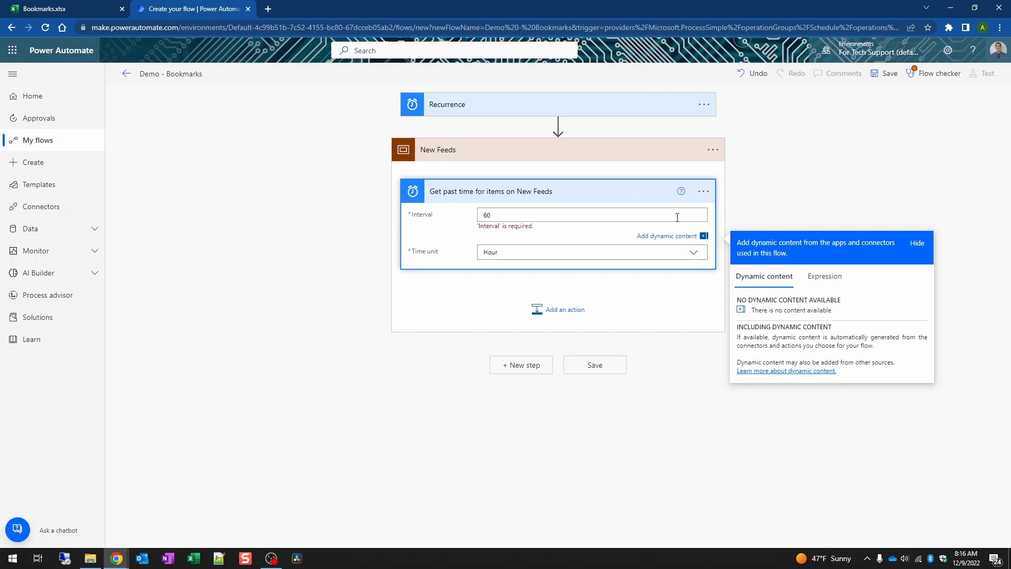
{"action": "left_click", "coordinate": [669, 254]}
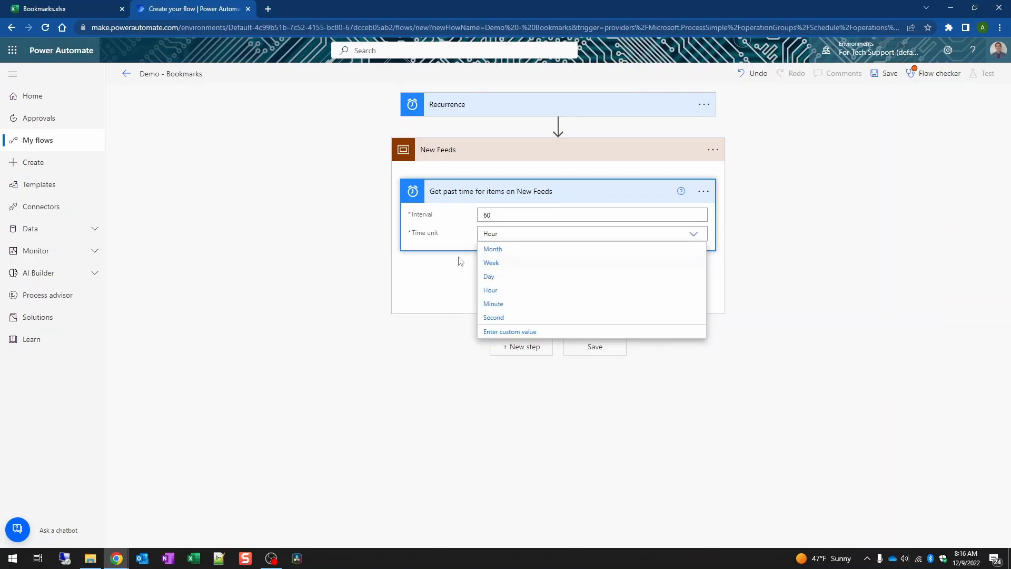
{"action": "left_click", "coordinate": [506, 252]}
{"action": "left_click", "coordinate": [303, 255]}
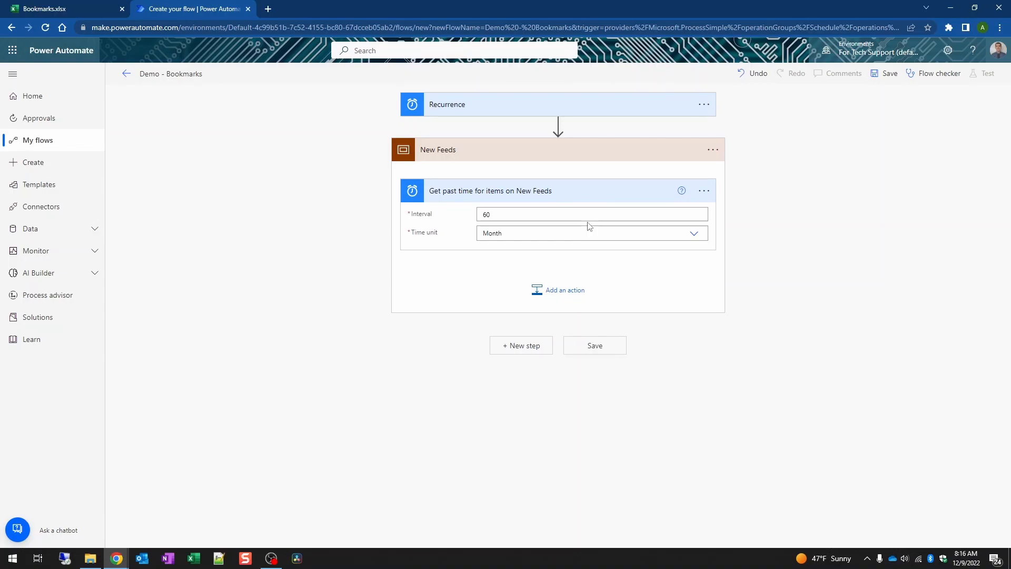
{"action": "left_click", "coordinate": [553, 196]}
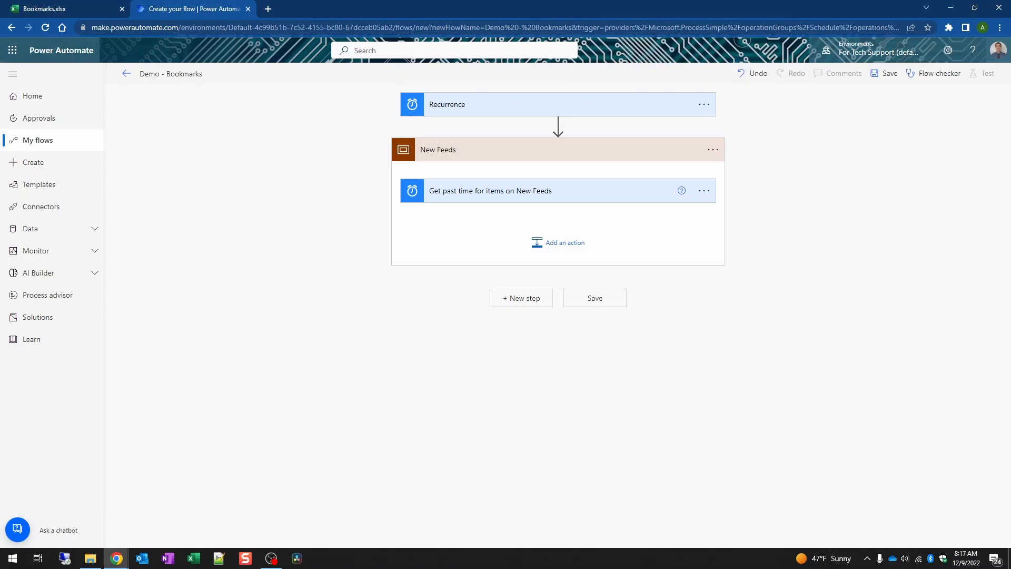
- Add the Excel Online (Business) action List rows present in a table below the past time action
{"action": "left_click", "coordinate": [589, 253]}
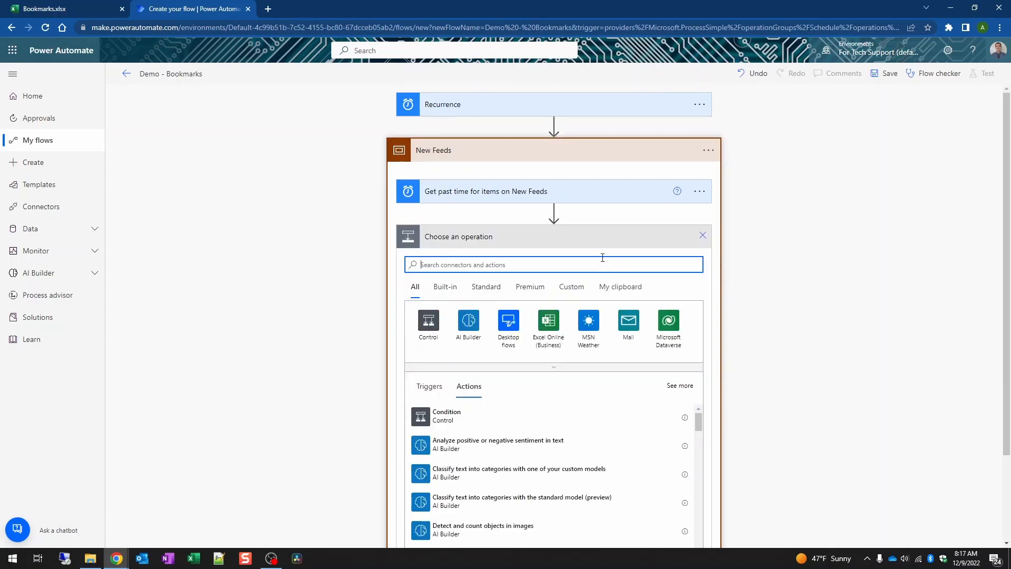
{"action": "type", "text": "list rows pres"}
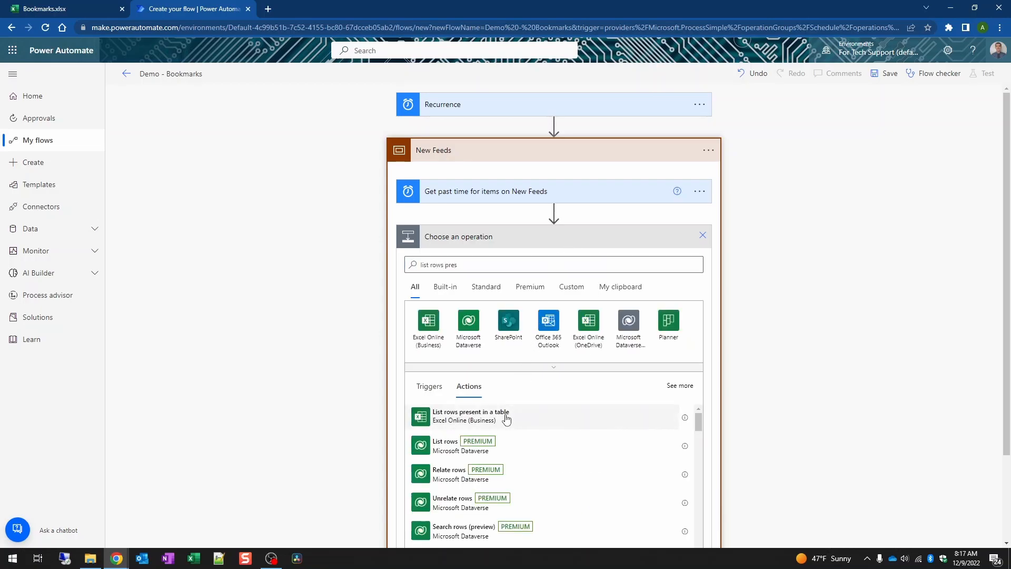
{"action": "left_click", "coordinate": [504, 416]}
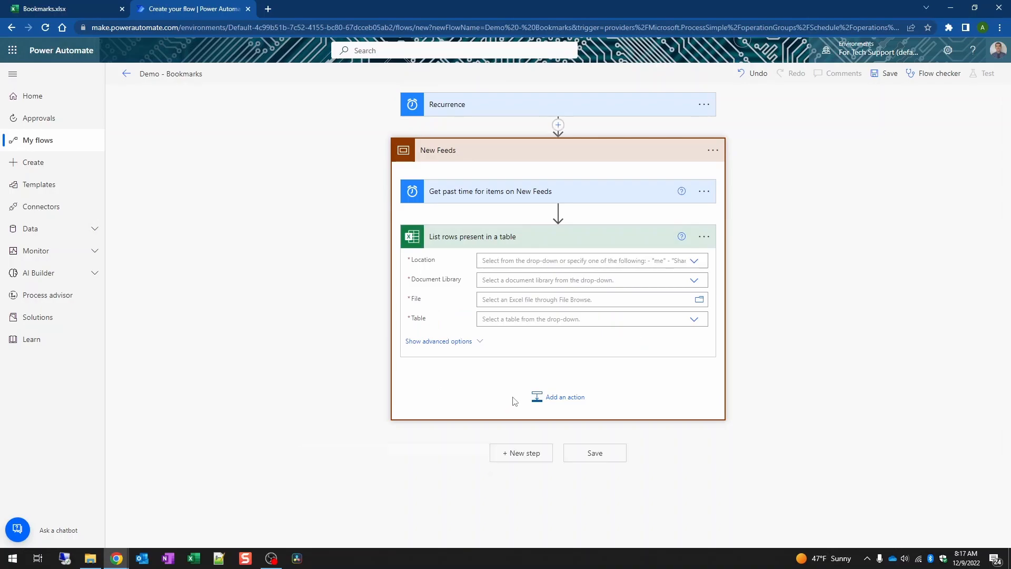
- Point the List rows action to the Feeds table in /Demo/Bookmarks.xlsx, with location OneDrive for Business and document library OneDrive
{"action": "left_click", "coordinate": [693, 261]}
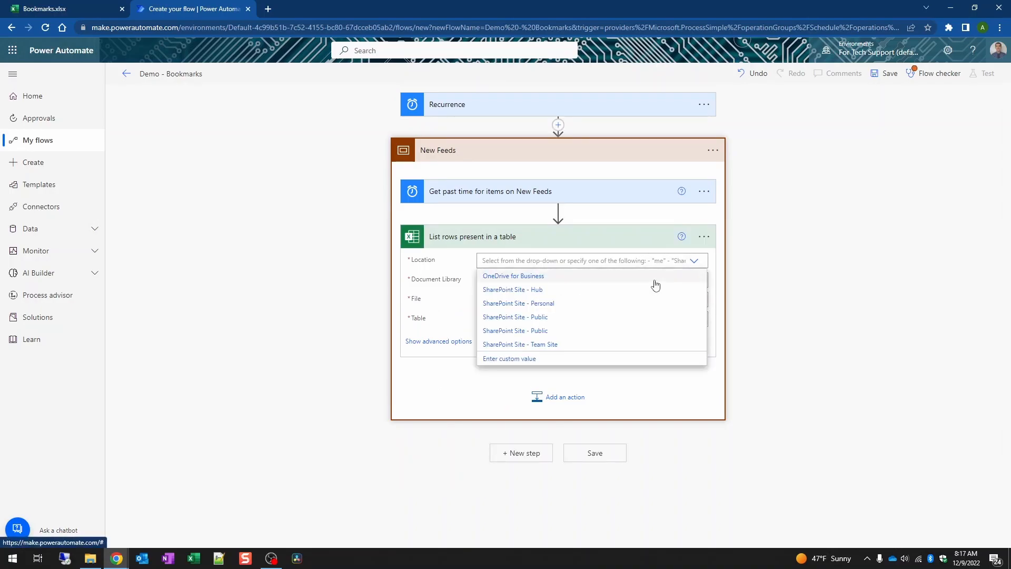
{"action": "left_click", "coordinate": [635, 276]}
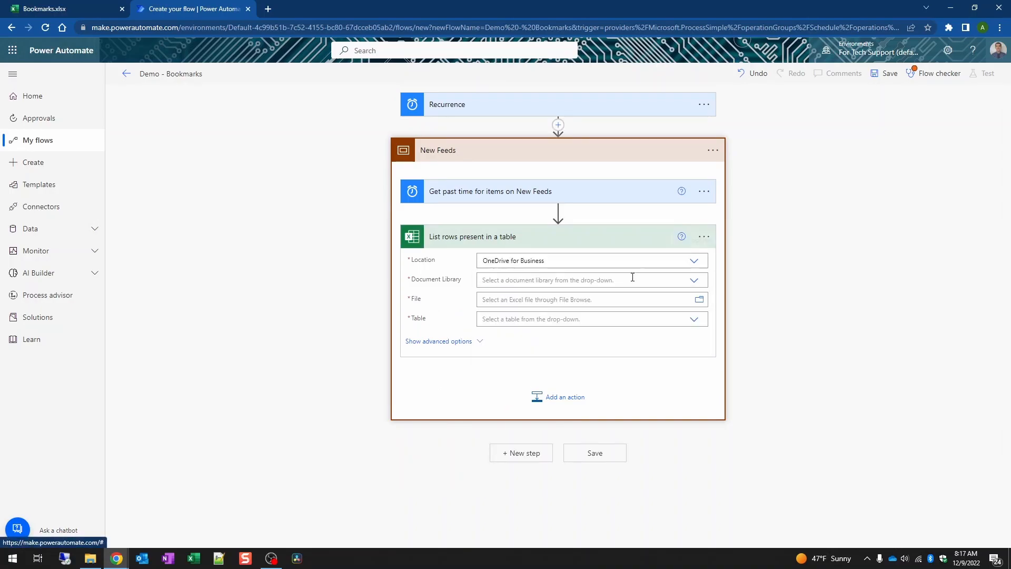
{"action": "left_click", "coordinate": [696, 285]}
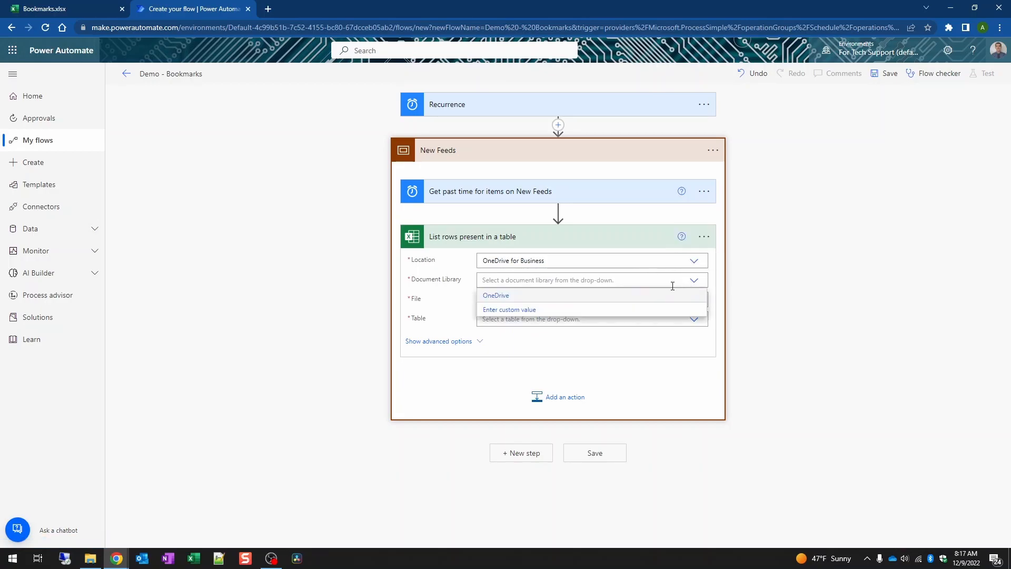
{"action": "left_click", "coordinate": [659, 295]}
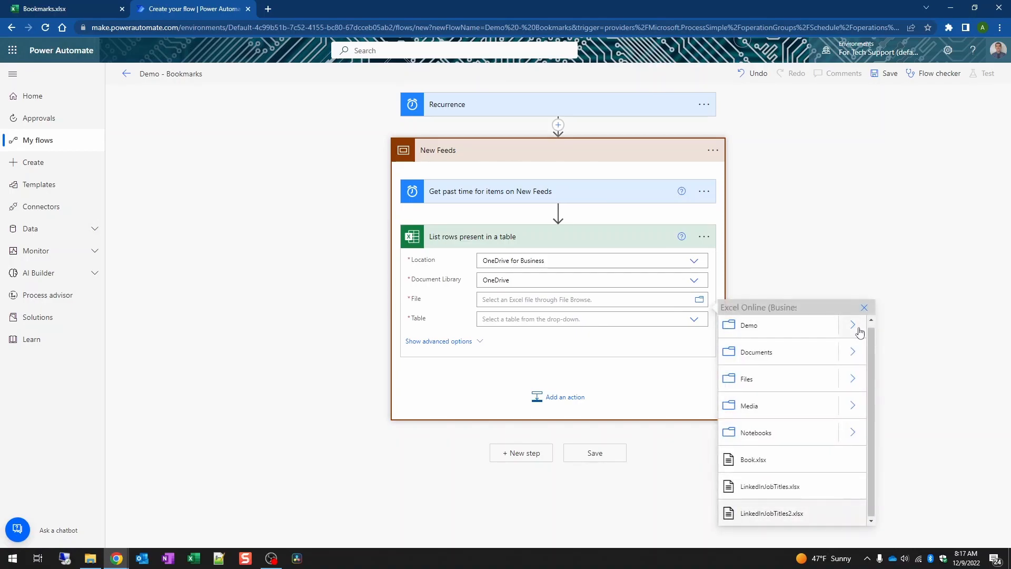
{"action": "left_click", "coordinate": [859, 331]}
{"action": "left_click", "coordinate": [747, 331]}
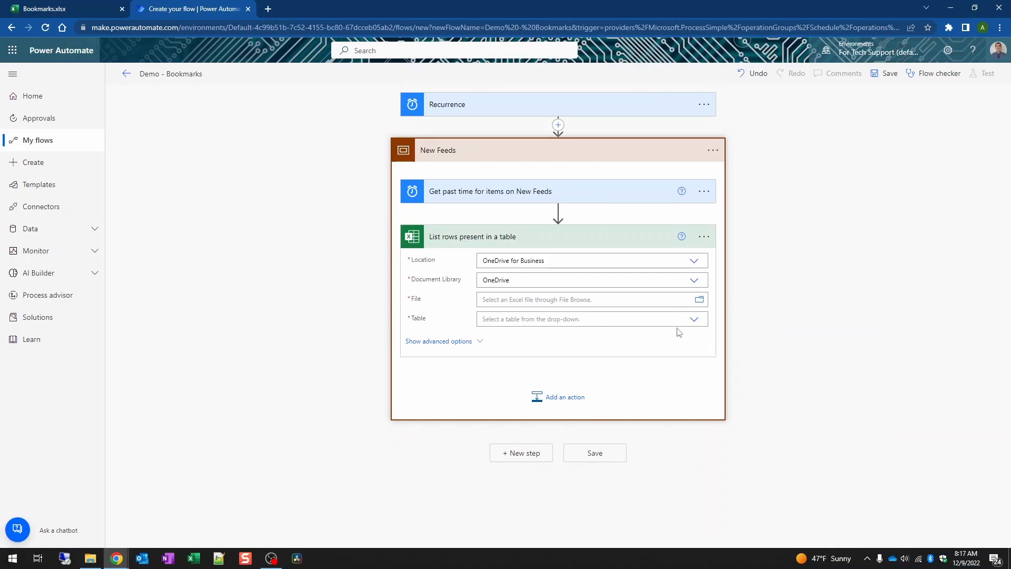
{"action": "left_click", "coordinate": [693, 334]}
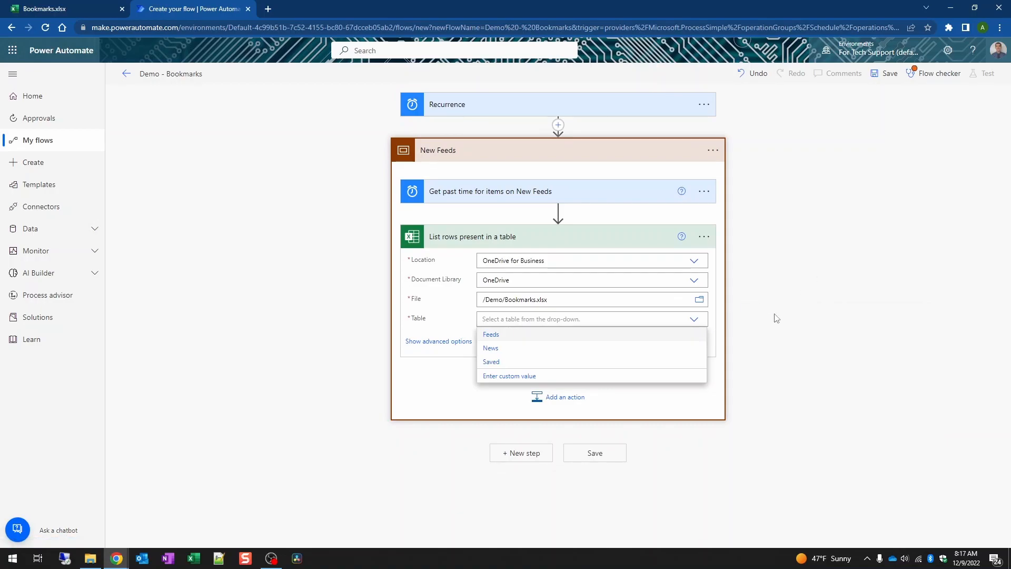
{"action": "left_click", "coordinate": [529, 336]}
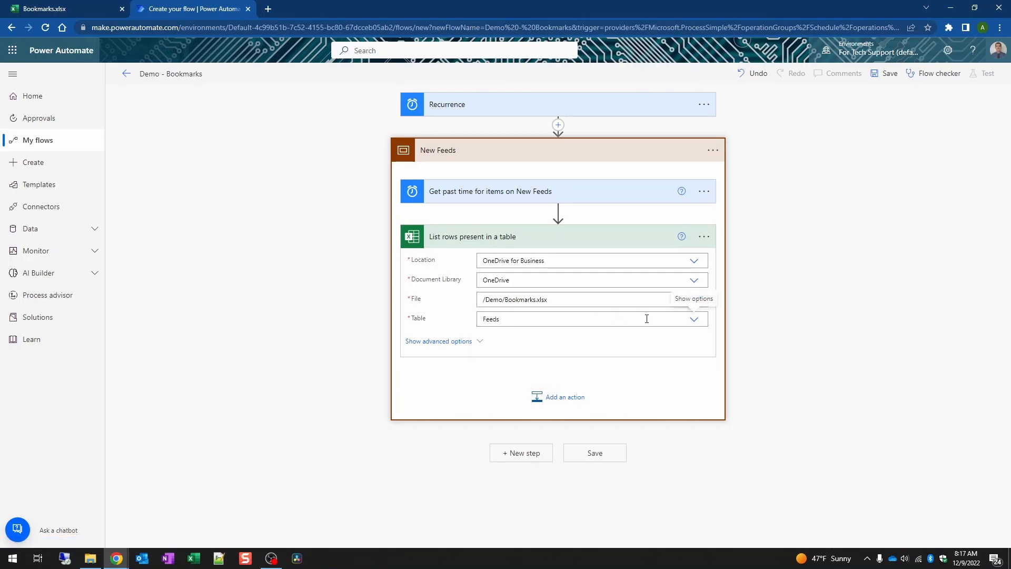
- Show the List rows action's advanced options and set its filter query to New eq 'New'
{"action": "left_click", "coordinate": [490, 345]}
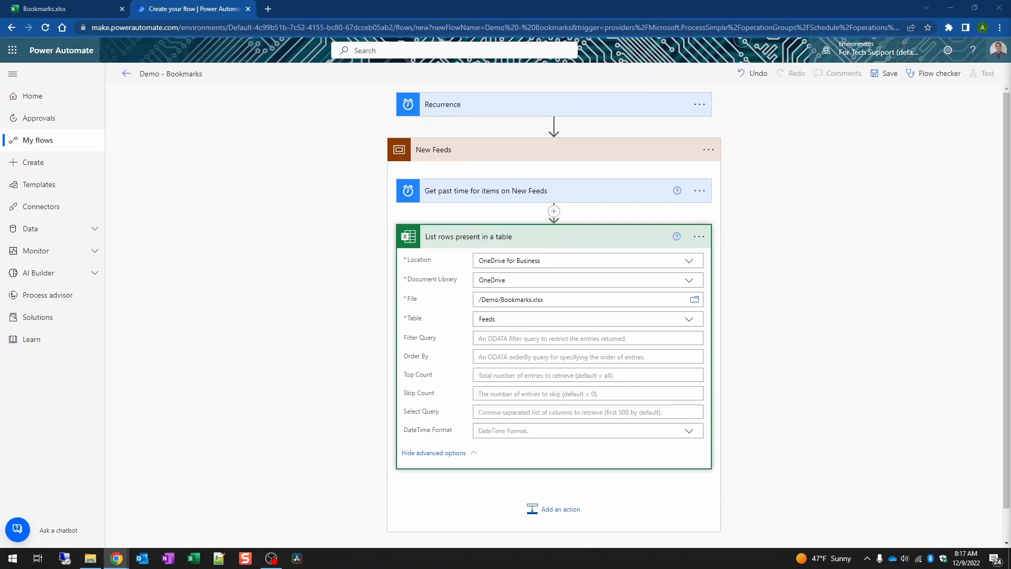
{"action": "left_click", "coordinate": [495, 337]}
{"action": "type", "text": "New eq 'New'"}
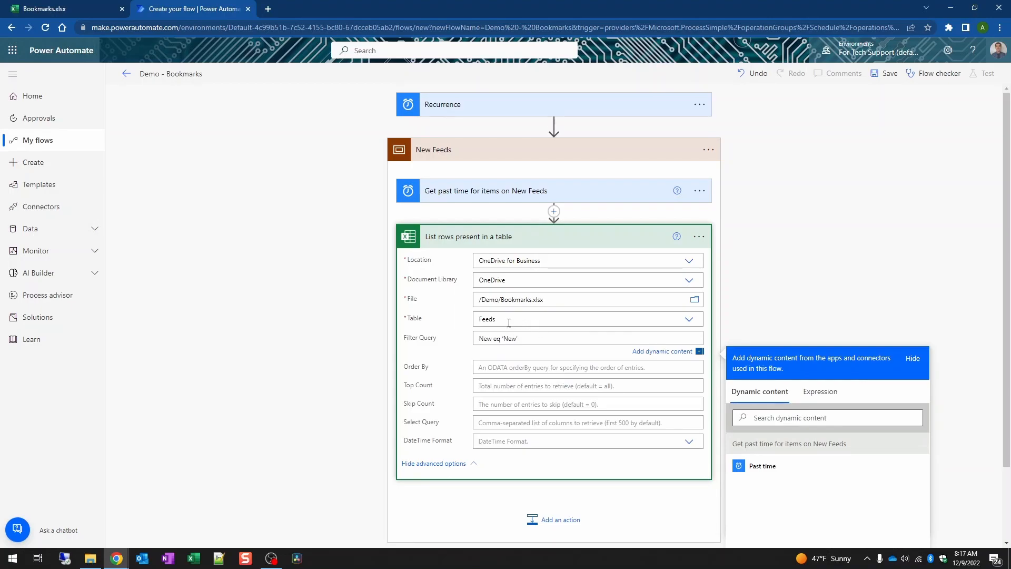
{"action": "left_click", "coordinate": [831, 244]}
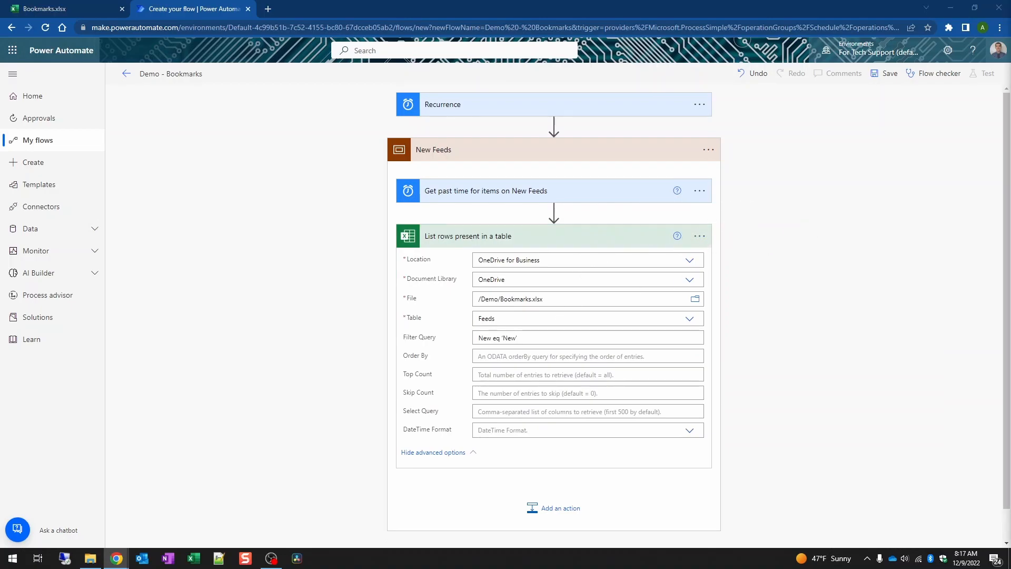
- Rename the List rows present in a table action "Get New Feeds"
{"action": "left_click", "coordinate": [699, 236]}
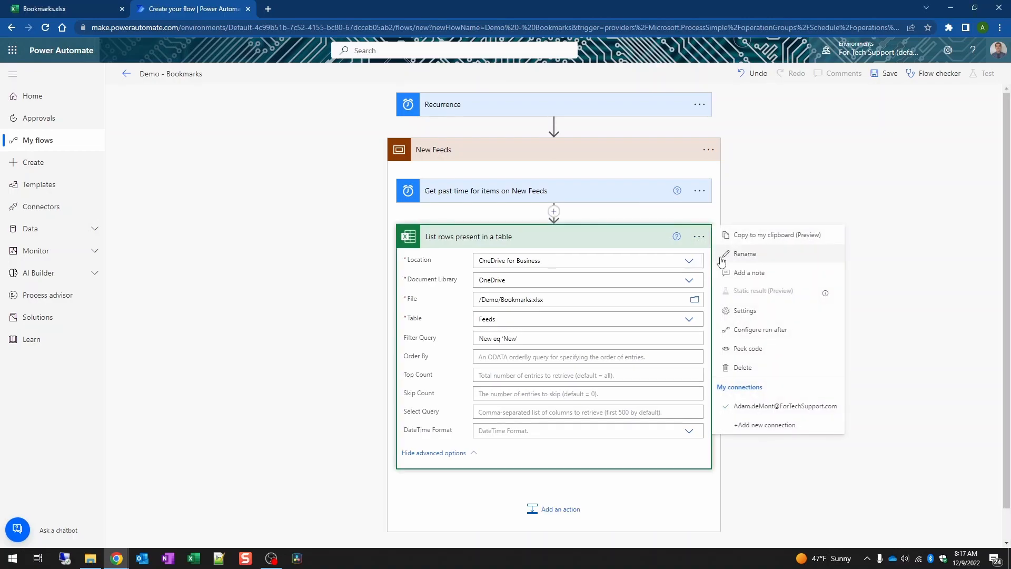
{"action": "left_click", "coordinate": [751, 262]}
{"action": "type", "text": "Get New Feeds"}
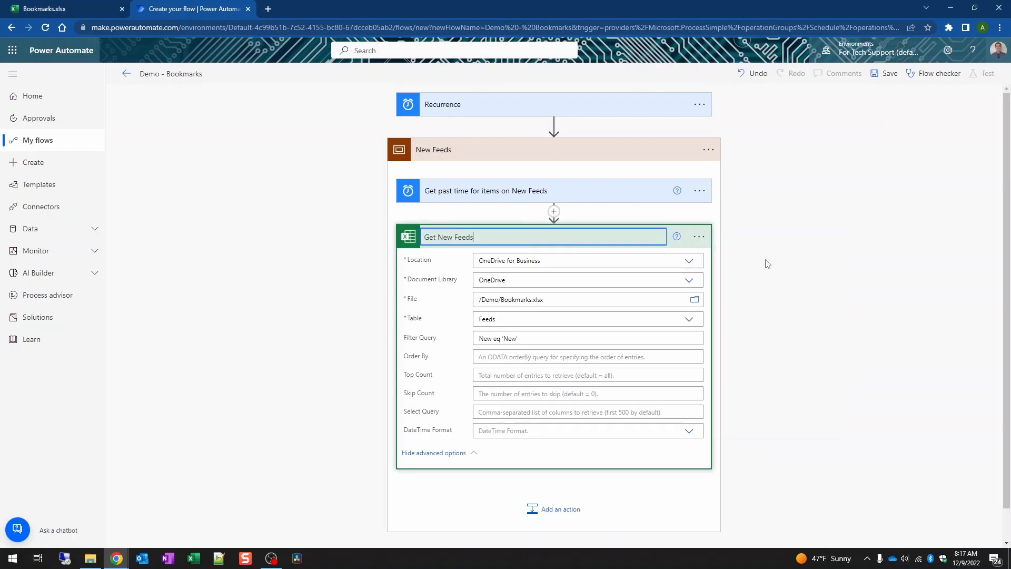
{"action": "left_click", "coordinate": [815, 265]}
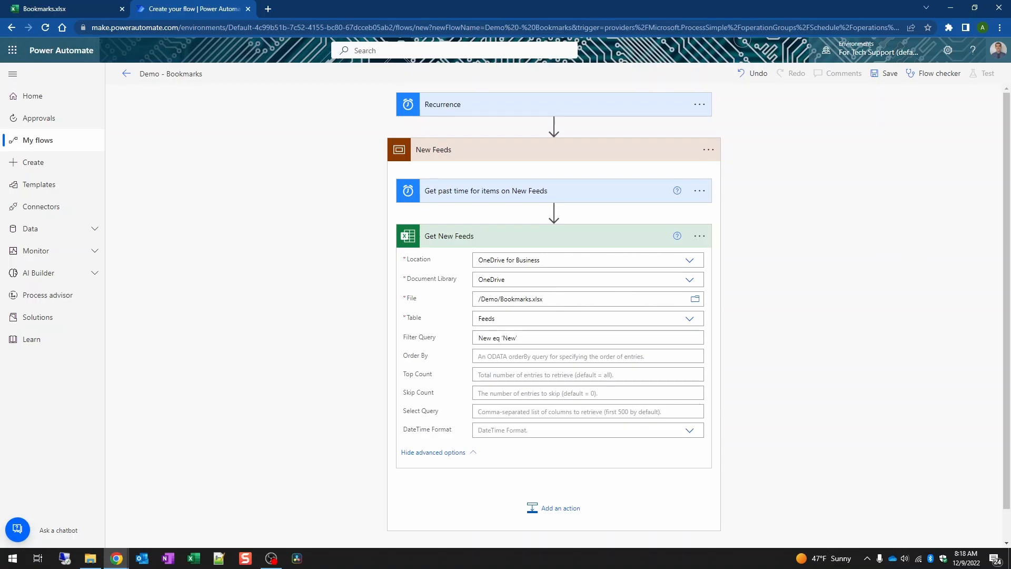
- Add a List all RSS feed items action below Get New Feeds and rename it "List all RSS feed items on New Feed"
{"action": "left_click", "coordinate": [566, 513]}
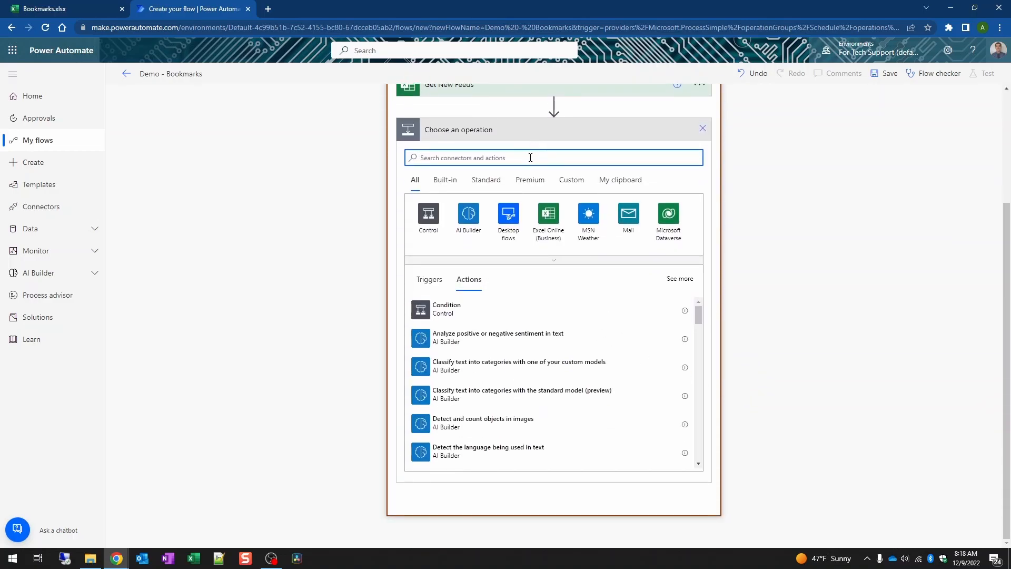
{"action": "type", "text": "list rss"}
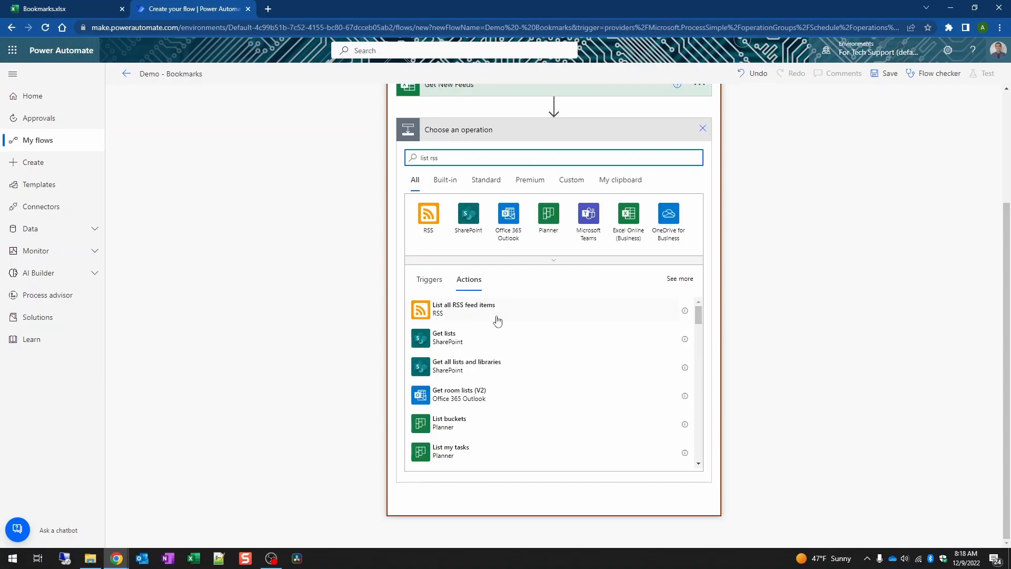
{"action": "left_click", "coordinate": [586, 305]}
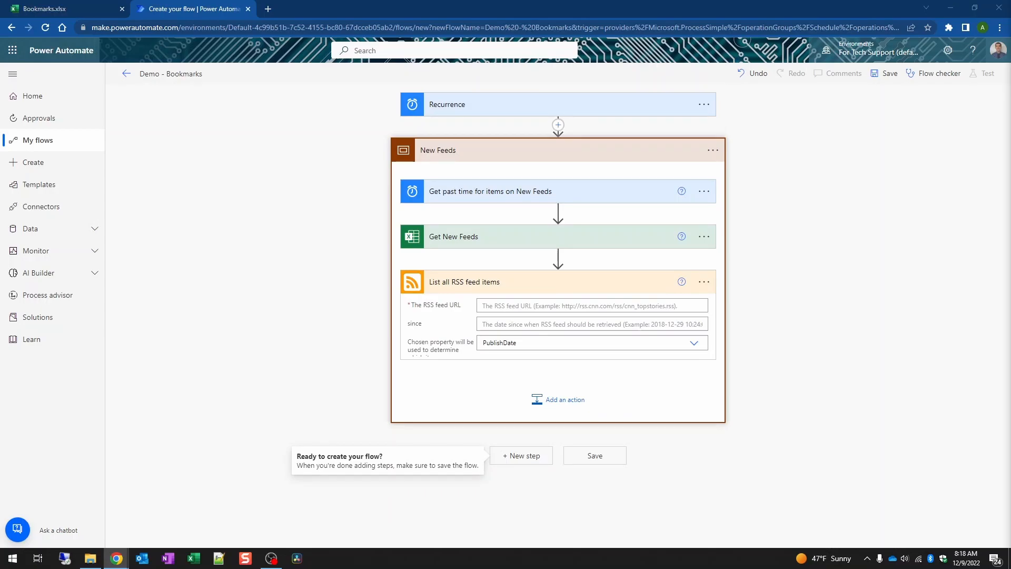
{"action": "left_click", "coordinate": [712, 283]}
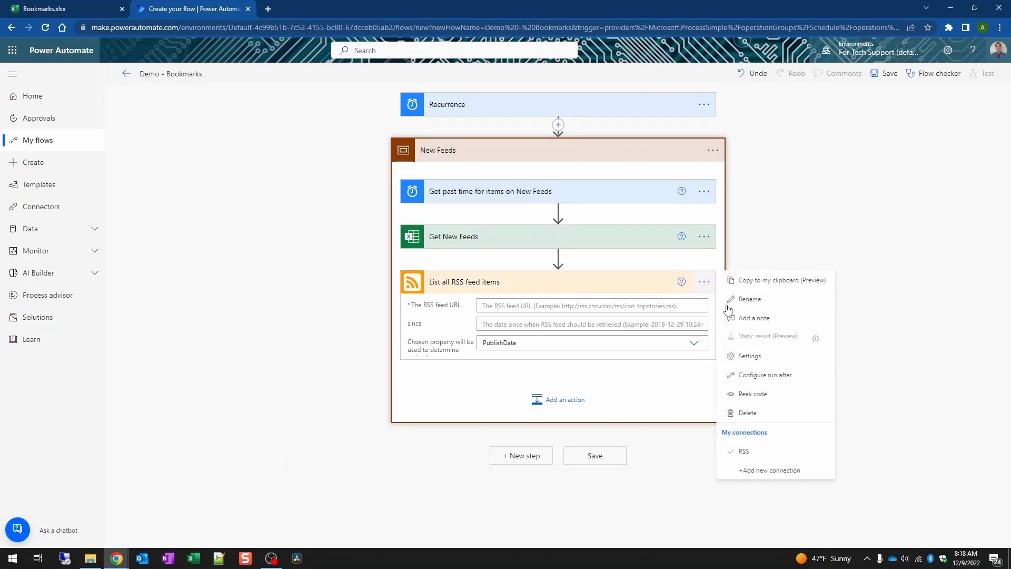
{"action": "left_click", "coordinate": [740, 301]}
{"action": "key", "text": "End"}
{"action": "type", "text": "on New Feed"}
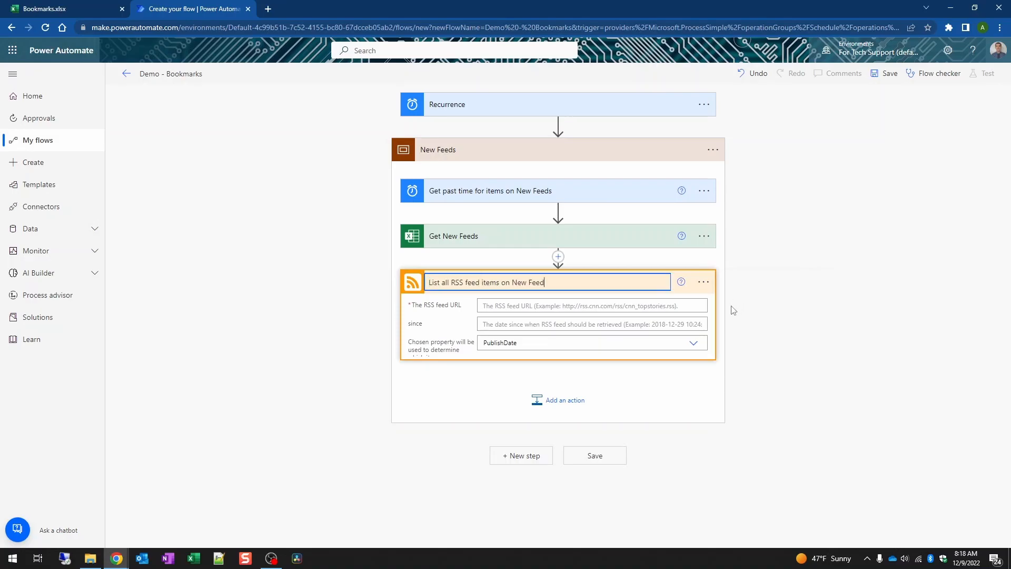
{"action": "left_click", "coordinate": [799, 296]}
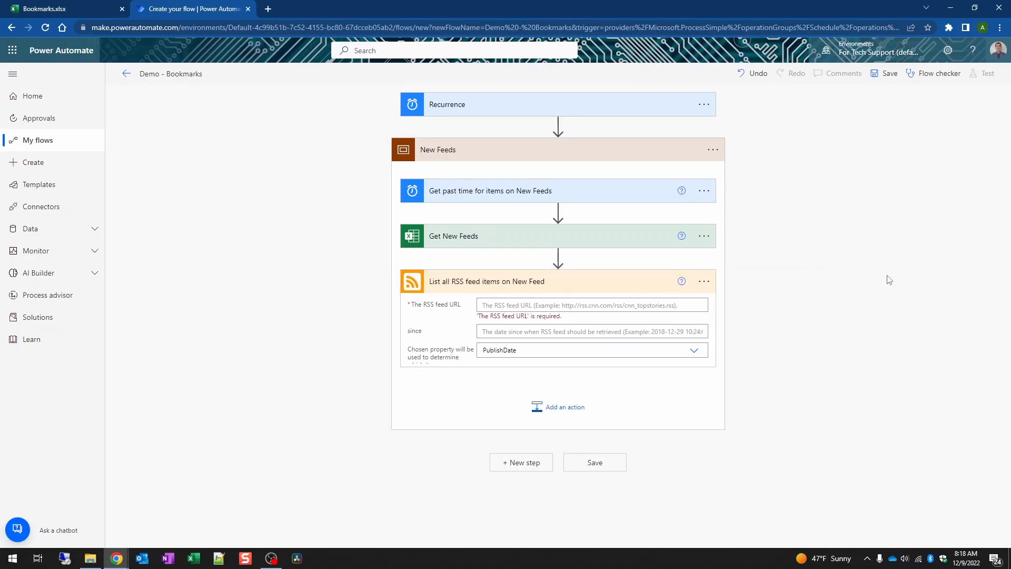
- Set the RSS feed URL to the Feed value from Get New Feeds and rename the enclosing loop "Apply to each New Feed"
{"action": "left_click", "coordinate": [667, 305]}
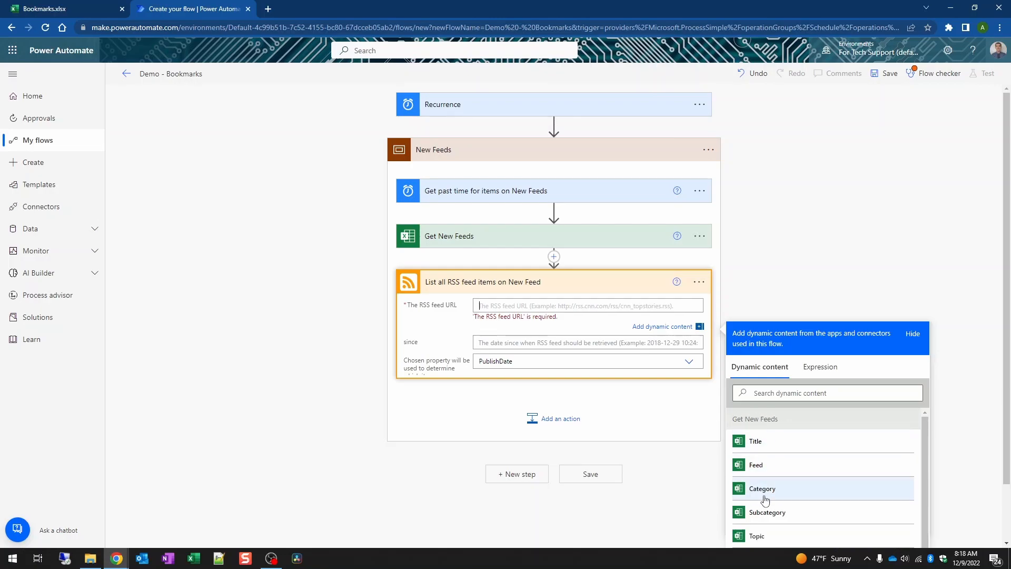
{"action": "left_click", "coordinate": [768, 473]}
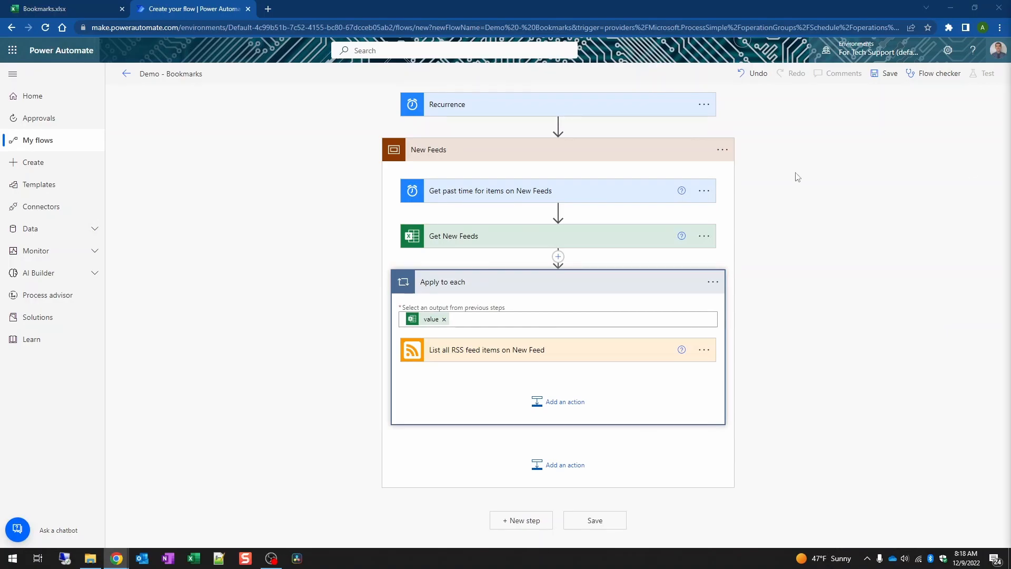
{"action": "left_click", "coordinate": [713, 282]}
{"action": "left_click", "coordinate": [756, 301]}
{"action": "type", "text": "New Feed"}
{"action": "left_click", "coordinate": [802, 298]}
- Set the RSS action's since value to the Past time output of the Get past time for items on New Feeds action
{"action": "left_click", "coordinate": [598, 358]}
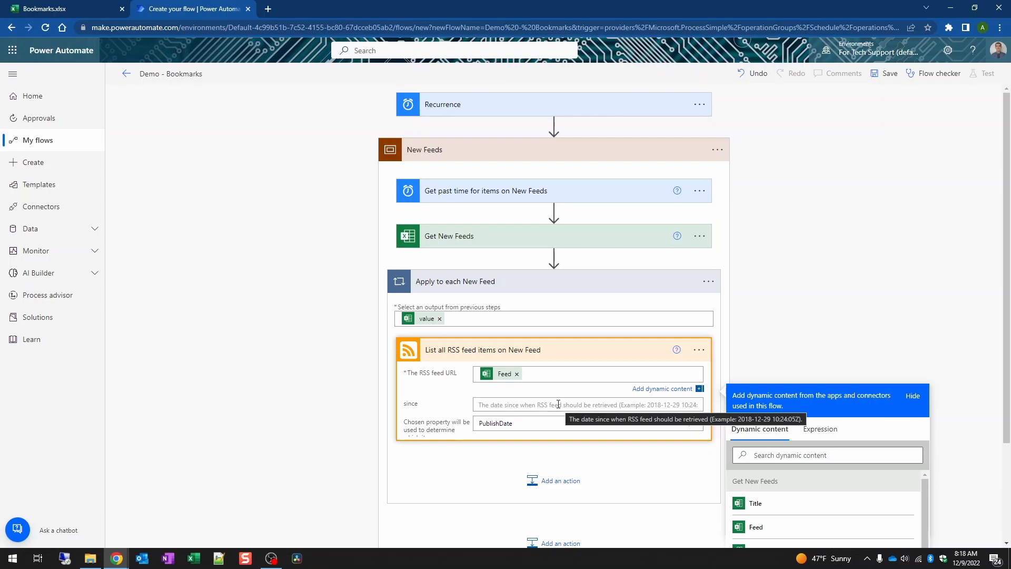
{"action": "left_click", "coordinate": [558, 404]}
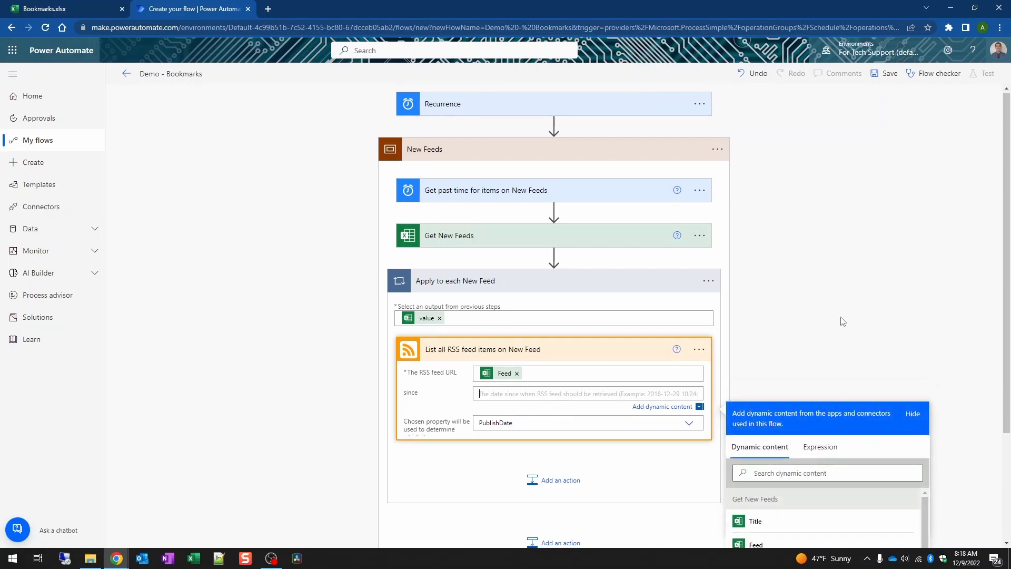
{"action": "scroll", "coordinate": [839, 343], "scroll_direction": "down", "scroll_amount": 3}
{"action": "scroll", "coordinate": [826, 440], "scroll_direction": "down", "scroll_amount": 2}
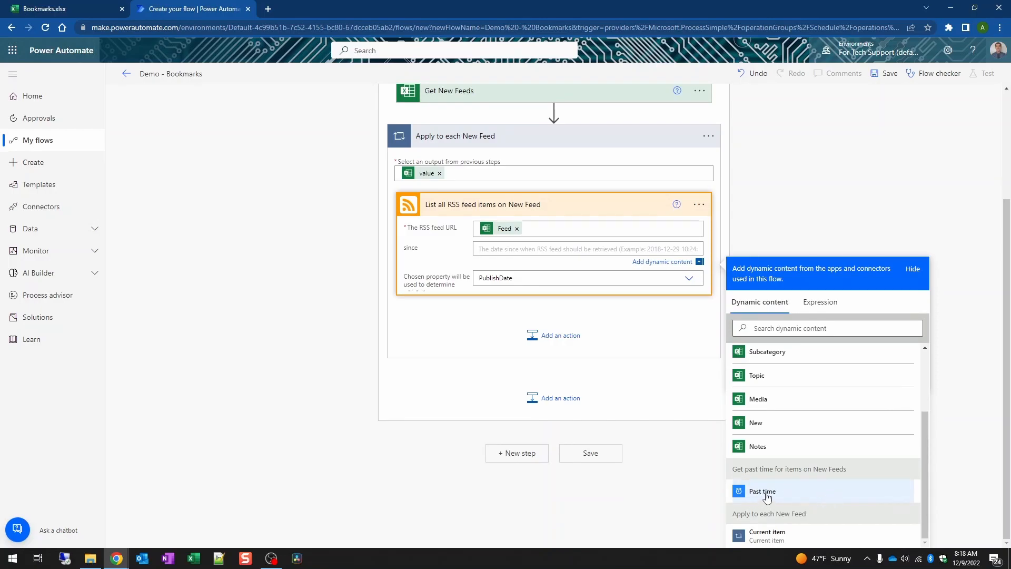
{"action": "left_click", "coordinate": [767, 492]}
{"action": "left_click", "coordinate": [793, 240]}
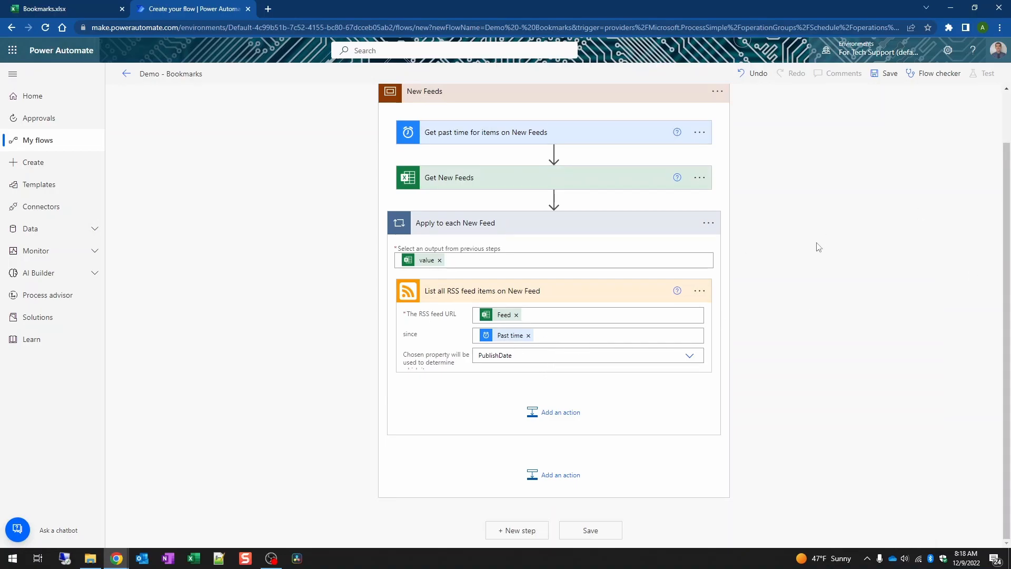
- Add an Excel Online (Business) Add a row into a table action inside the loop and rename it "Add item from New Feed to News table"
{"action": "left_click", "coordinate": [556, 416]}
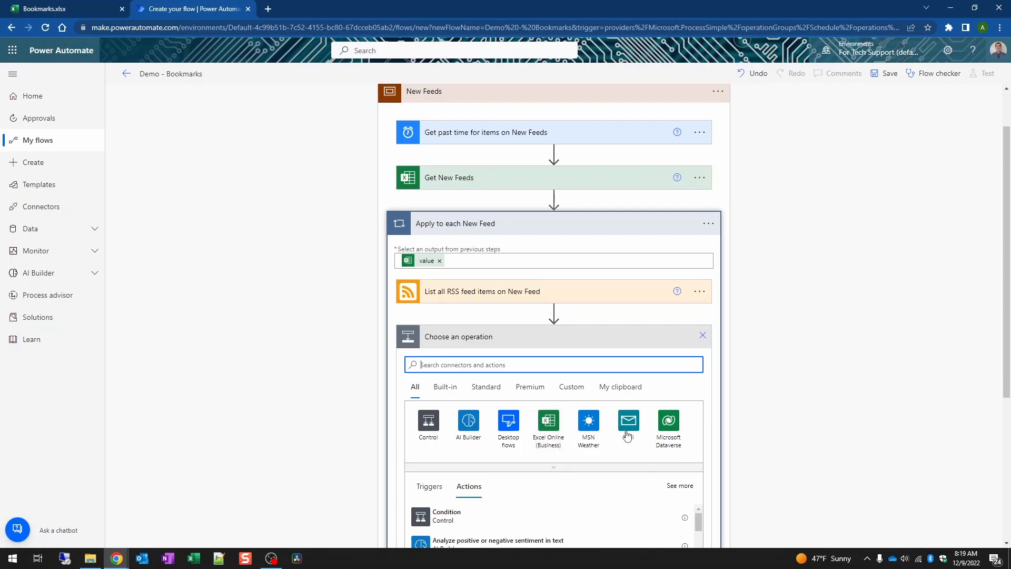
{"action": "type", "text": "add a r"}
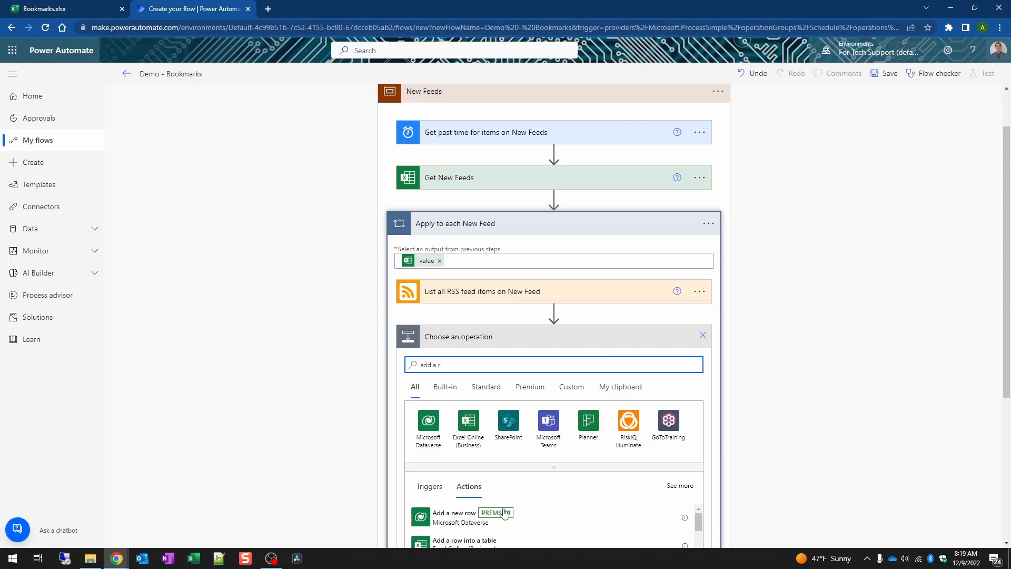
{"action": "scroll", "coordinate": [693, 500], "scroll_direction": "down", "scroll_amount": 2}
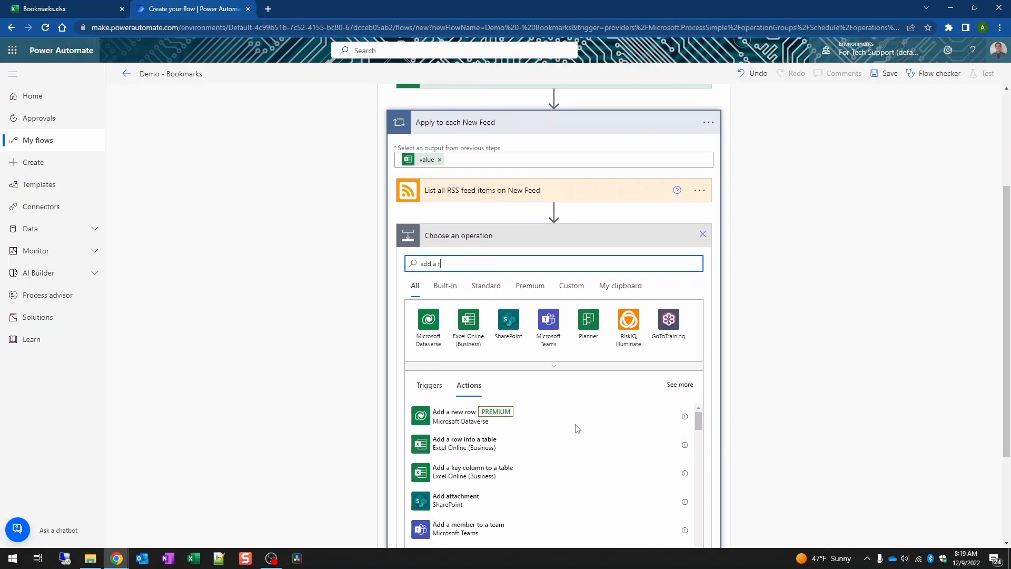
{"action": "left_click", "coordinate": [482, 447]}
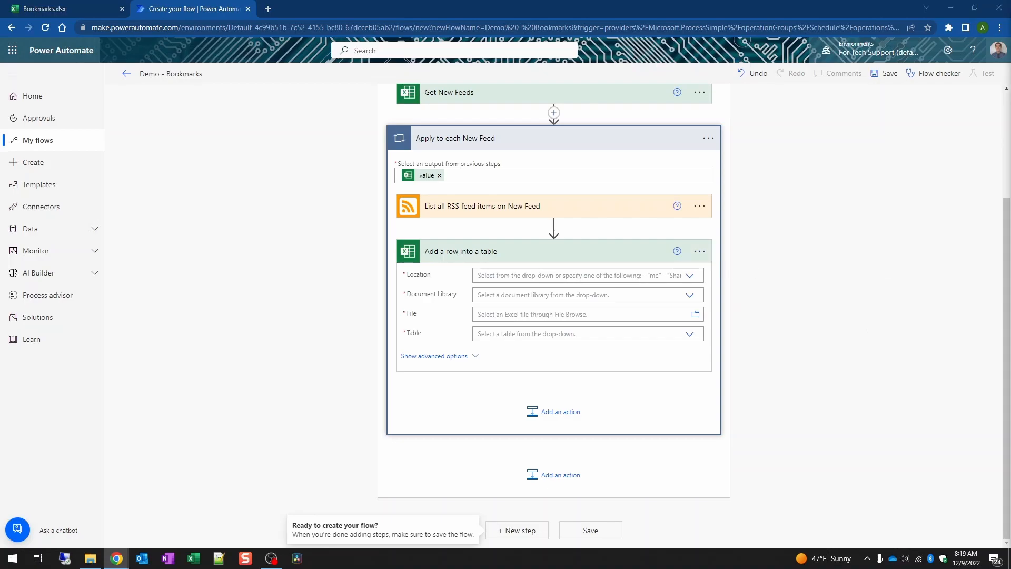
{"action": "left_click", "coordinate": [700, 252]}
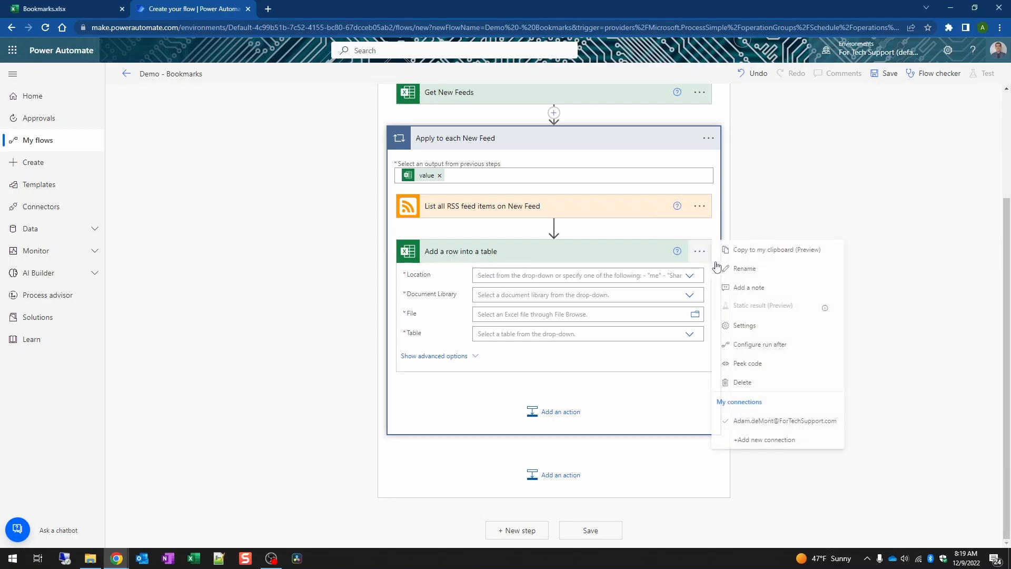
{"action": "left_click", "coordinate": [745, 269]}
{"action": "type", "text": "Add item from New Feed to News table"}
{"action": "key", "text": "Return"}
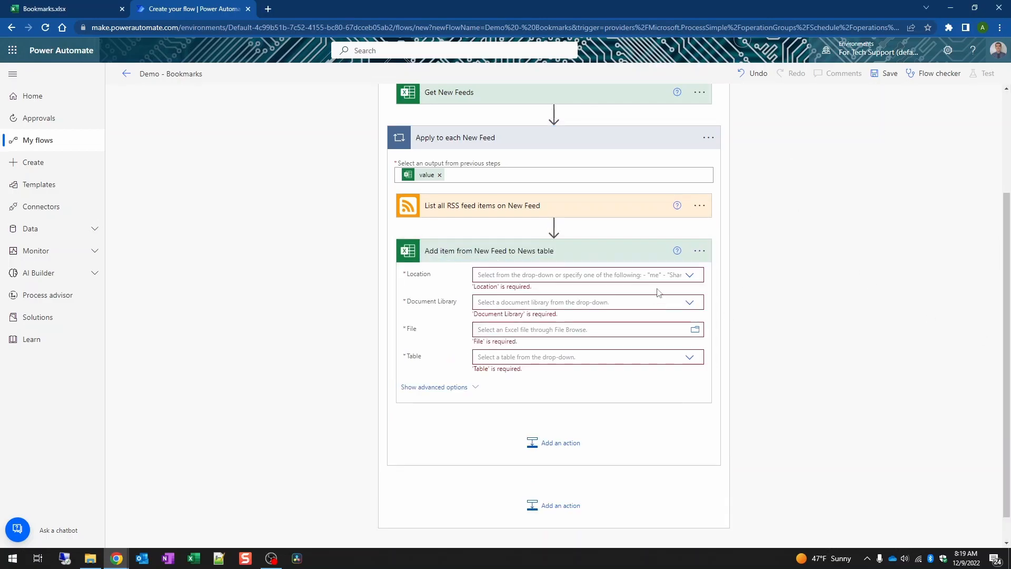
- Point the add-row action to OneDrive for Business, the OneDrive library, file /Demo/Bookmarks.xlsx and the News table
{"action": "left_click", "coordinate": [690, 274]}
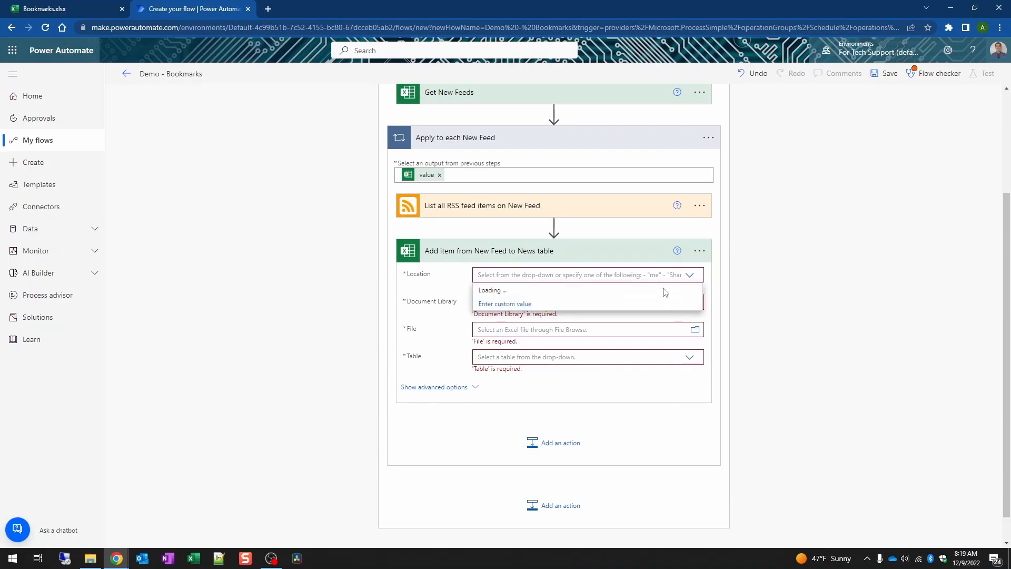
{"action": "left_click", "coordinate": [684, 292]}
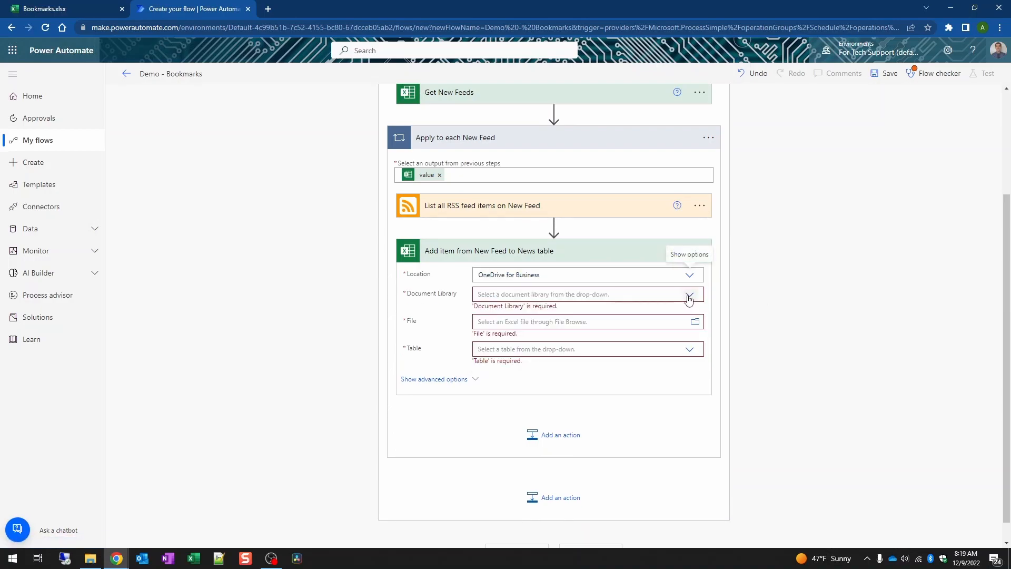
{"action": "left_click", "coordinate": [677, 300]}
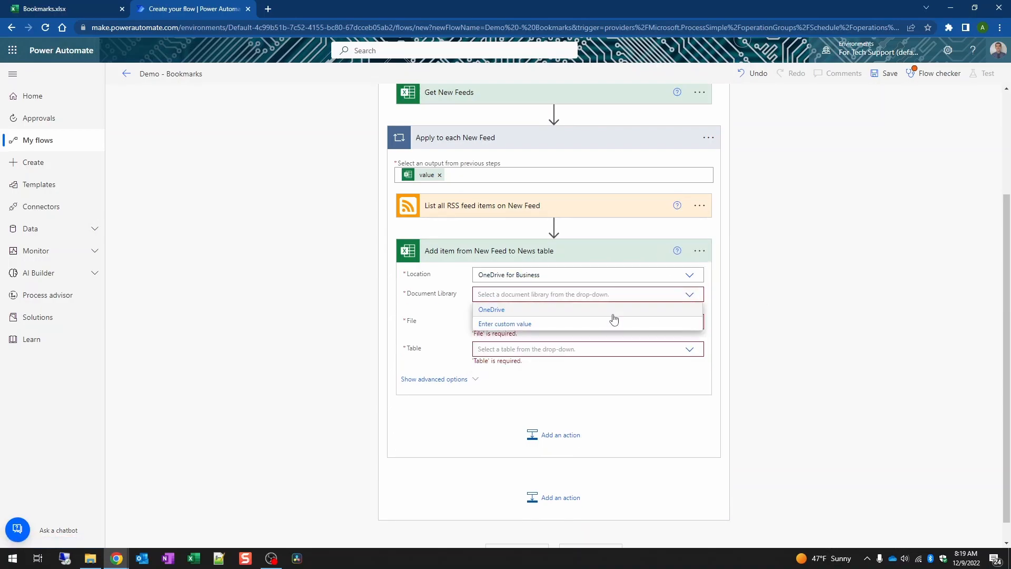
{"action": "left_click", "coordinate": [653, 312]}
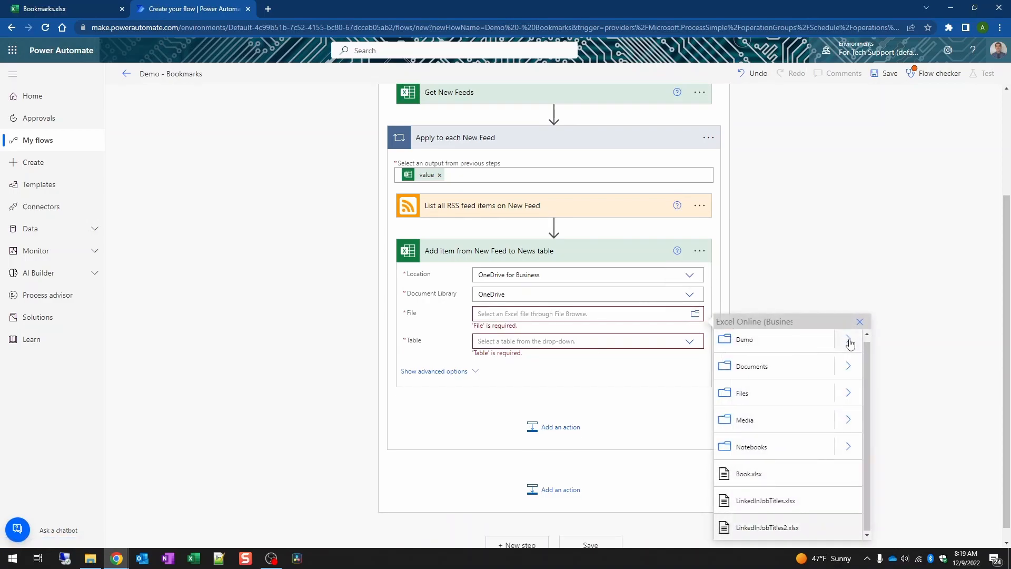
{"action": "left_click", "coordinate": [848, 341]}
{"action": "left_click", "coordinate": [750, 345]}
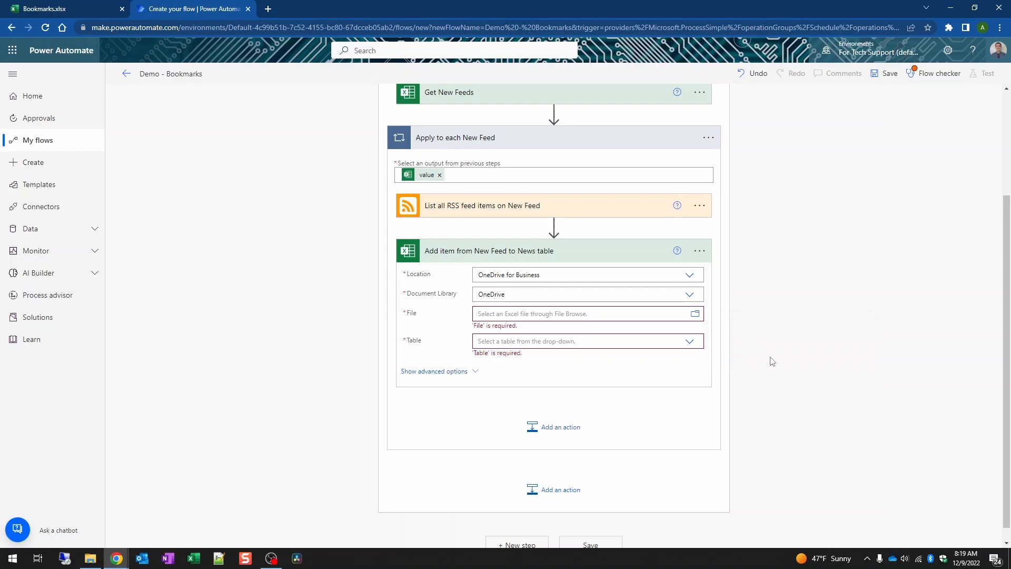
{"action": "left_click", "coordinate": [629, 340]}
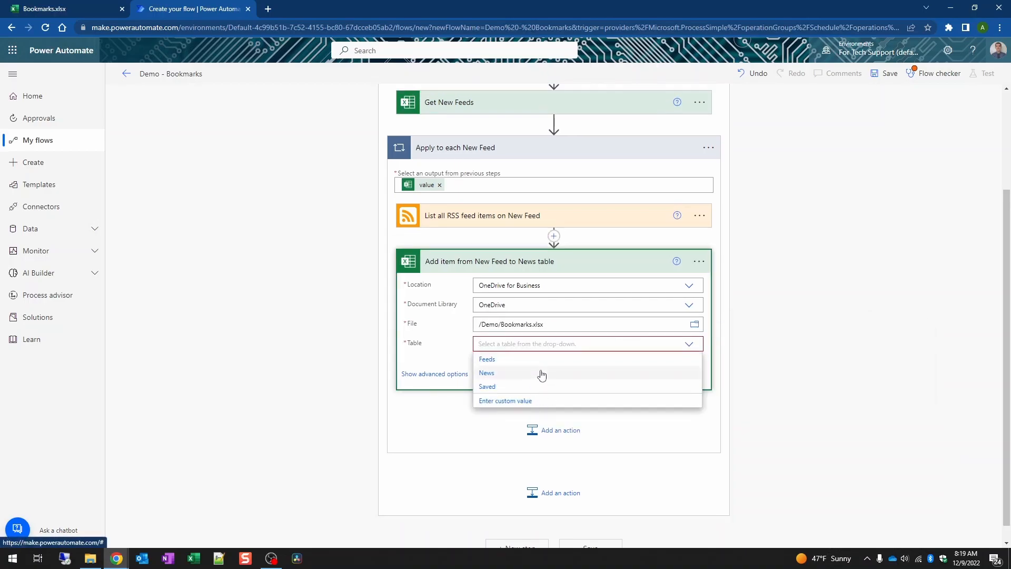
{"action": "left_click", "coordinate": [505, 373]}
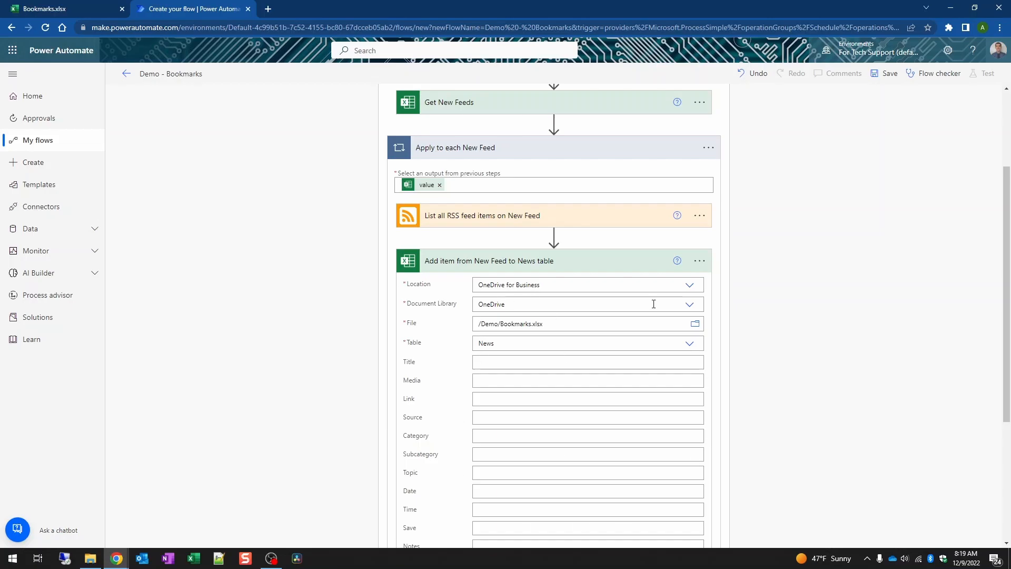
- Fill the row's Title field with the Feed title value from List all RSS feed items on New Feed
{"action": "scroll", "coordinate": [716, 303], "scroll_direction": "down", "scroll_amount": 3}
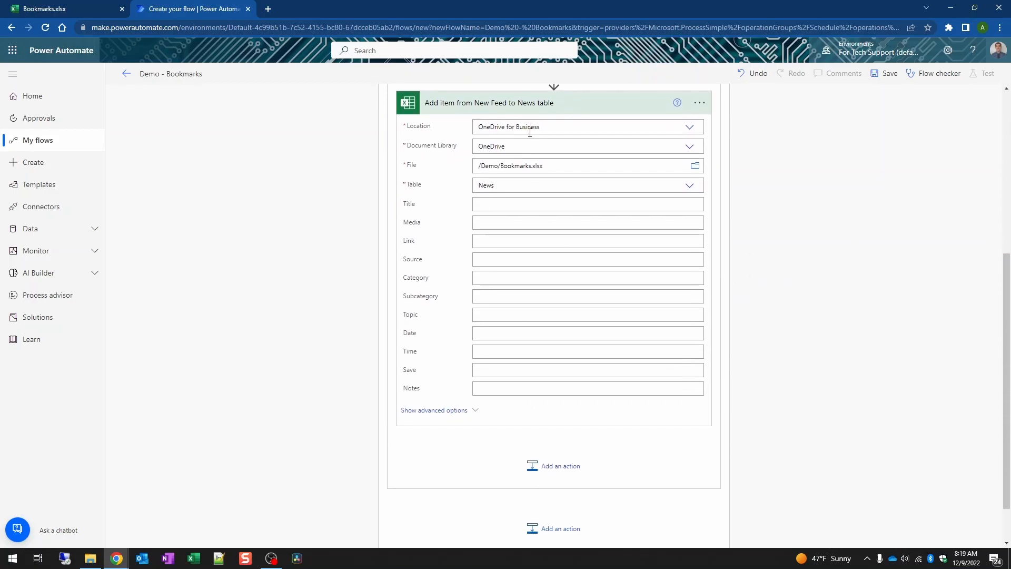
{"action": "left_click", "coordinate": [495, 204]}
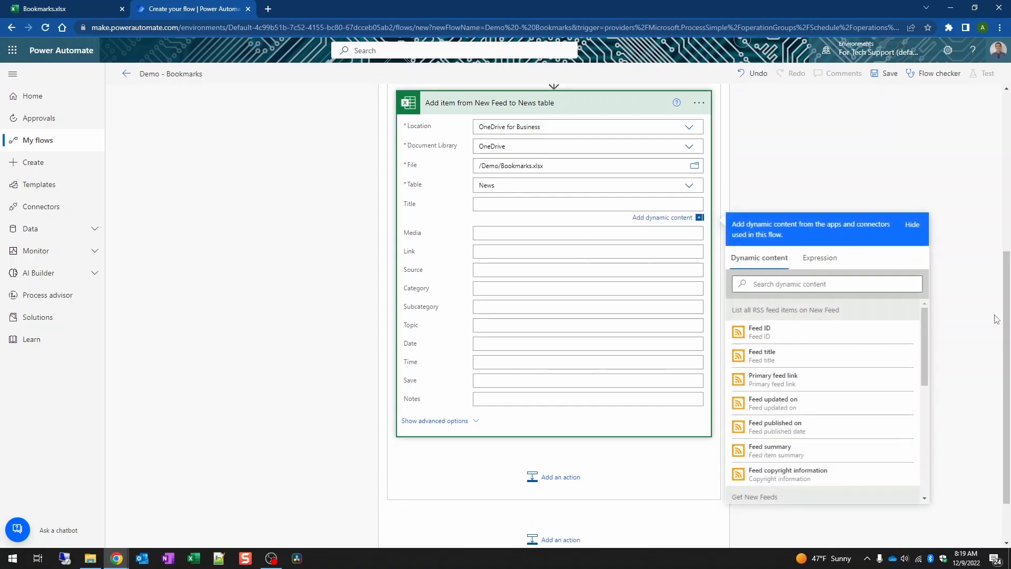
{"action": "left_click", "coordinate": [762, 357]}
- Rename the inner loop around the add-row action "Apply to each item from New Feed"
{"action": "scroll", "coordinate": [827, 190], "scroll_direction": "up", "scroll_amount": 1}
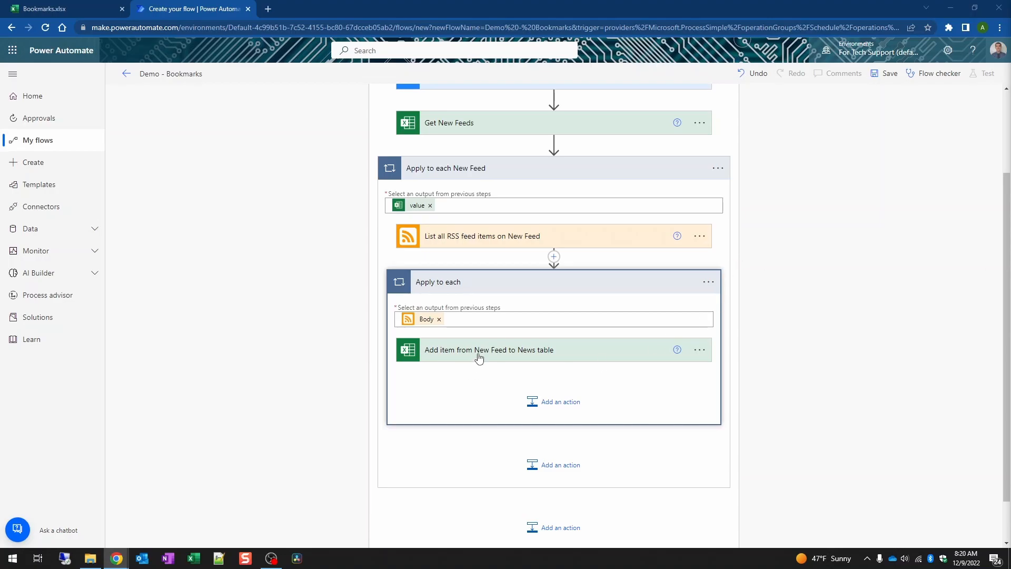
{"action": "left_click", "coordinate": [710, 290]}
{"action": "left_click", "coordinate": [761, 301]}
{"action": "type", "text": "Apply to each item from New Feed"}
{"action": "left_click", "coordinate": [856, 310]}
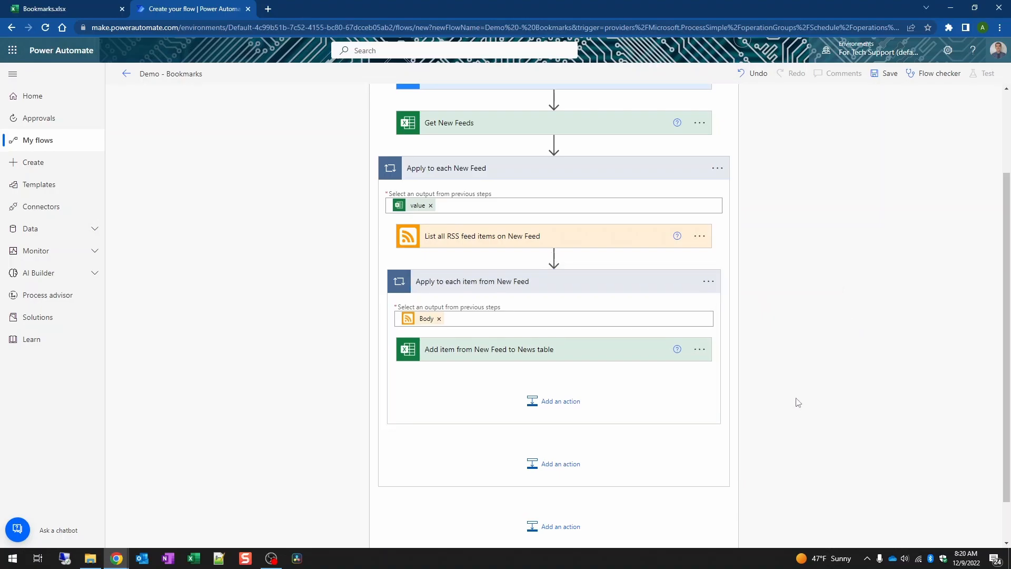
- In the add-row action, fill Media with Media from Get New Feeds and Link with the RSS Primary feed link
{"action": "left_click", "coordinate": [565, 349]}
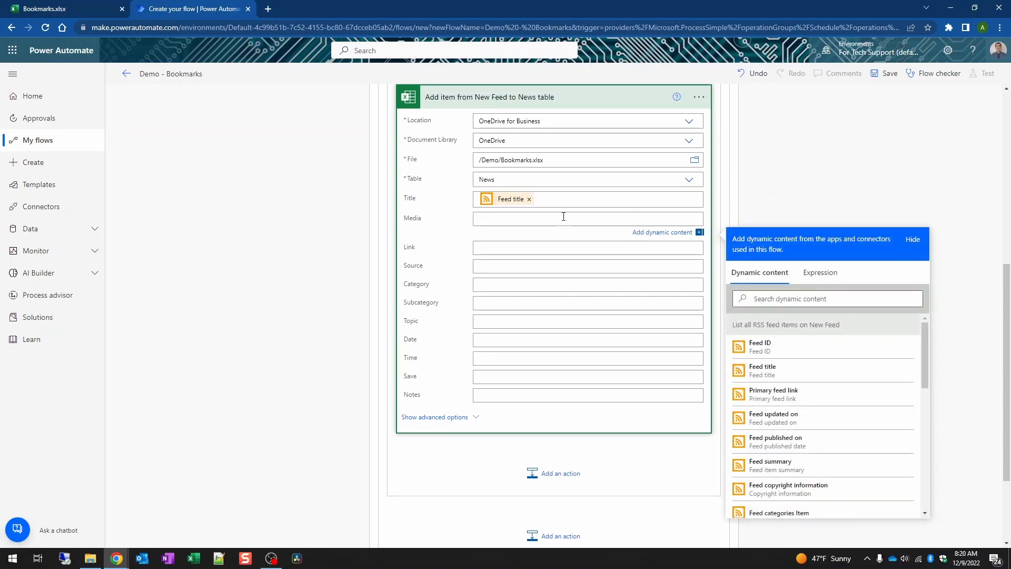
{"action": "scroll", "coordinate": [800, 395], "scroll_direction": "down", "scroll_amount": 4}
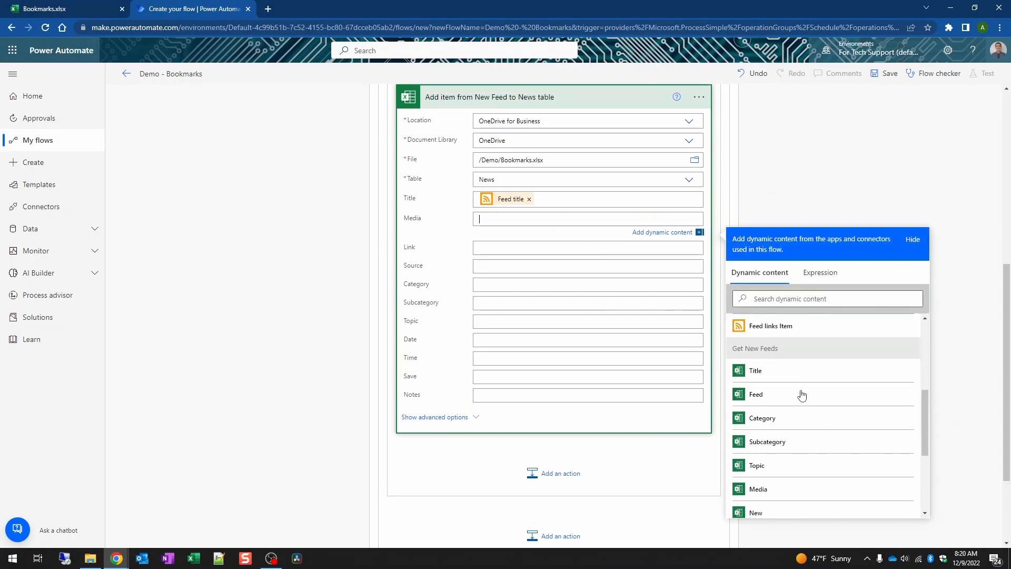
{"action": "left_click", "coordinate": [778, 490]}
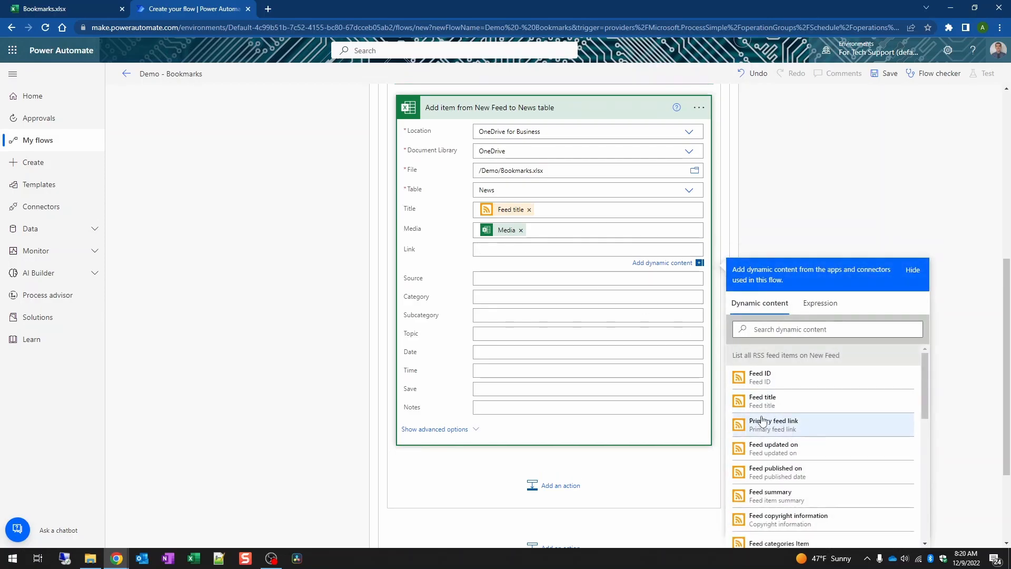
{"action": "left_click", "coordinate": [770, 427]}
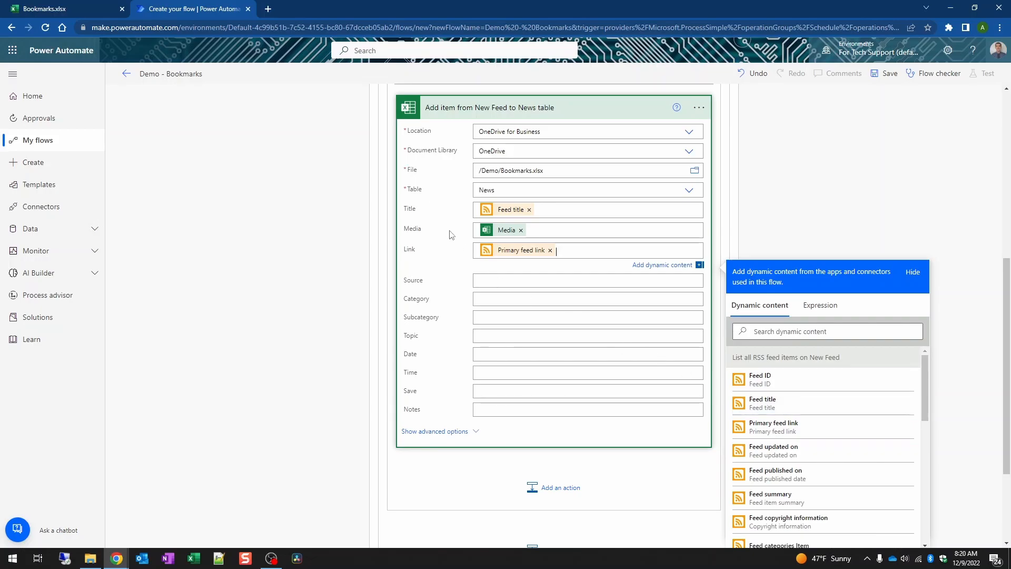
- Fill Source with the Title value and Category with the Category value from Get New Feeds
{"action": "scroll", "coordinate": [833, 442], "scroll_direction": "down", "scroll_amount": 5}
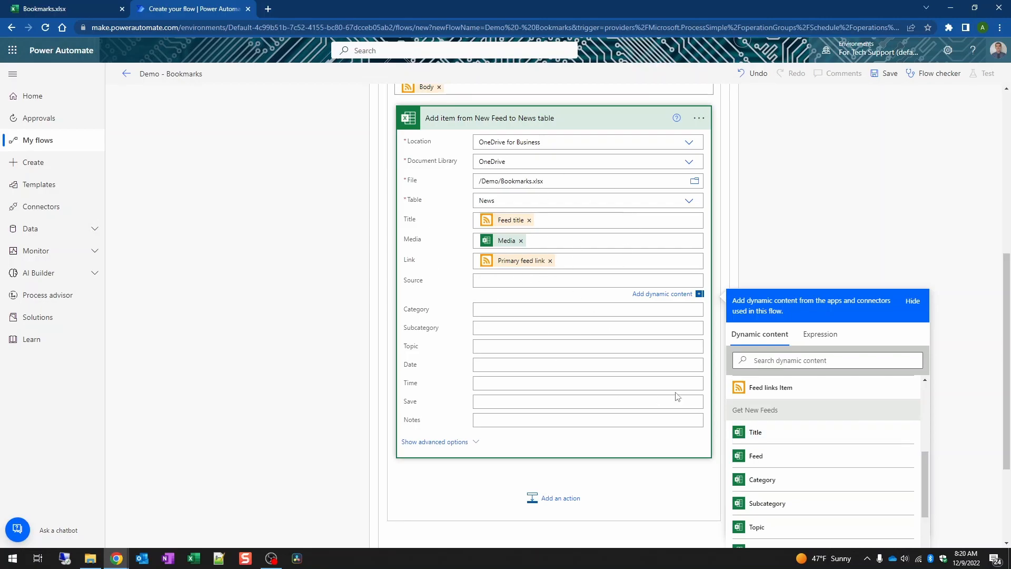
{"action": "left_click", "coordinate": [757, 432]}
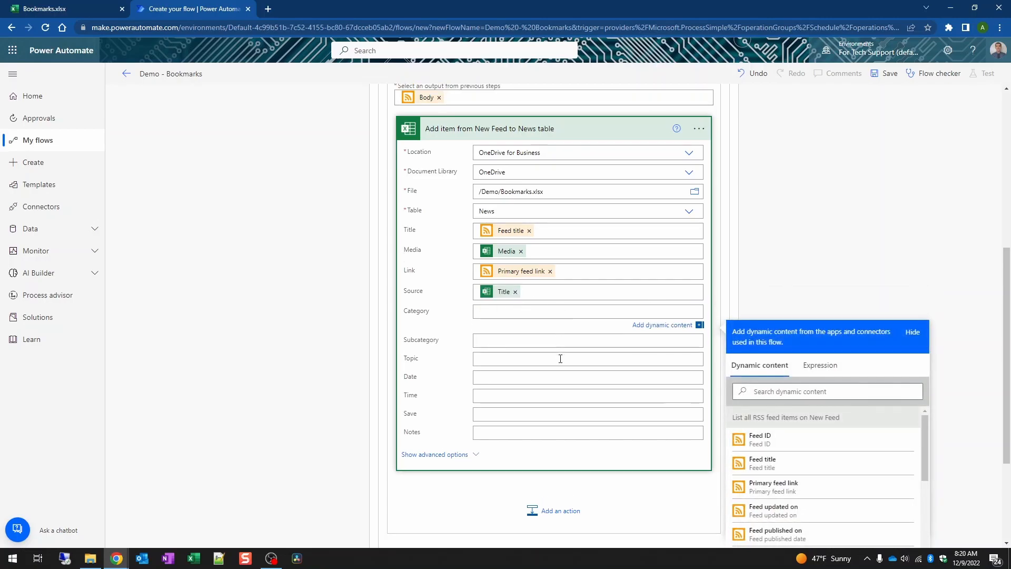
{"action": "scroll", "coordinate": [766, 448], "scroll_direction": "down", "scroll_amount": 5}
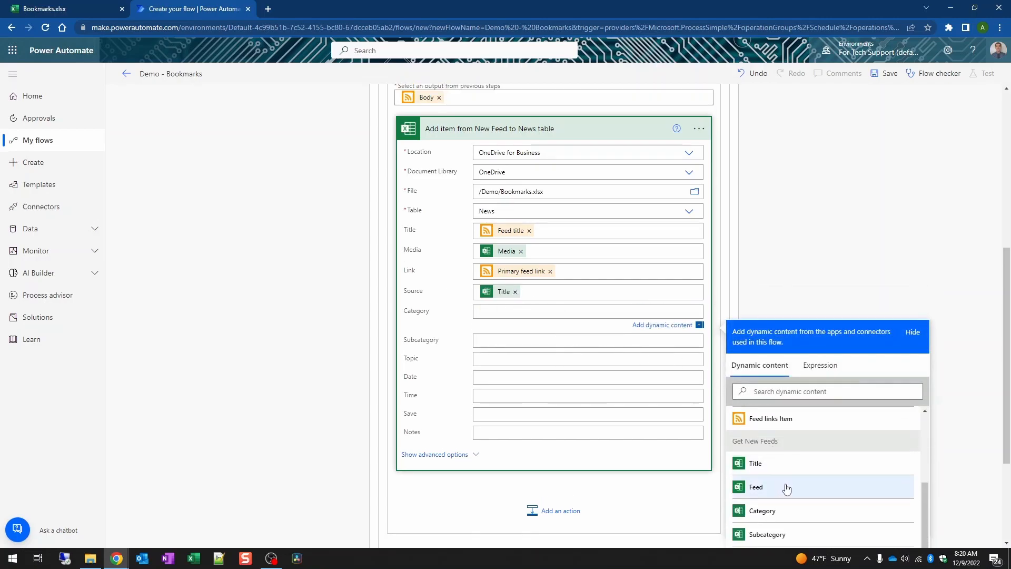
{"action": "scroll", "coordinate": [787, 490], "scroll_direction": "down", "scroll_amount": 1}
{"action": "left_click", "coordinate": [773, 459]}
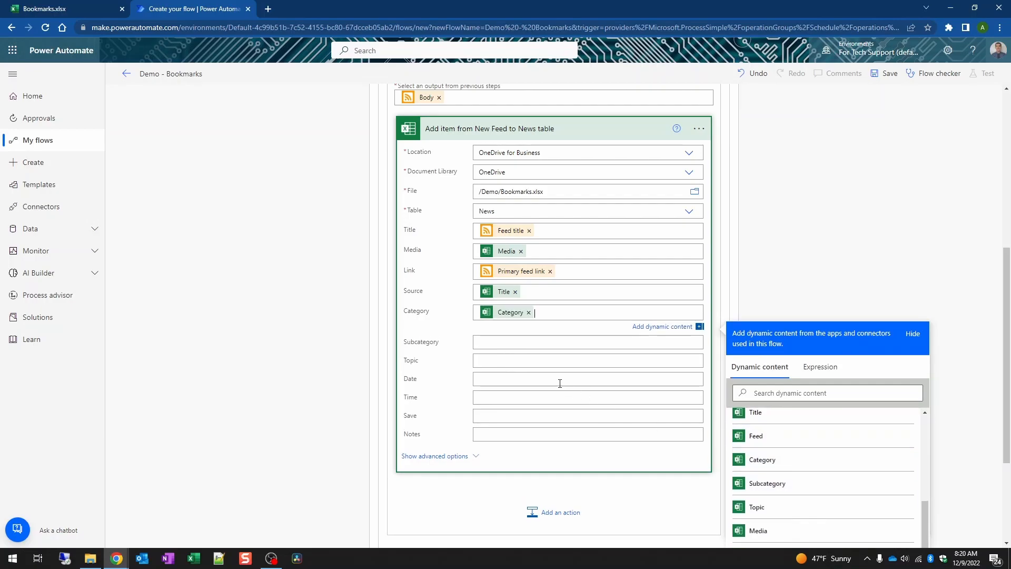
- Fill Subcategory and Topic with the matching Subcategory and Topic values from Get New Feeds
{"action": "left_click", "coordinate": [532, 338]}
{"action": "scroll", "coordinate": [787, 474], "scroll_direction": "down", "scroll_amount": 6}
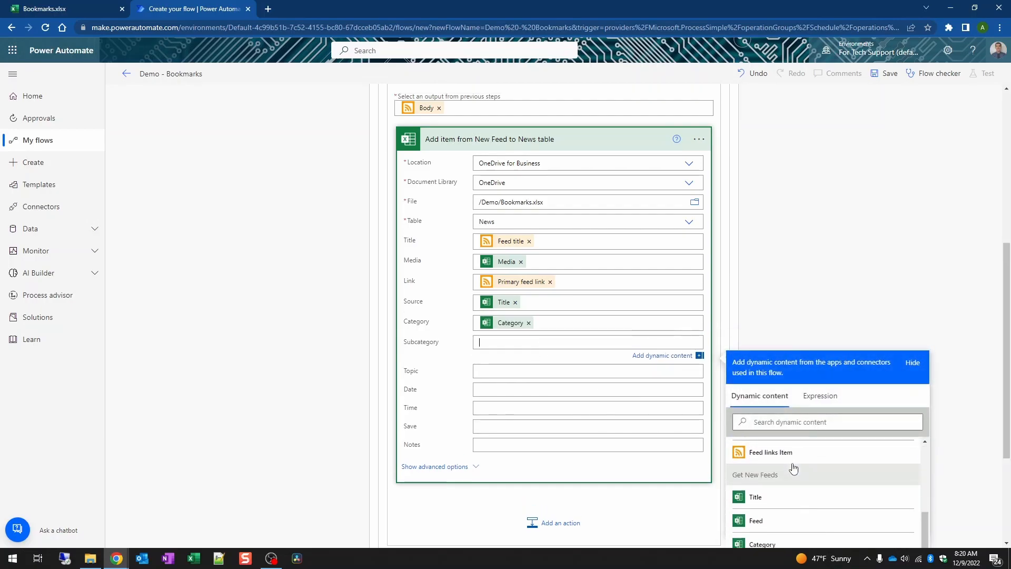
{"action": "left_click", "coordinate": [787, 503]}
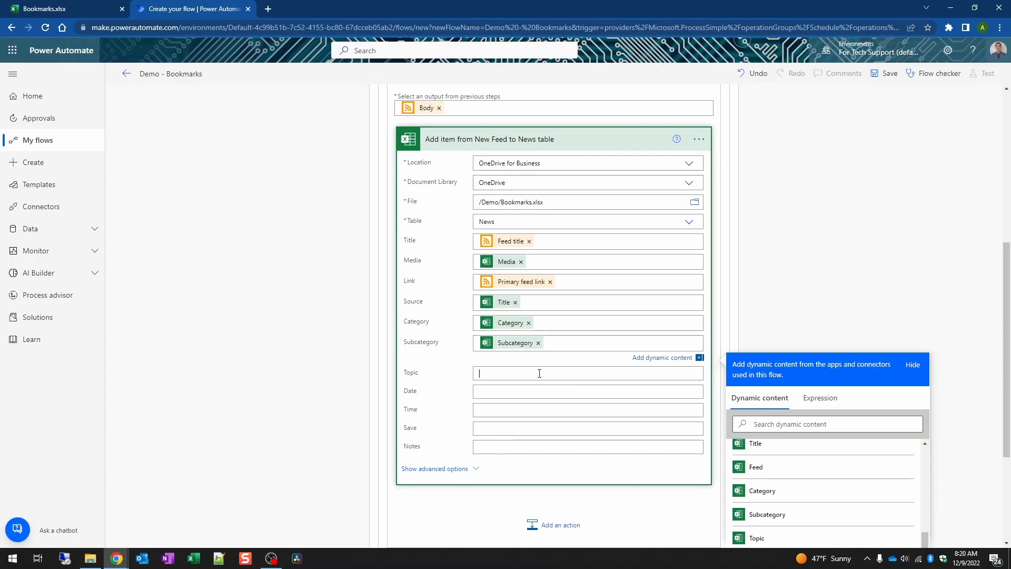
{"action": "left_click", "coordinate": [530, 371]}
{"action": "scroll", "coordinate": [783, 366], "scroll_direction": "down", "scroll_amount": 3}
{"action": "scroll", "coordinate": [795, 369], "scroll_direction": "down", "scroll_amount": 6}
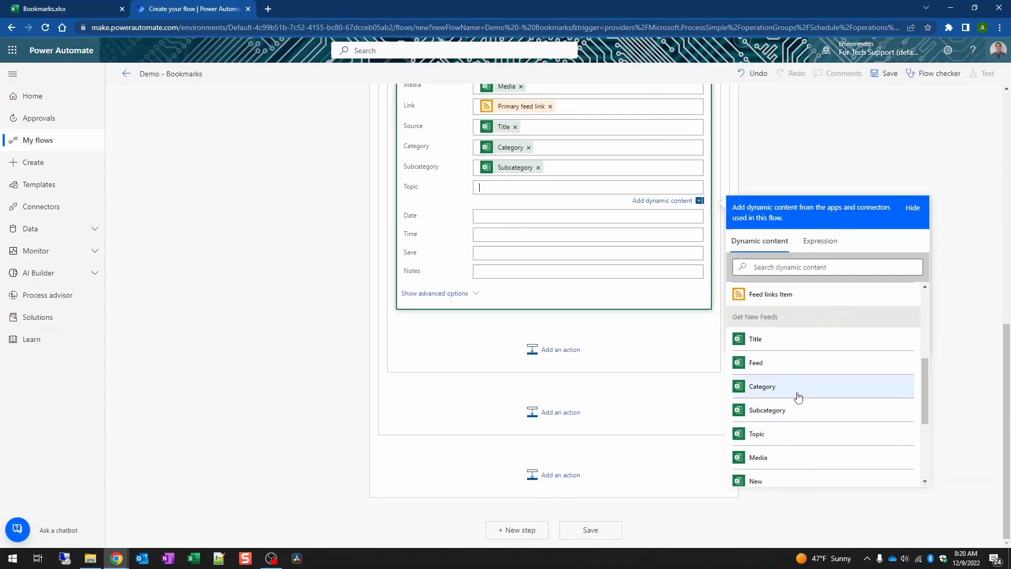
{"action": "left_click", "coordinate": [787, 332]}
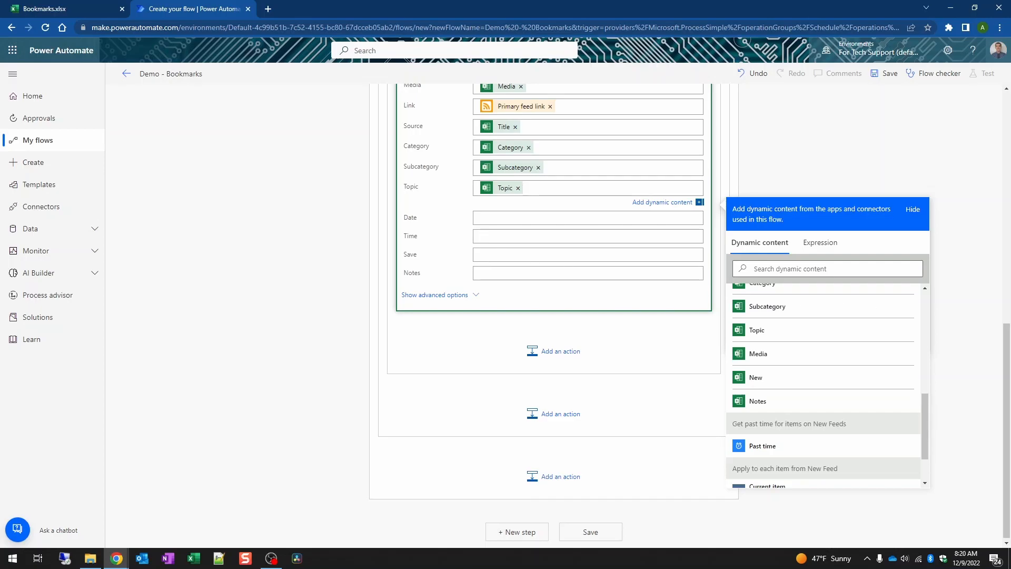
- Fill the row's Notes field with the Notes value from Get New Feeds
{"action": "left_click", "coordinate": [553, 274]}
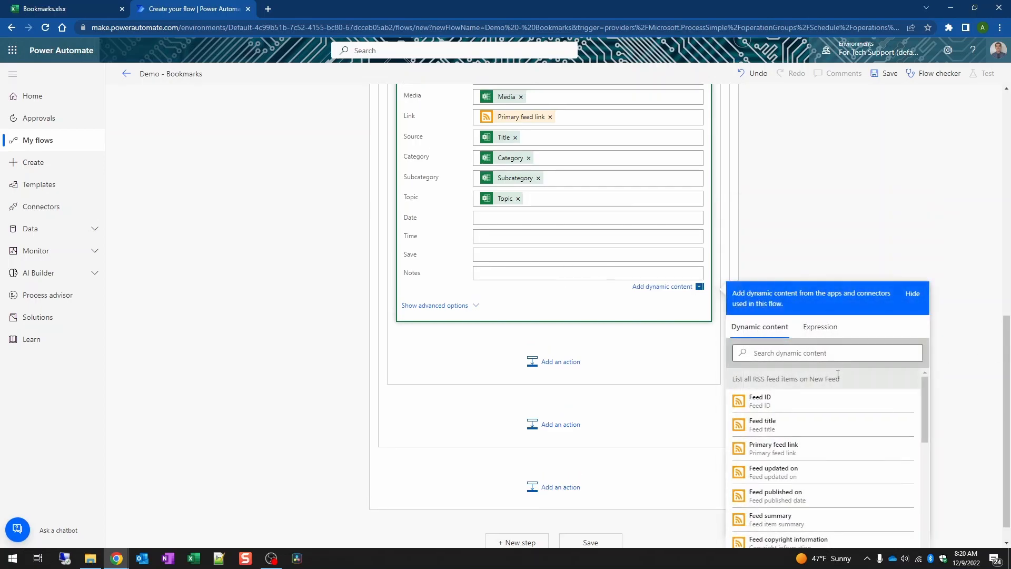
{"action": "scroll", "coordinate": [839, 372], "scroll_direction": "down", "scroll_amount": 8}
{"action": "left_click", "coordinate": [800, 485]}
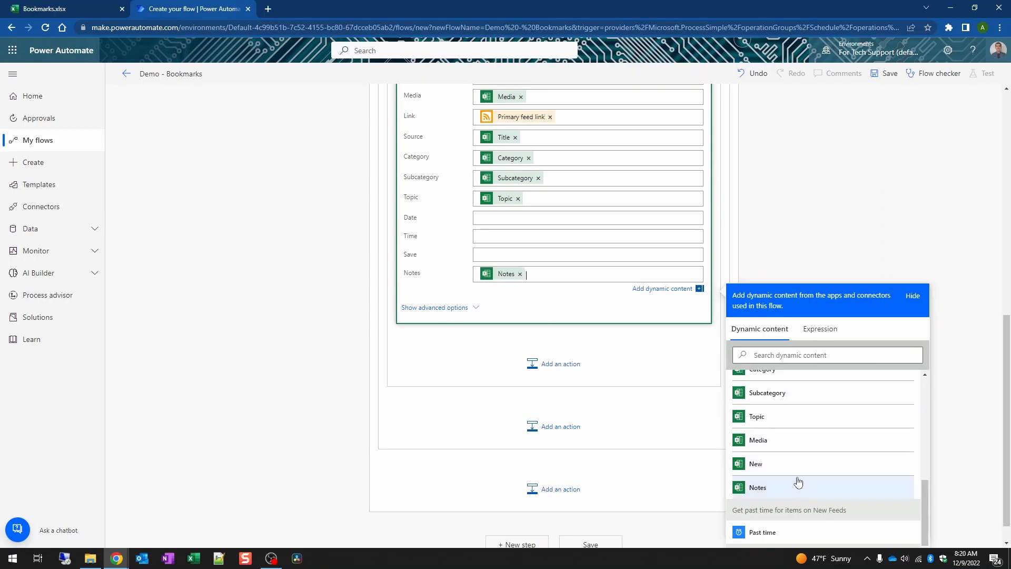
{"action": "left_click", "coordinate": [637, 366]}
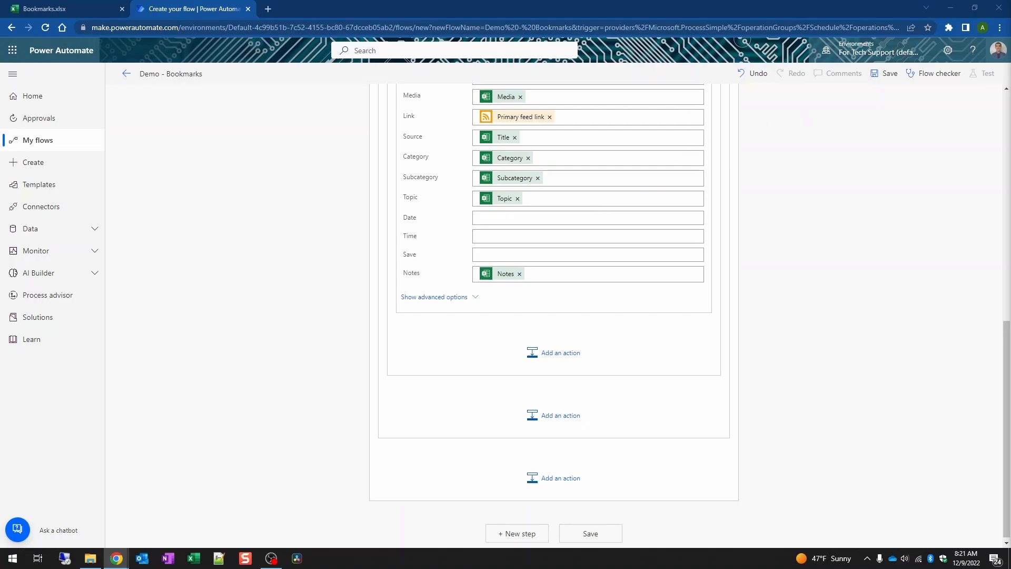
- Try to set the Date field with a pasted expression using ‘Pacific Standard Time’ and ‘MM/dd/yyyy’ in curly quotes
{"action": "left_click", "coordinate": [530, 221]}
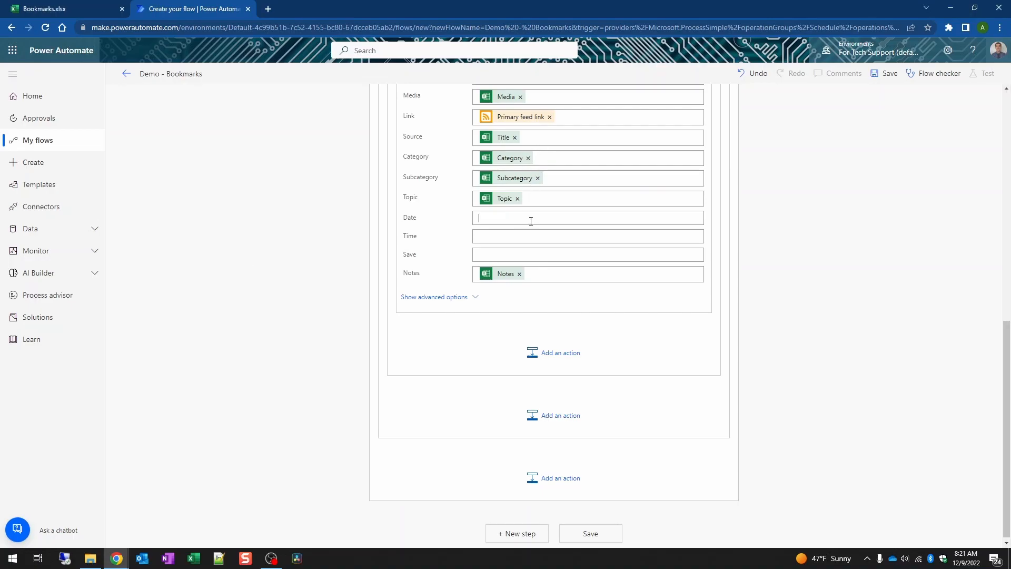
{"action": "left_click", "coordinate": [819, 279]}
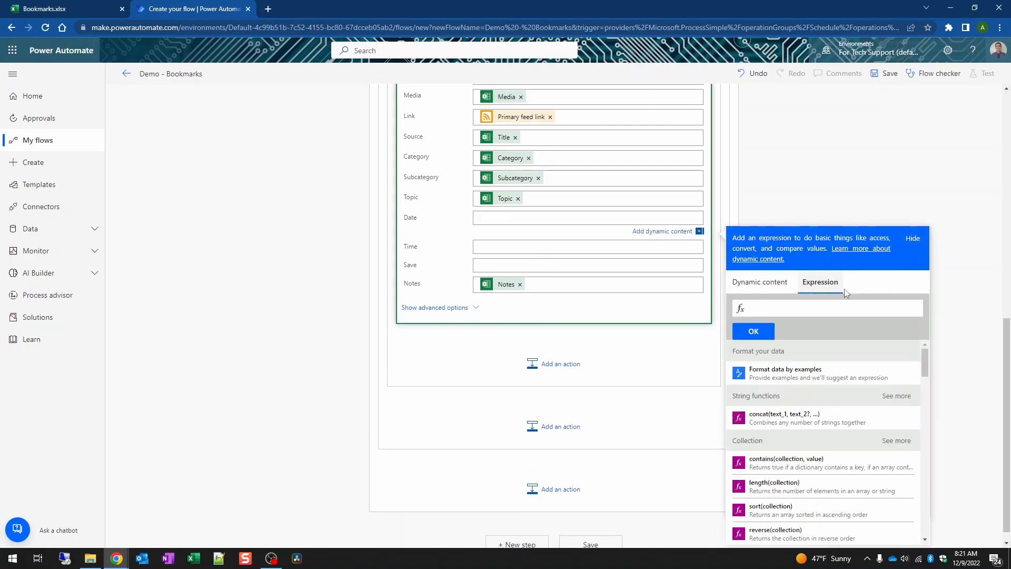
{"action": "key", "text": "ctrl+v"}
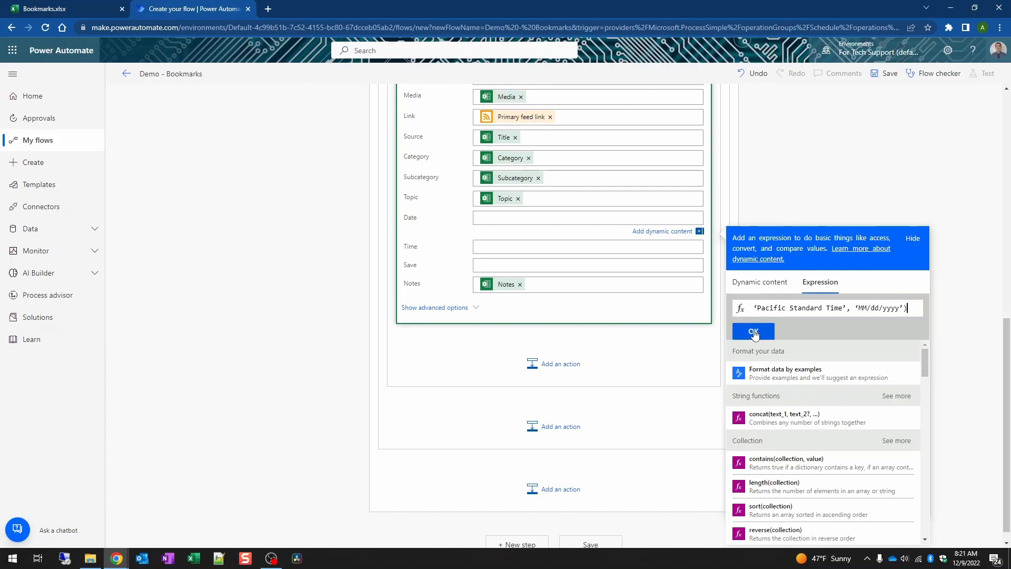
{"action": "left_click", "coordinate": [752, 331]}
{"action": "left_click", "coordinate": [598, 87]}
{"action": "key", "text": "ctrl+a"}
{"action": "key", "text": "BackSpace"}
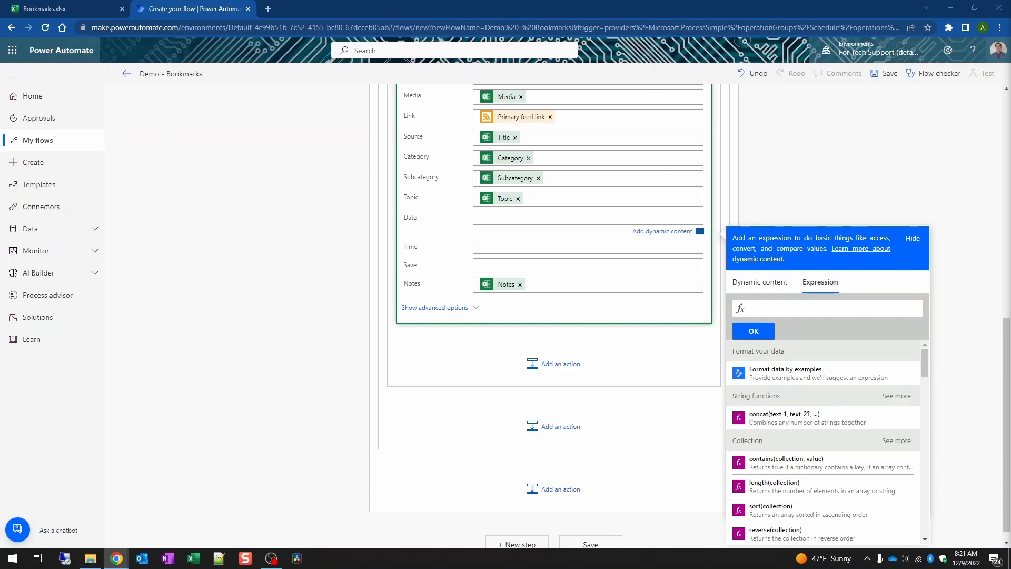
- Set the Date field to a convertFromUtc expression using 'Pacific Standard Time' and the format 'MM/dd/yyyy' in straight quotes
{"action": "left_click", "coordinate": [802, 307]}
{"action": "key", "text": "ctrl+v"}
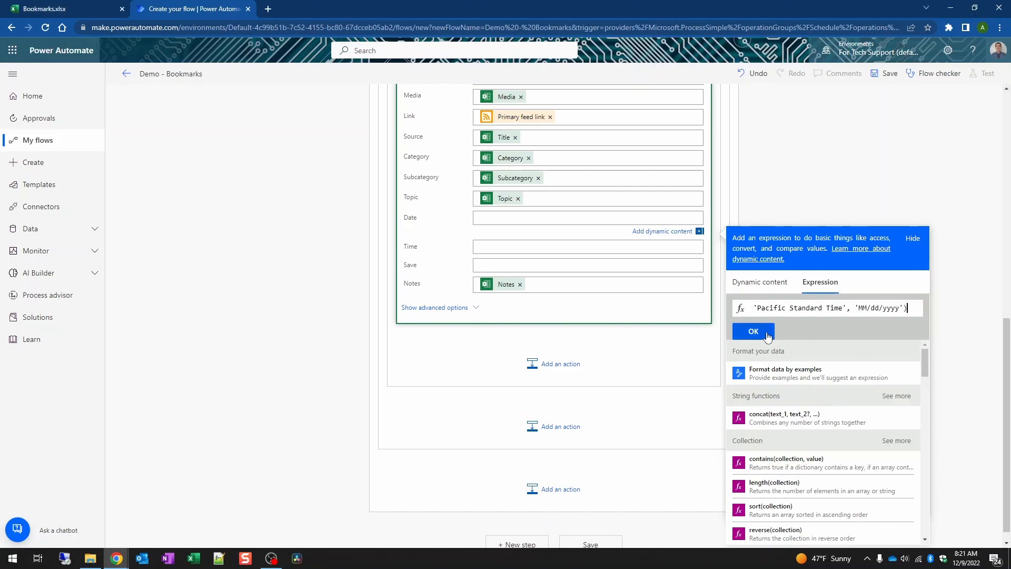
{"action": "left_click", "coordinate": [753, 331]}
- Set the Time field to the expression convertFromUtc(item()?['publishDate'], 'Pacific Standard Time', 'hh:mm tt')
{"action": "left_click", "coordinate": [519, 246]}
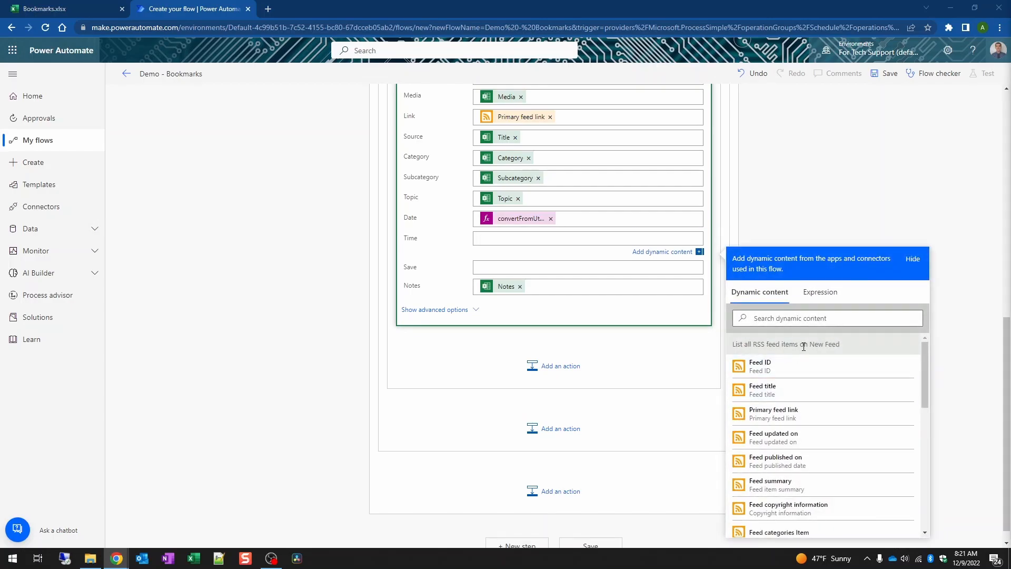
{"action": "left_click", "coordinate": [825, 298]}
{"action": "key", "text": "ctrl+v"}
{"action": "left_click", "coordinate": [753, 352]}
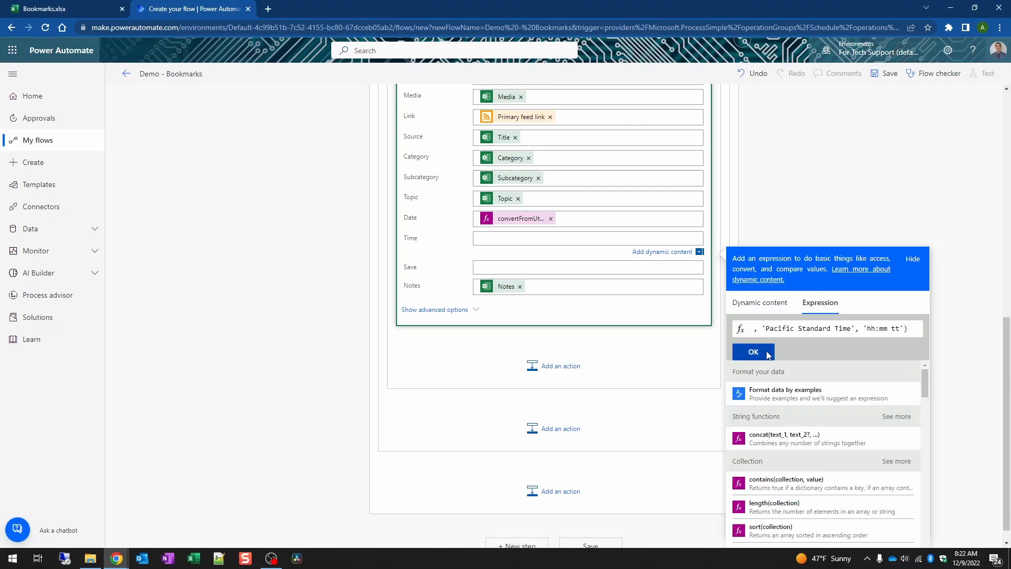
{"action": "left_click", "coordinate": [735, 231]}
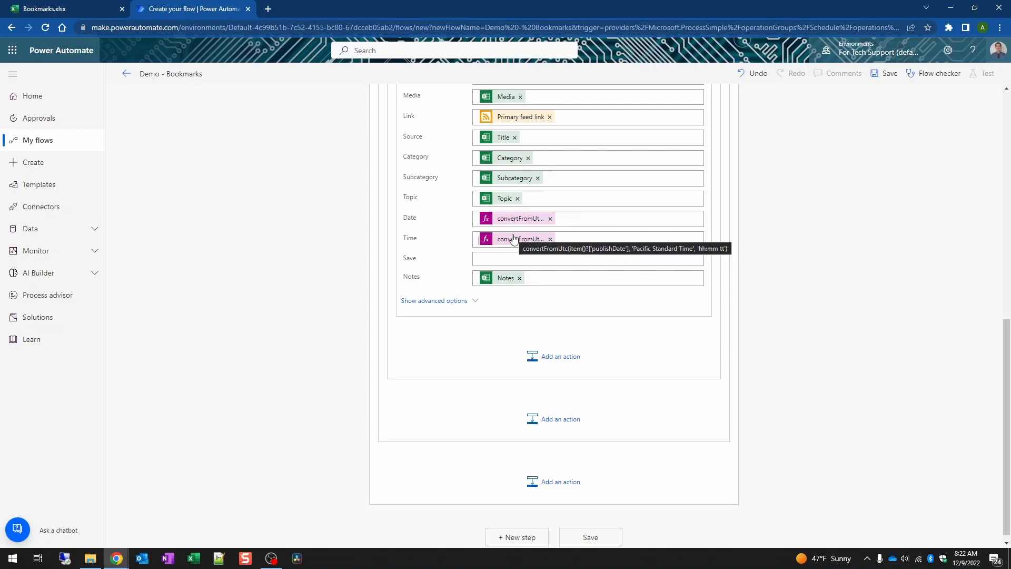
{"action": "scroll", "coordinate": [770, 246], "scroll_direction": "up", "scroll_amount": 2}
{"action": "scroll", "coordinate": [770, 246], "scroll_direction": "up", "scroll_amount": 2}
{"action": "scroll", "coordinate": [770, 246], "scroll_direction": "down", "scroll_amount": 3}
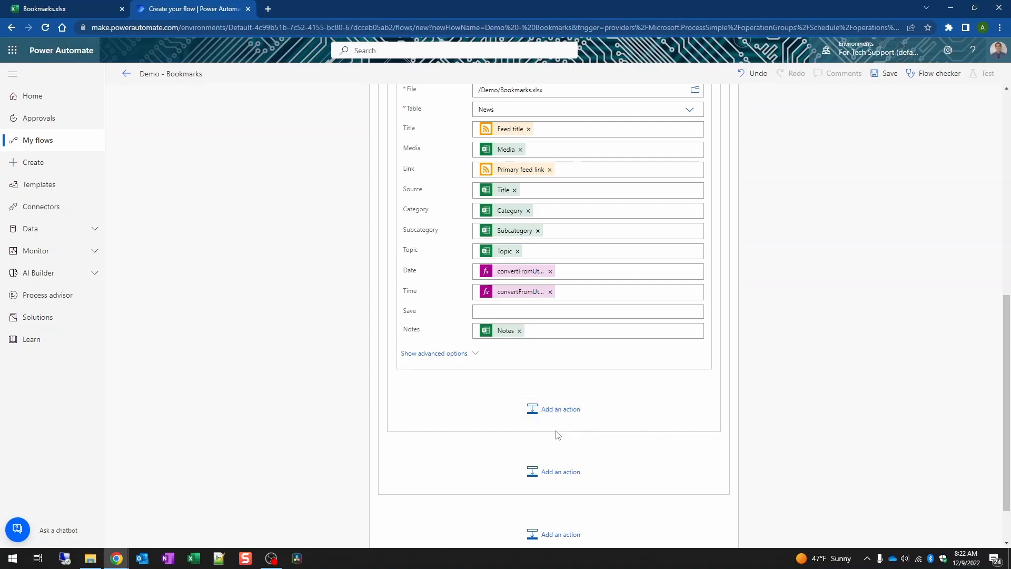
- Add an Excel Online (Business) Update a row action after the item loop, inside Apply to each New Feed
{"action": "left_click", "coordinate": [558, 478]}
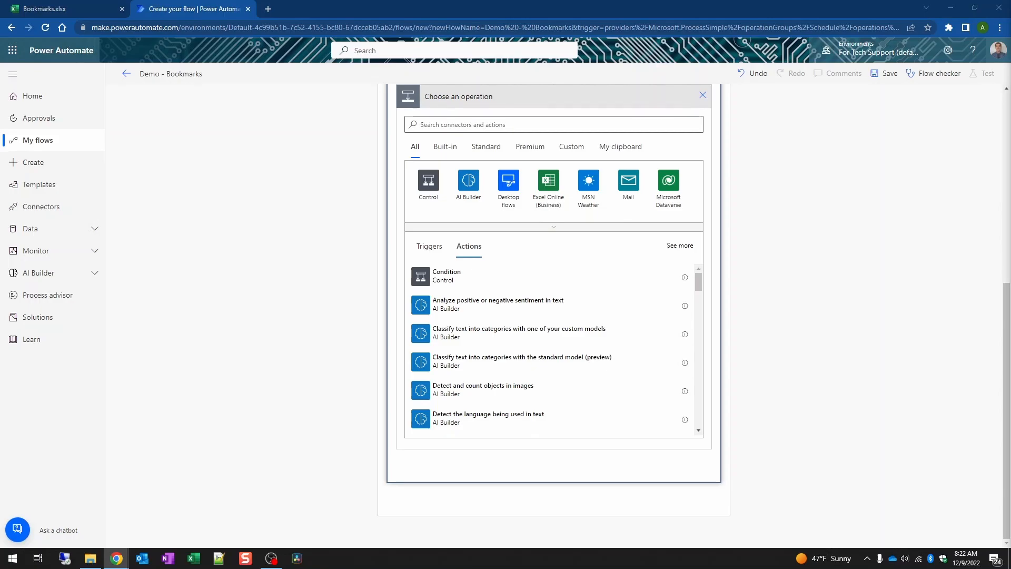
{"action": "left_click", "coordinate": [563, 125]}
{"action": "type", "text": "update a ro"}
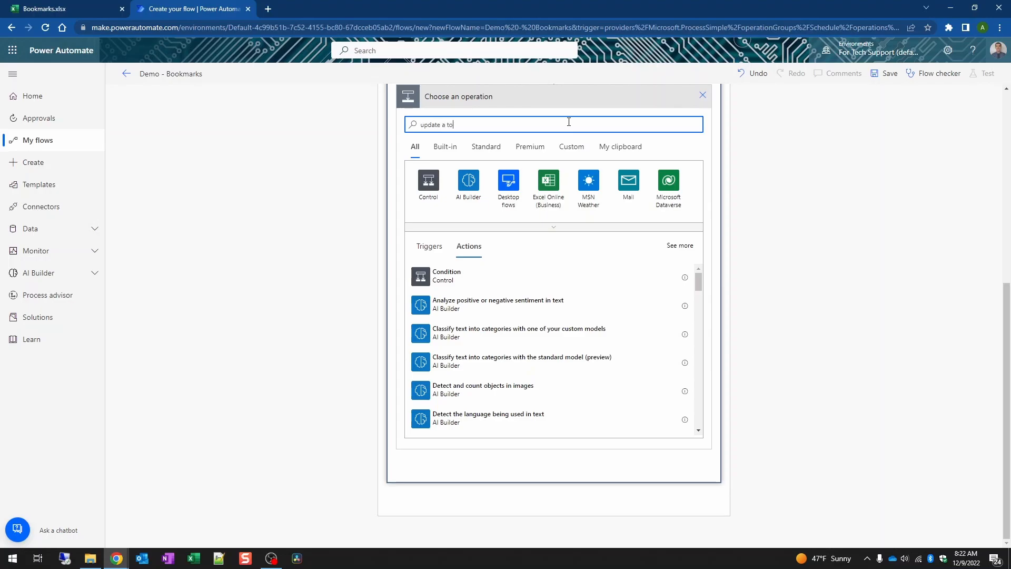
{"action": "type", "text": "w"}
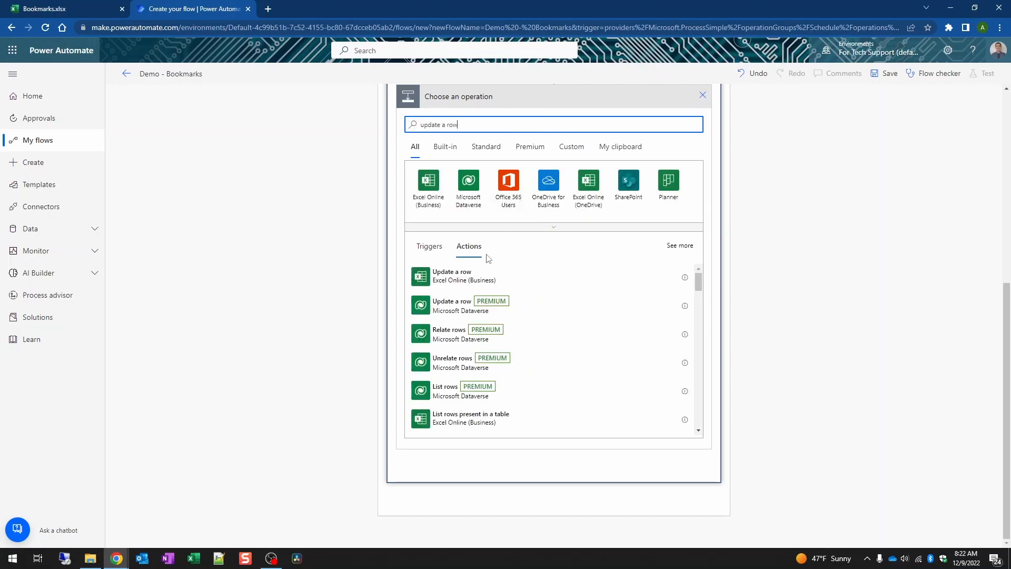
{"action": "left_click", "coordinate": [482, 286]}
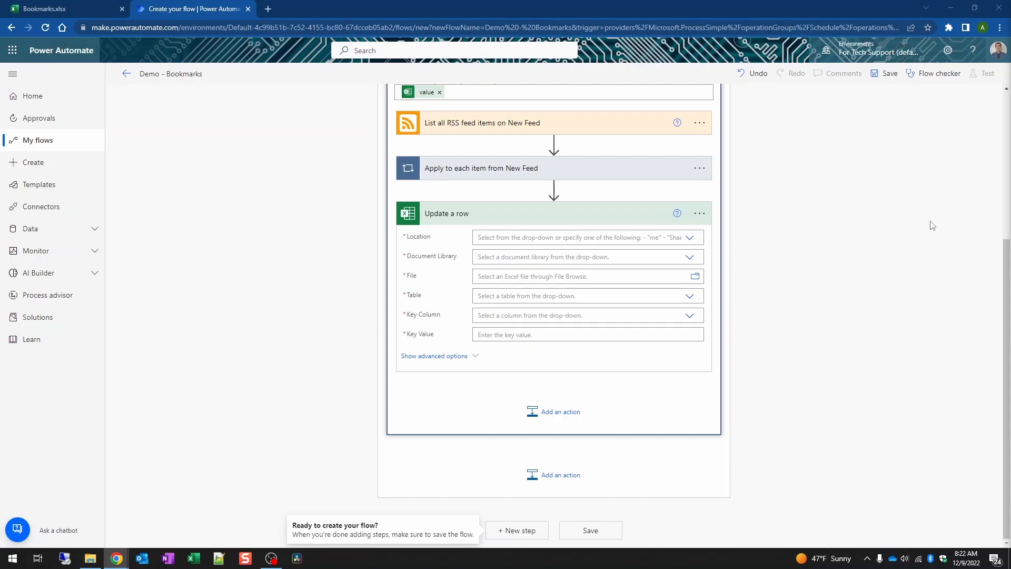
- Rename the Update a row action as "Clear the cell in the New column"
{"action": "left_click", "coordinate": [706, 214]}
{"action": "left_click", "coordinate": [740, 231]}
{"action": "left_click", "coordinate": [699, 214]}
{"action": "left_click", "coordinate": [766, 231]}
{"action": "type", "text": "Clear the cell in the New column"}
{"action": "key", "text": "Return"}
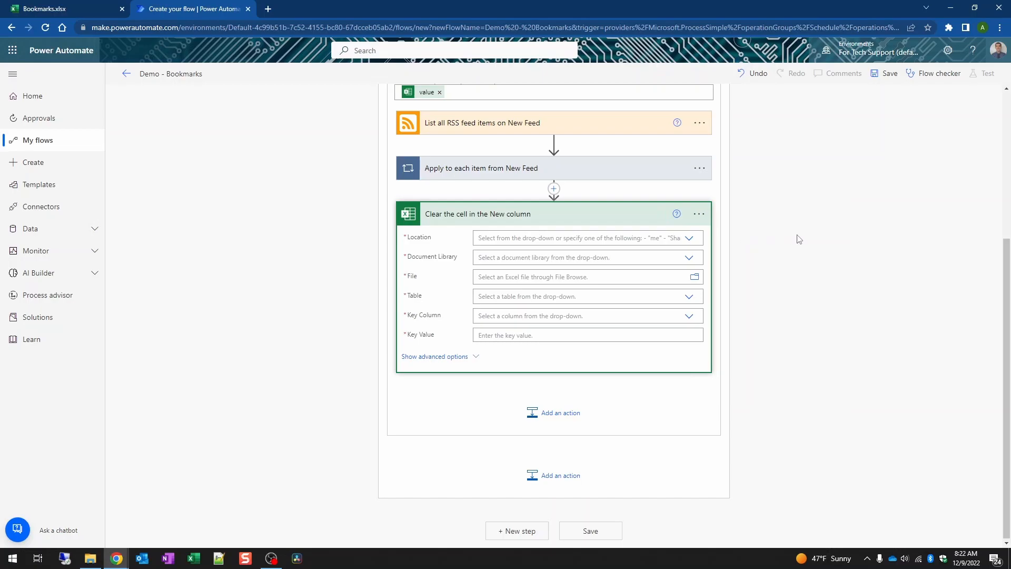
- Point the action to the Feeds table in /Demo/Bookmarks.xlsx, with location OneDrive for Business and document library OneDrive
{"action": "left_click", "coordinate": [688, 238]}
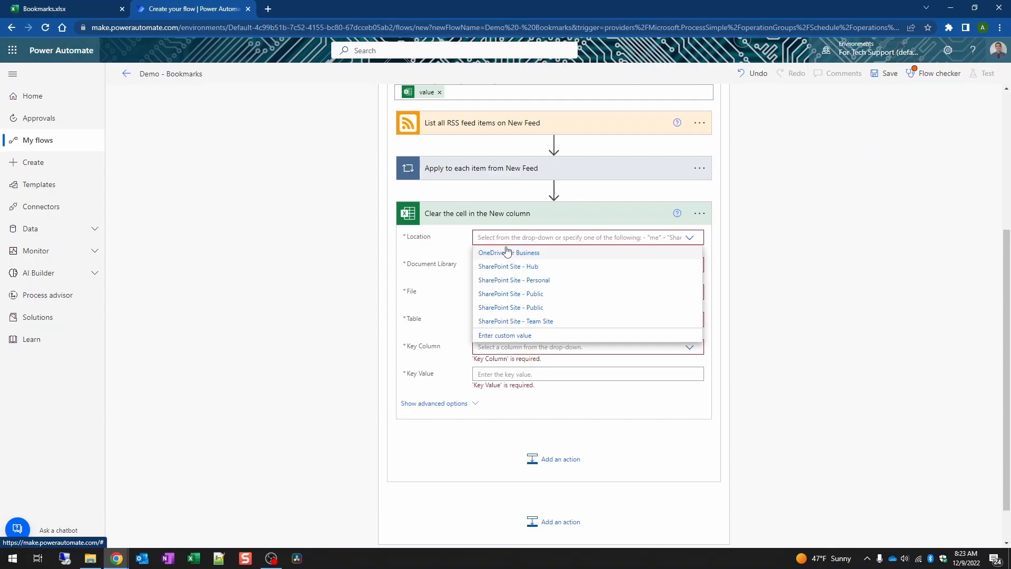
{"action": "left_click", "coordinate": [508, 252]}
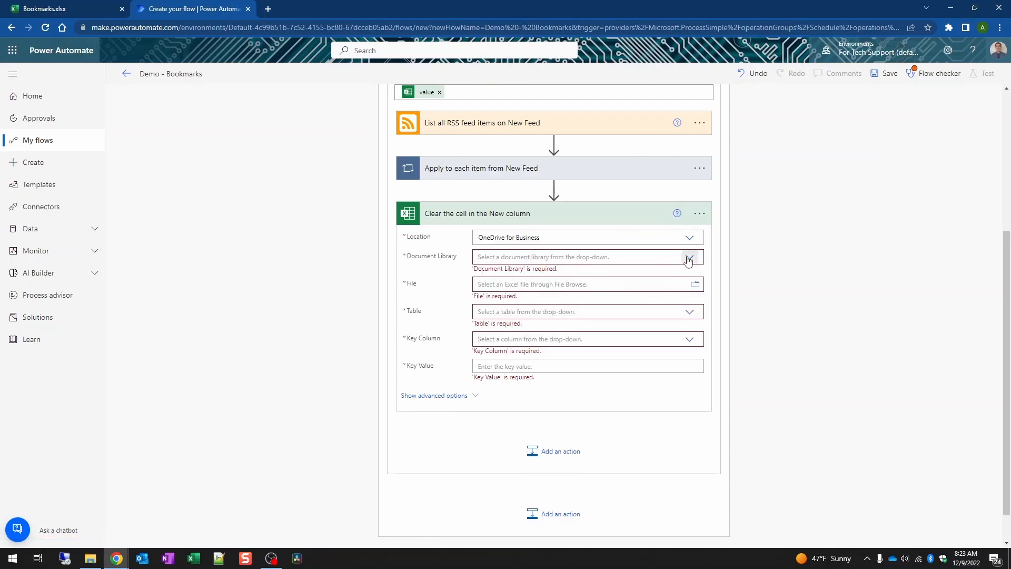
{"action": "left_click", "coordinate": [688, 258]}
{"action": "left_click", "coordinate": [684, 274]}
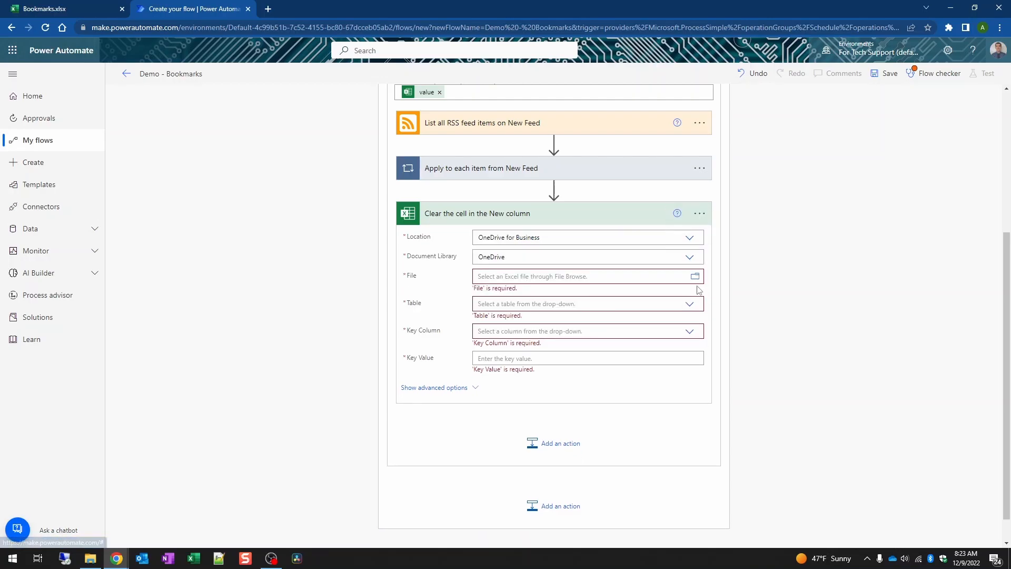
{"action": "left_click", "coordinate": [695, 276]}
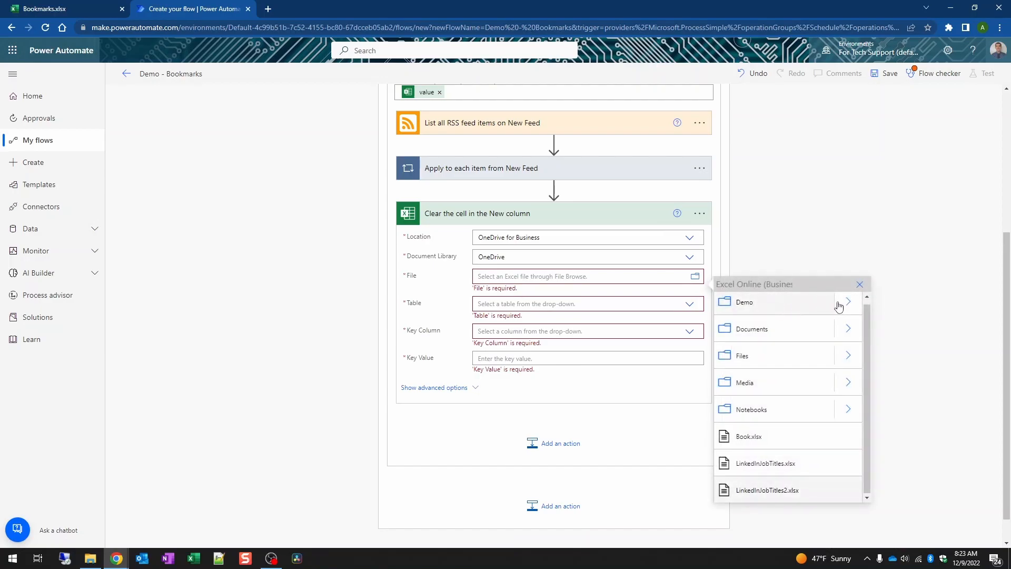
{"action": "left_click", "coordinate": [790, 302]}
{"action": "left_click", "coordinate": [785, 308]}
{"action": "left_click", "coordinate": [689, 307]}
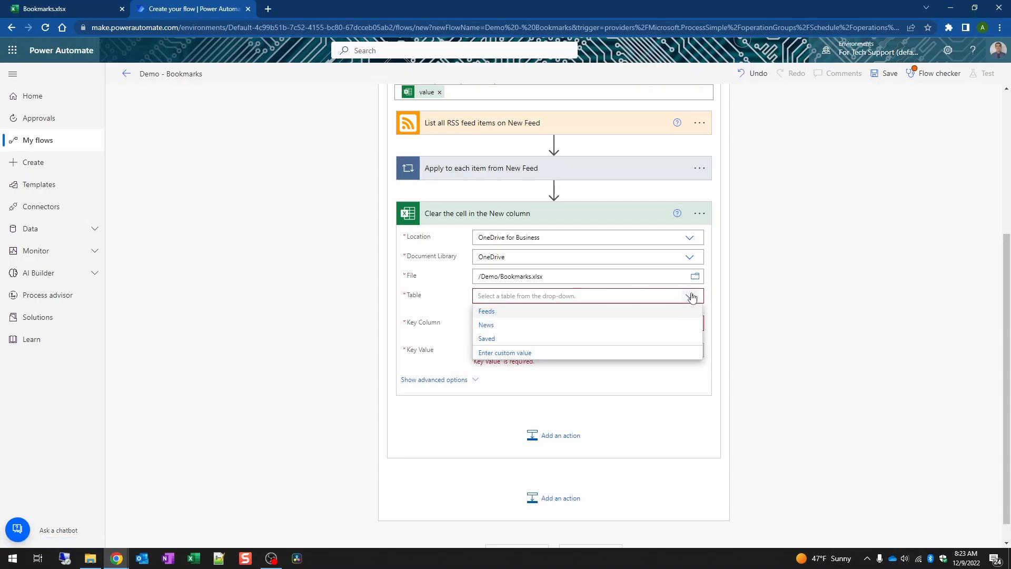
{"action": "left_click", "coordinate": [625, 315]}
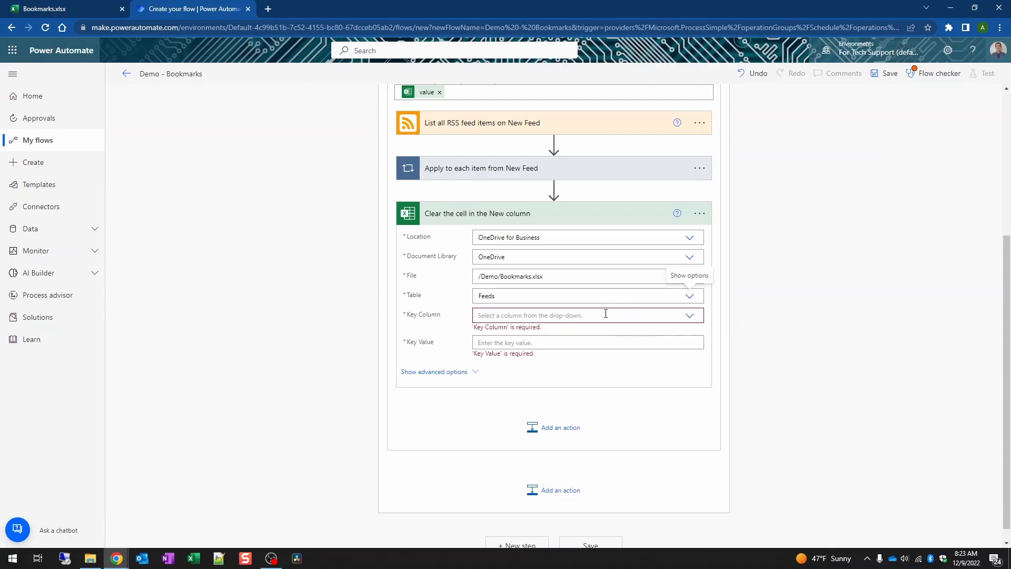
- Set the key column to Feed and the key value to the Feed value from Get New Feeds
{"action": "left_click", "coordinate": [613, 316]}
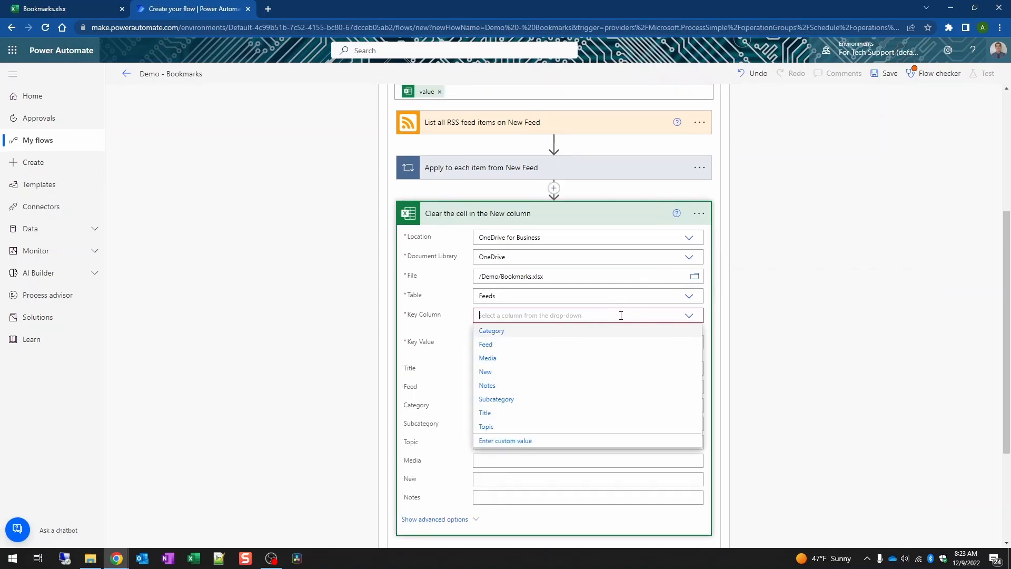
{"action": "left_click", "coordinate": [514, 349]}
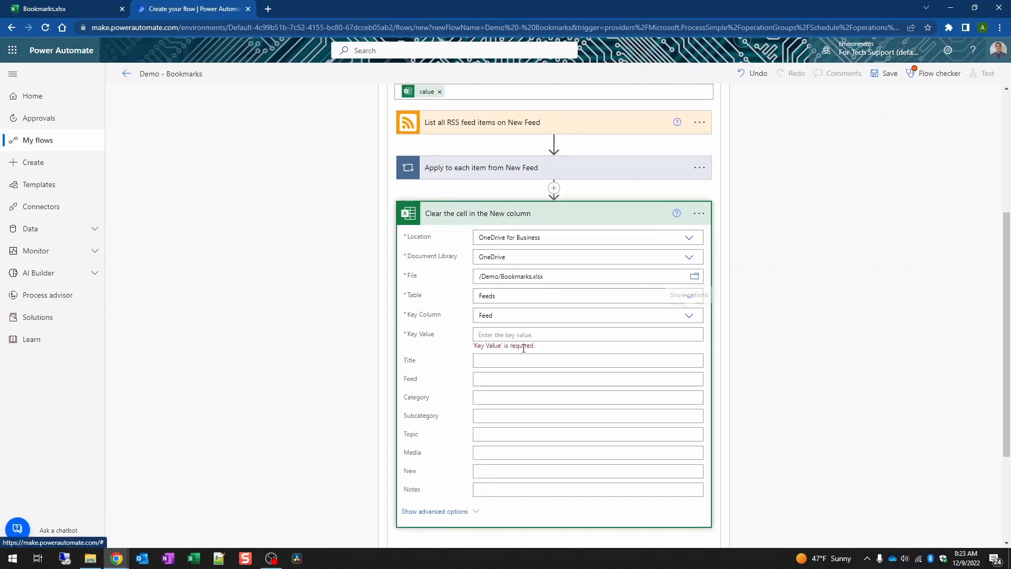
{"action": "left_click", "coordinate": [630, 337]}
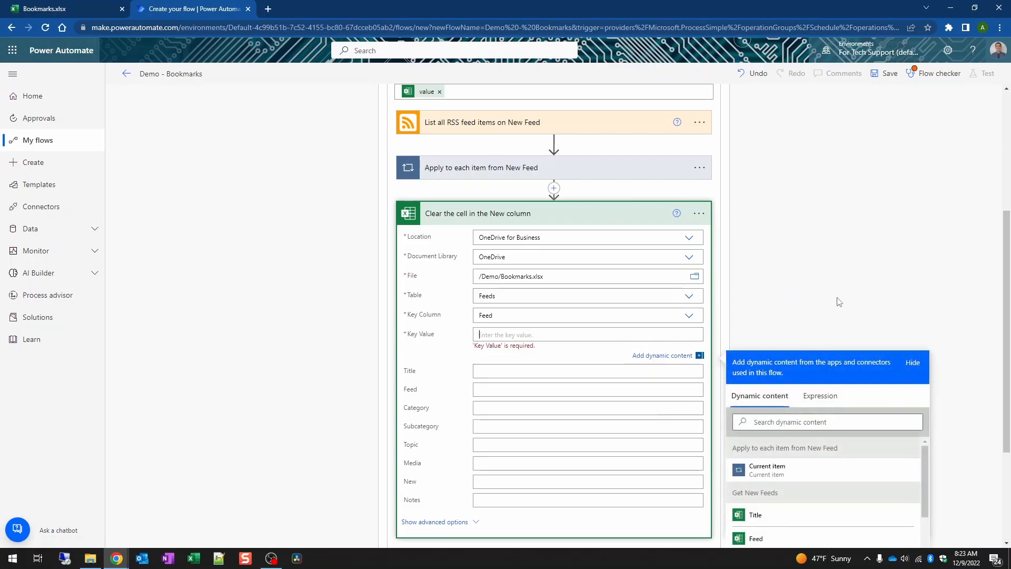
{"action": "scroll", "coordinate": [816, 417], "scroll_direction": "down", "scroll_amount": 3}
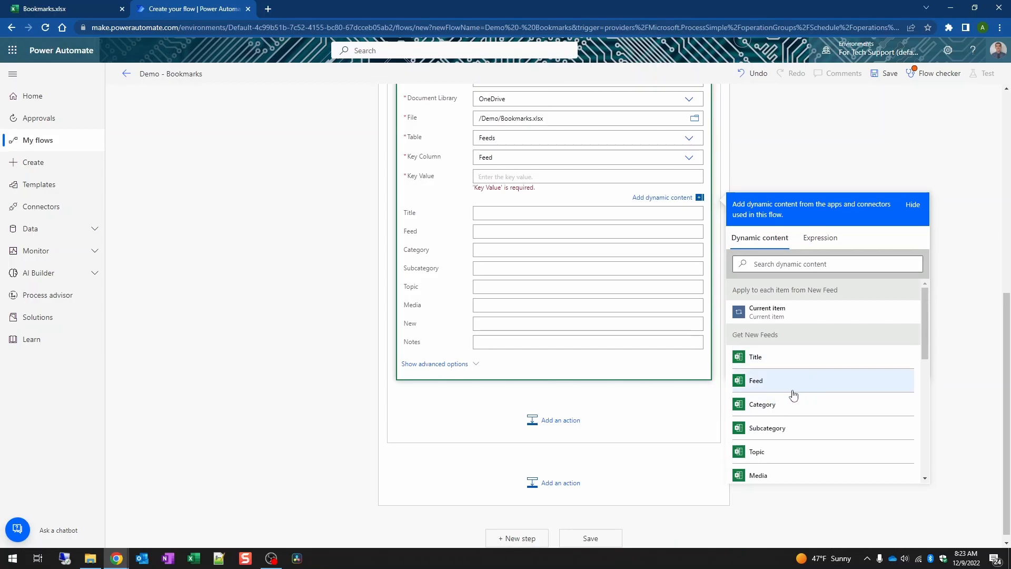
{"action": "scroll", "coordinate": [811, 419], "scroll_direction": "down", "scroll_amount": 7}
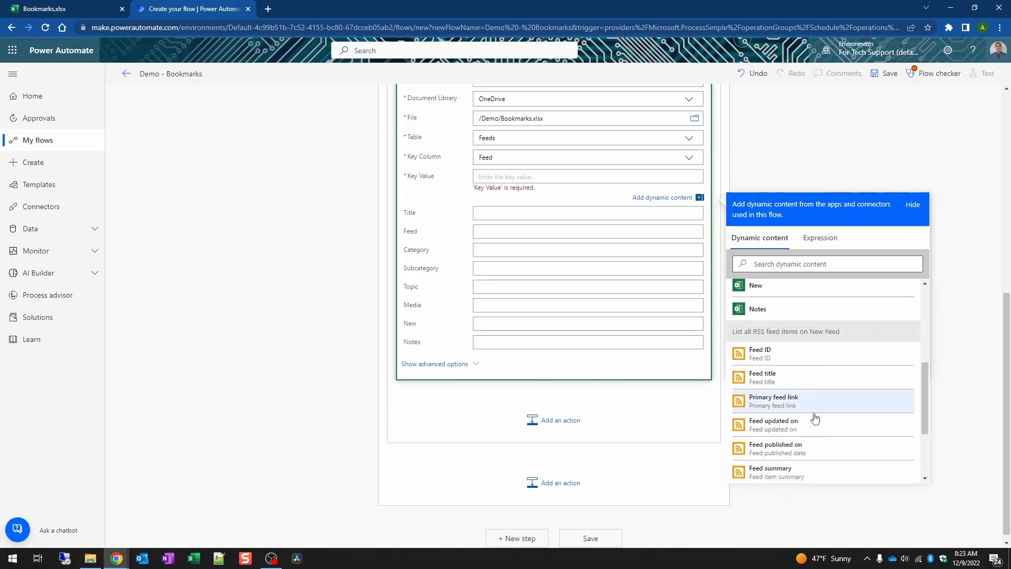
{"action": "scroll", "coordinate": [815, 417], "scroll_direction": "up", "scroll_amount": 6}
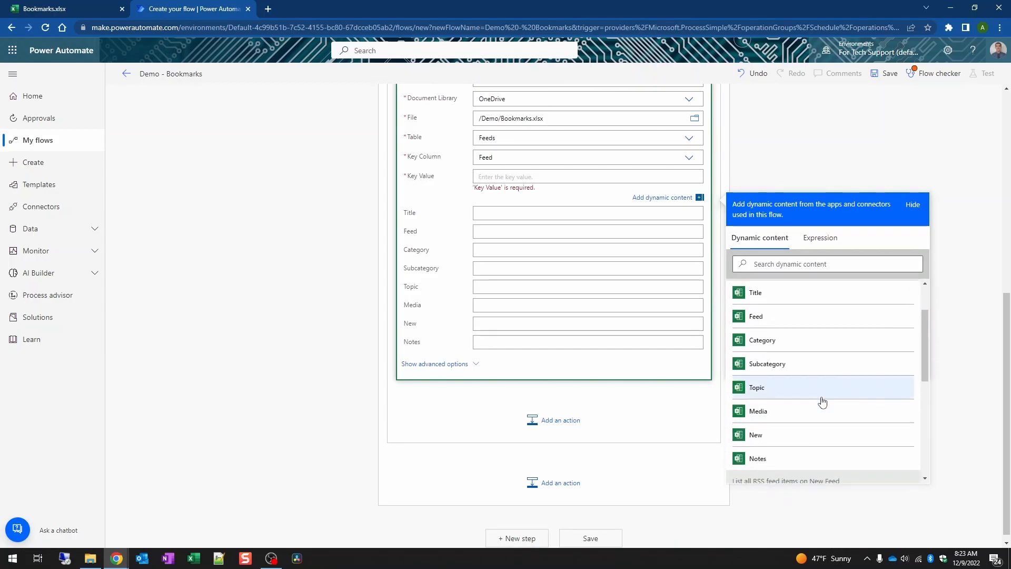
{"action": "scroll", "coordinate": [831, 388], "scroll_direction": "up", "scroll_amount": 3}
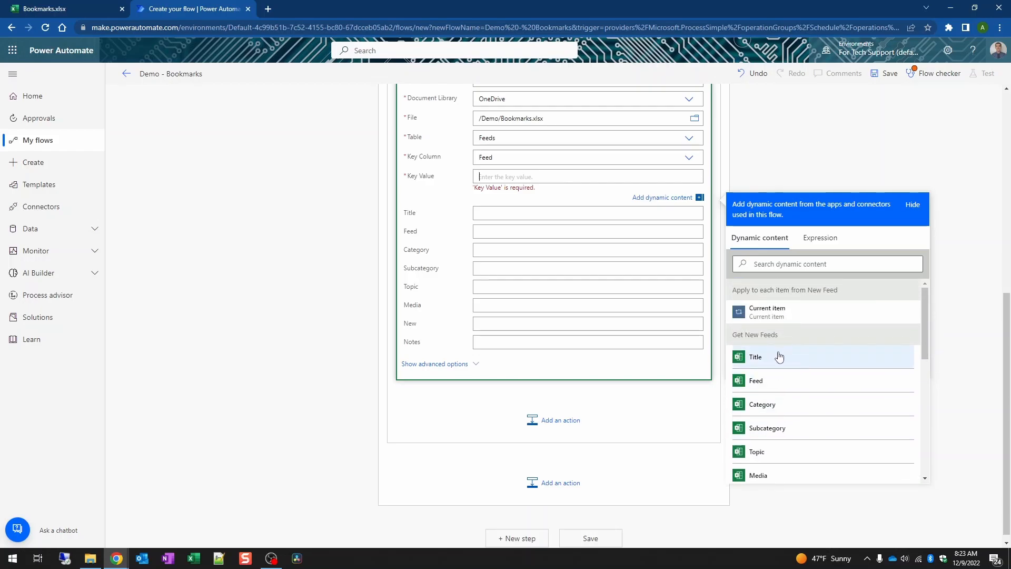
{"action": "left_click", "coordinate": [777, 380]}
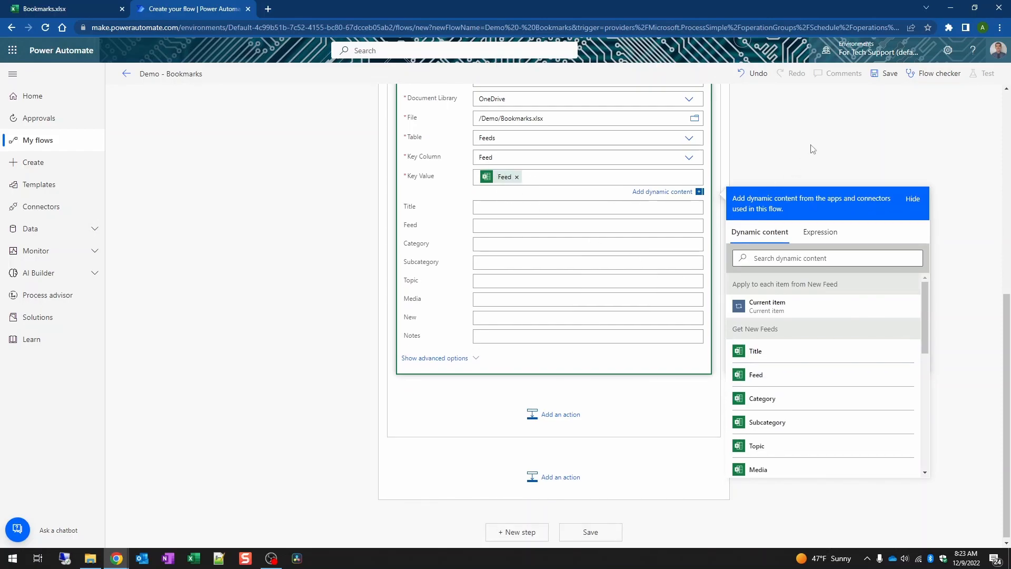
{"action": "left_click", "coordinate": [820, 164]}
- Set the action's New field to the expression string(null) and save the flow
{"action": "scroll", "coordinate": [820, 168], "scroll_direction": "down", "scroll_amount": 1}
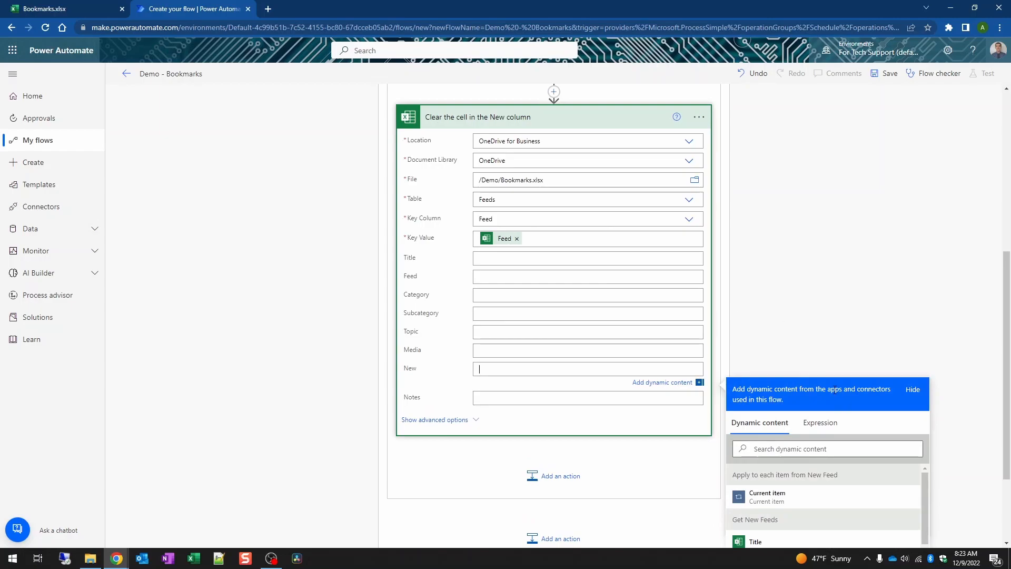
{"action": "left_click", "coordinate": [820, 420]}
{"action": "type", "text": "string("}
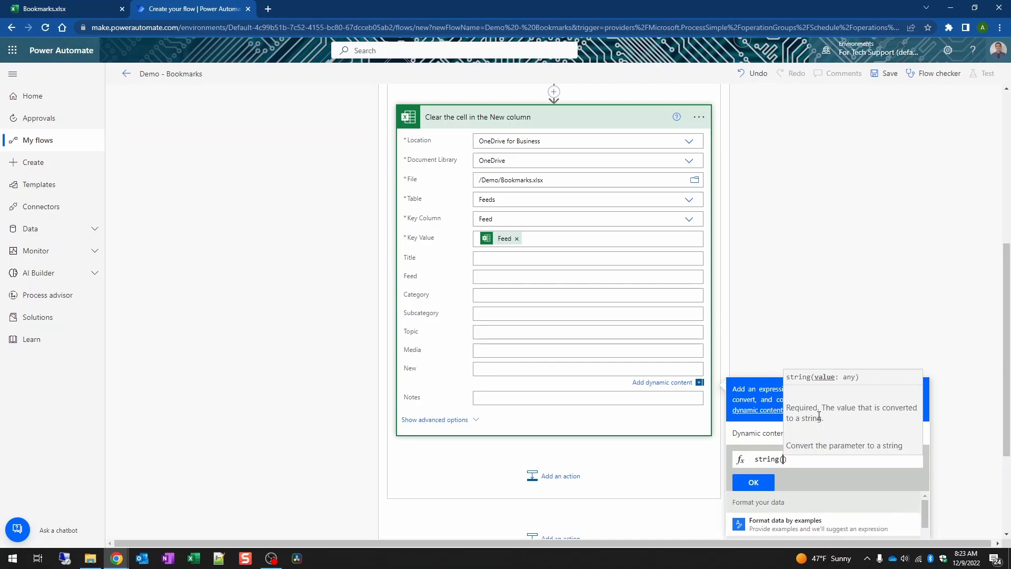
{"action": "type", "text": "null"}
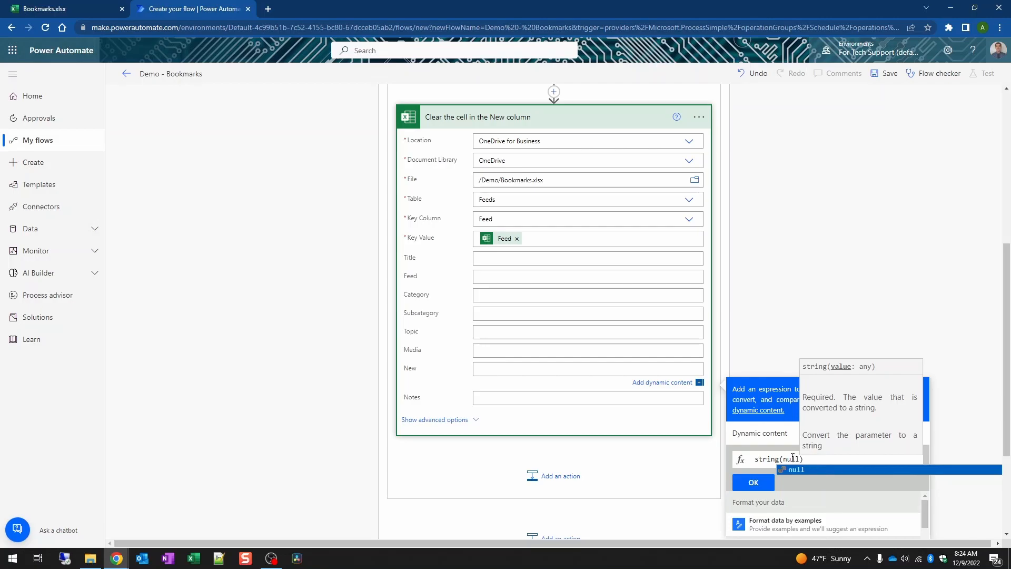
{"action": "left_click", "coordinate": [744, 484]}
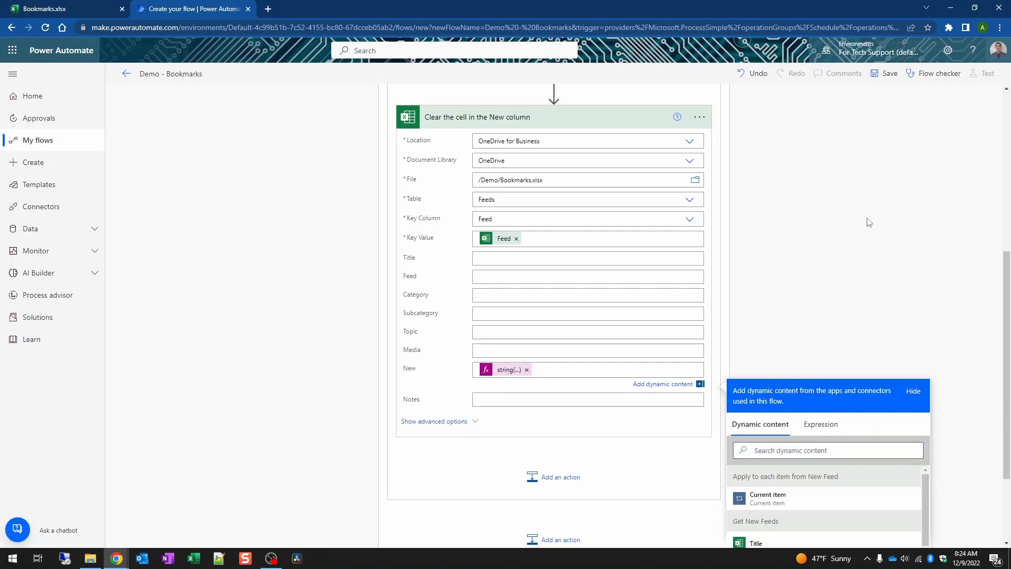
{"action": "left_click", "coordinate": [888, 74]}
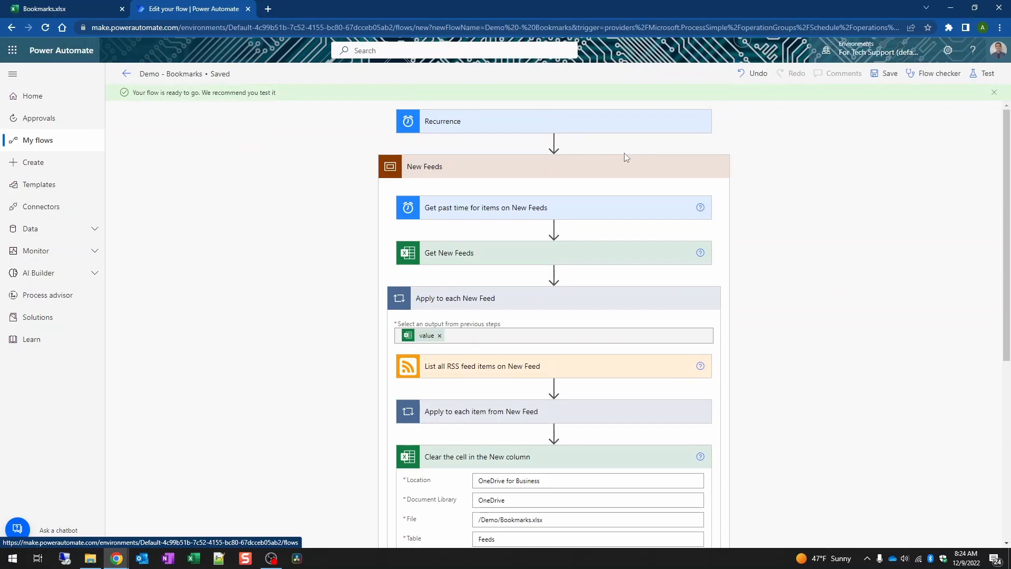
- Collapse the New Feeds scope and add a Scope control in a parallel branch below Recurrence
{"action": "left_click", "coordinate": [624, 173]}
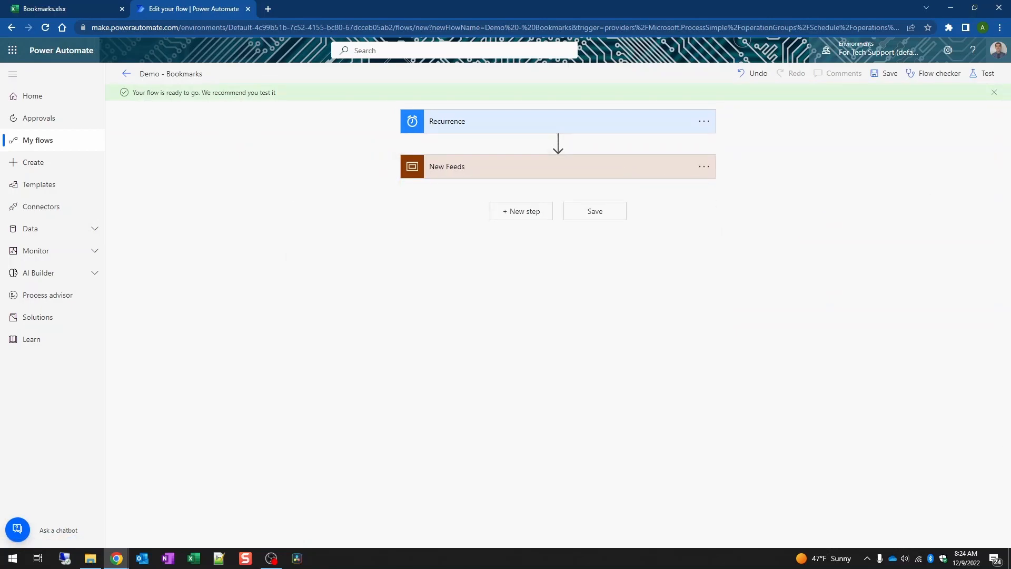
{"action": "mouse_move", "coordinate": [559, 144]}
{"action": "left_click", "coordinate": [558, 143]}
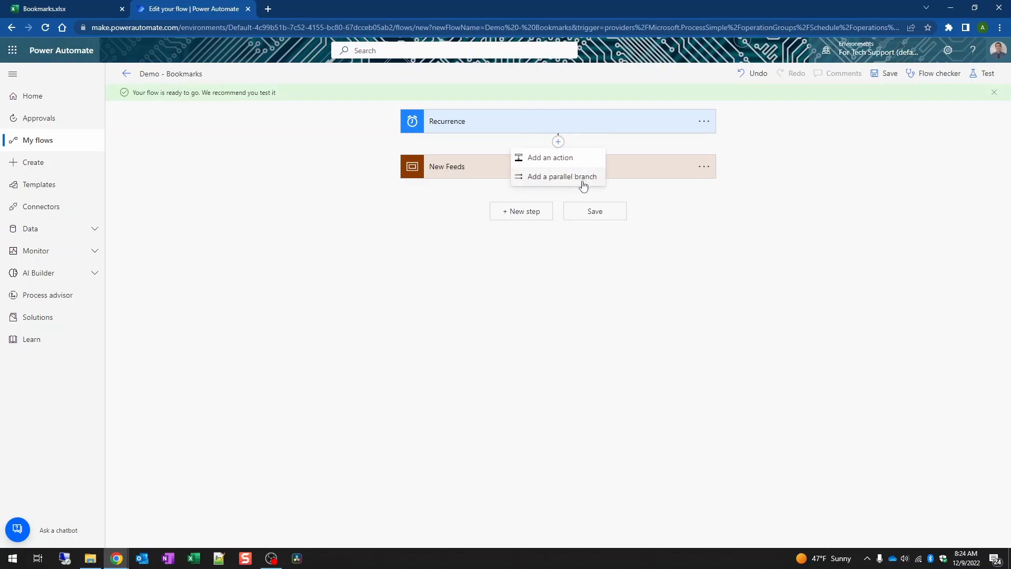
{"action": "left_click", "coordinate": [582, 177]}
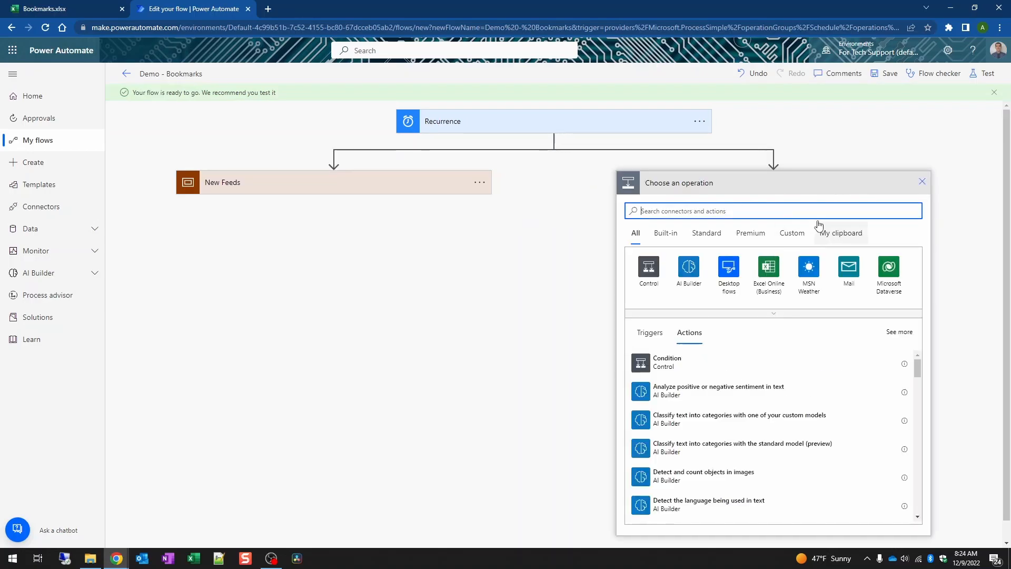
{"action": "type", "text": "scope"}
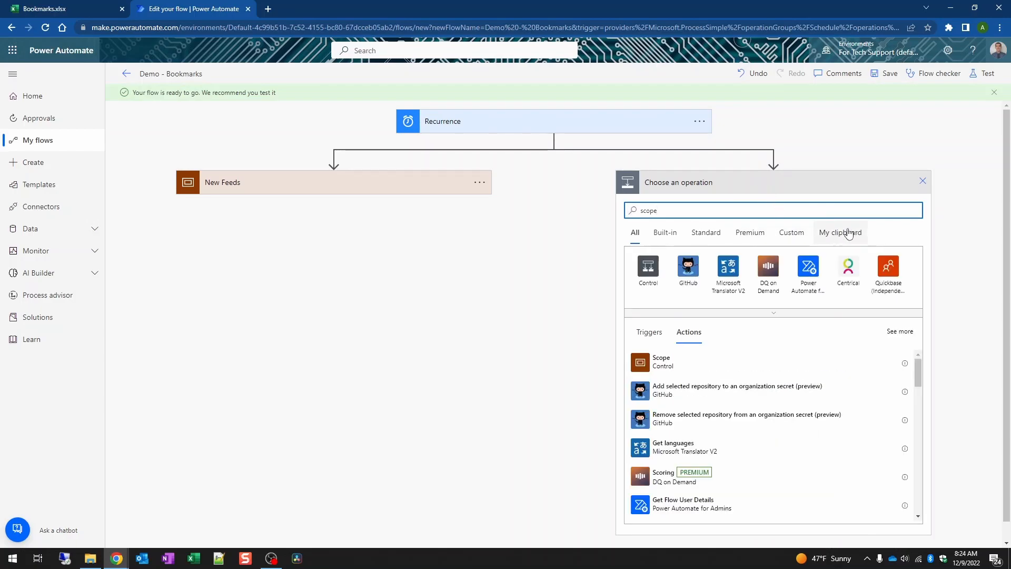
{"action": "left_click", "coordinate": [658, 366]}
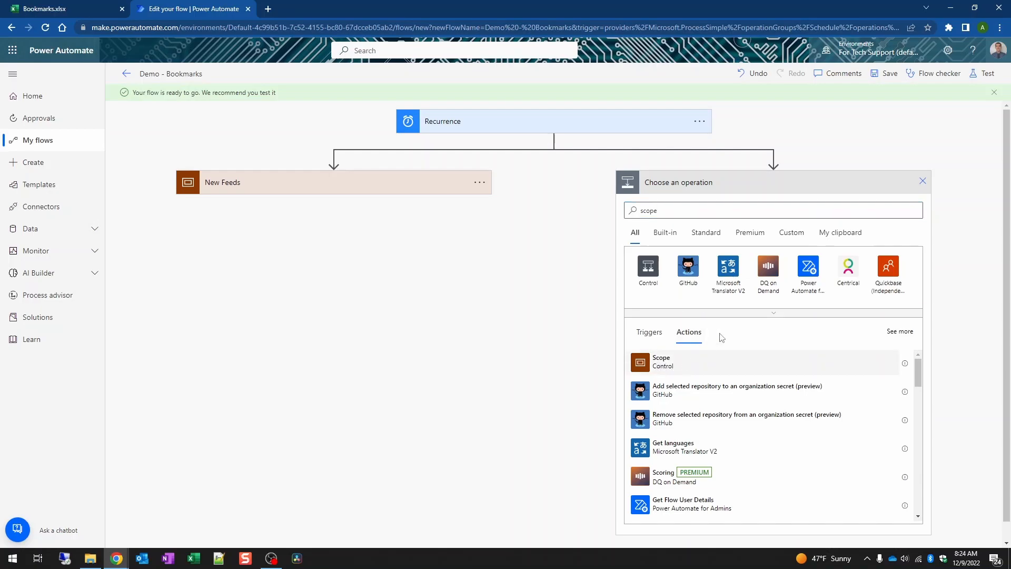
- Rename the new scope in the parallel branch as "New Content"
{"action": "left_click", "coordinate": [925, 183]}
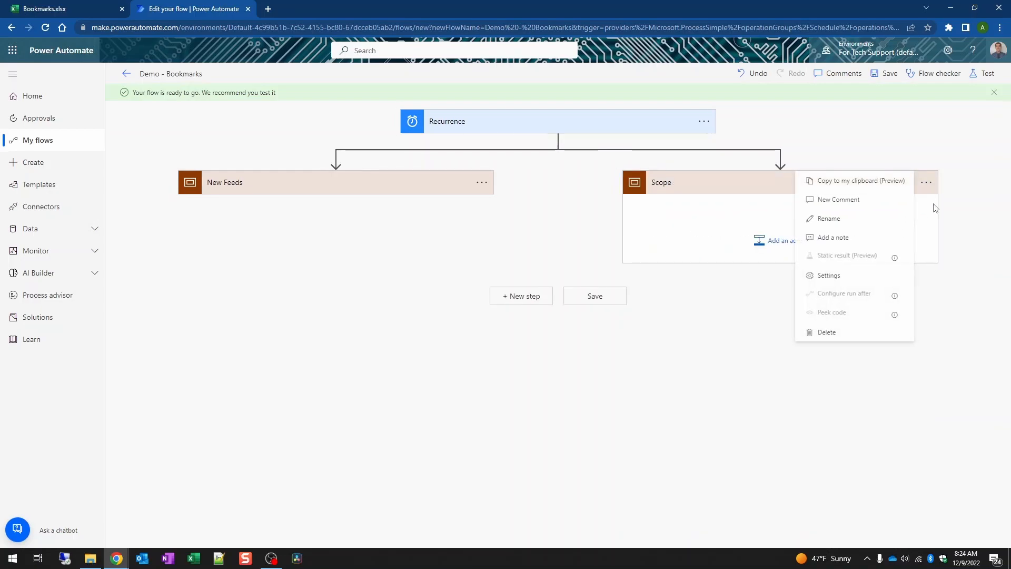
{"action": "left_click", "coordinate": [863, 220]}
{"action": "type", "text": "New Content"}
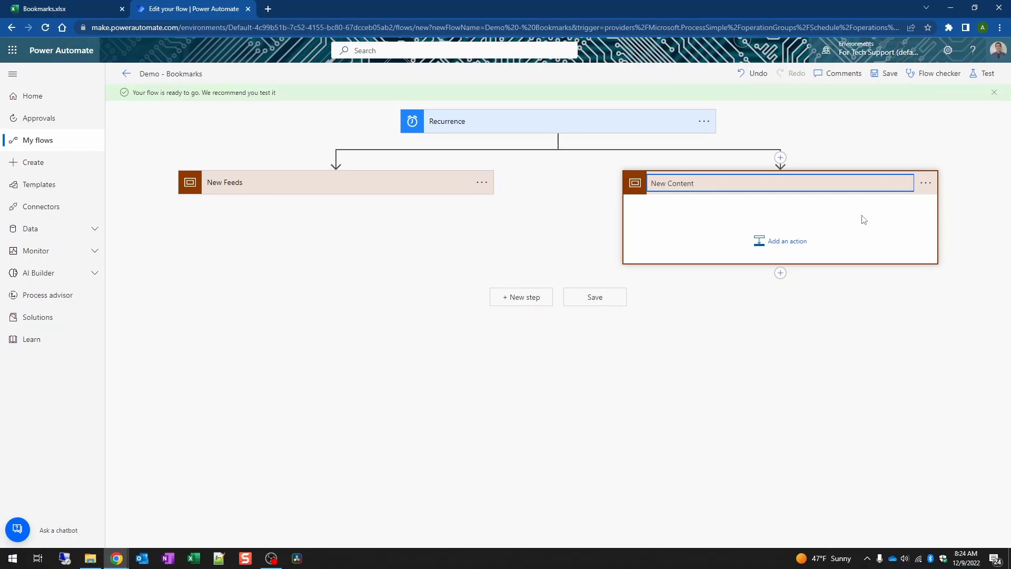
{"action": "left_click", "coordinate": [884, 235]}
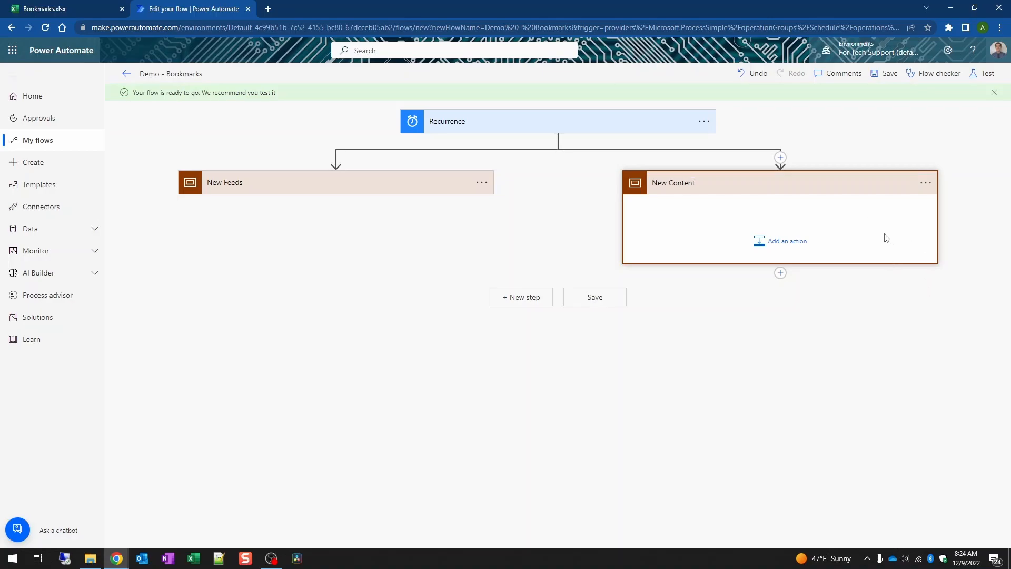
- Add a Get past time action inside the New Content scope
{"action": "left_click", "coordinate": [790, 242]}
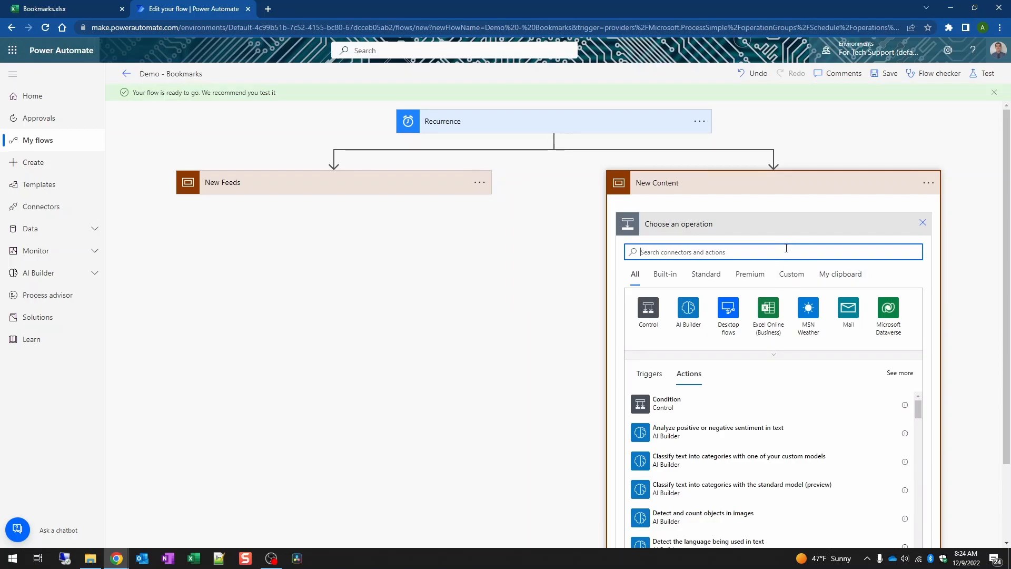
{"action": "type", "text": "gat past"}
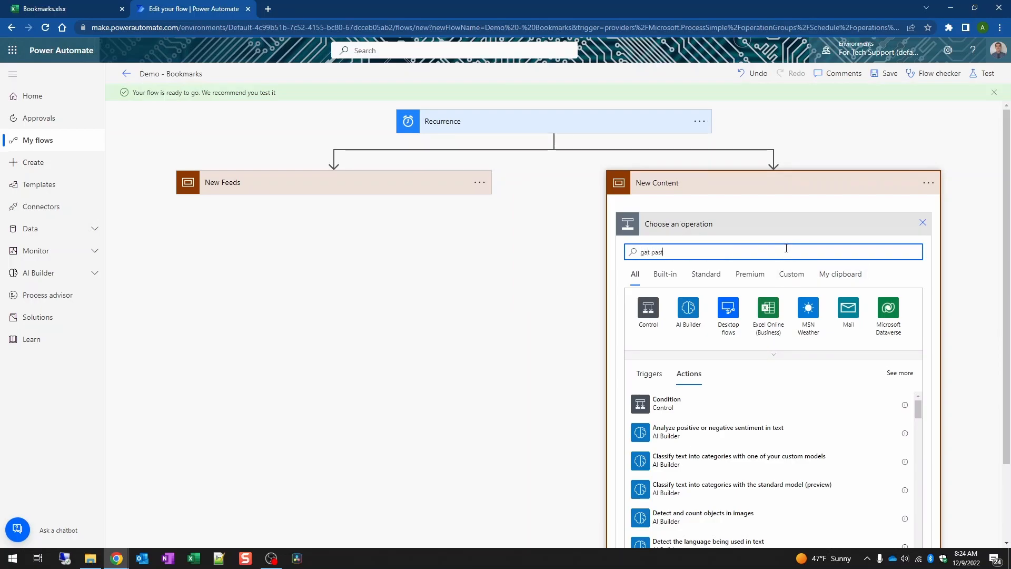
{"action": "key", "text": "Left"}
{"action": "key", "text": "Left"}
{"action": "key", "text": "Left"}
{"action": "key", "text": "Left"}
{"action": "key", "text": "Left"}
{"action": "key", "text": "Left"}
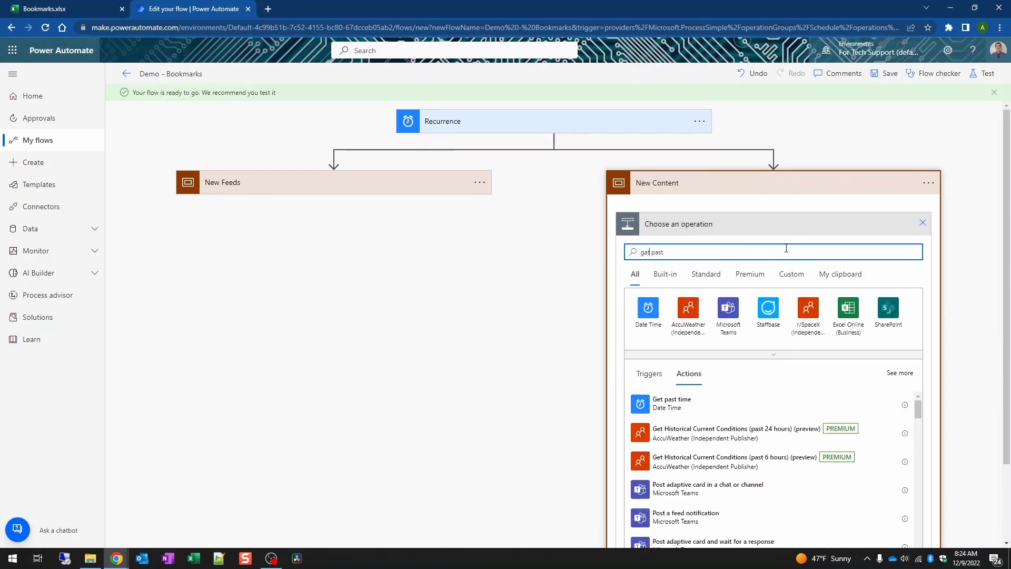
{"action": "left_click", "coordinate": [766, 407]}
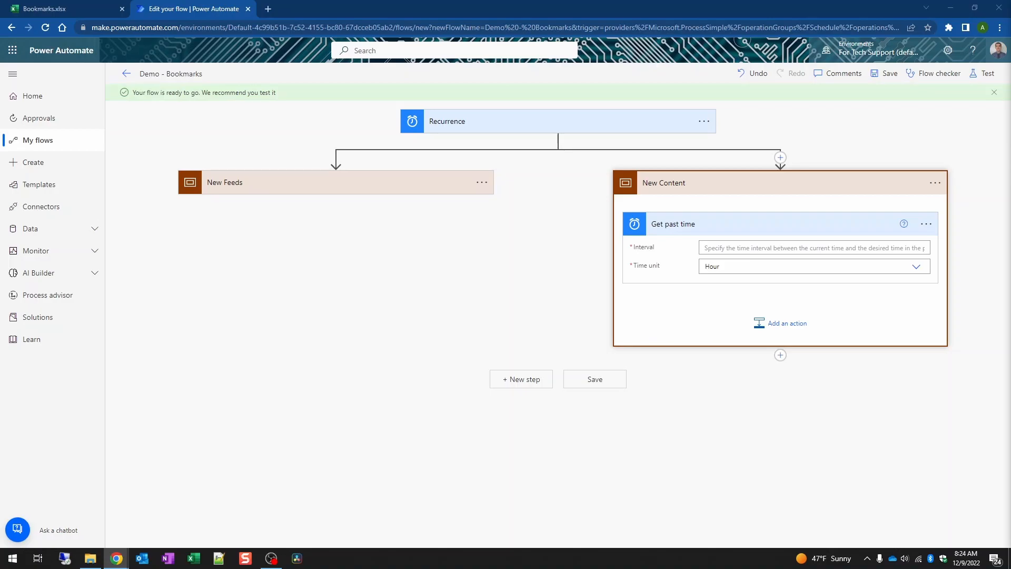
- Rename the past-time action as "Get past time for items on Existing Feeds" and set its interval to 1 hour
{"action": "left_click", "coordinate": [927, 224]}
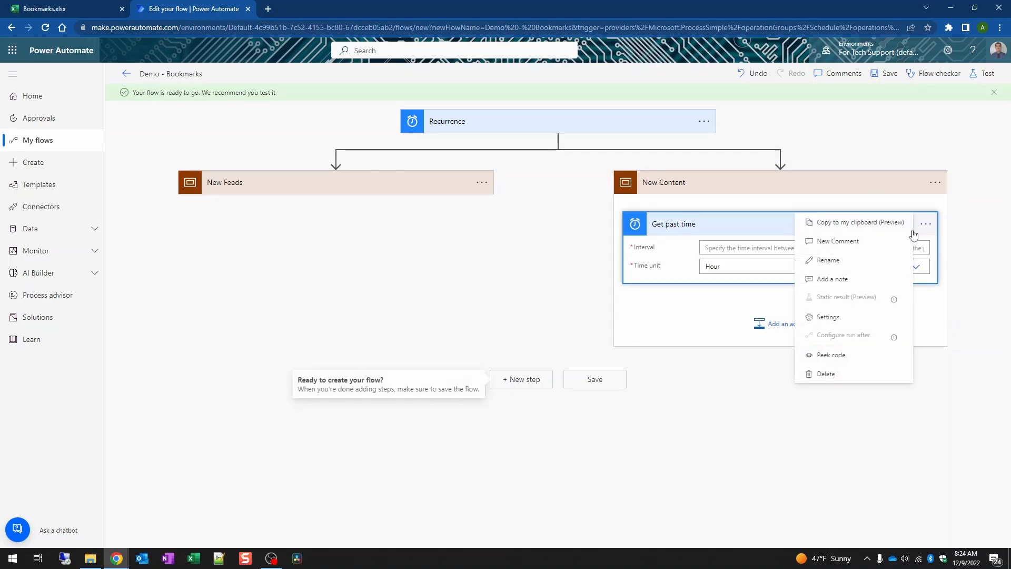
{"action": "left_click", "coordinate": [855, 260]}
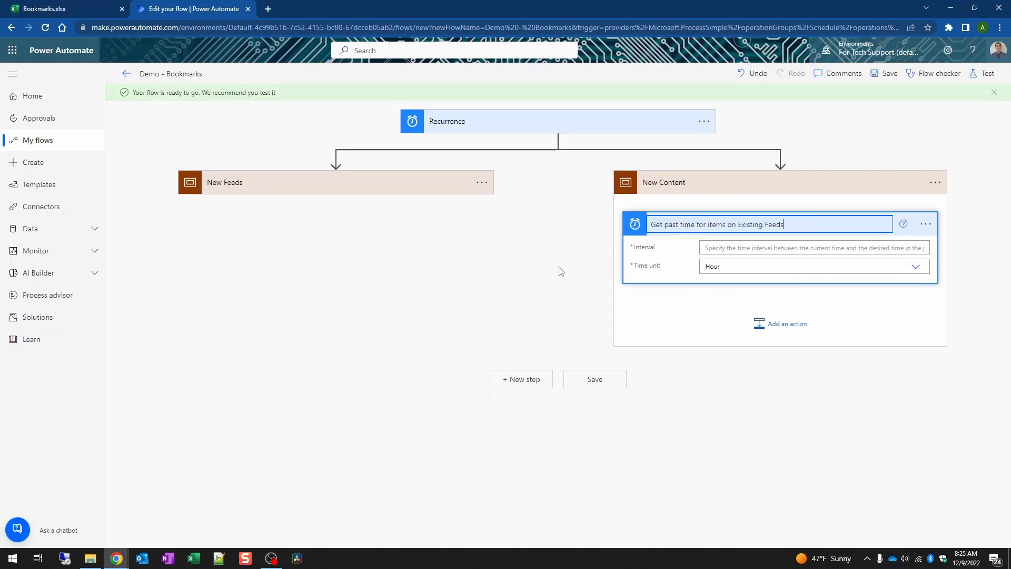
{"action": "left_click", "coordinate": [561, 270]}
{"action": "left_click", "coordinate": [774, 246]}
{"action": "type", "text": "1"}
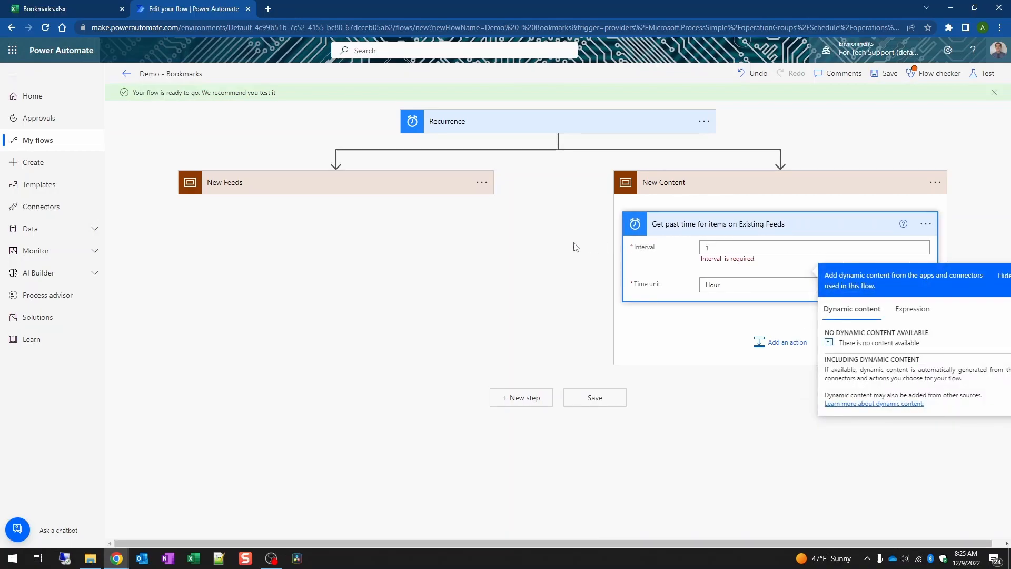
{"action": "left_click", "coordinate": [530, 247]}
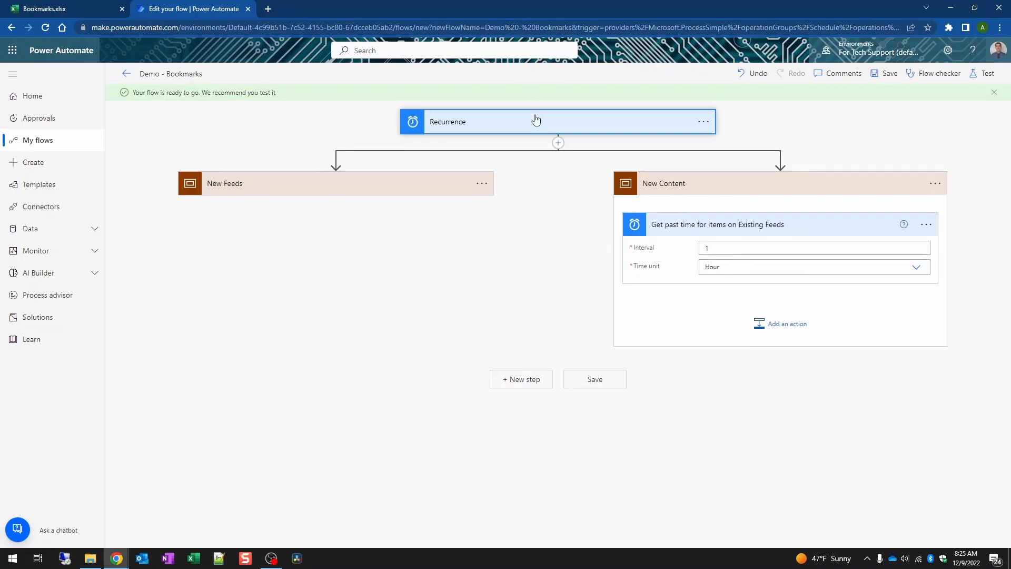
- Compare the Recurrence schedule with the past-time interval and review the actions in the New Feeds scope
{"action": "left_click", "coordinate": [536, 120]}
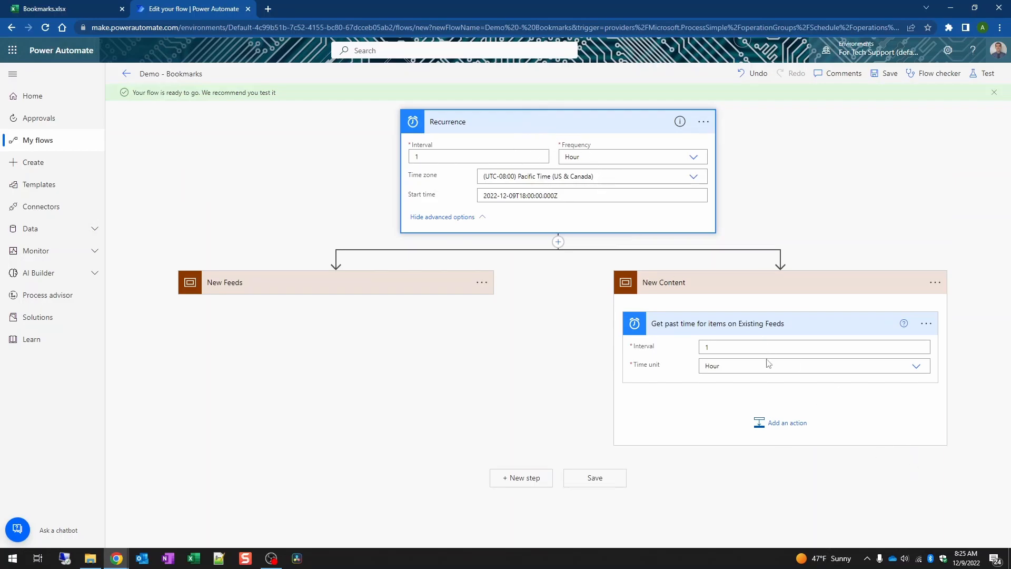
{"action": "left_click", "coordinate": [707, 346]}
{"action": "key", "text": "BackSpace"}
{"action": "left_click", "coordinate": [769, 329]}
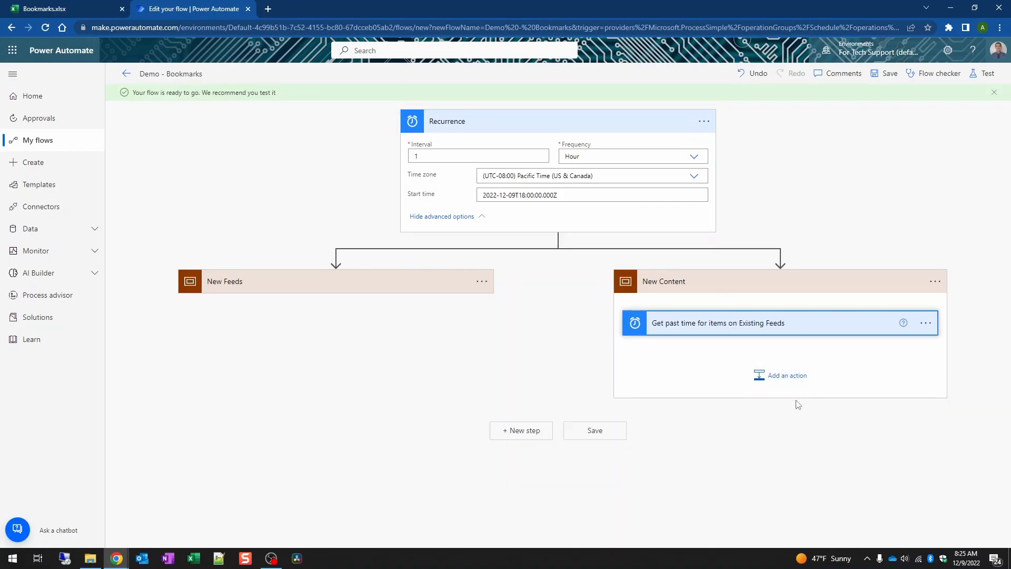
{"action": "left_click", "coordinate": [362, 287]}
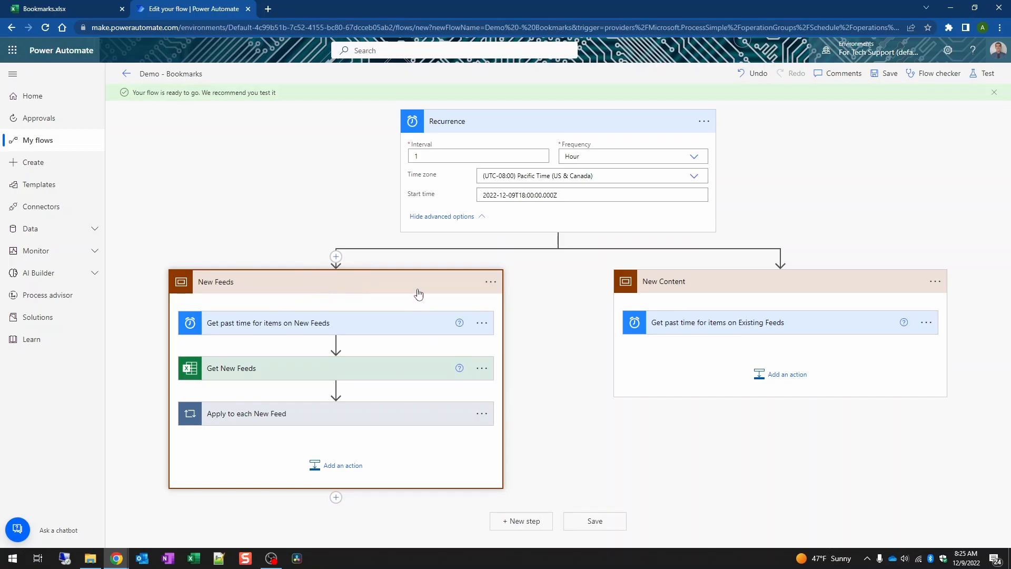
{"action": "left_click", "coordinate": [380, 292]}
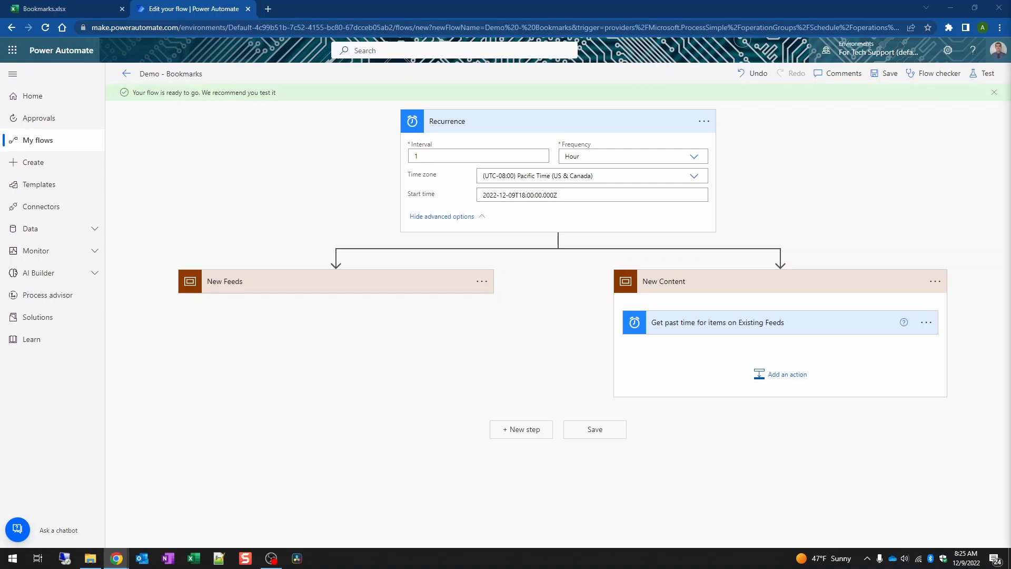
- Add an Excel "List rows present in a table" action after the past-time action in the New Content scope
{"action": "left_click", "coordinate": [779, 374]}
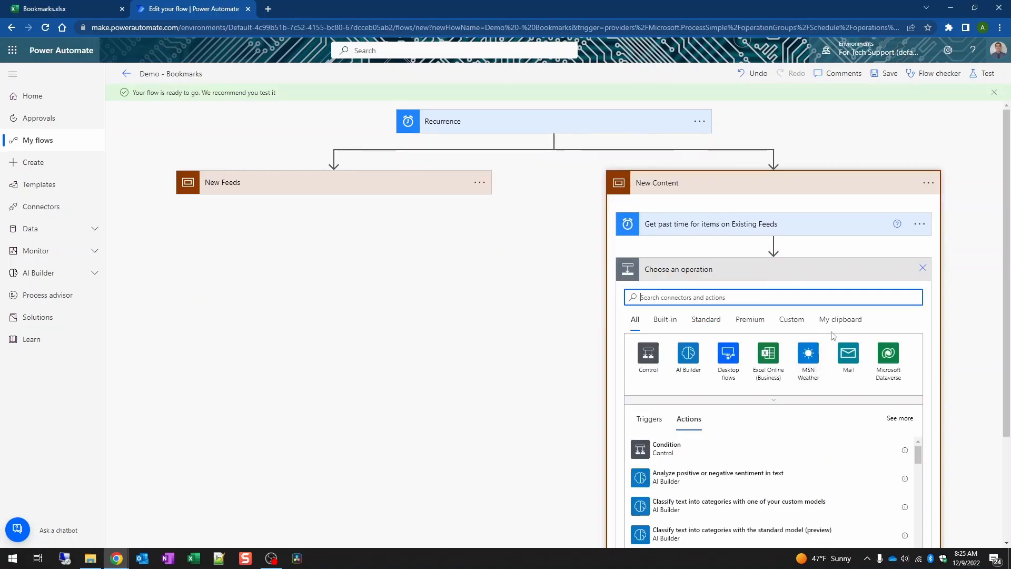
{"action": "left_click", "coordinate": [824, 297]}
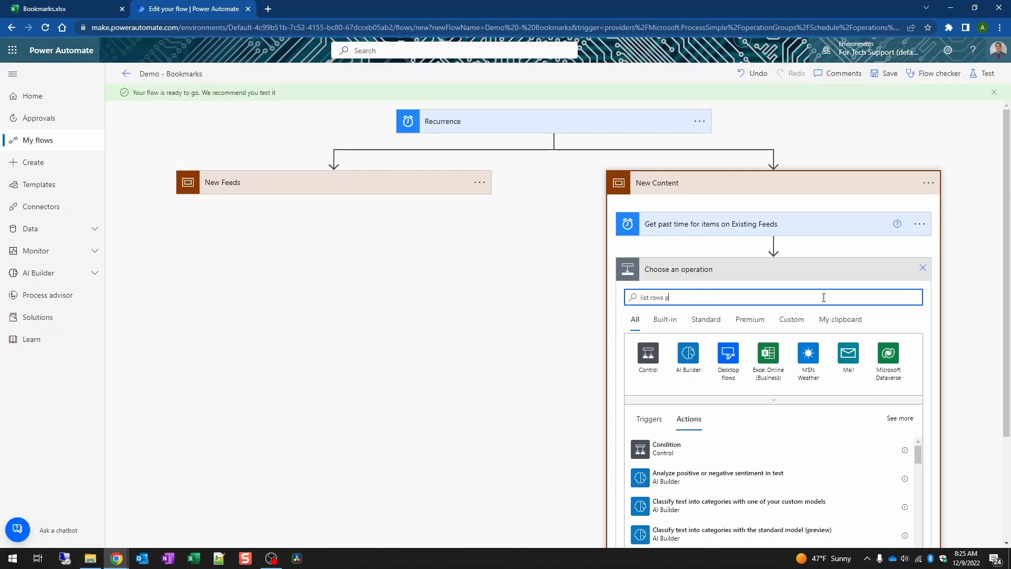
{"action": "type", "text": "list rows present"}
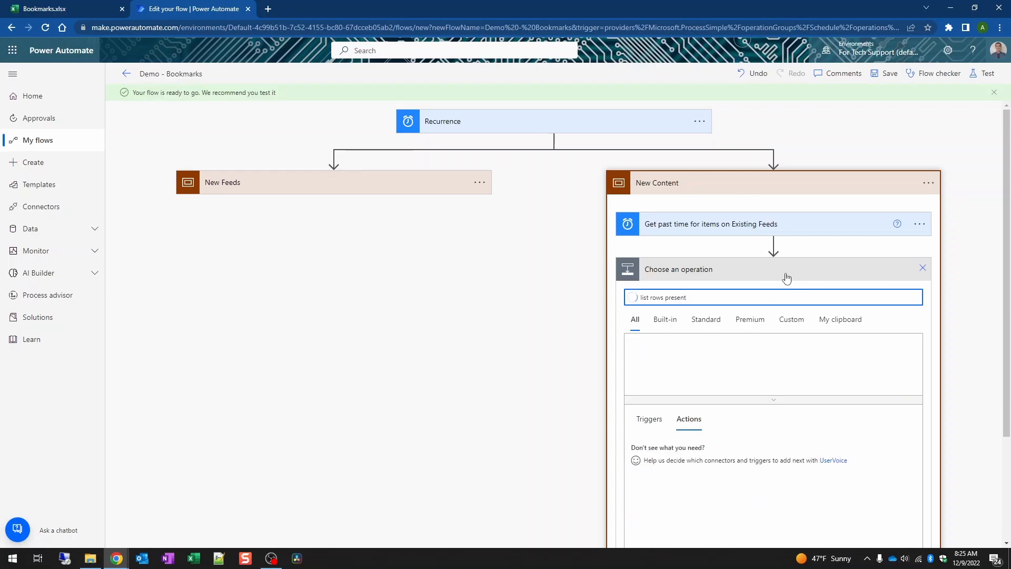
{"action": "left_click", "coordinate": [709, 456]}
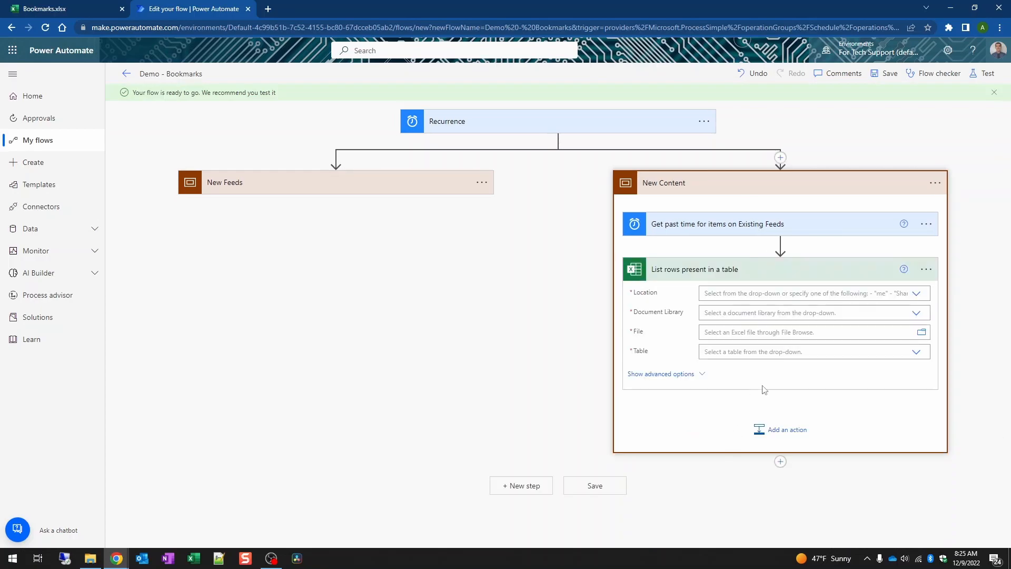
- Point the list rows action to the Feeds table in /Demo/Bookmarks.xlsx, in the OneDrive library of OneDrive for Business
{"action": "left_click", "coordinate": [911, 296]}
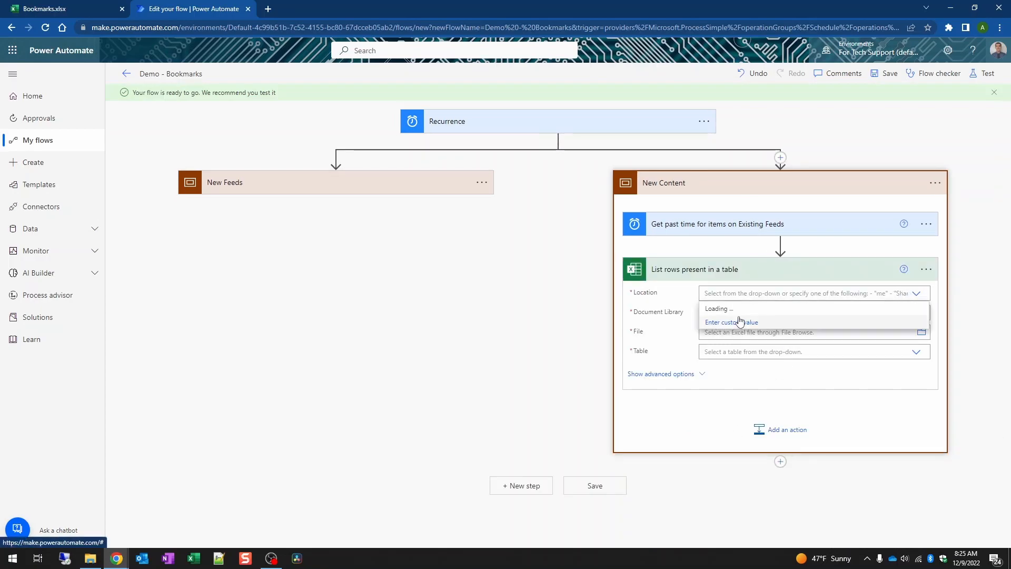
{"action": "left_click", "coordinate": [746, 313]}
{"action": "left_click", "coordinate": [759, 313]}
{"action": "left_click", "coordinate": [757, 329]}
{"action": "left_click", "coordinate": [923, 331]}
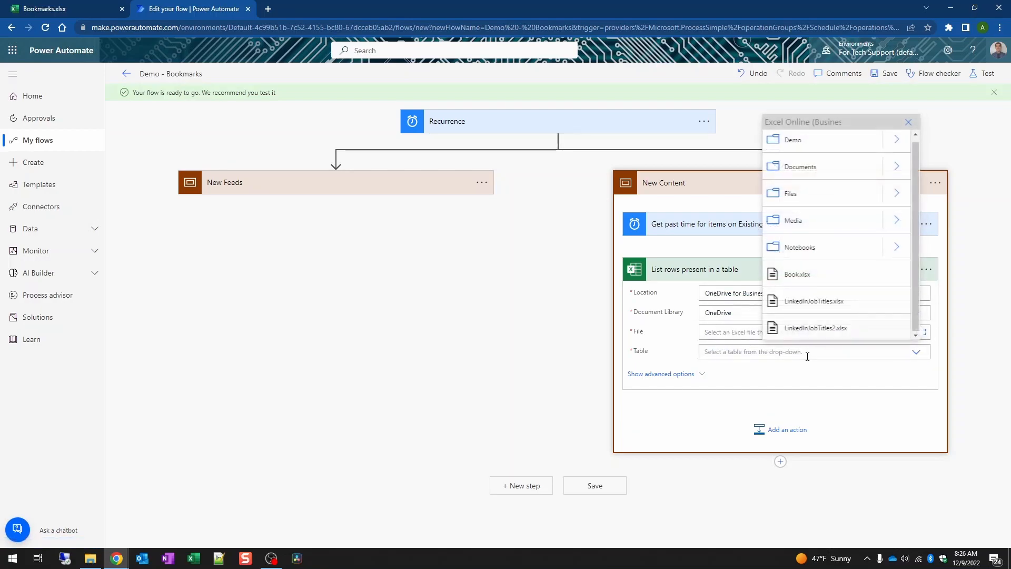
{"action": "left_click", "coordinate": [896, 140]}
{"action": "left_click", "coordinate": [816, 329]}
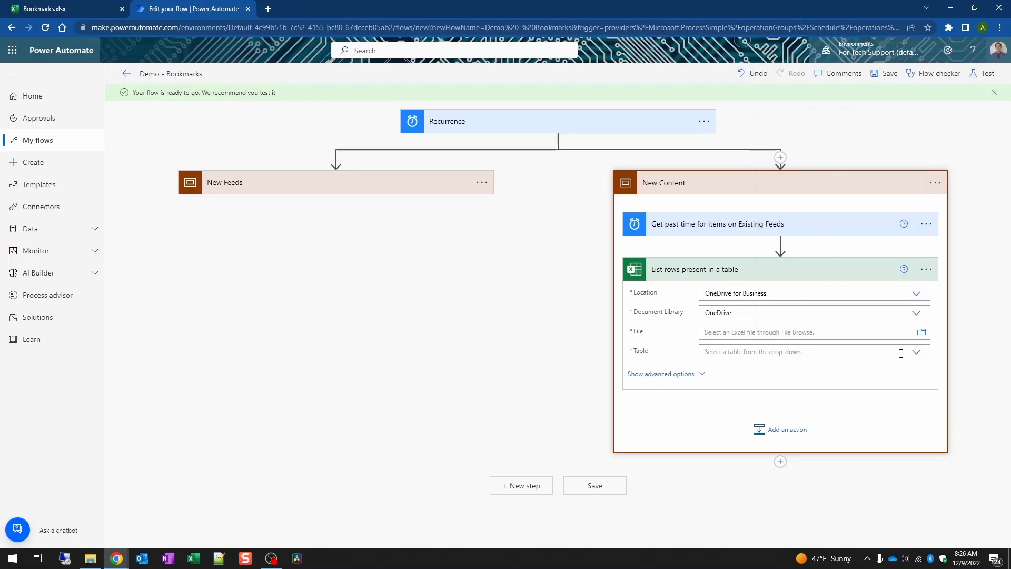
{"action": "left_click", "coordinate": [915, 352]}
{"action": "left_click", "coordinate": [777, 363]}
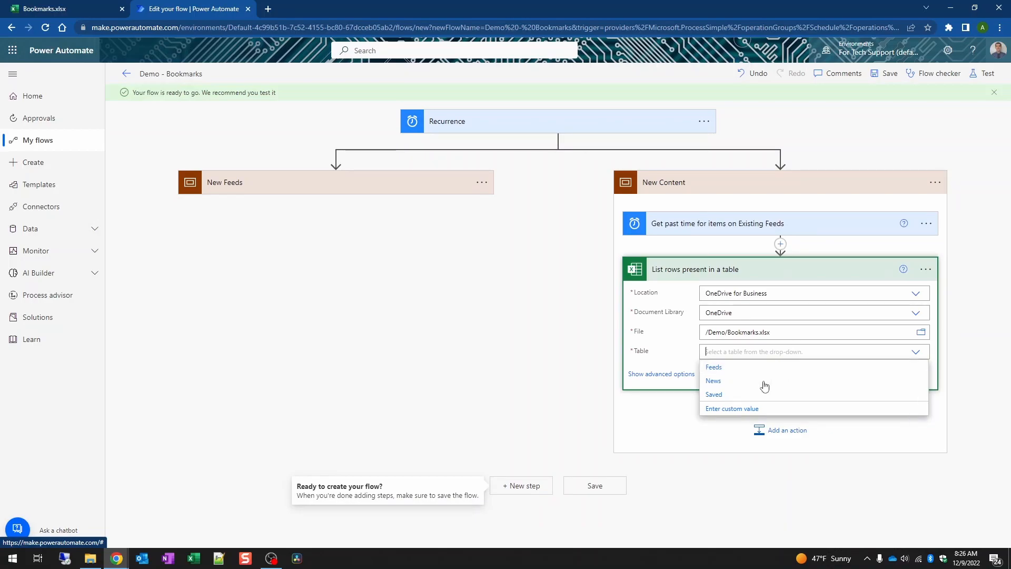
{"action": "left_click", "coordinate": [753, 372]}
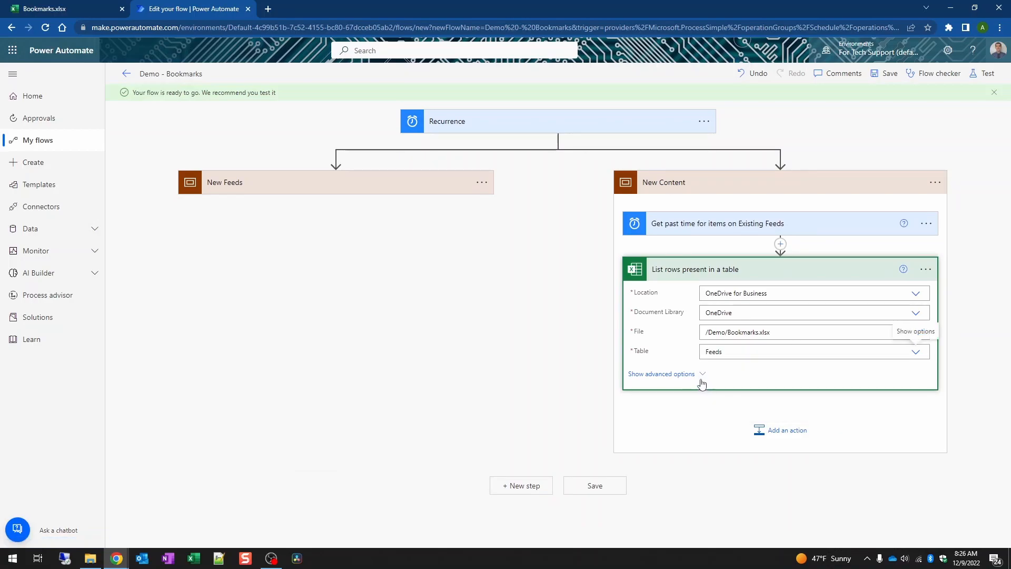
- Show the list rows action's advanced options and rename the action as "Get Existing Feeds"
{"action": "left_click", "coordinate": [696, 375]}
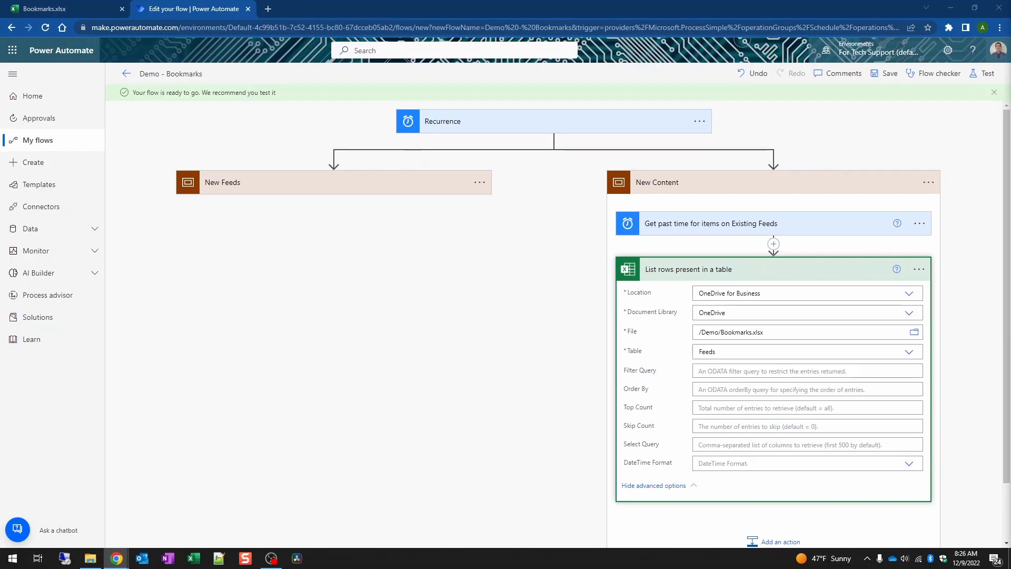
{"action": "left_click", "coordinate": [920, 269]}
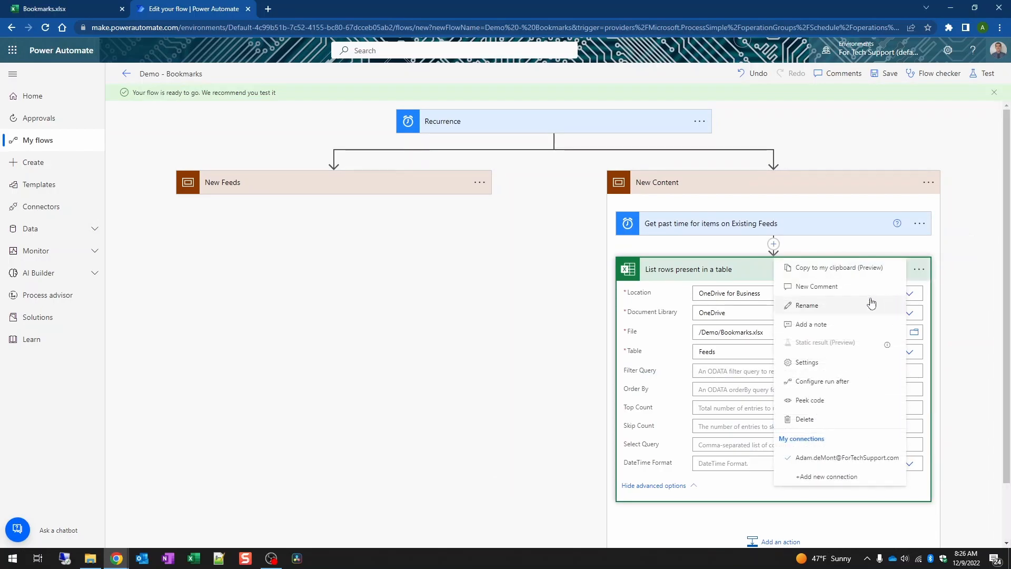
{"action": "left_click", "coordinate": [854, 306]}
{"action": "type", "text": "Get Existing Feeds"}
{"action": "left_click", "coordinate": [569, 336]}
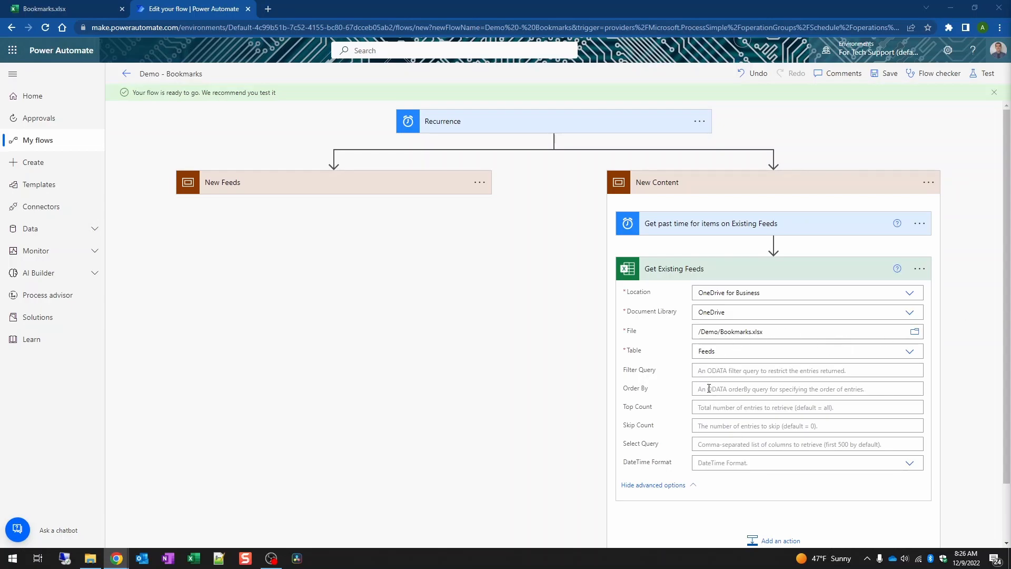
- Set the Get Existing Feeds filter query to New ne 'New' and collapse the action
{"action": "left_click", "coordinate": [716, 369]}
{"action": "type", "text": "New ne 'New'"}
{"action": "left_click", "coordinate": [495, 389]}
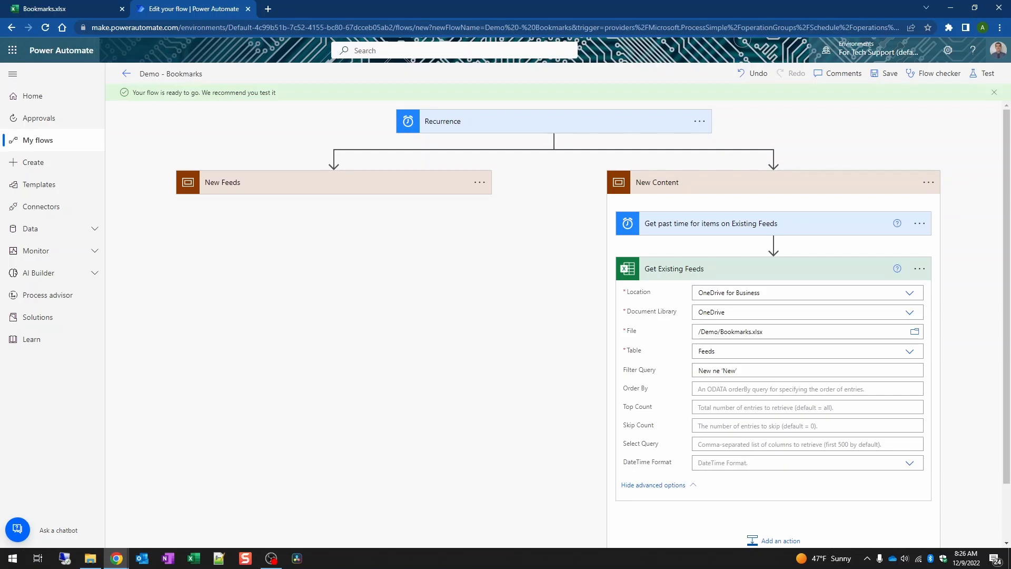
{"action": "left_click", "coordinate": [723, 267]}
- Add a "List all RSS feed items" action after Get Existing Feeds in the New Content scope
{"action": "left_click", "coordinate": [779, 332]}
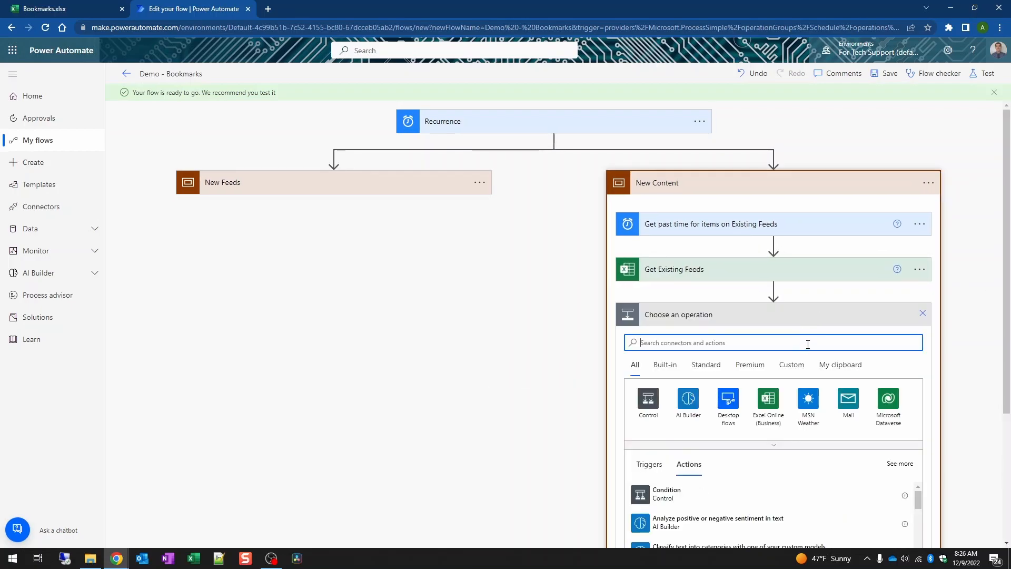
{"action": "type", "text": "rss feed"}
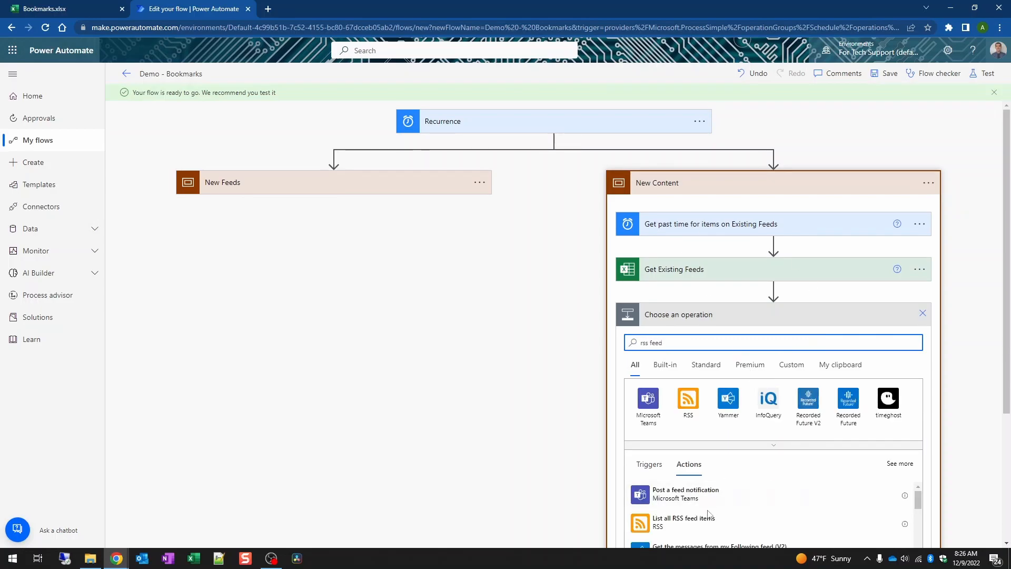
{"action": "left_click", "coordinate": [708, 521]}
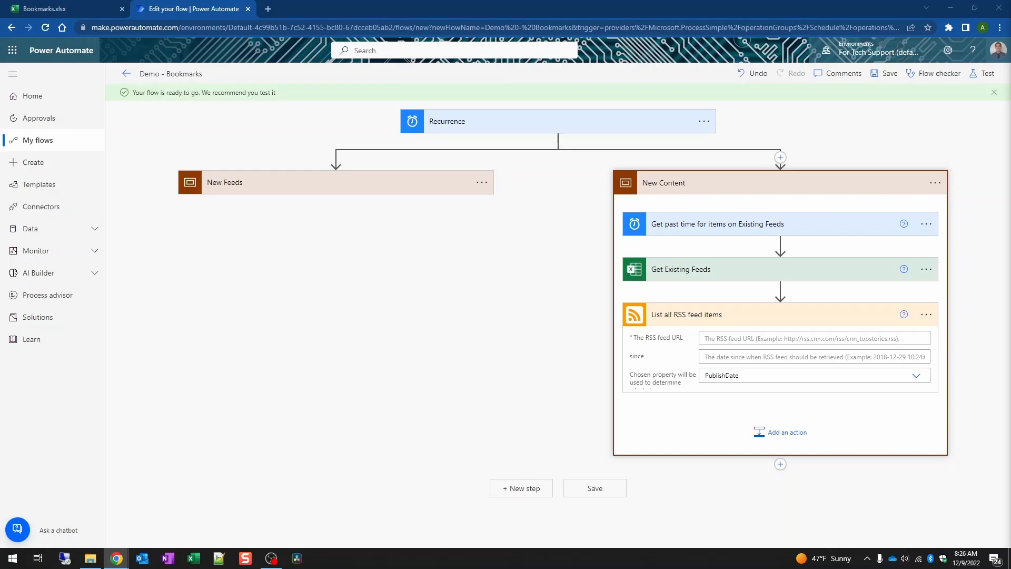
- Rename the RSS action in the New Content scope to "List all RSS feed items on Existing Feed"
{"action": "left_click", "coordinate": [926, 315]}
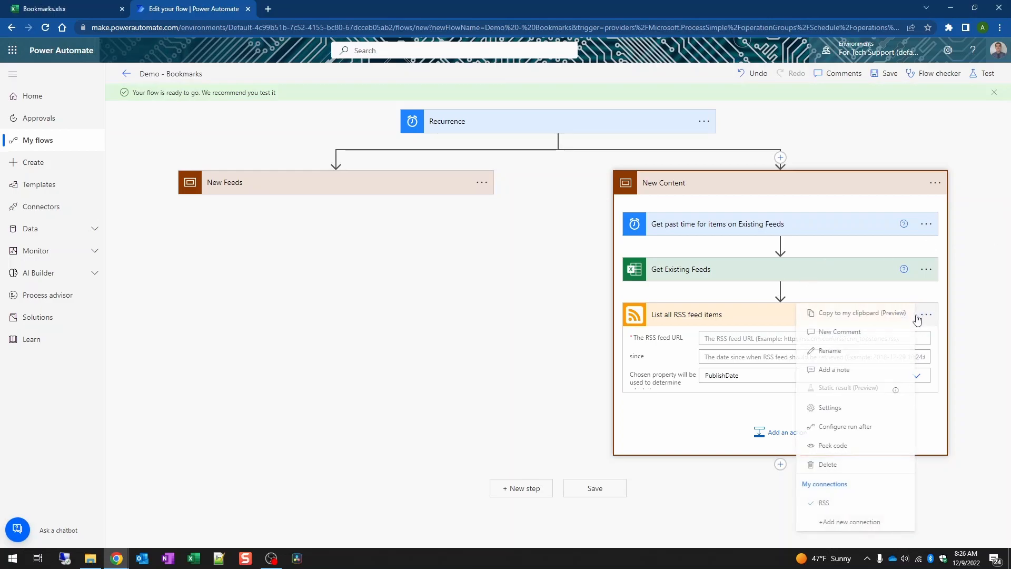
{"action": "left_click", "coordinate": [890, 351]}
{"action": "key", "text": "End"}
{"action": "type", "text": "on Existing Feed"}
{"action": "left_click", "coordinate": [564, 355]}
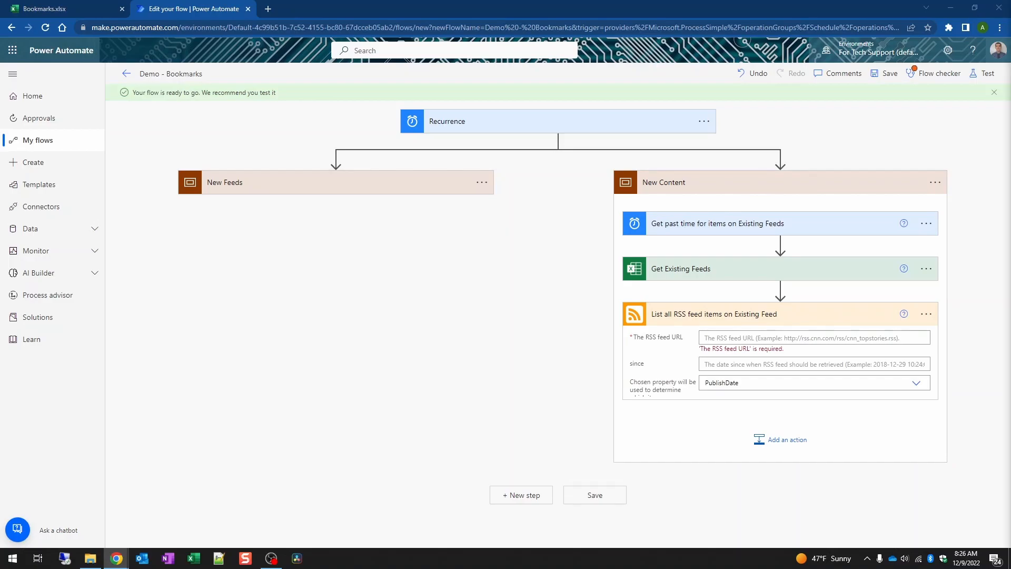
- Set the RSS feed URL to the Feed value from Get Existing Feeds and rename the enclosing loop "Apply to each Existing Feed"
{"action": "left_click", "coordinate": [772, 339]}
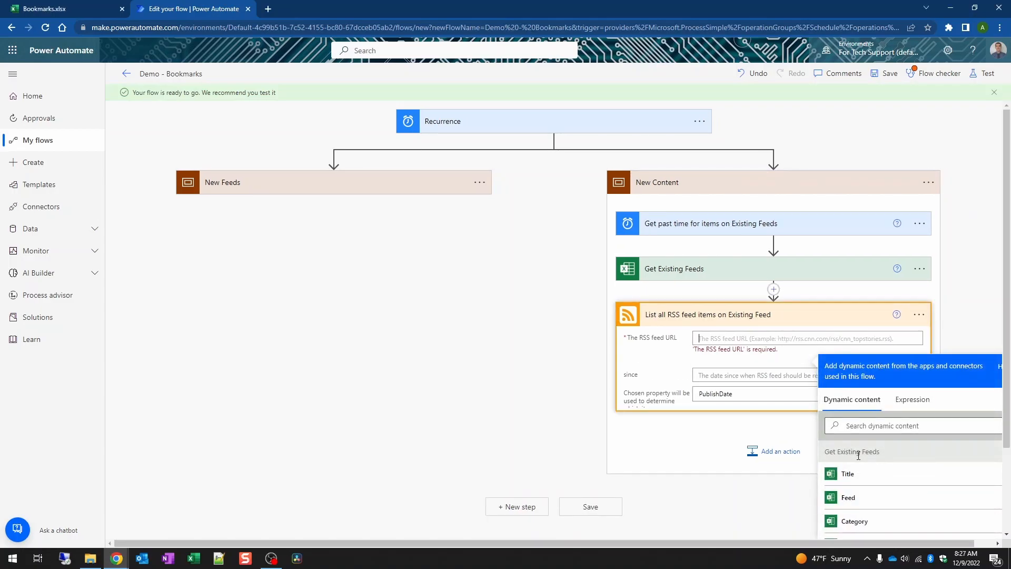
{"action": "left_click", "coordinate": [848, 497]}
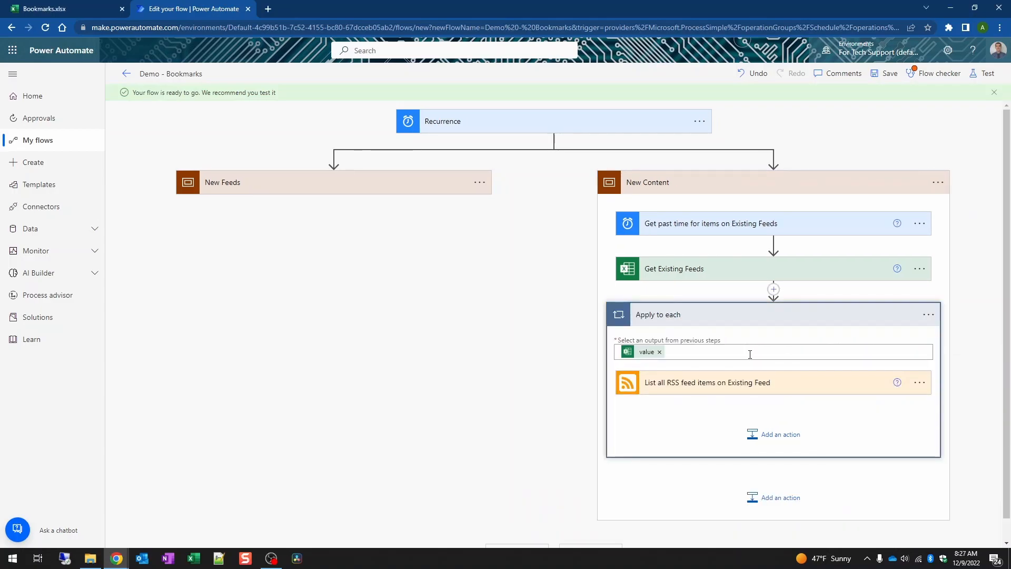
{"action": "left_click", "coordinate": [928, 315]}
{"action": "left_click", "coordinate": [866, 350]}
{"action": "key", "text": "End"}
{"action": "type", "text": "Existing Feed"}
{"action": "left_click", "coordinate": [508, 386]}
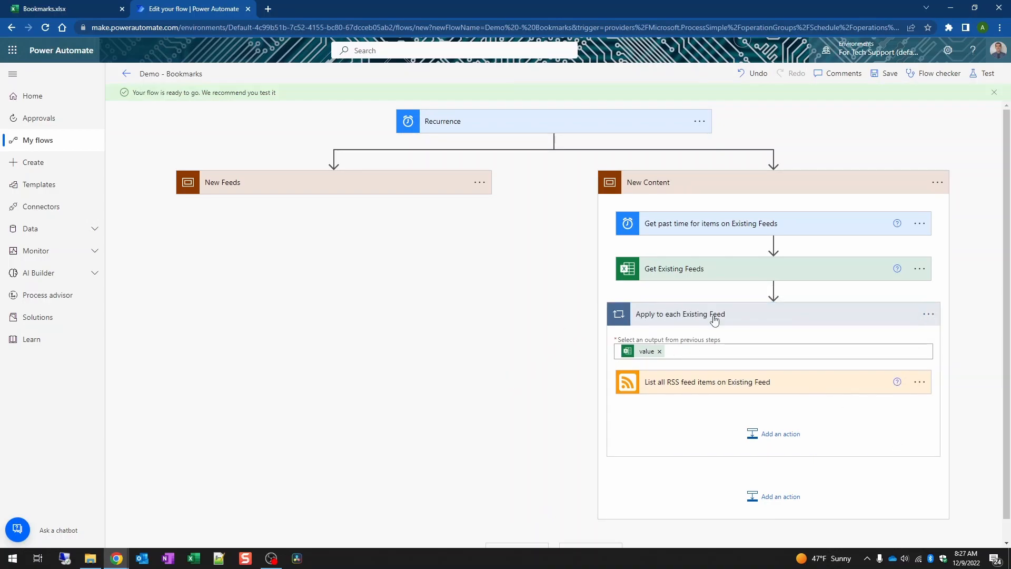
- Set the RSS action's since value to Past time from Get past time for items on Existing Feeds
{"action": "left_click", "coordinate": [836, 385]}
{"action": "scroll", "coordinate": [779, 405], "scroll_direction": "down", "scroll_amount": 2}
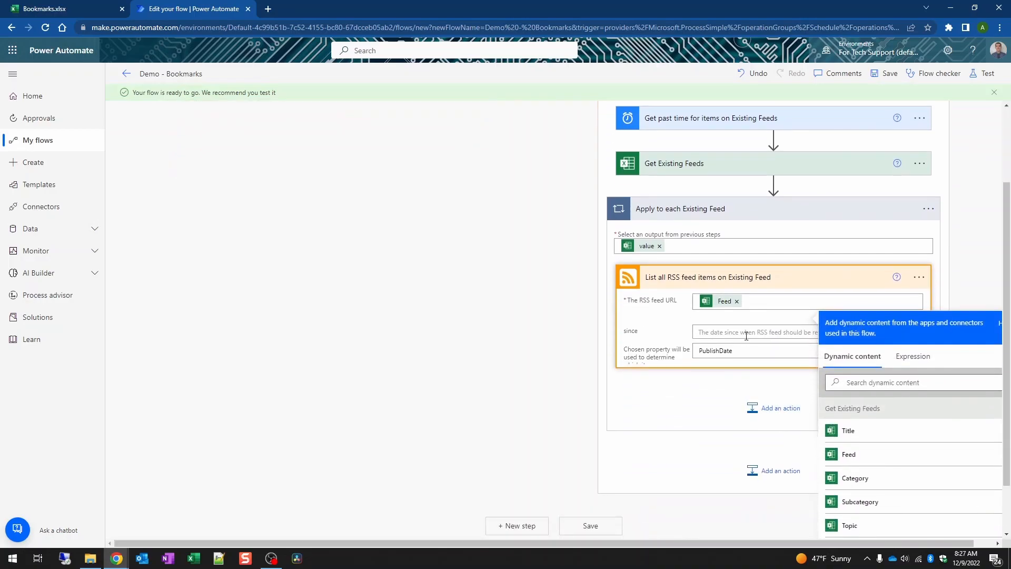
{"action": "scroll", "coordinate": [884, 435], "scroll_direction": "down", "scroll_amount": 4}
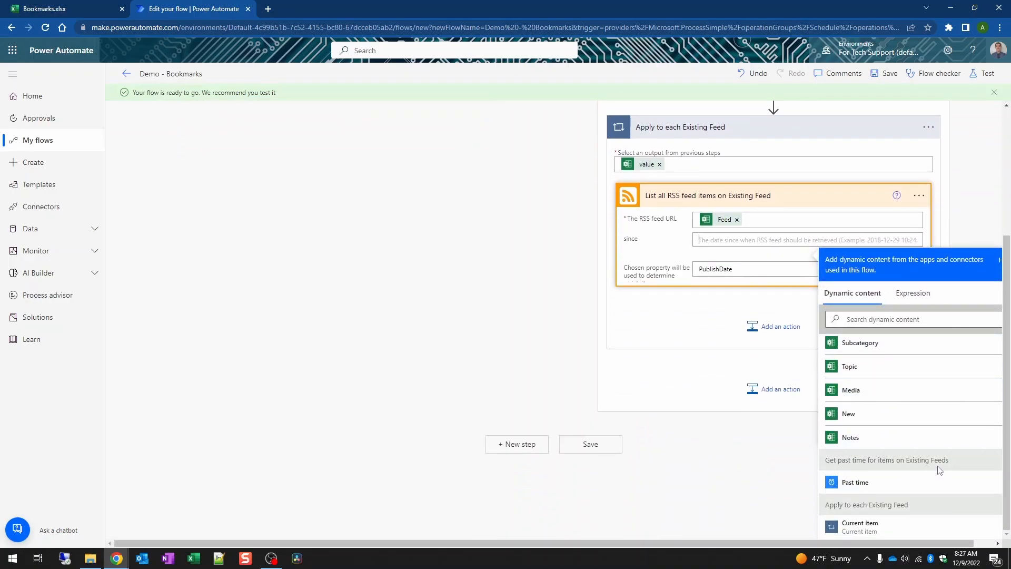
{"action": "left_click", "coordinate": [883, 493]}
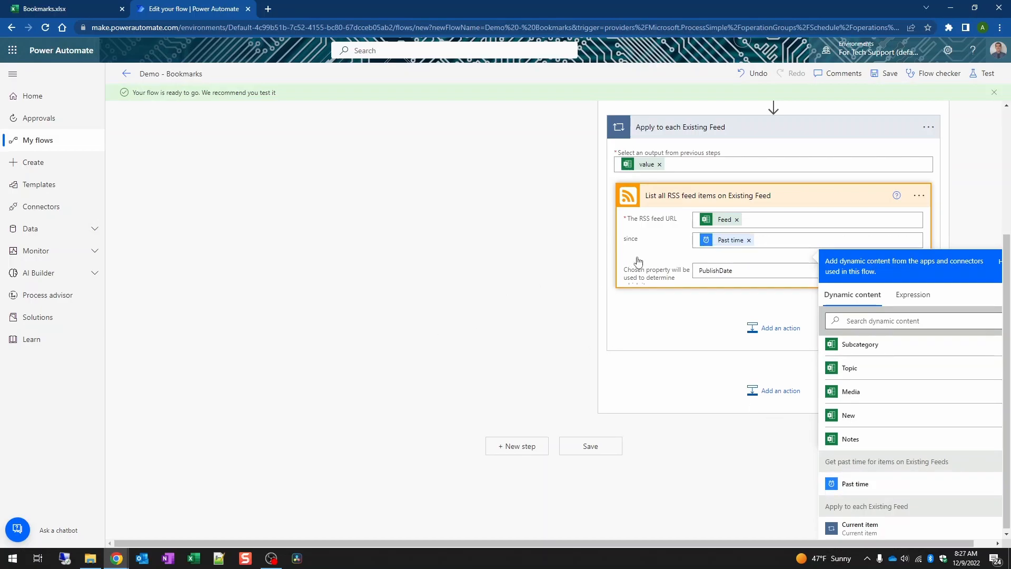
{"action": "left_click", "coordinate": [723, 326]}
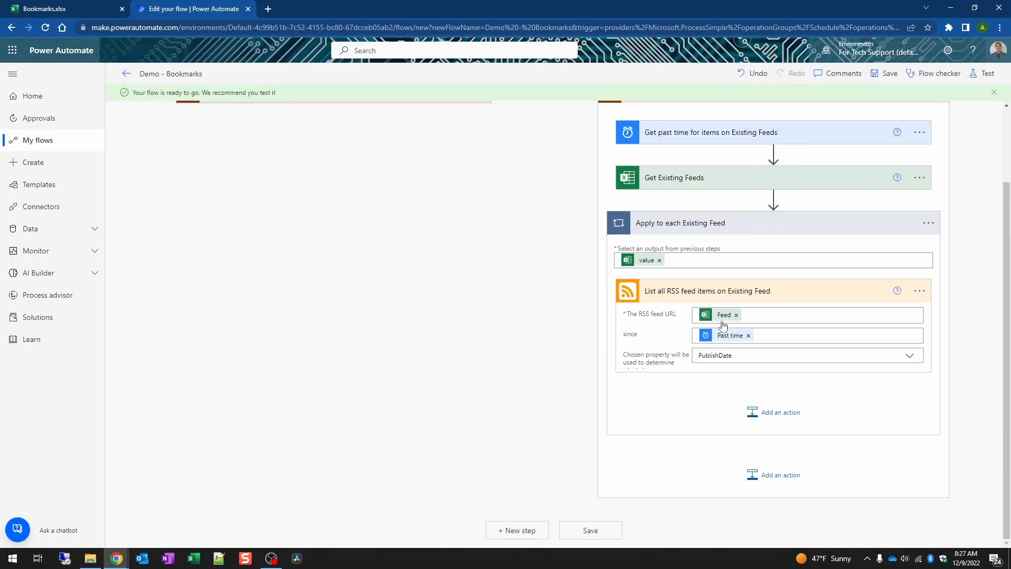
- Add an Excel "Add a row into a table" action after the RSS action inside the Apply to each Existing Feed loop
{"action": "left_click", "coordinate": [789, 415]}
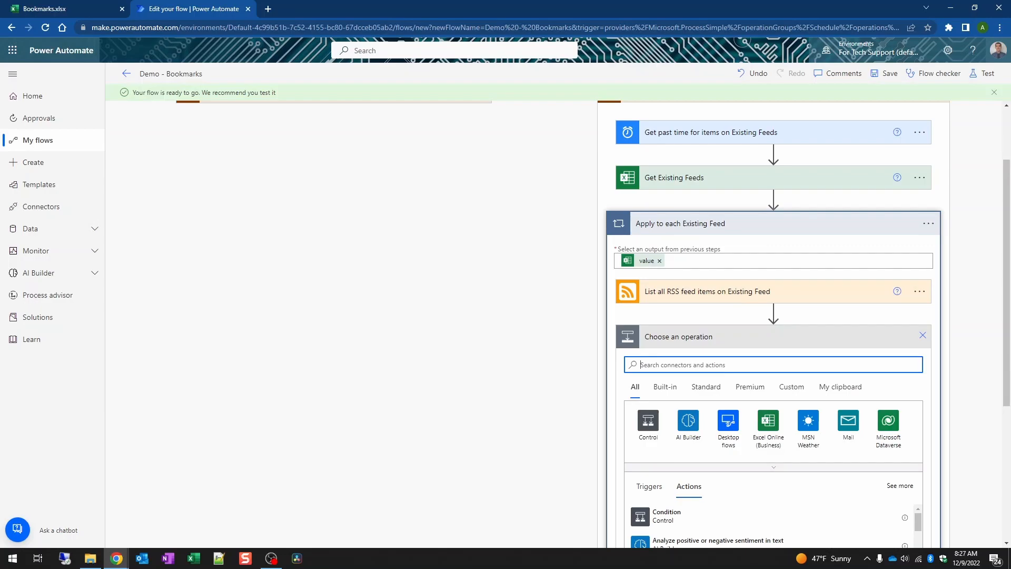
{"action": "type", "text": "add a row"}
{"action": "scroll", "coordinate": [771, 438], "scroll_direction": "down", "scroll_amount": 1}
{"action": "scroll", "coordinate": [778, 437], "scroll_direction": "down", "scroll_amount": 2}
{"action": "left_click", "coordinate": [719, 393]}
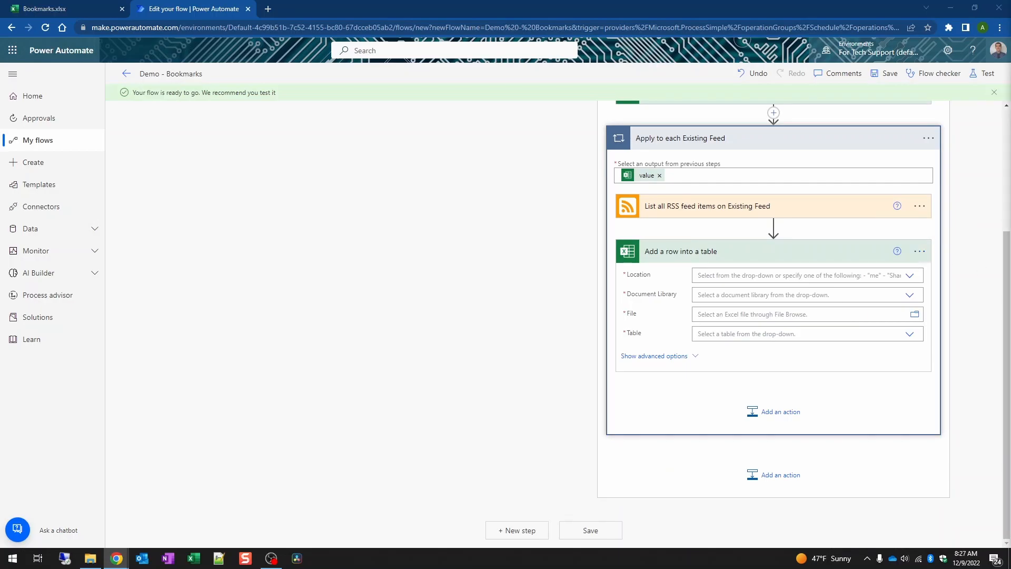
- Rename the Add a row into a table action to "Add item from Existing Feed to News table"
{"action": "left_click", "coordinate": [925, 254]}
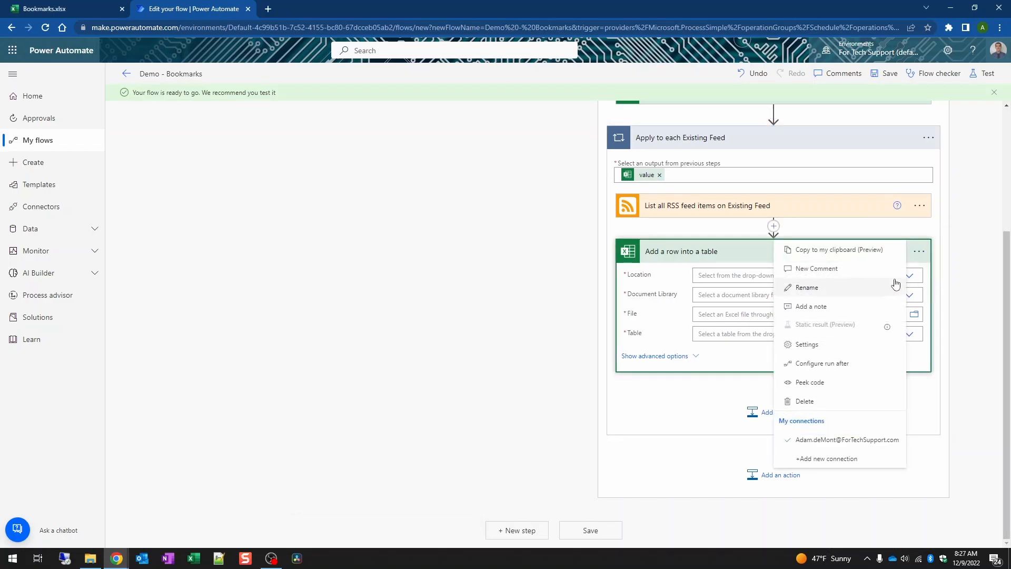
{"action": "left_click", "coordinate": [866, 288]}
{"action": "type", "text": "Add item from Existing Feed to News table"}
{"action": "key", "text": "Return"}
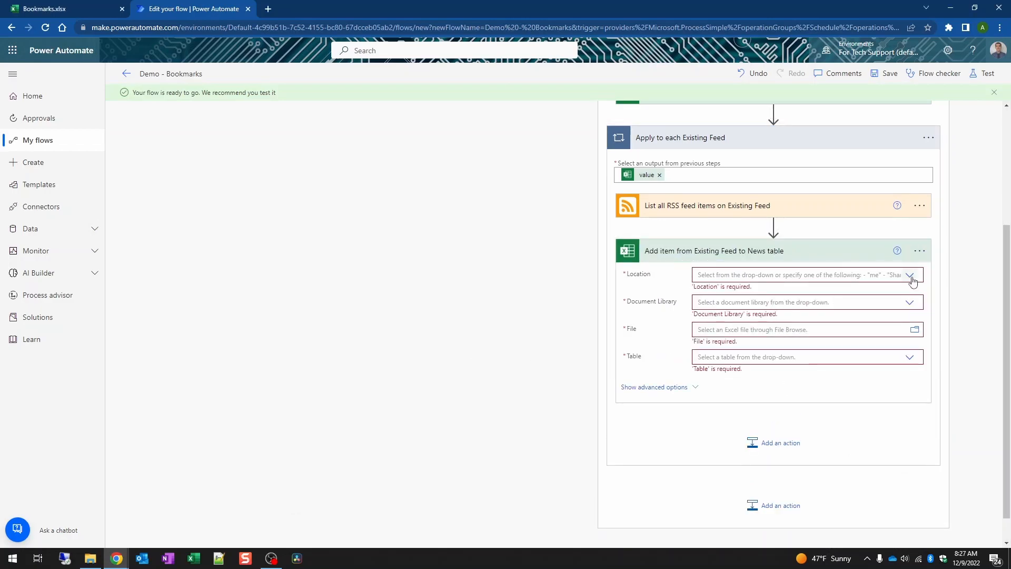
- Set the Excel action's location to OneDrive for Business and its document library to OneDrive
{"action": "left_click", "coordinate": [866, 276]}
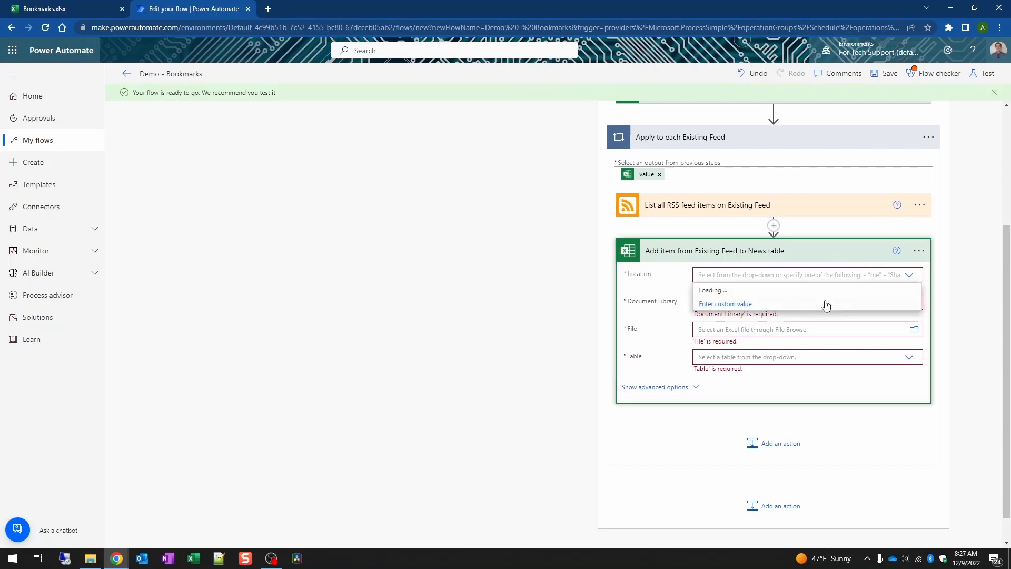
{"action": "left_click", "coordinate": [823, 291]}
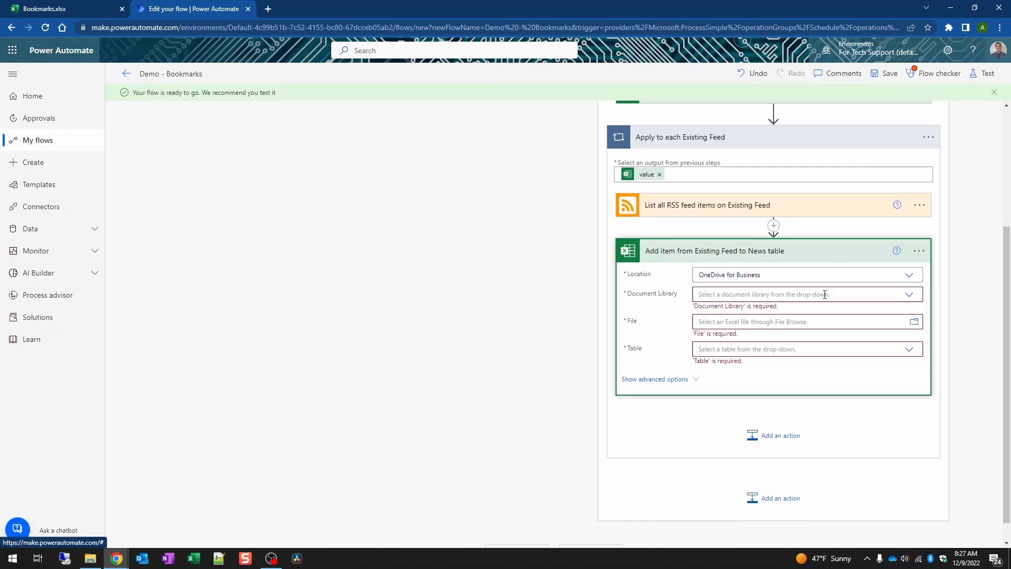
{"action": "left_click", "coordinate": [823, 294]}
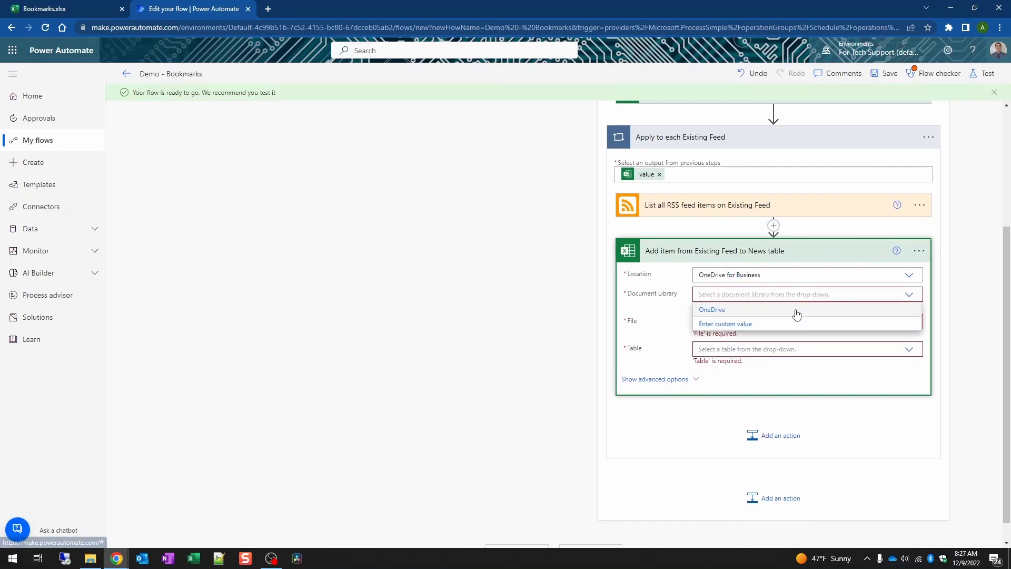
{"action": "left_click", "coordinate": [910, 310]}
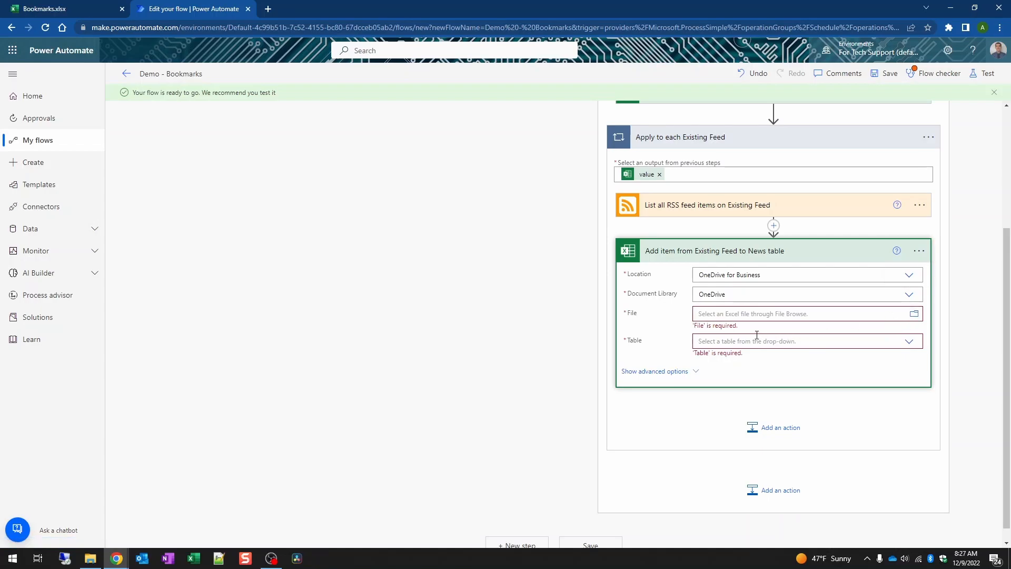
- Choose the file /Demo/Bookmarks.xlsx and the News table for the Excel action
{"action": "left_click", "coordinate": [914, 314]}
{"action": "left_click", "coordinate": [889, 339]}
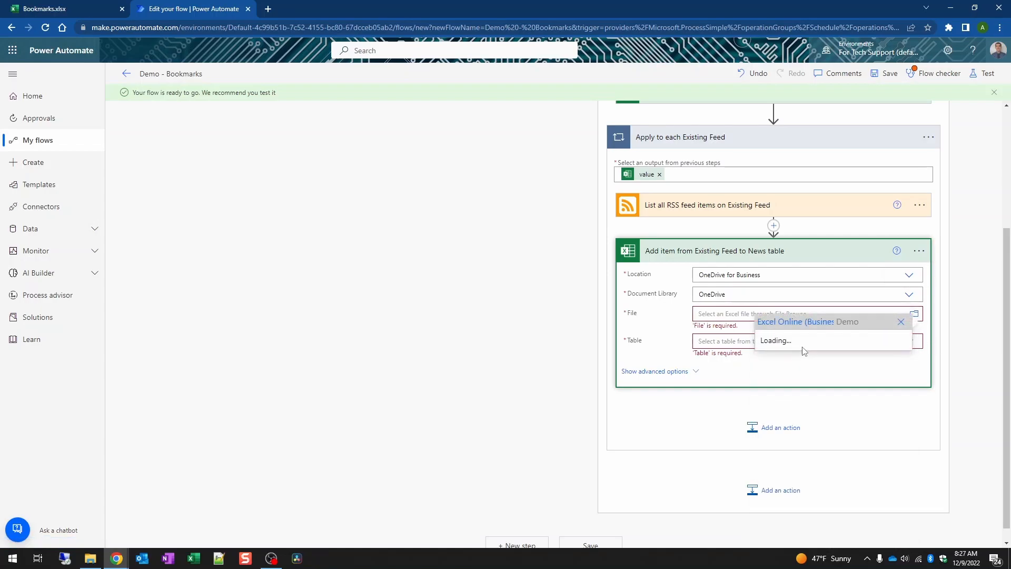
{"action": "left_click", "coordinate": [802, 343]}
{"action": "left_click", "coordinate": [912, 341]}
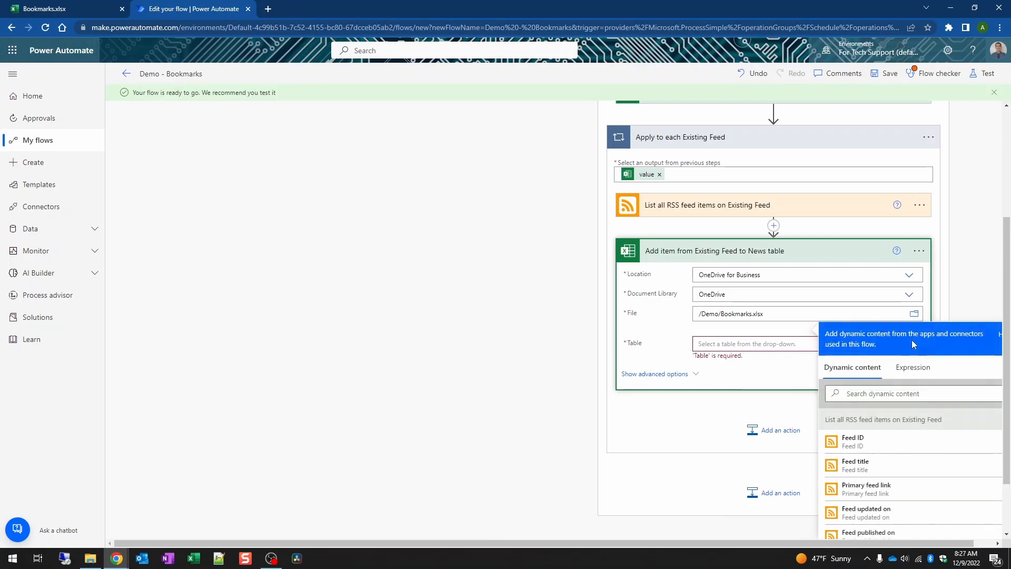
{"action": "left_click", "coordinate": [800, 342]}
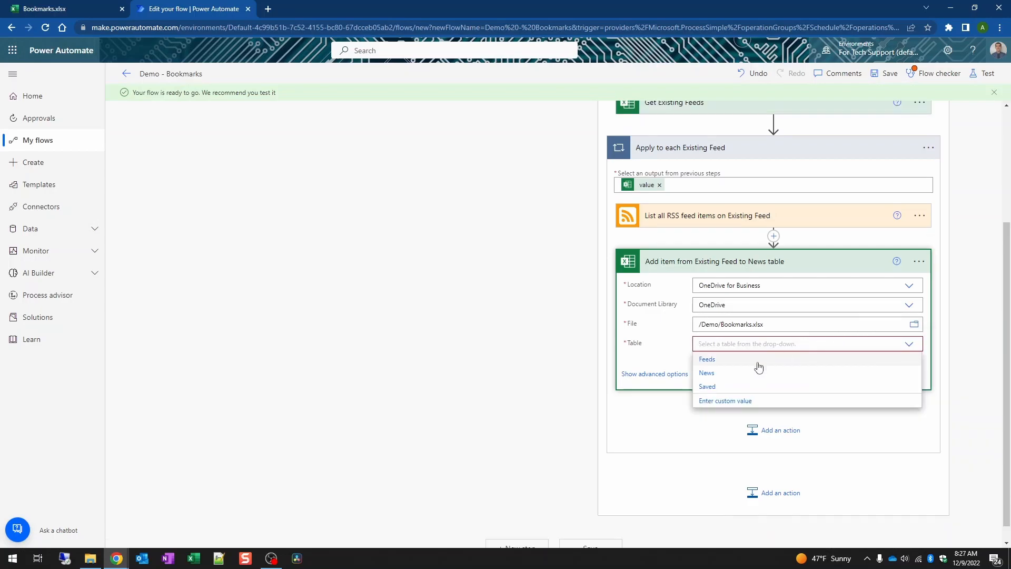
{"action": "left_click", "coordinate": [724, 375]}
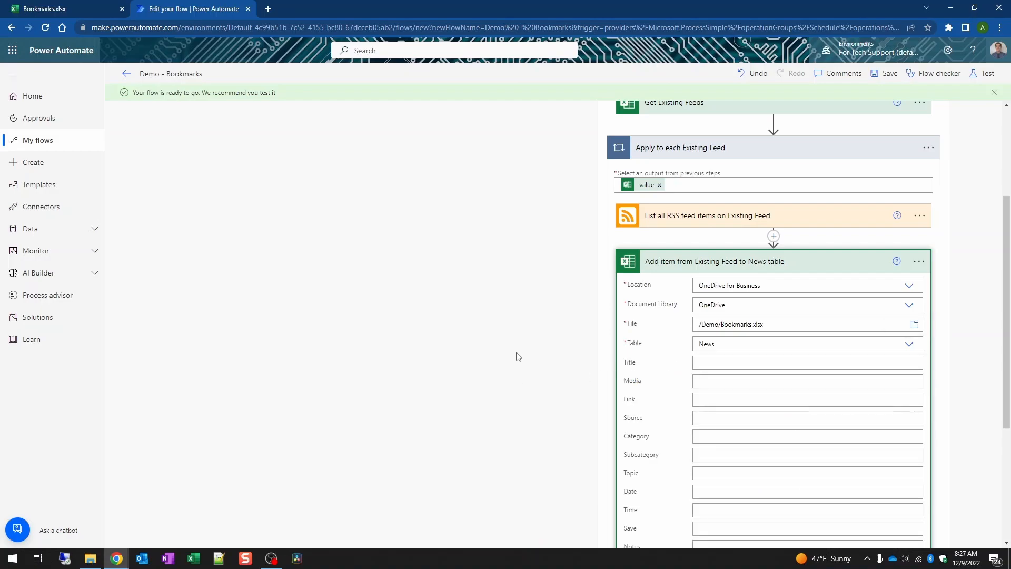
{"action": "scroll", "coordinate": [521, 327], "scroll_direction": "down", "scroll_amount": 3}
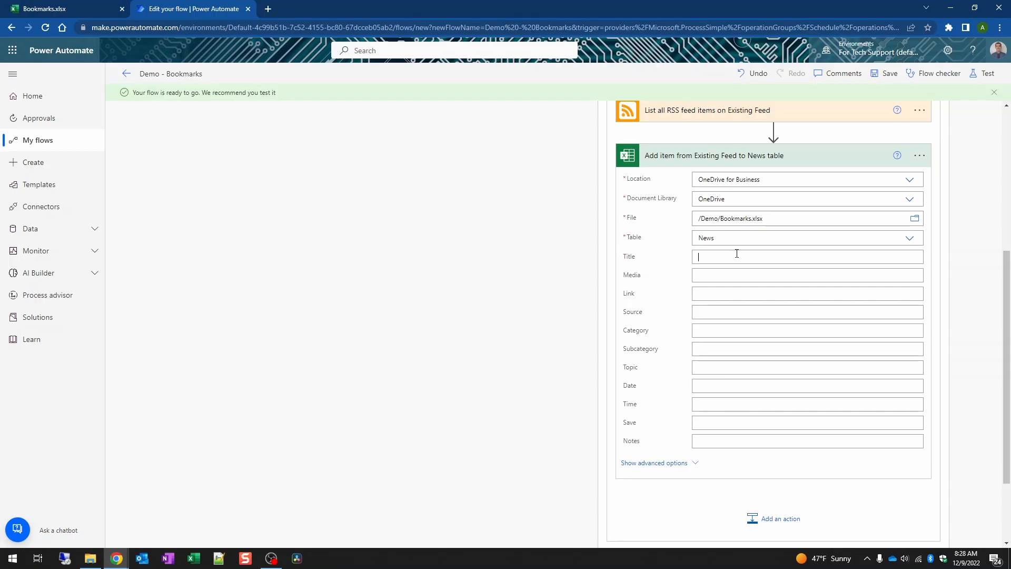
{"action": "scroll", "coordinate": [879, 448], "scroll_direction": "down", "scroll_amount": 5}
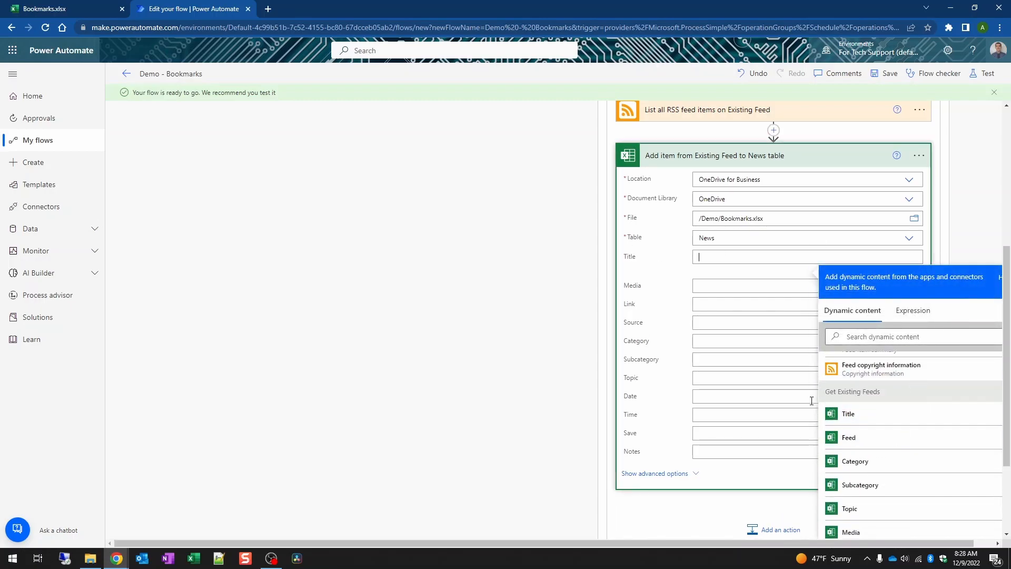
{"action": "left_click", "coordinate": [854, 437]}
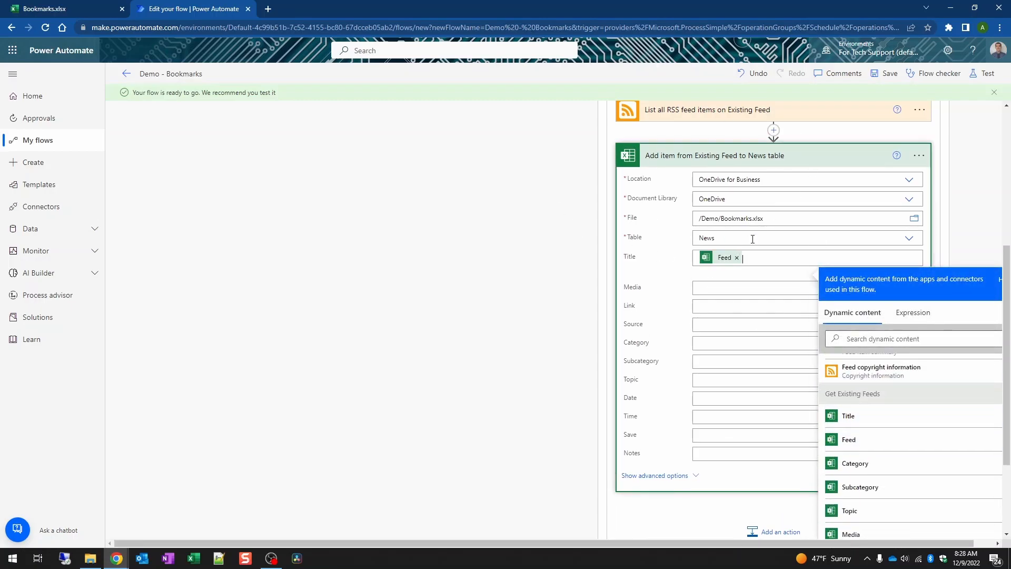
{"action": "scroll", "coordinate": [843, 287], "scroll_direction": "up", "scroll_amount": 2}
{"action": "scroll", "coordinate": [843, 287], "scroll_direction": "down", "scroll_amount": 1}
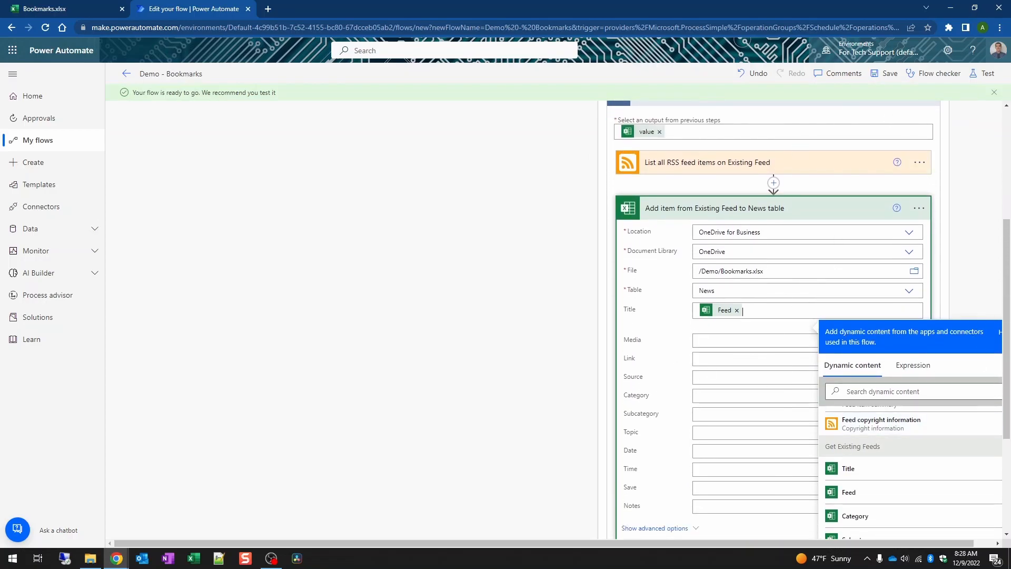
{"action": "scroll", "coordinate": [984, 201], "scroll_direction": "up", "scroll_amount": 2}
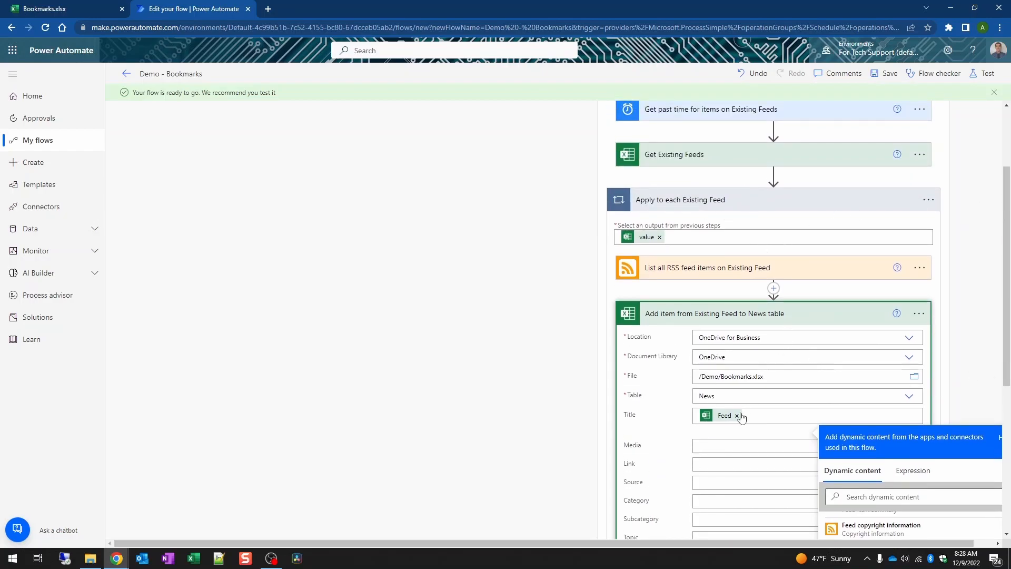
{"action": "scroll", "coordinate": [758, 415], "scroll_direction": "down", "scroll_amount": 1}
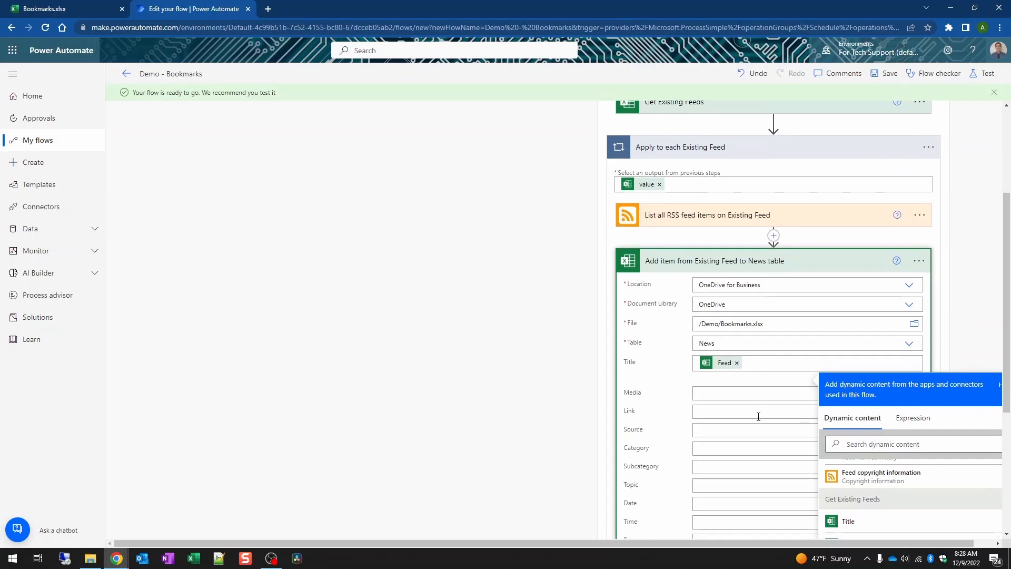
{"action": "scroll", "coordinate": [907, 462], "scroll_direction": "down", "scroll_amount": 3}
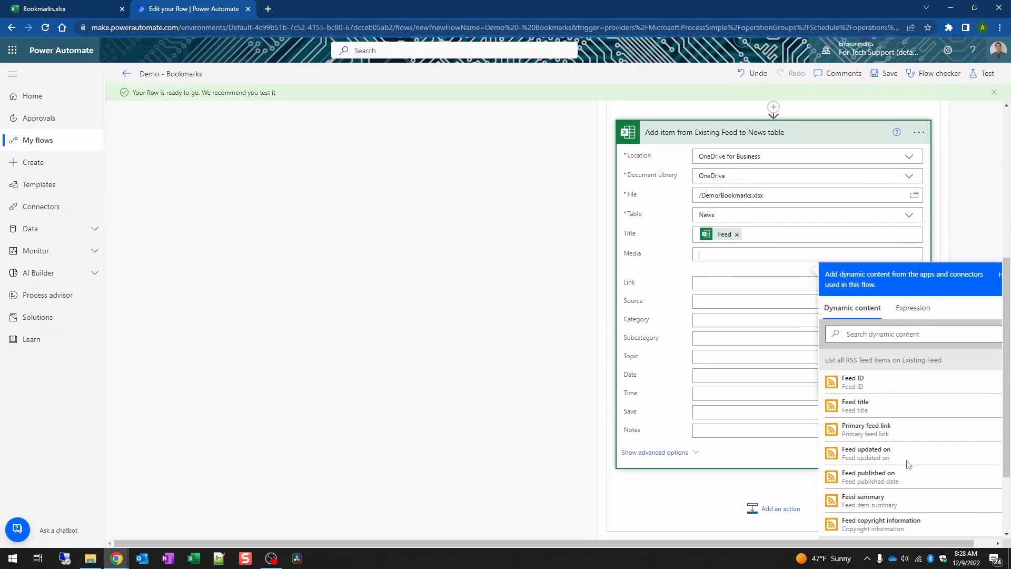
{"action": "left_click", "coordinate": [737, 216]}
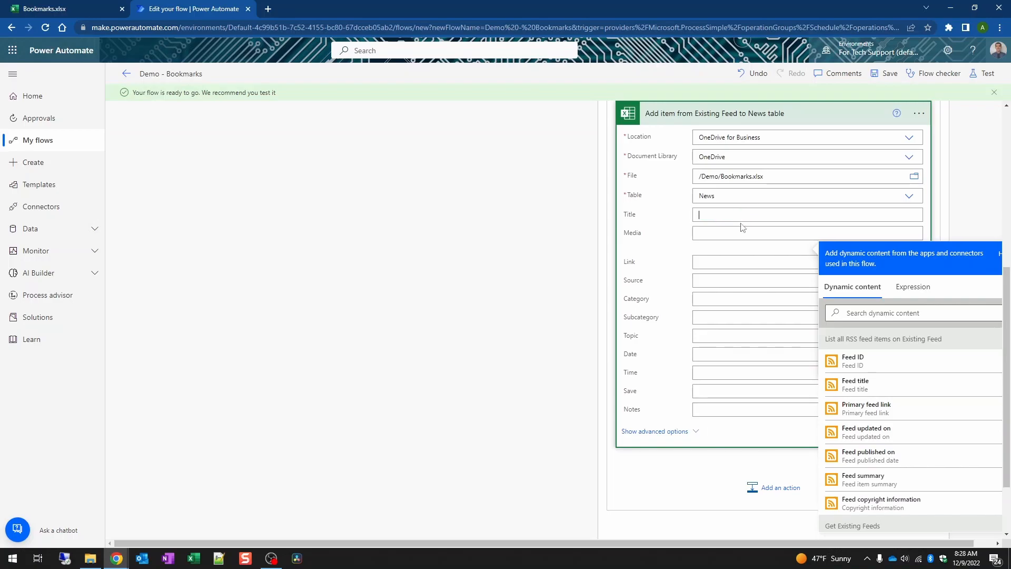
- Map the News table's Title column to the Feed title value from the RSS action
{"action": "left_click", "coordinate": [705, 217]}
{"action": "scroll", "coordinate": [761, 269], "scroll_direction": "up", "scroll_amount": 2}
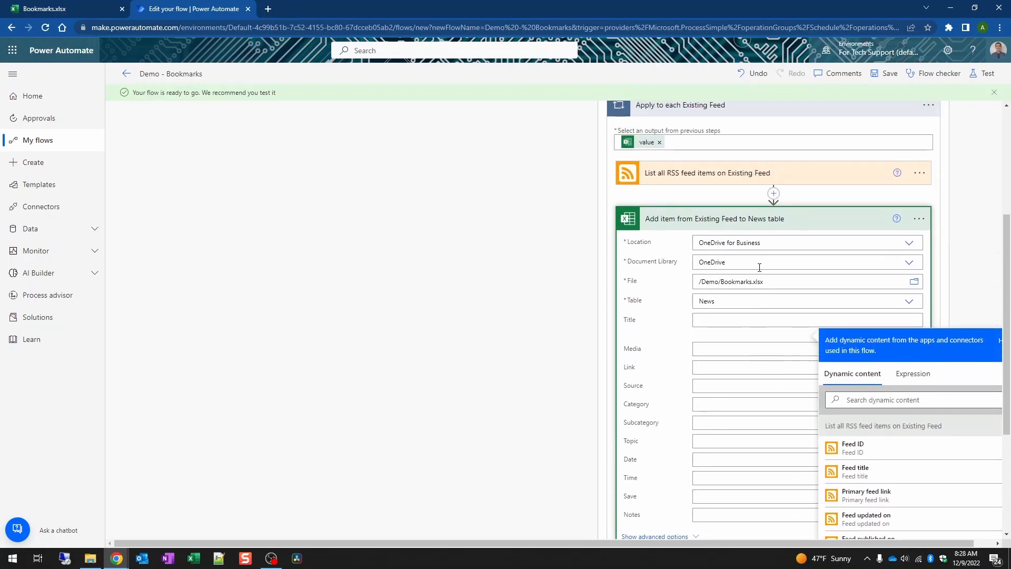
{"action": "left_click", "coordinate": [860, 473]}
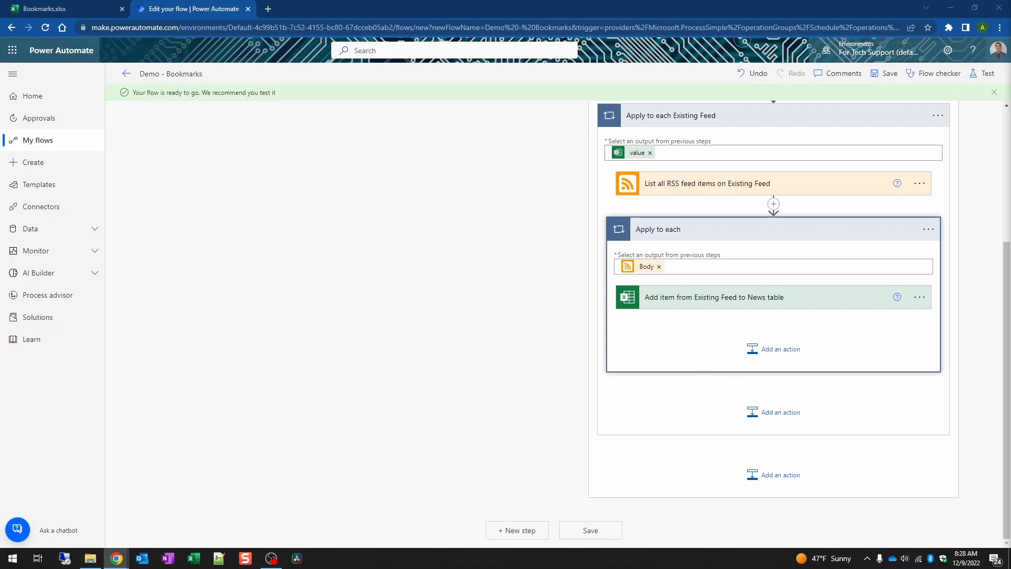
- Rename the inner Apply to each loop to "Apply to each item from Existing Feed"
{"action": "left_click", "coordinate": [931, 230]}
{"action": "left_click", "coordinate": [867, 267]}
{"action": "type", "text": "Apply to each item from Existing Feed"}
{"action": "left_click", "coordinate": [517, 284]}
- Map the News table's Media column to Media from Get Existing Feeds and the Link column to Primary feed link
{"action": "left_click", "coordinate": [820, 308]}
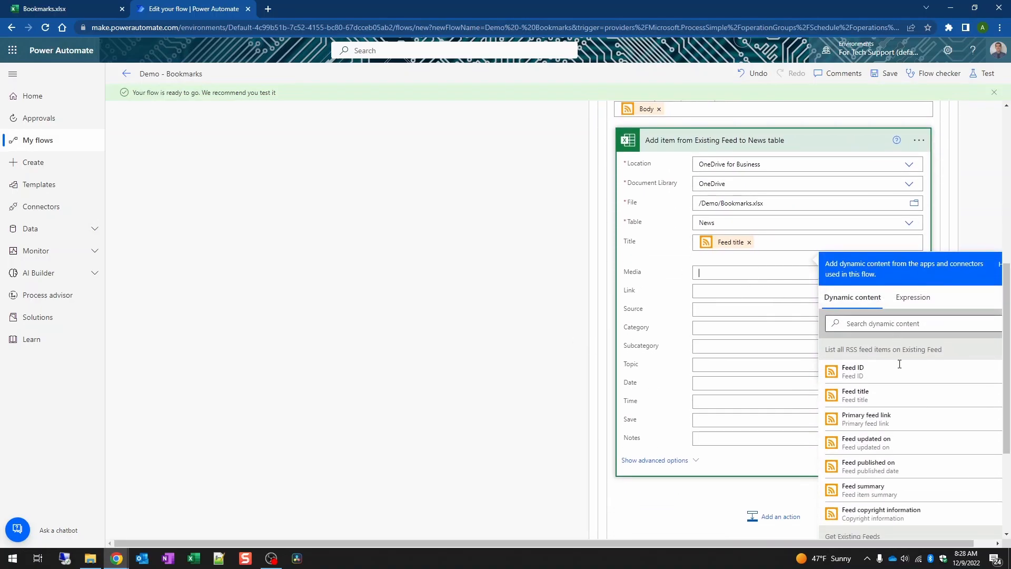
{"action": "scroll", "coordinate": [779, 295], "scroll_direction": "down", "scroll_amount": 3}
{"action": "scroll", "coordinate": [890, 364], "scroll_direction": "down", "scroll_amount": 4}
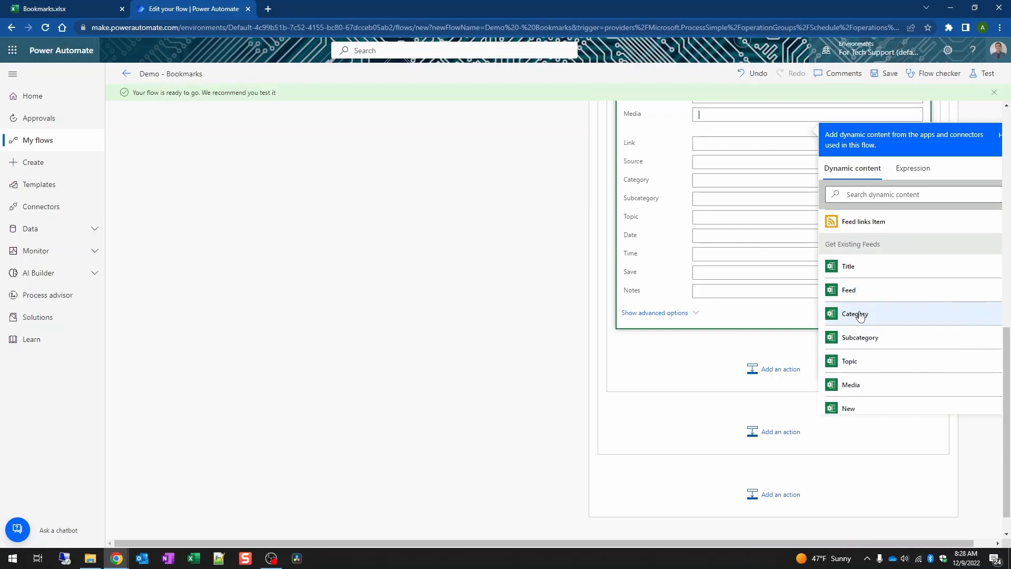
{"action": "left_click", "coordinate": [862, 385]}
{"action": "scroll", "coordinate": [747, 251], "scroll_direction": "up", "scroll_amount": 1}
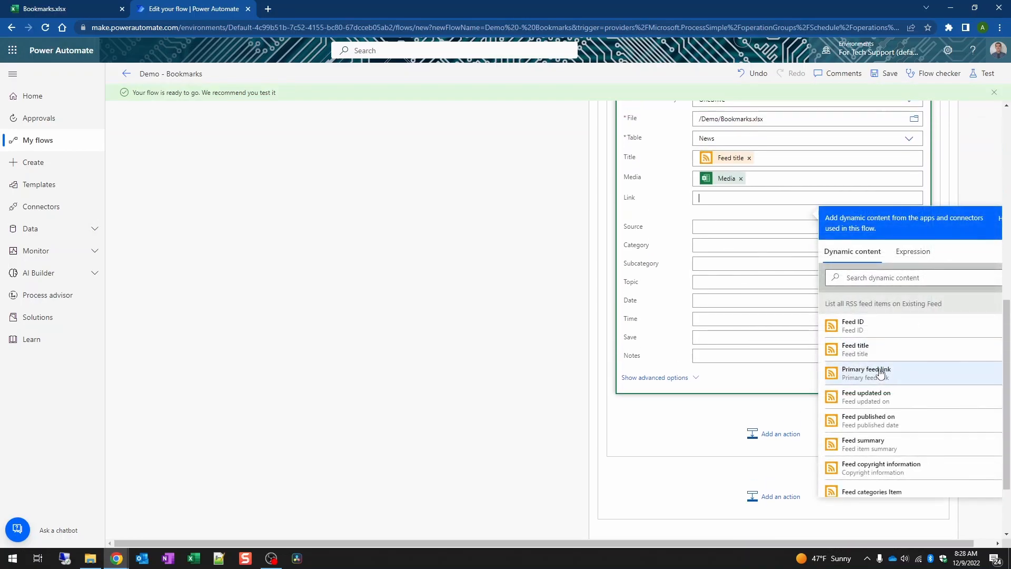
{"action": "left_click", "coordinate": [879, 373]}
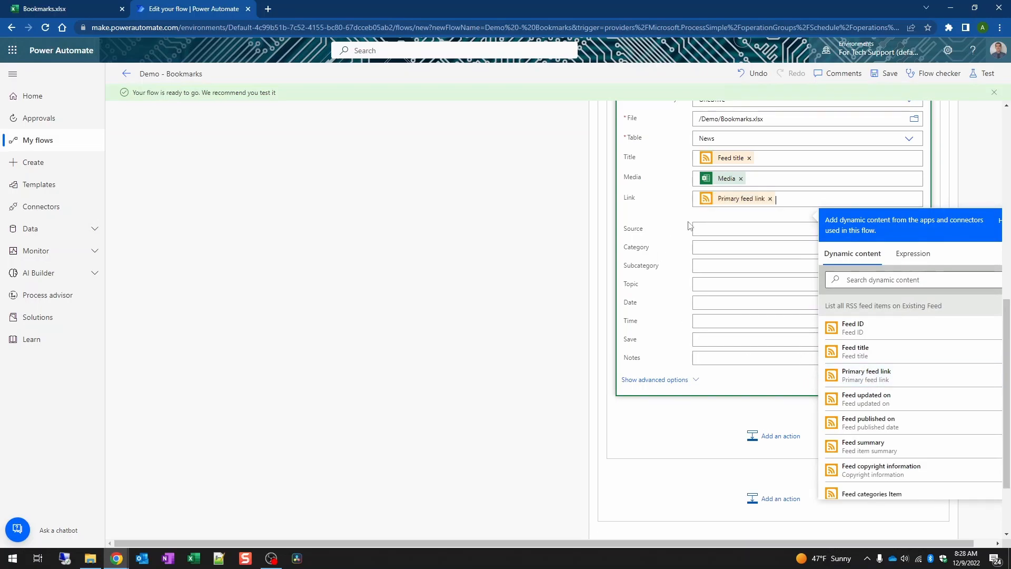
- Map the News table's Source column to Title and the Category column to Category, both from Get Existing Feeds
{"action": "scroll", "coordinate": [887, 416], "scroll_direction": "down", "scroll_amount": 4}
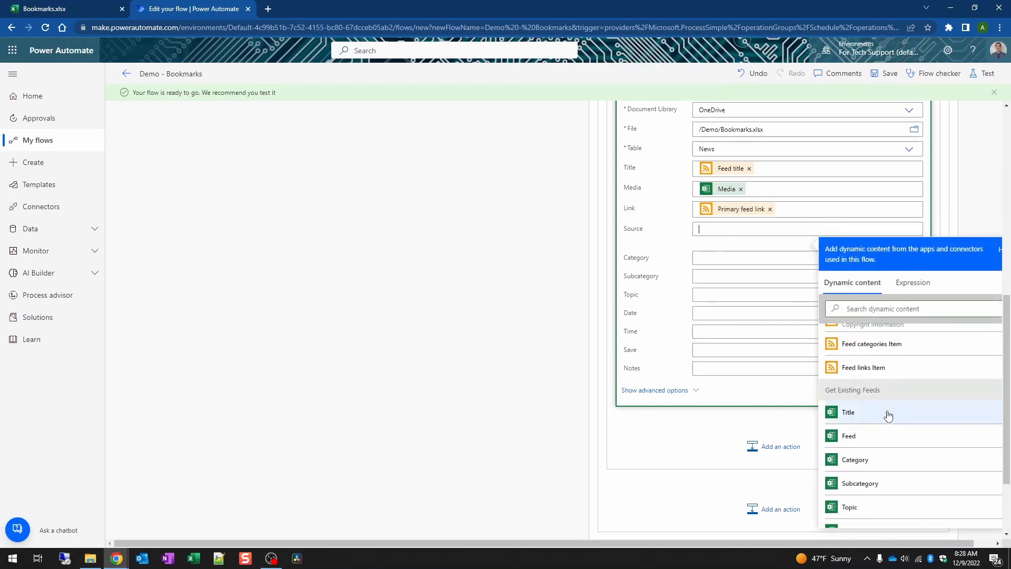
{"action": "left_click", "coordinate": [858, 382]}
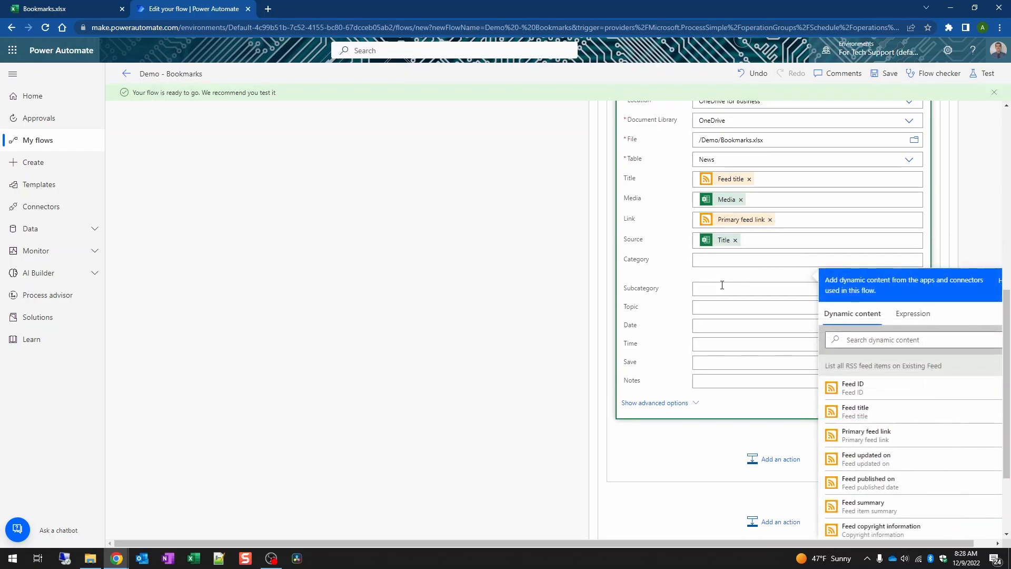
{"action": "scroll", "coordinate": [927, 436], "scroll_direction": "down", "scroll_amount": 4}
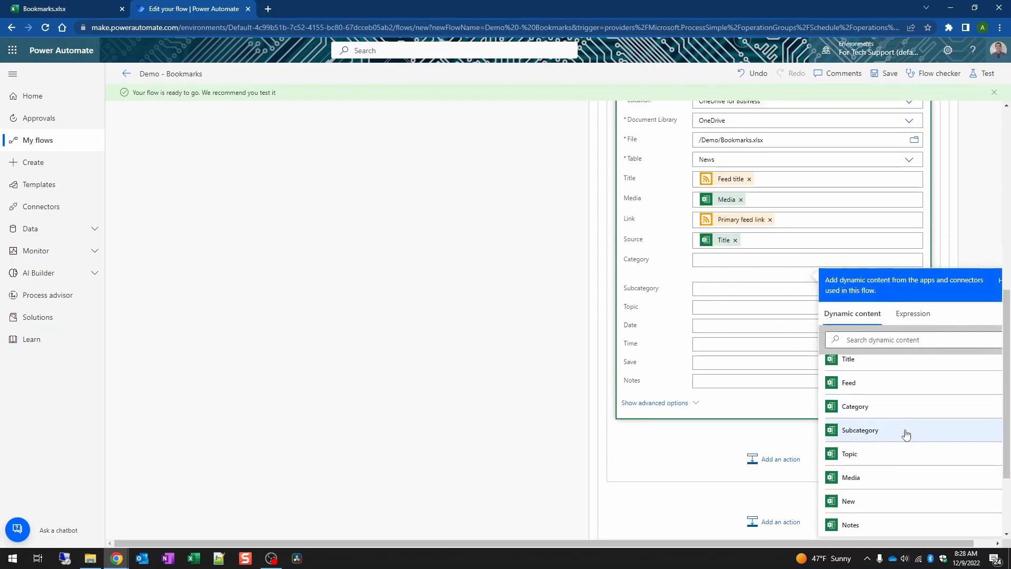
{"action": "left_click", "coordinate": [874, 415]}
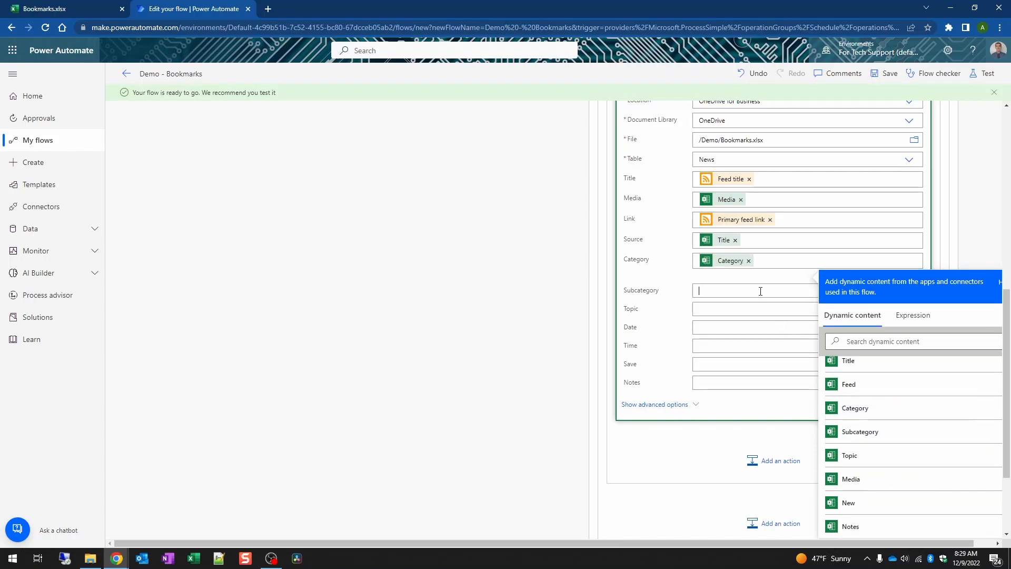
- Map the News table's Subcategory and Topic columns to the matching Subcategory and Topic values from Get Existing Feeds
{"action": "scroll", "coordinate": [874, 380], "scroll_direction": "down", "scroll_amount": 5}
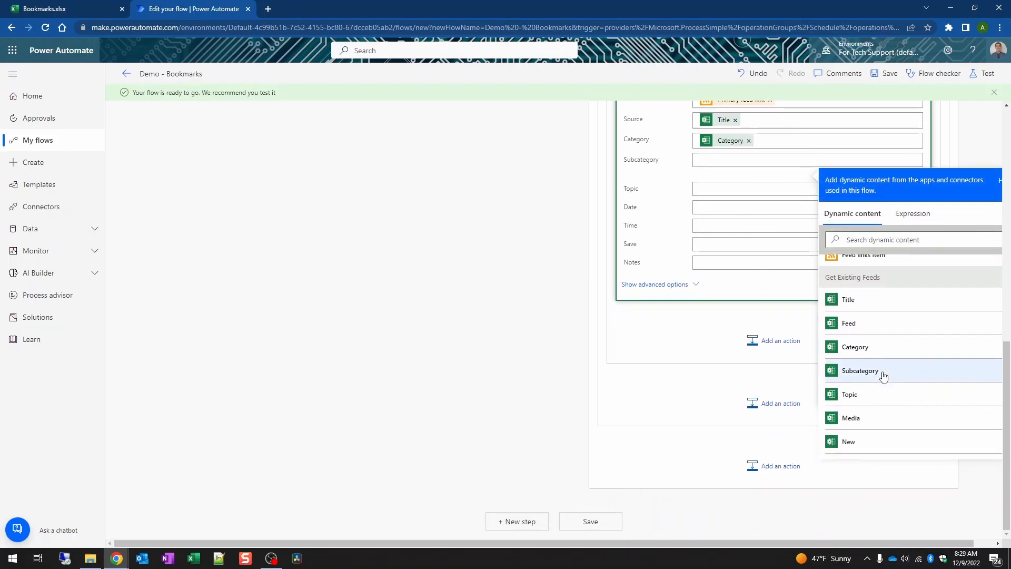
{"action": "scroll", "coordinate": [883, 375], "scroll_direction": "down", "scroll_amount": 1}
{"action": "left_click", "coordinate": [878, 343]}
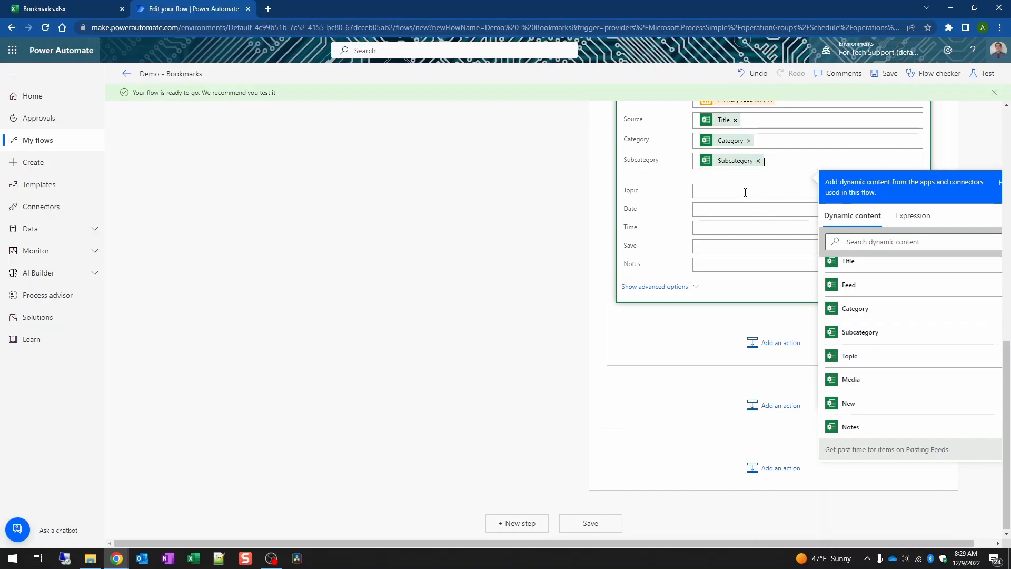
{"action": "left_click", "coordinate": [748, 190]}
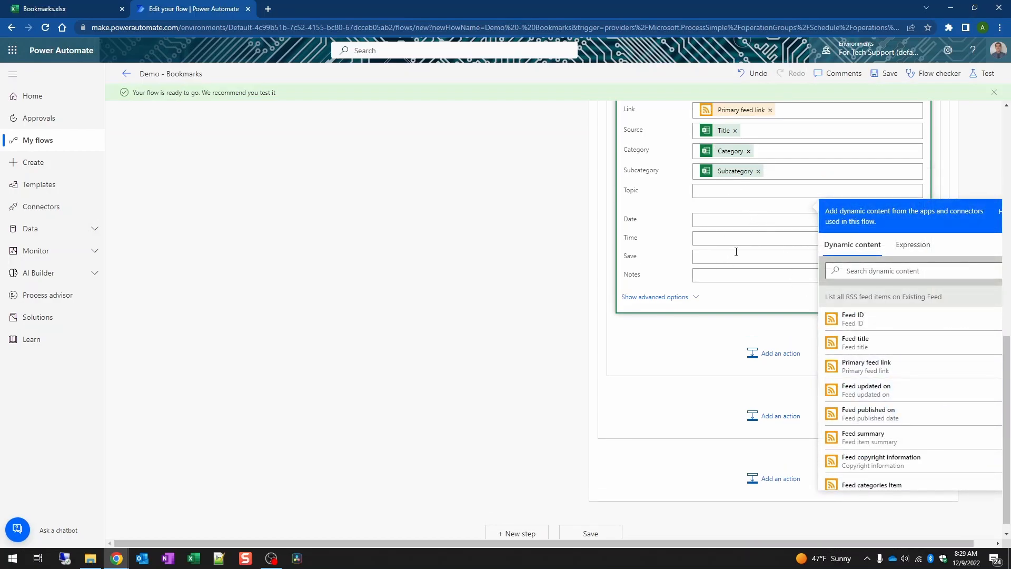
{"action": "scroll", "coordinate": [895, 395], "scroll_direction": "down", "scroll_amount": 5}
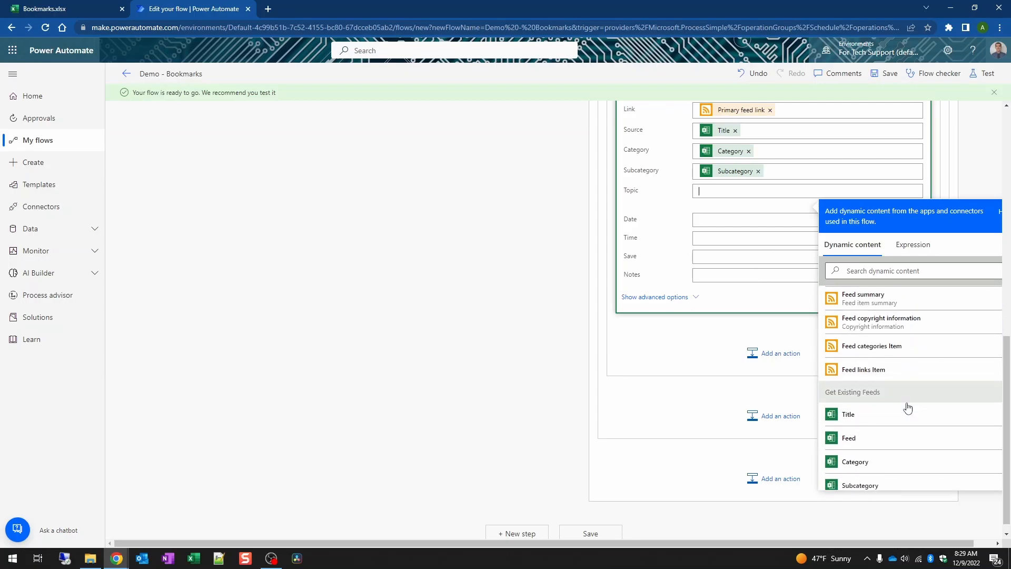
{"action": "left_click", "coordinate": [882, 393]}
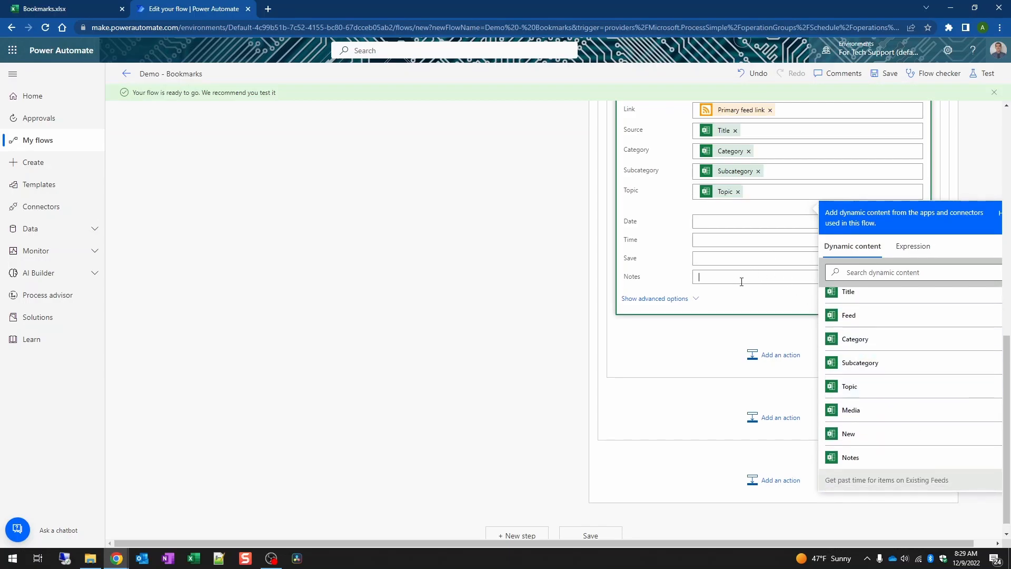
- Map the News table's Notes column to the Notes value from Get Existing Feeds
{"action": "left_click", "coordinate": [739, 282]}
{"action": "left_click", "coordinate": [913, 340]}
{"action": "scroll", "coordinate": [907, 447], "scroll_direction": "down", "scroll_amount": 3}
{"action": "scroll", "coordinate": [903, 445], "scroll_direction": "up", "scroll_amount": 6}
{"action": "left_click", "coordinate": [853, 341]}
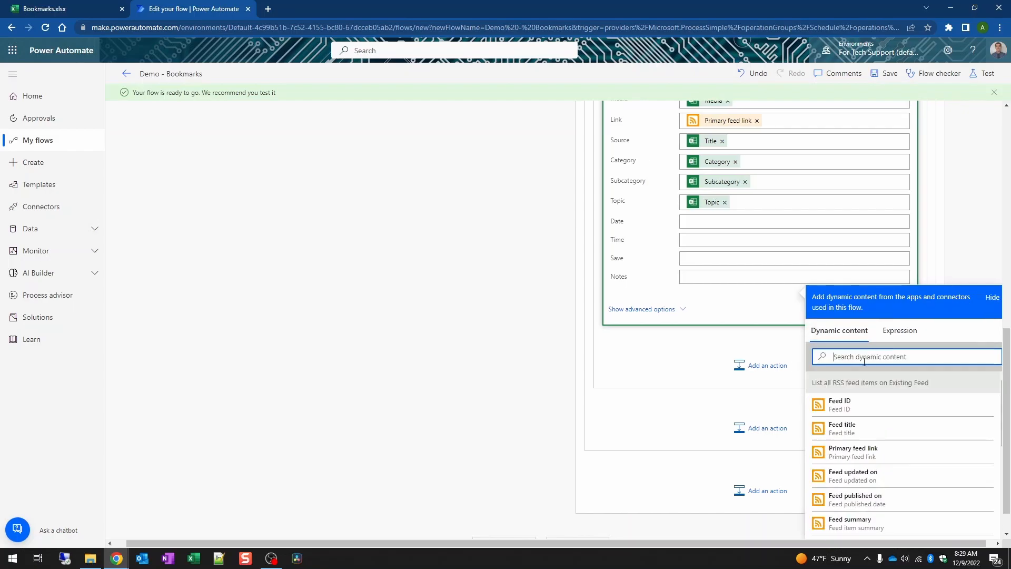
{"action": "scroll", "coordinate": [895, 453], "scroll_direction": "down", "scroll_amount": 5}
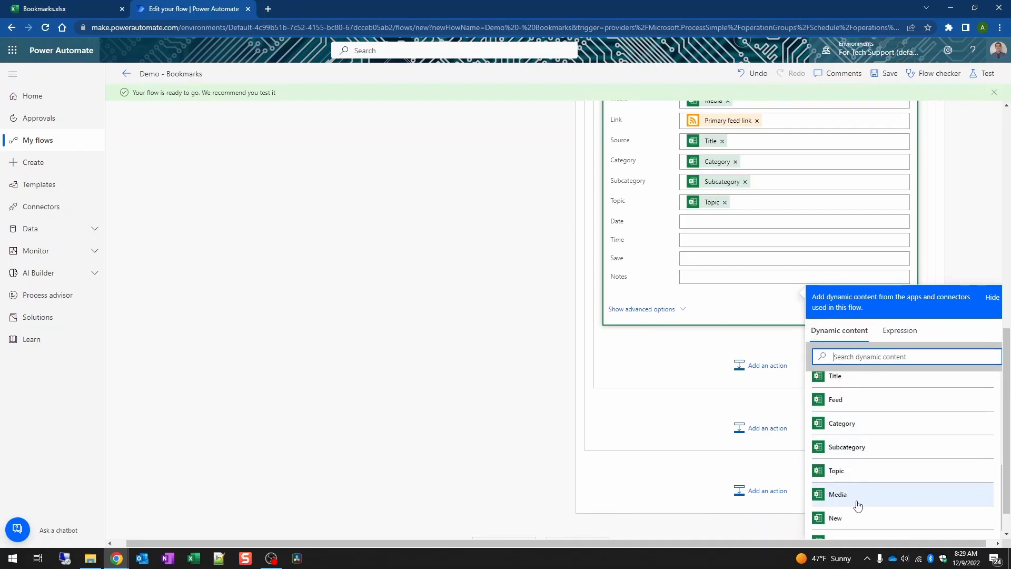
{"action": "scroll", "coordinate": [858, 506], "scroll_direction": "down", "scroll_amount": 2}
{"action": "left_click", "coordinate": [857, 438]}
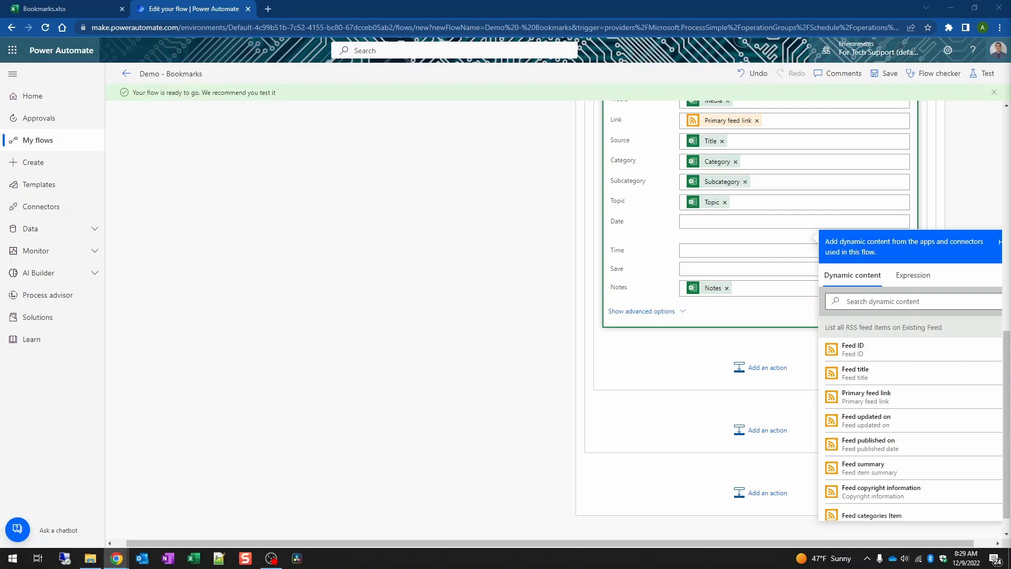
- Fill the News table's Date and Time columns with the prepared convertFromUtc expressions
{"action": "left_click", "coordinate": [913, 276]}
{"action": "key", "text": "ctrl+v"}
{"action": "left_click", "coordinate": [846, 335]}
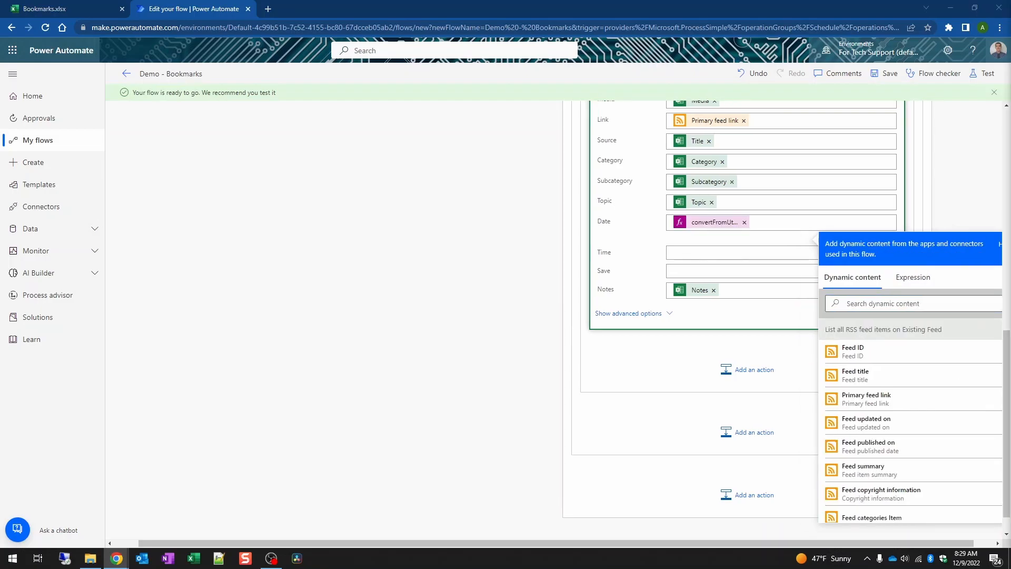
{"action": "left_click", "coordinate": [787, 254]}
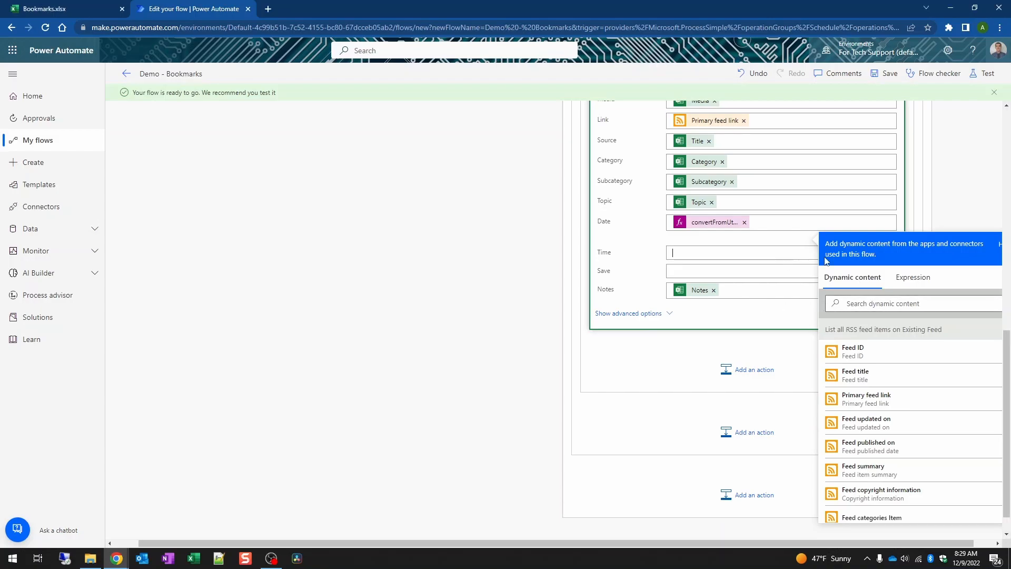
{"action": "left_click", "coordinate": [914, 299]}
{"action": "key", "text": "ctrl+v"}
{"action": "left_click", "coordinate": [847, 356]}
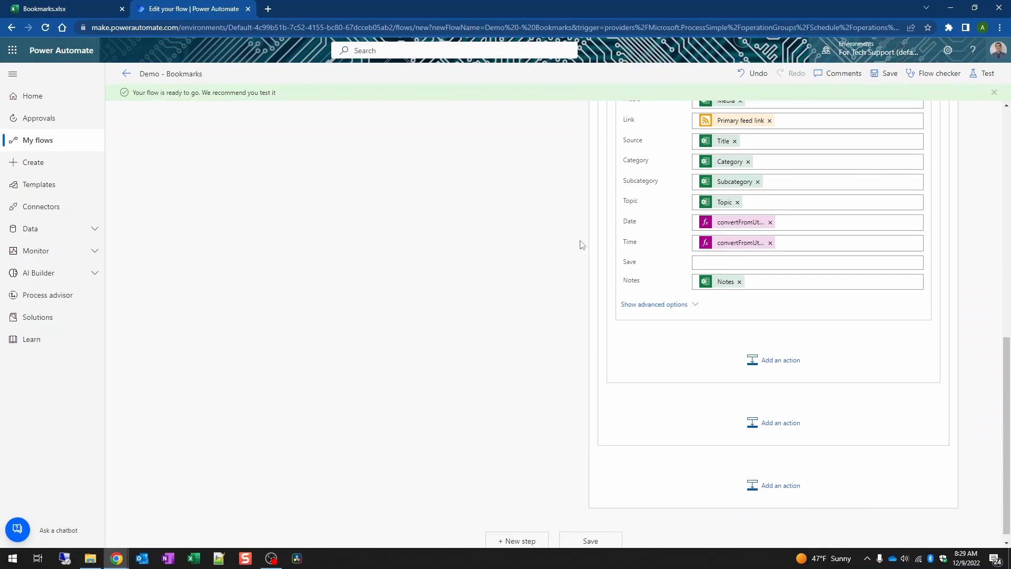
- Review the completed column mappings, collapse the New Content scope and save the flow
{"action": "scroll", "coordinate": [843, 376], "scroll_direction": "up", "scroll_amount": 3}
{"action": "scroll", "coordinate": [782, 241], "scroll_direction": "up", "scroll_amount": 4}
{"action": "scroll", "coordinate": [794, 253], "scroll_direction": "down", "scroll_amount": 5}
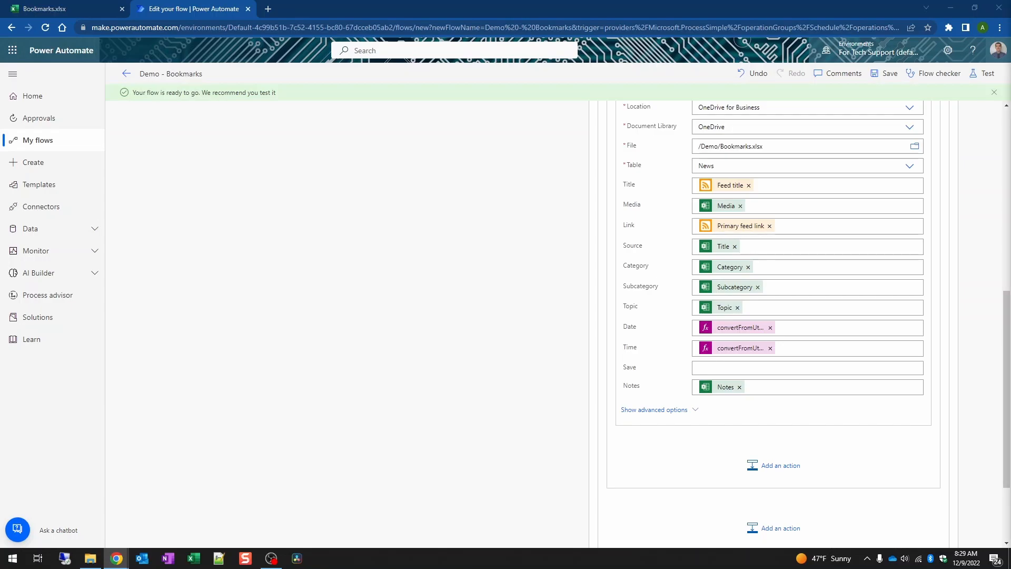
{"action": "scroll", "coordinate": [659, 332], "scroll_direction": "up", "scroll_amount": 10}
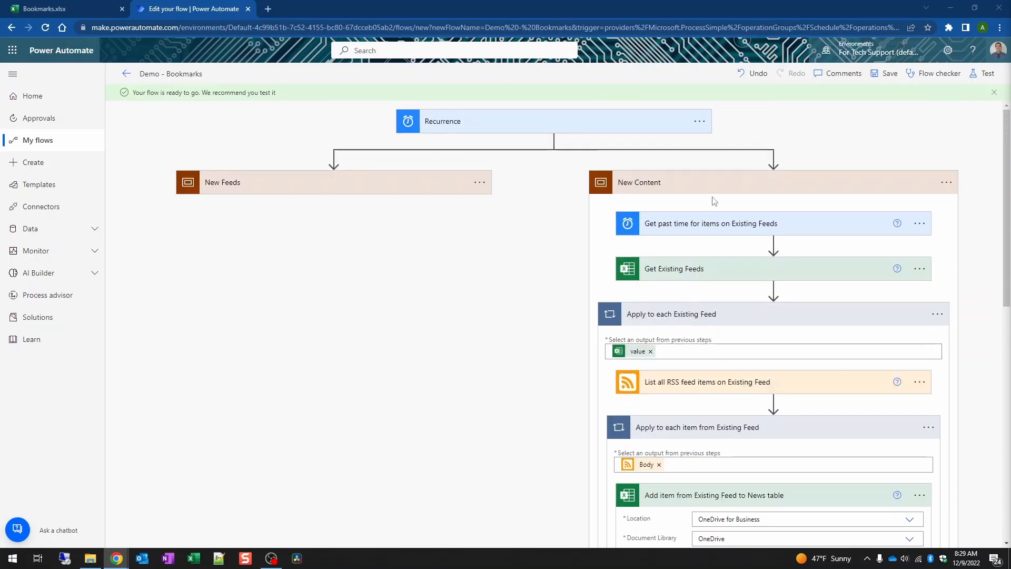
{"action": "left_click", "coordinate": [722, 188]}
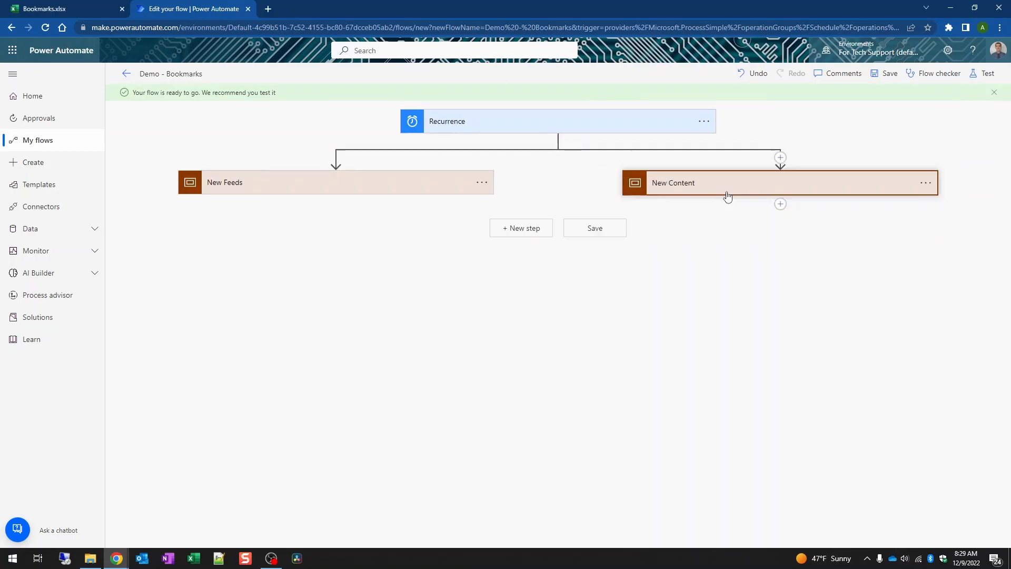
{"action": "left_click", "coordinate": [886, 74]}
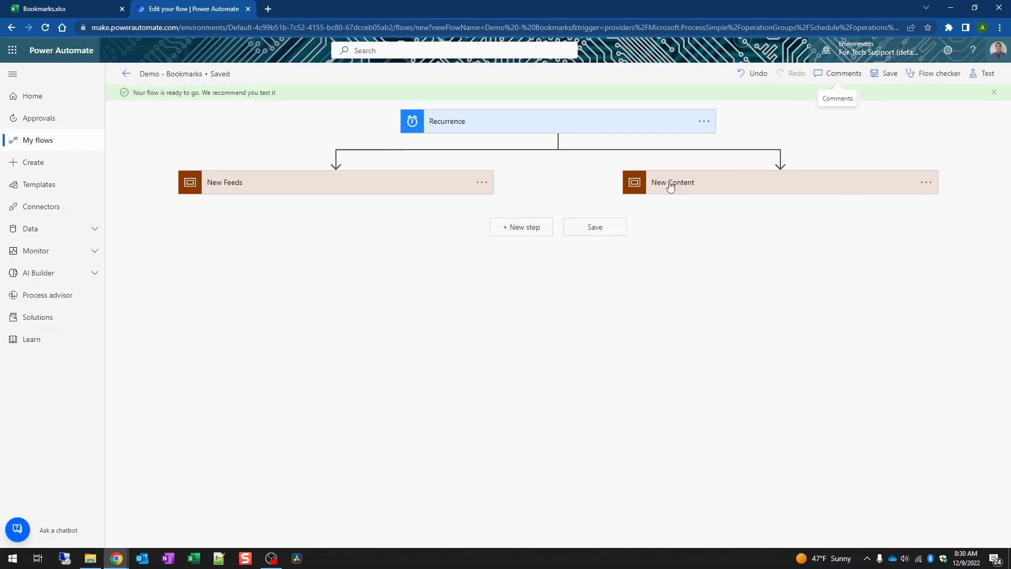
- Add a parallel branch below the Recurrence trigger containing a Scope action
{"action": "left_click", "coordinate": [558, 141]}
{"action": "left_click", "coordinate": [564, 177]}
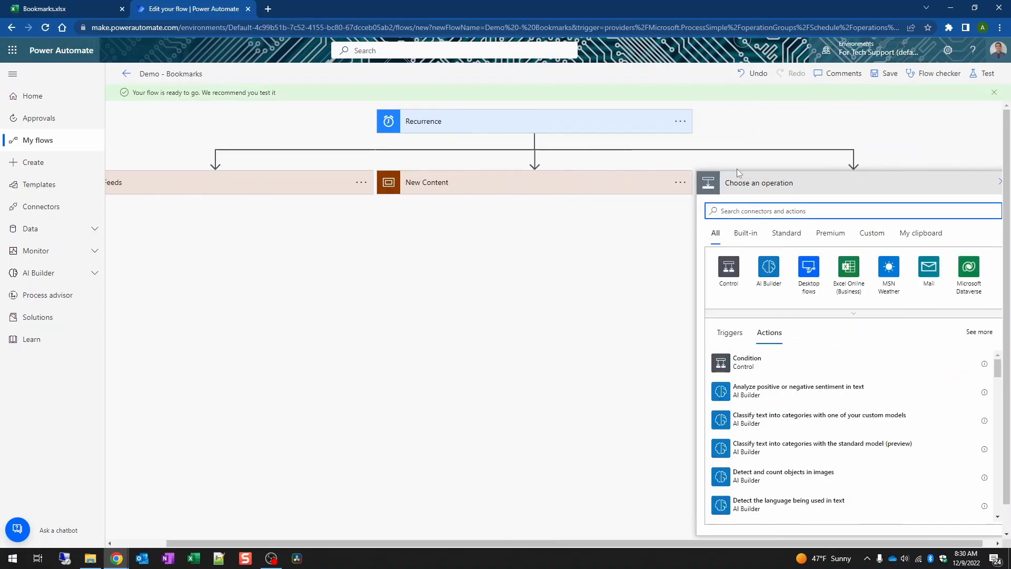
{"action": "type", "text": "scope"}
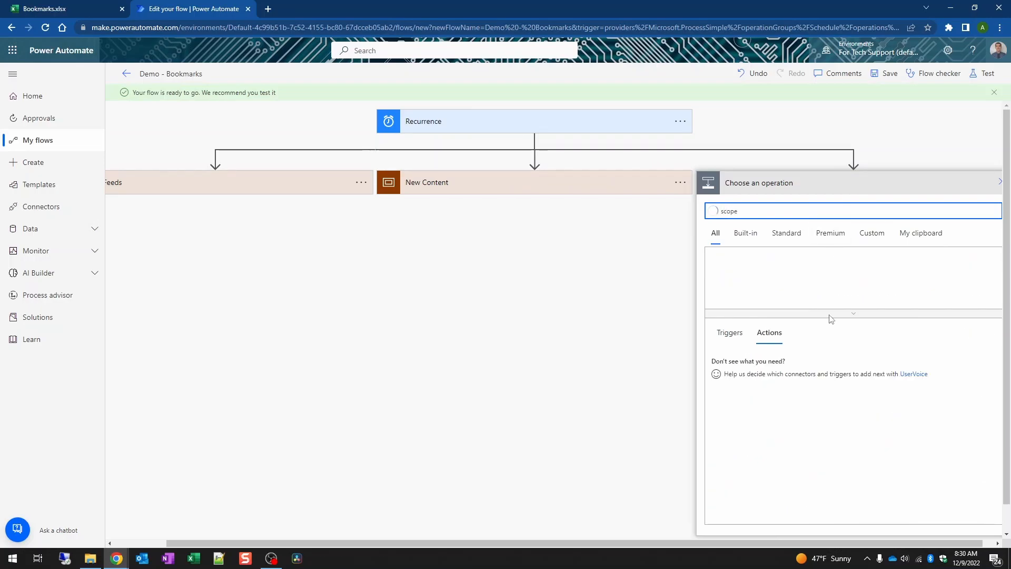
{"action": "left_click", "coordinate": [805, 362]}
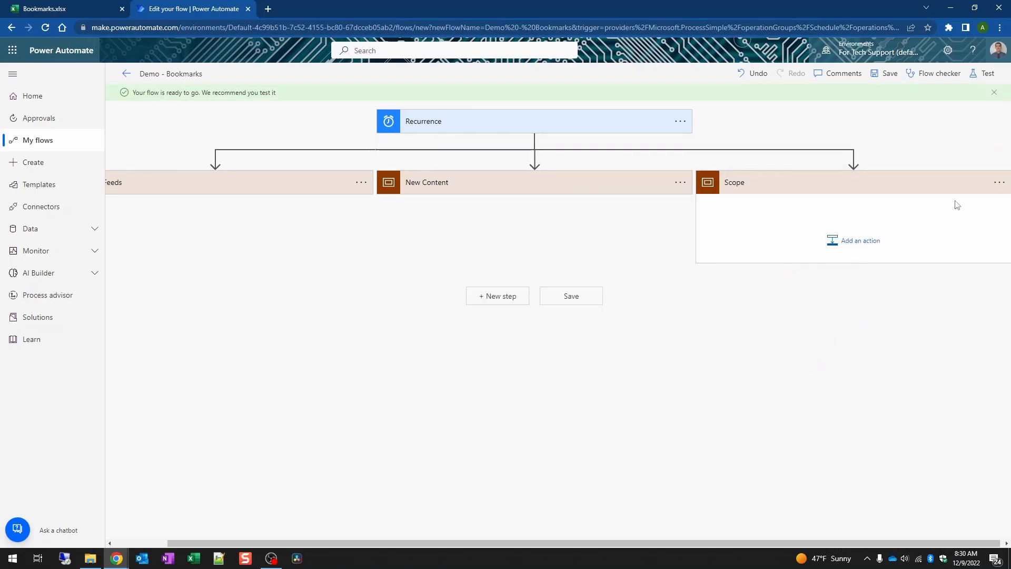
- Rename the new scope in the third branch to "Saved Content"
{"action": "left_click", "coordinate": [999, 182]}
{"action": "left_click", "coordinate": [922, 219]}
{"action": "type", "text": "Saved Content"}
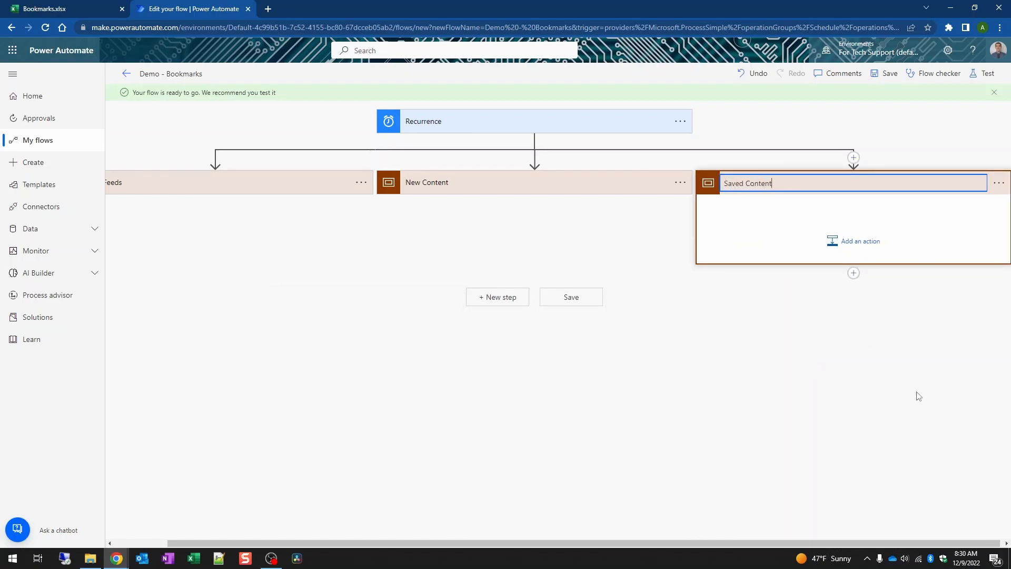
{"action": "left_click", "coordinate": [919, 396]}
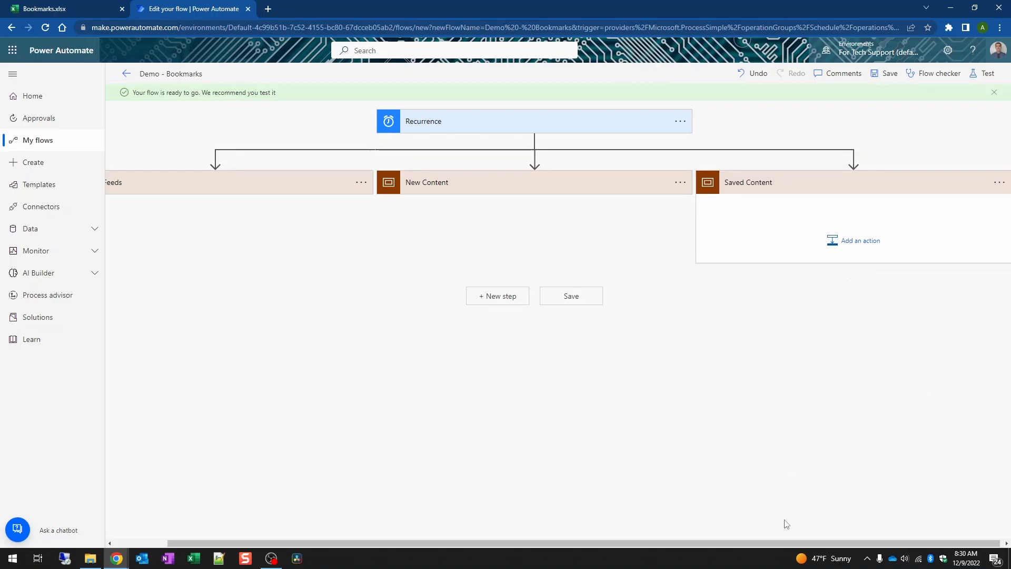
{"action": "left_click_drag", "start_coordinate": [845, 543], "coordinate": [874, 543]}
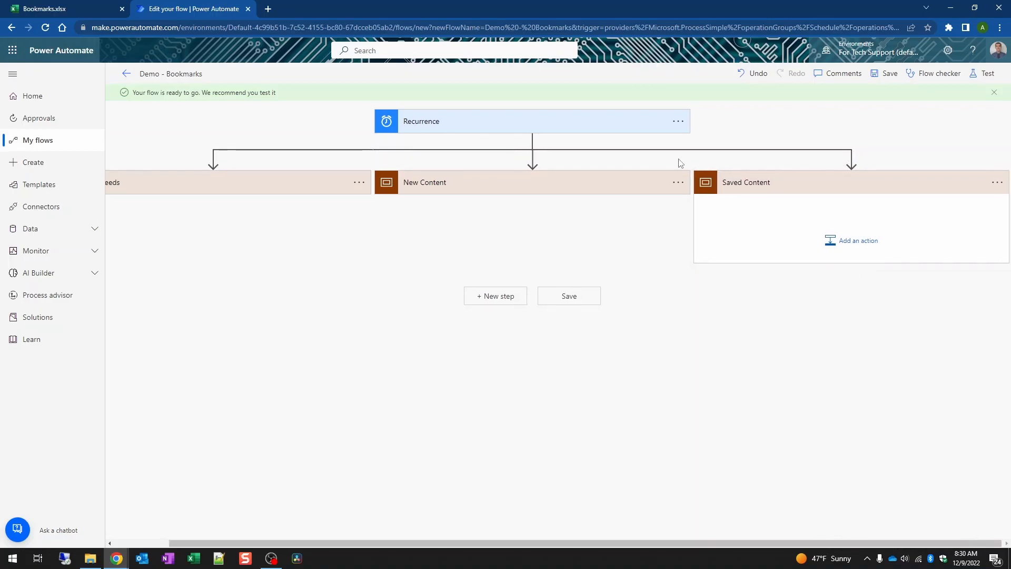
- Add the Excel Online (Business) action "List rows present in a table" inside the Saved Content scope
{"action": "left_click", "coordinate": [849, 245]}
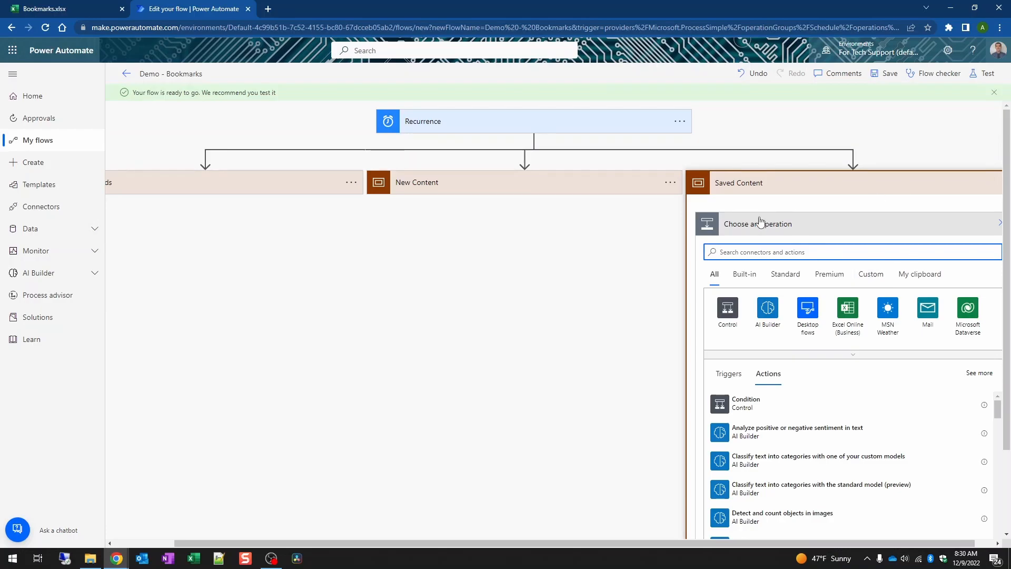
{"action": "left_click", "coordinate": [848, 309]}
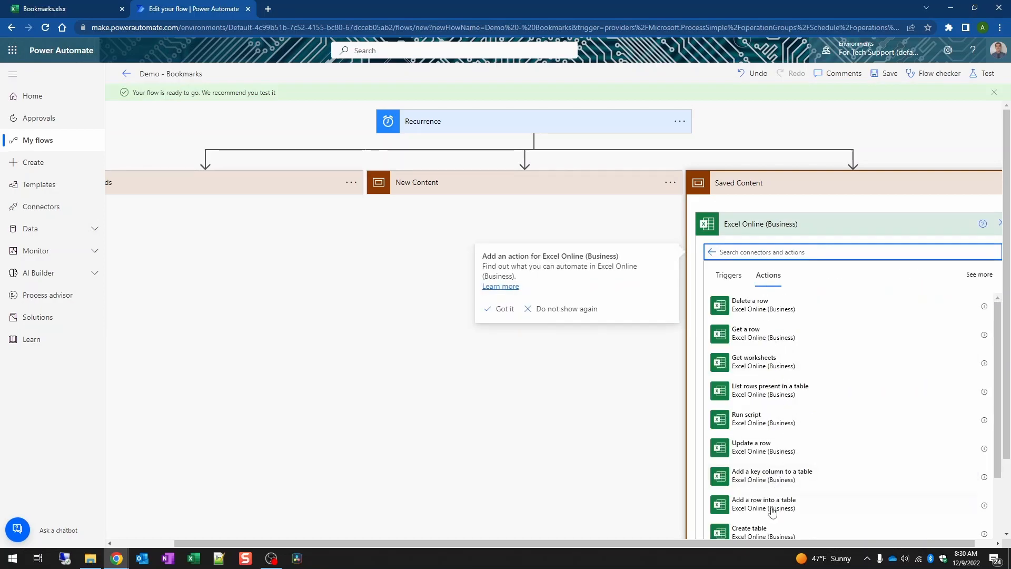
{"action": "scroll", "coordinate": [815, 363], "scroll_direction": "down", "scroll_amount": 1}
{"action": "left_click", "coordinate": [813, 341]}
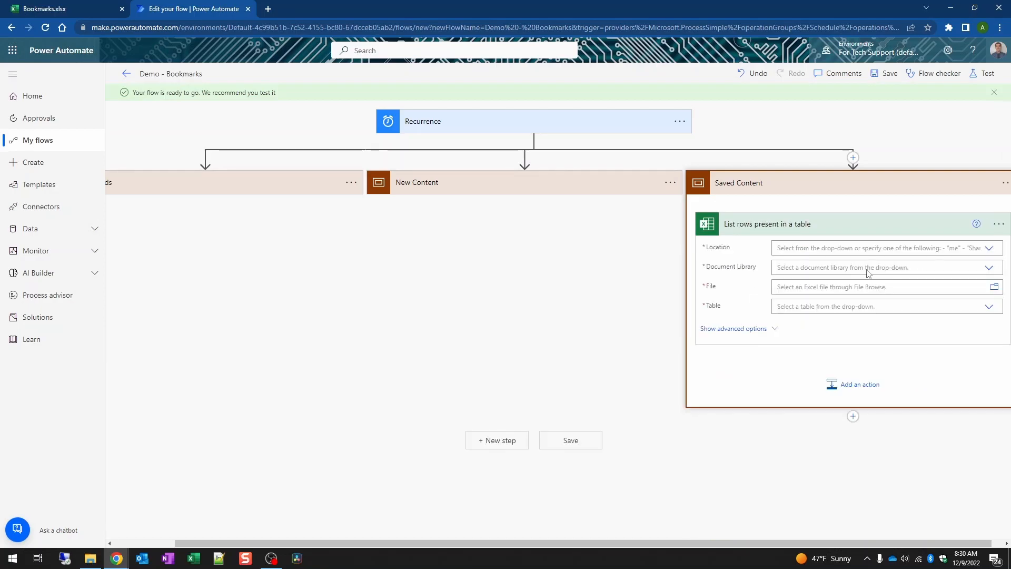
- Set the List rows action's location to OneDrive for Business and its document library to OneDrive
{"action": "left_click", "coordinate": [845, 254]}
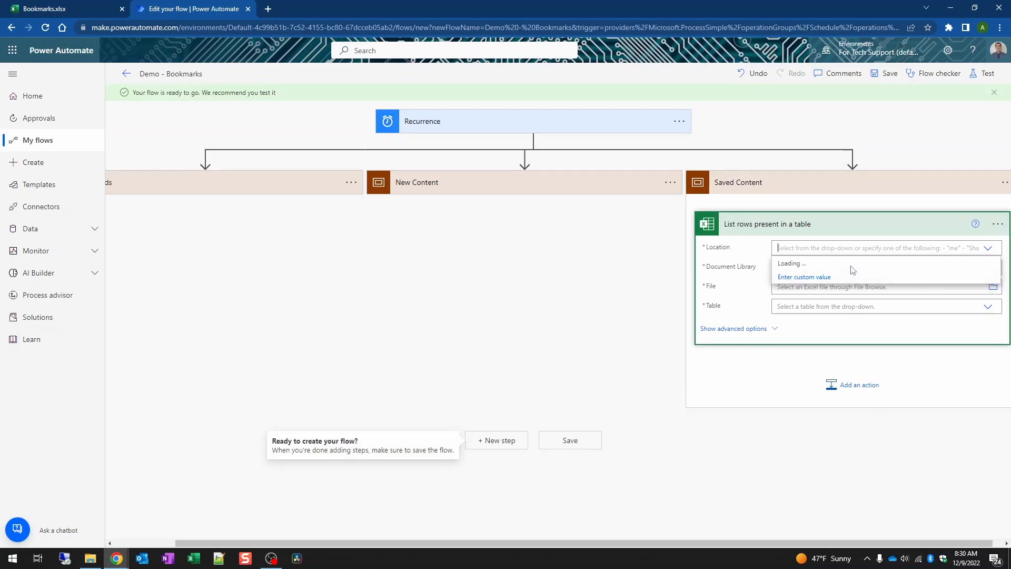
{"action": "left_click", "coordinate": [850, 266]}
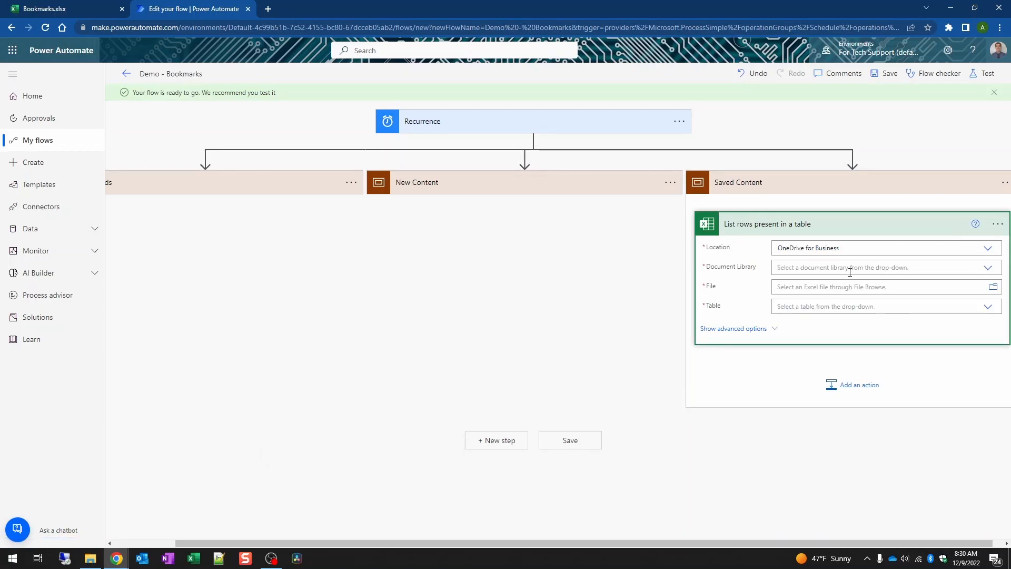
{"action": "left_click", "coordinate": [866, 269]}
{"action": "left_click", "coordinate": [840, 283]}
- Choose the file /Demo/Bookmarks.xlsx and the News table for the List rows action in Saved Content
{"action": "left_click", "coordinate": [992, 288]}
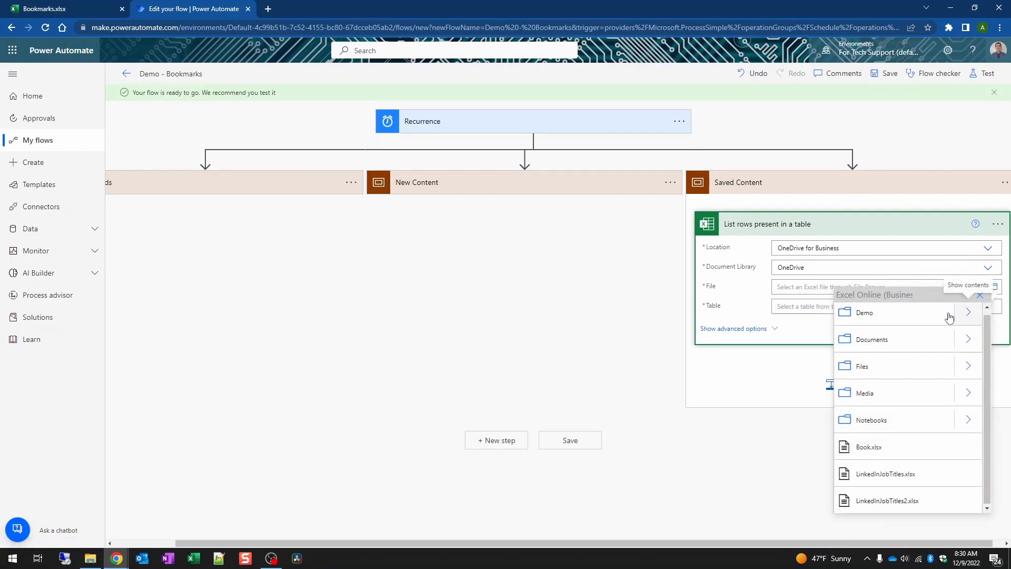
{"action": "left_click", "coordinate": [958, 316]}
{"action": "left_click", "coordinate": [907, 320]}
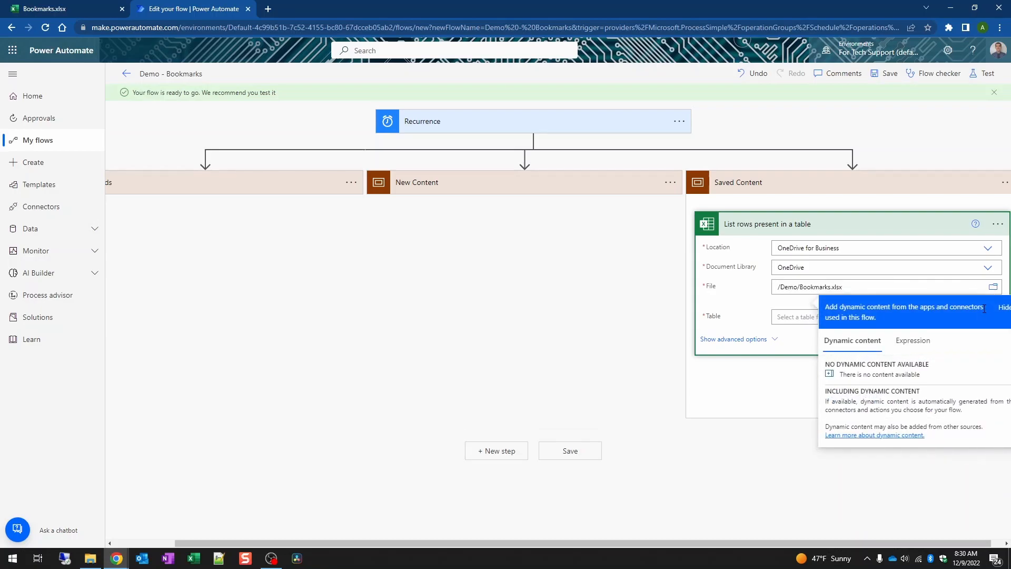
{"action": "left_click", "coordinate": [800, 316]}
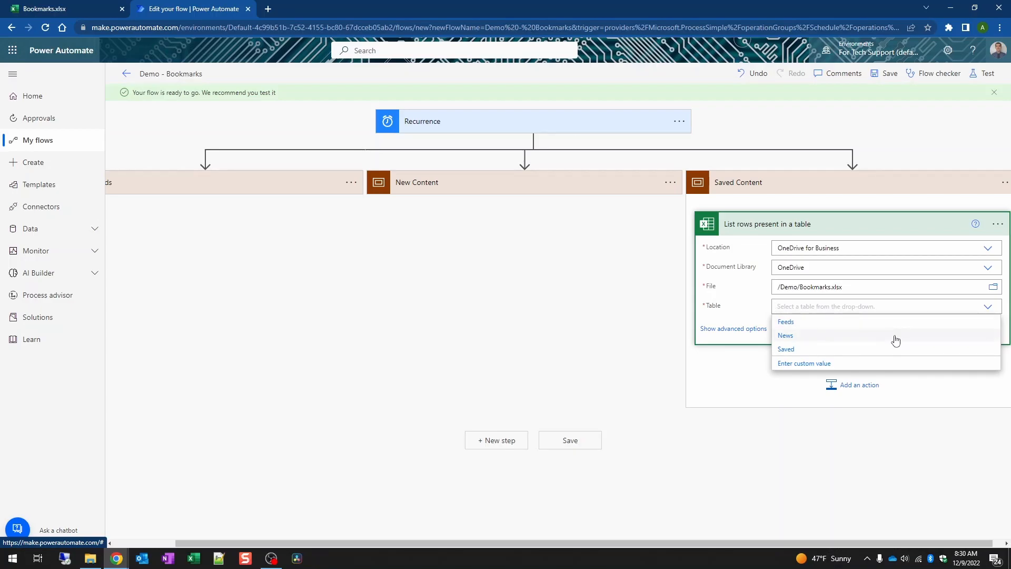
{"action": "left_click", "coordinate": [890, 336]}
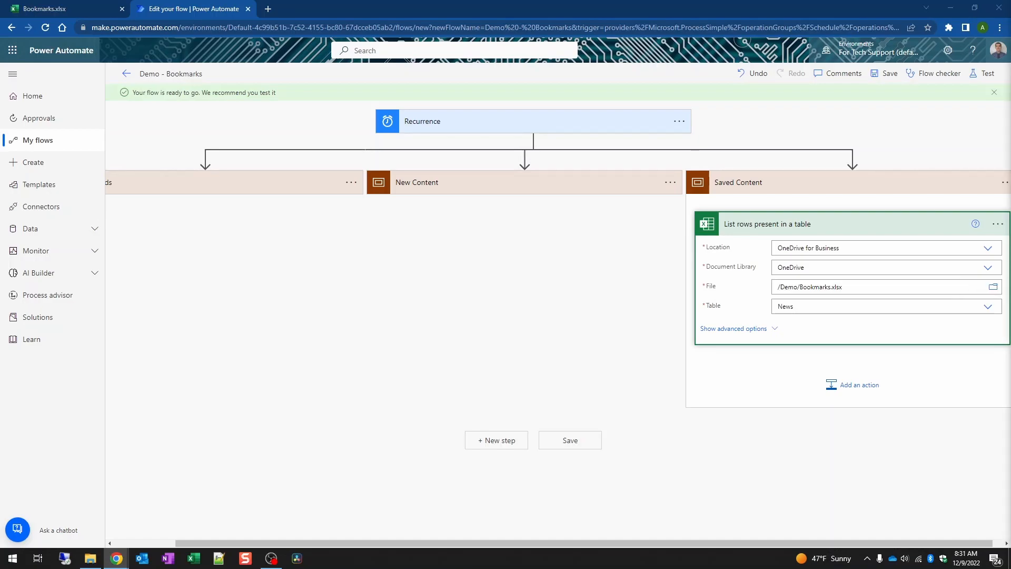
- Rename the List rows action in the Saved Content scope to "Get Content marked Save"
{"action": "left_click", "coordinate": [999, 223]}
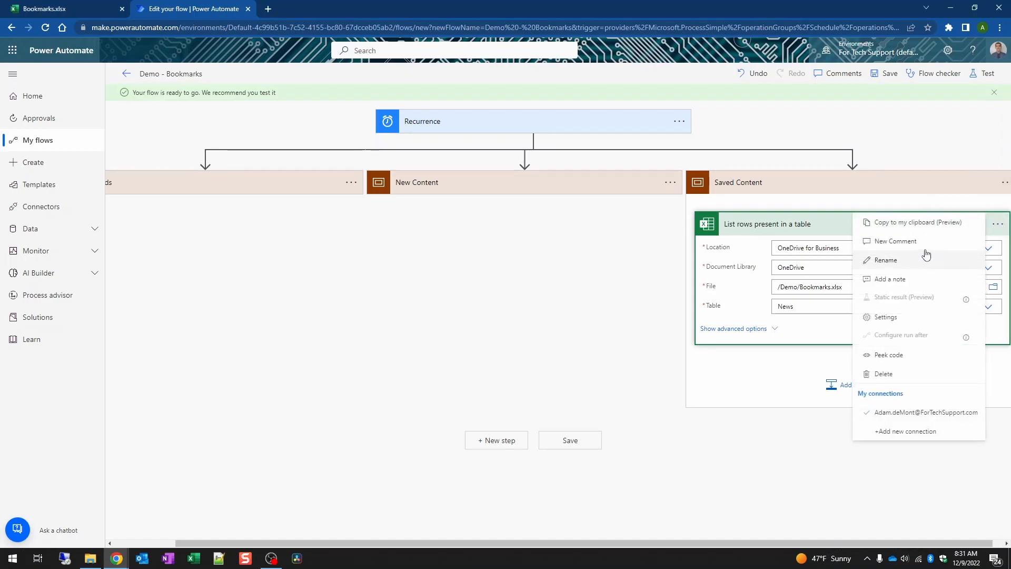
{"action": "left_click", "coordinate": [917, 262]}
{"action": "type", "text": "Get Content marked Save"}
{"action": "key", "text": "Return"}
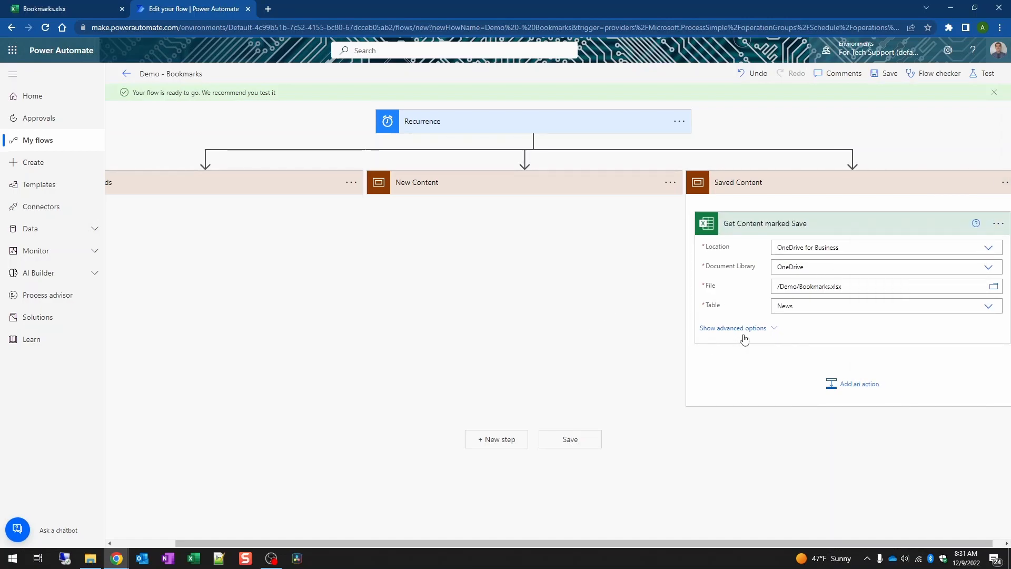
- Set the filter query of Get Content marked Save to Save eq 'Save' and collapse the action
{"action": "left_click", "coordinate": [775, 328]}
{"action": "scroll", "coordinate": [789, 331], "scroll_direction": "down", "scroll_amount": 1}
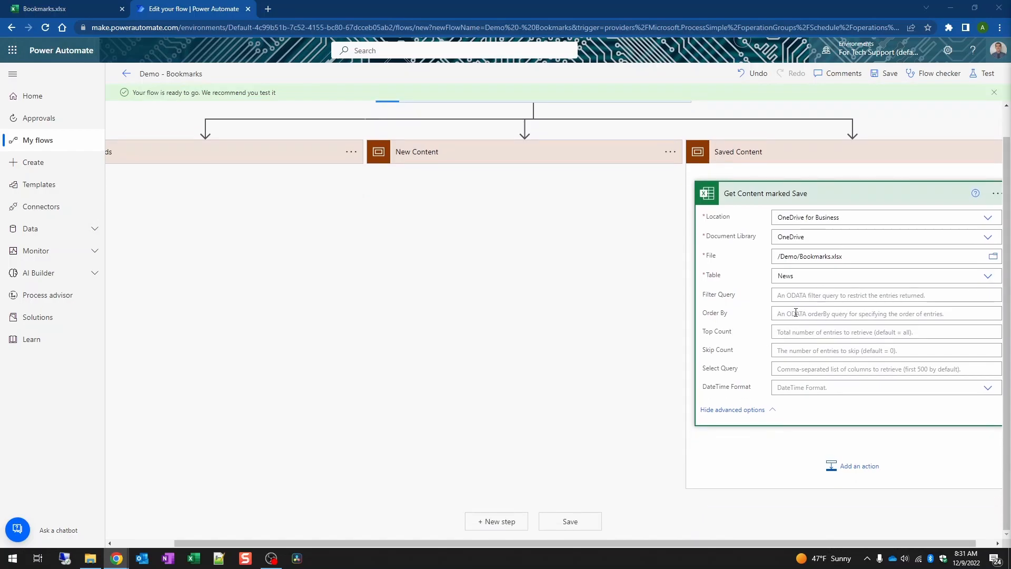
{"action": "left_click", "coordinate": [792, 291]}
{"action": "type", "text": "Save eq 'Save'"}
{"action": "left_click", "coordinate": [593, 324]}
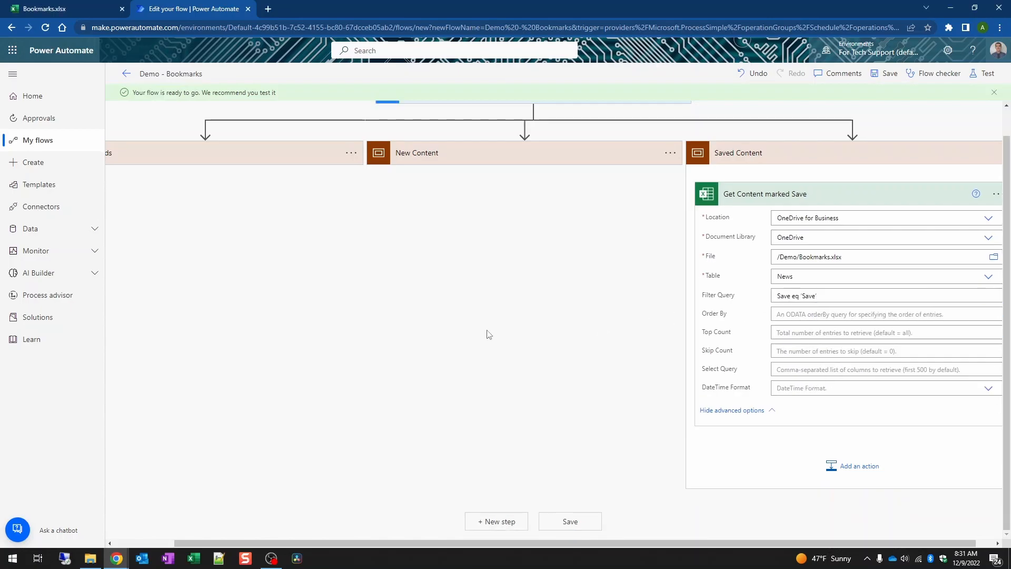
{"action": "left_click", "coordinate": [823, 198]}
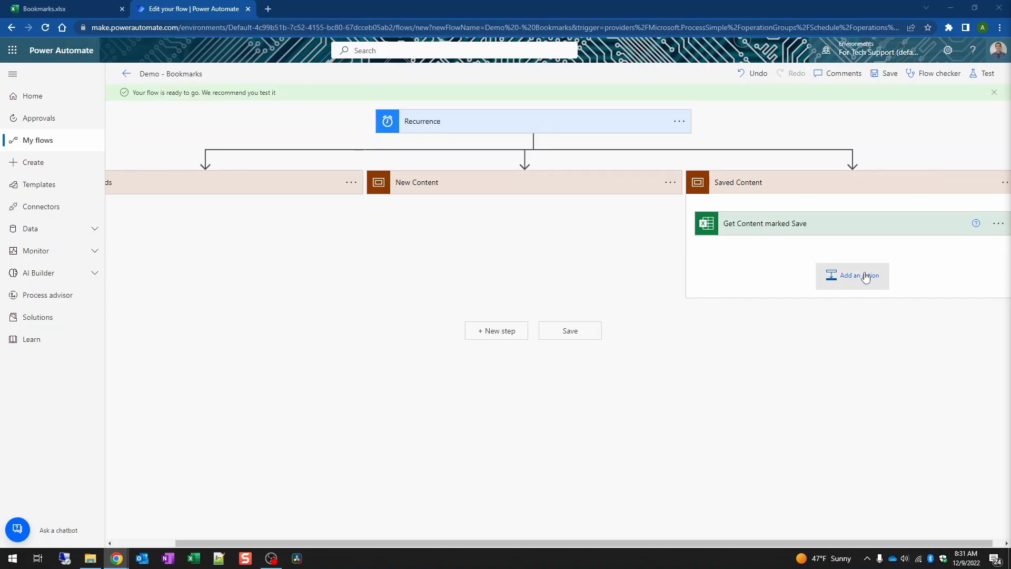
- Add an "Add a row into a table" action after Get Content marked Save and rename it "Create row on Saved table"
{"action": "left_click", "coordinate": [830, 279]}
{"action": "type", "text": "add a r"}
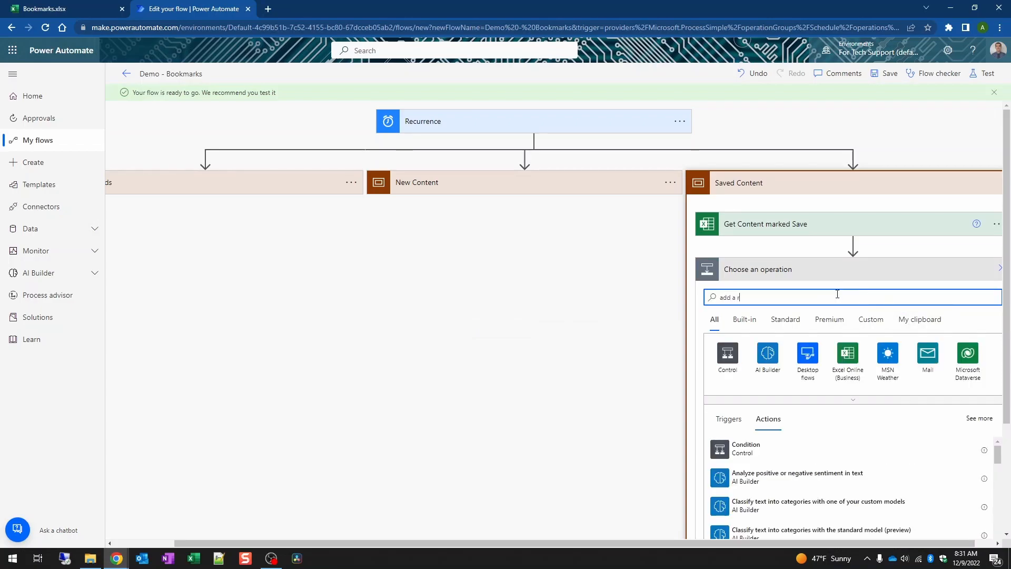
{"action": "left_click", "coordinate": [788, 479]}
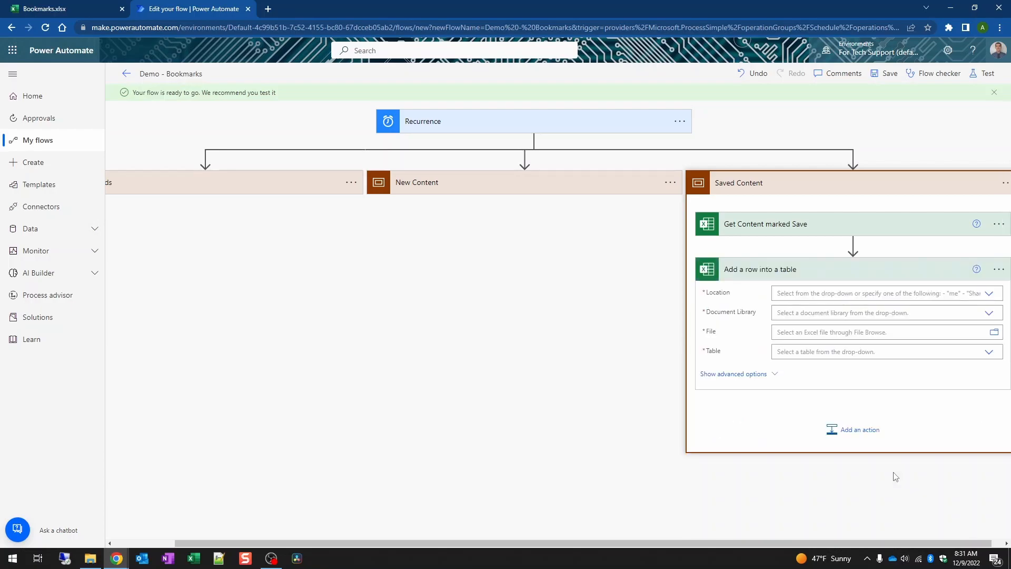
{"action": "left_click", "coordinate": [999, 269]}
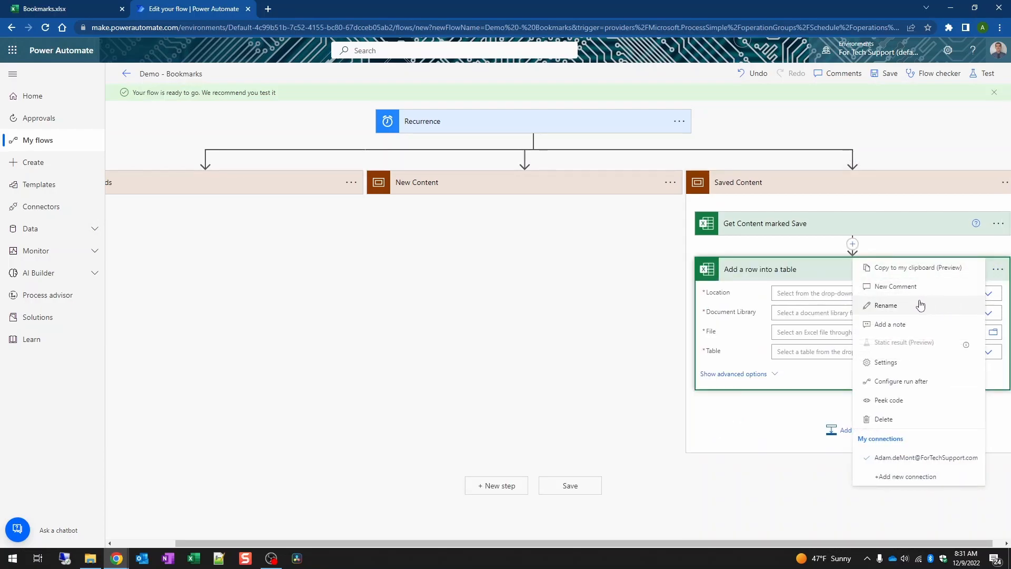
{"action": "left_click", "coordinate": [886, 305]}
{"action": "type", "text": "Create row on Saved table"}
{"action": "key", "text": "Return"}
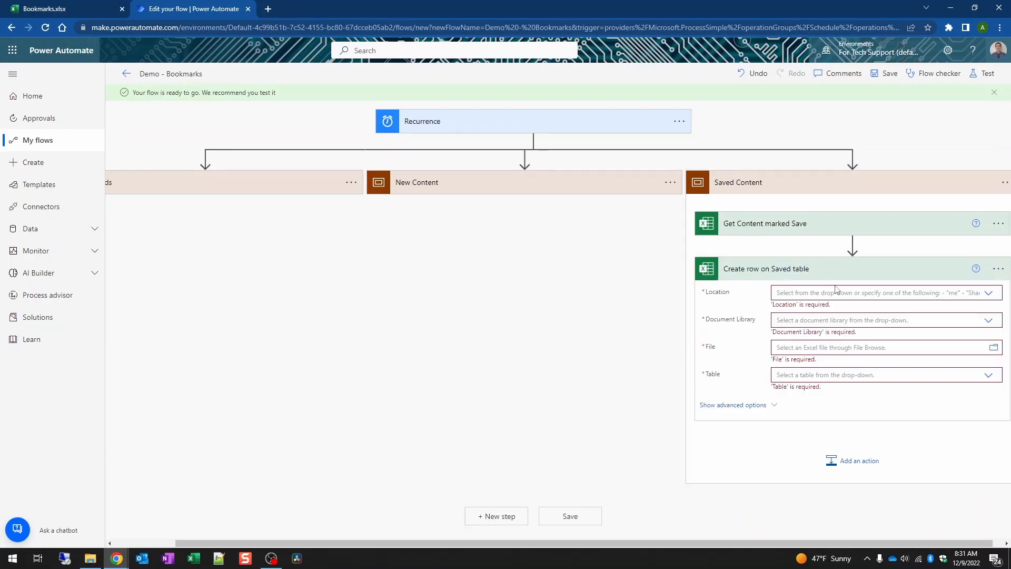
- Set the location of Create row on Saved table to OneDrive for Business and its document library to OneDrive
{"action": "left_click", "coordinate": [844, 292]}
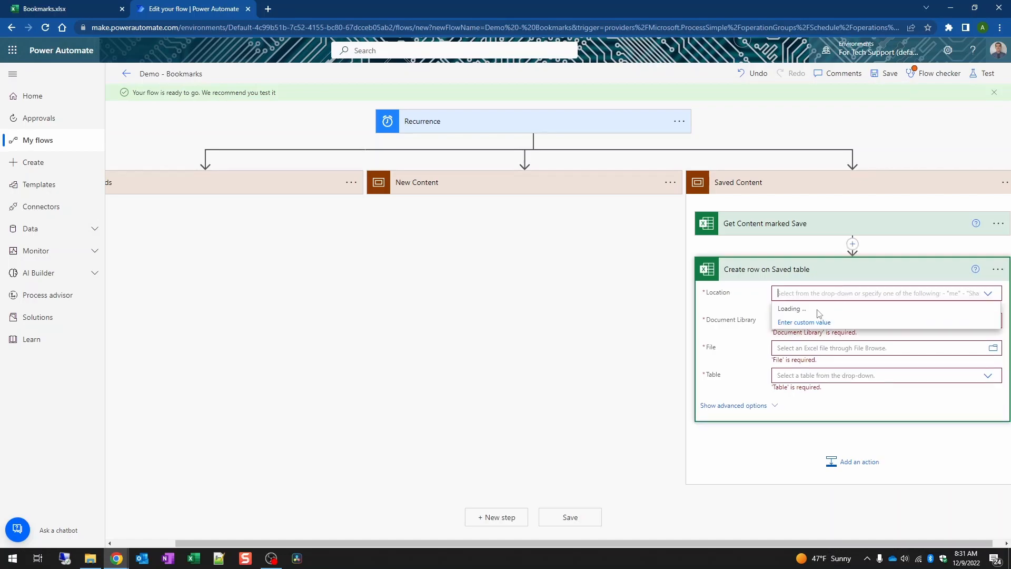
{"action": "left_click", "coordinate": [821, 307]}
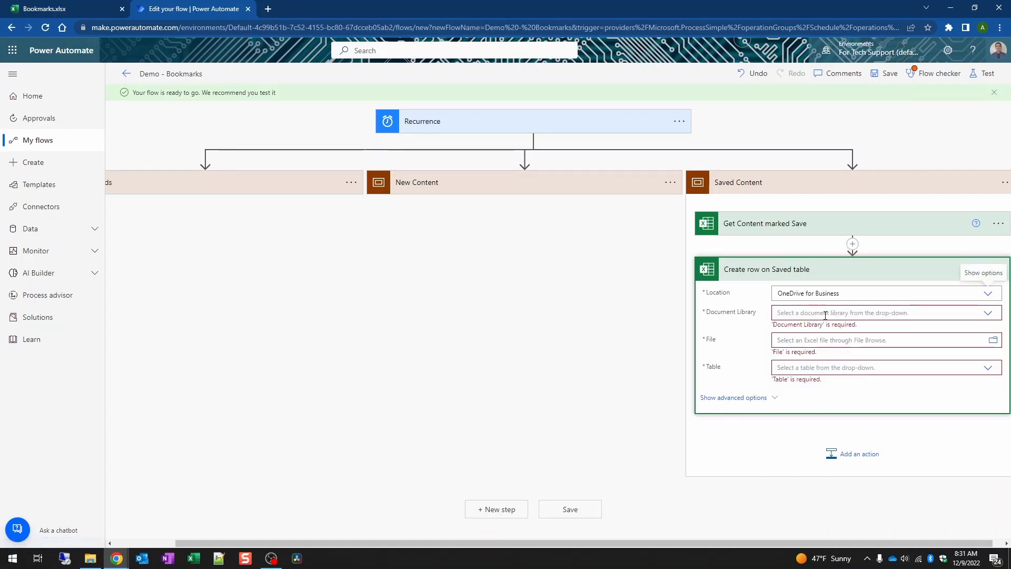
{"action": "left_click", "coordinate": [825, 316]}
{"action": "left_click", "coordinate": [824, 330]}
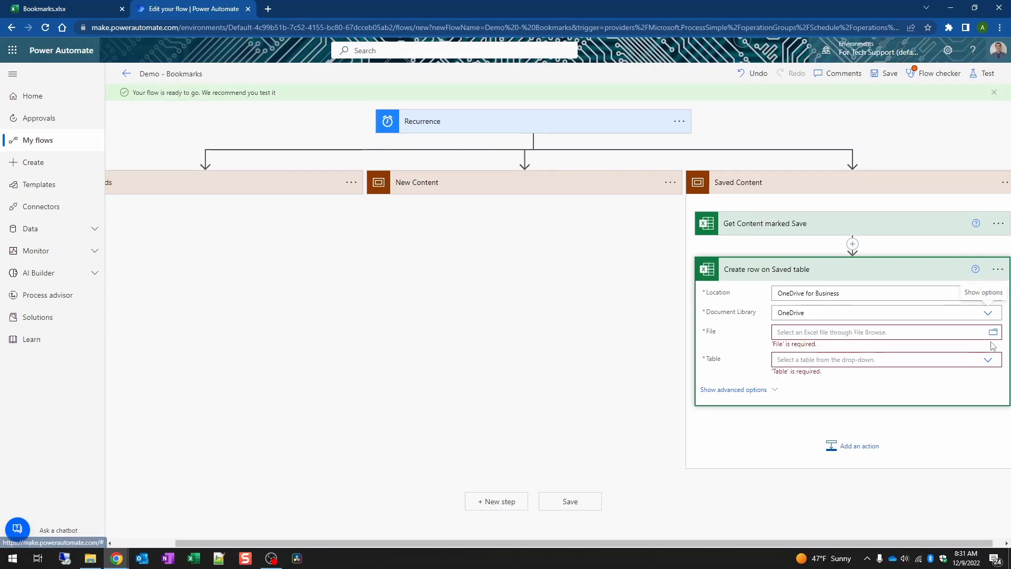
- Choose the file /Demo/Bookmarks.xlsx and the Saved table for the Create row on Saved table action
{"action": "left_click", "coordinate": [993, 336]}
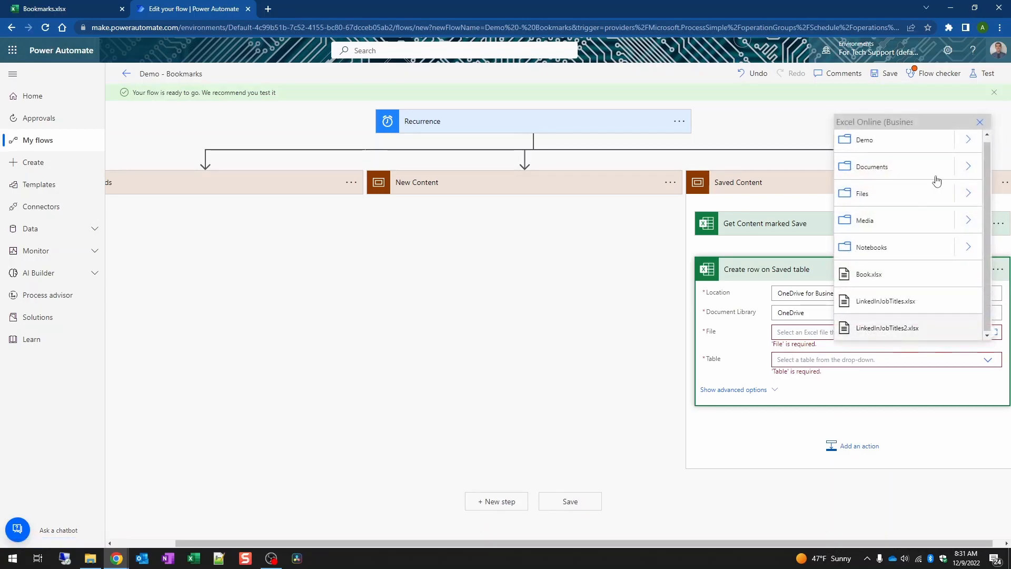
{"action": "left_click", "coordinate": [968, 141]}
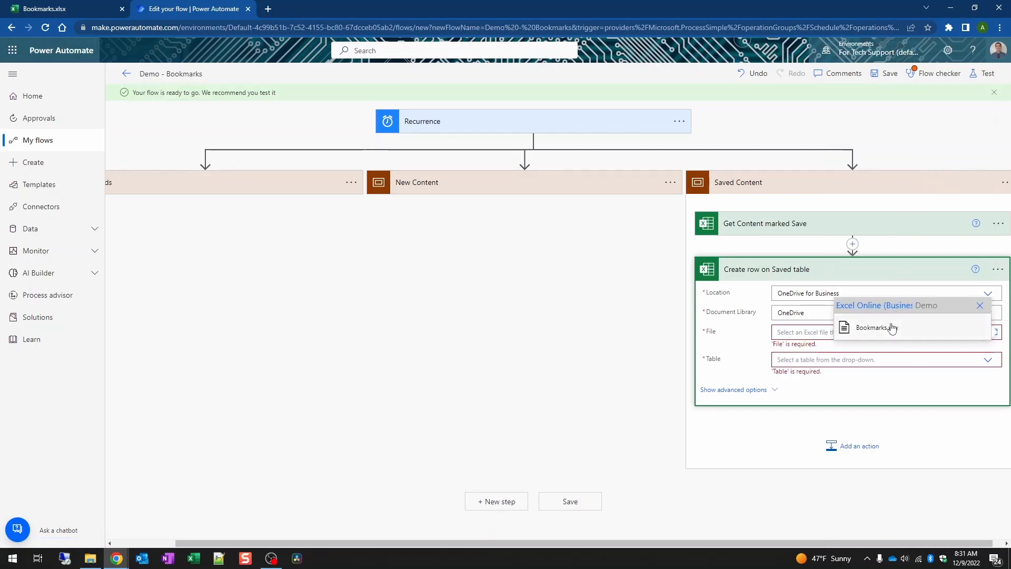
{"action": "left_click", "coordinate": [892, 328]}
{"action": "left_click", "coordinate": [987, 360]}
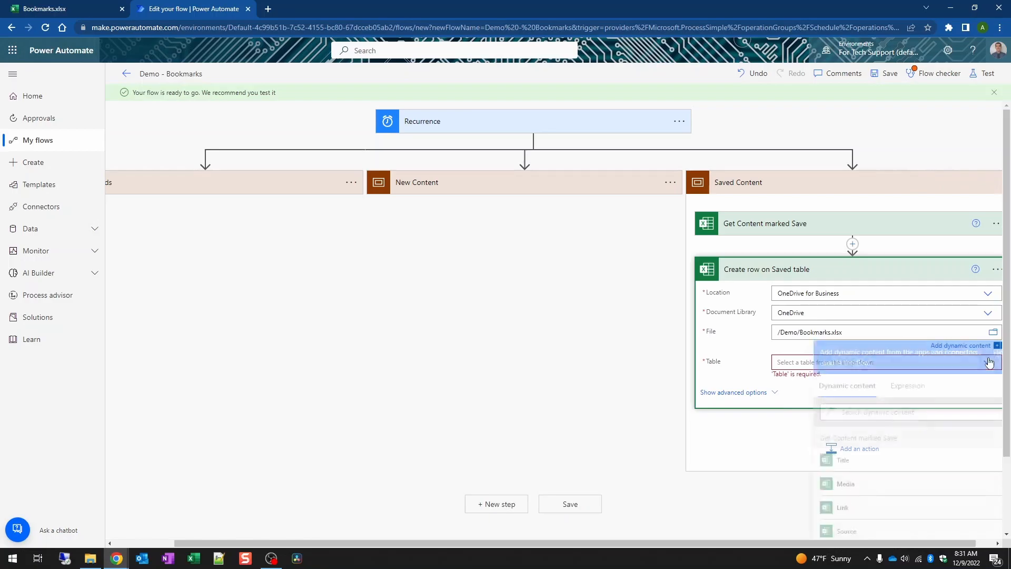
{"action": "left_click", "coordinate": [790, 363]}
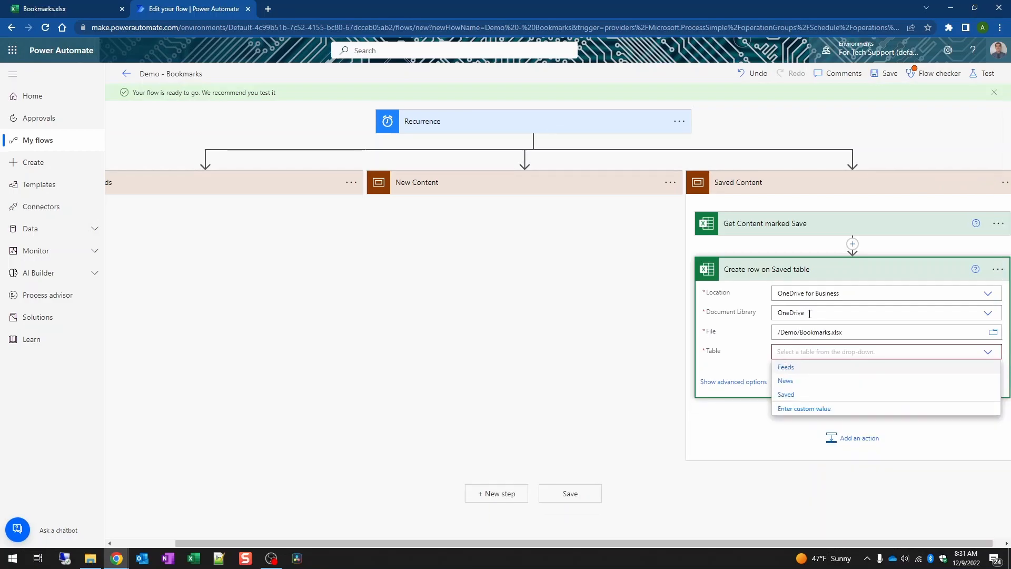
{"action": "left_click", "coordinate": [790, 395]}
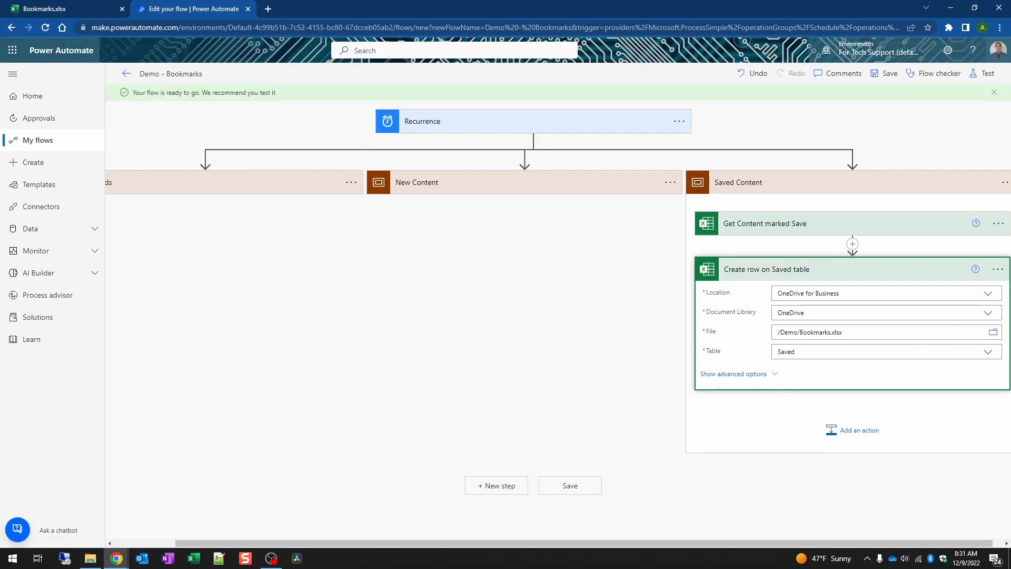
- Fill the Title field of Create row on Saved table with the dynamic Title value from Get Content marked Save
{"action": "scroll", "coordinate": [832, 374], "scroll_direction": "down", "scroll_amount": 2}
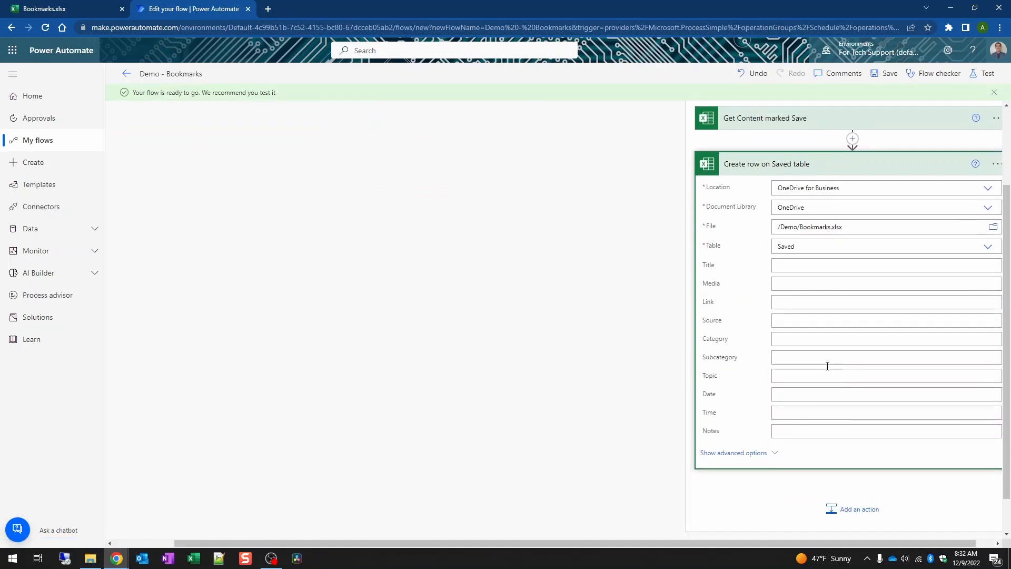
{"action": "left_click_drag", "start_coordinate": [757, 543], "coordinate": [776, 543]}
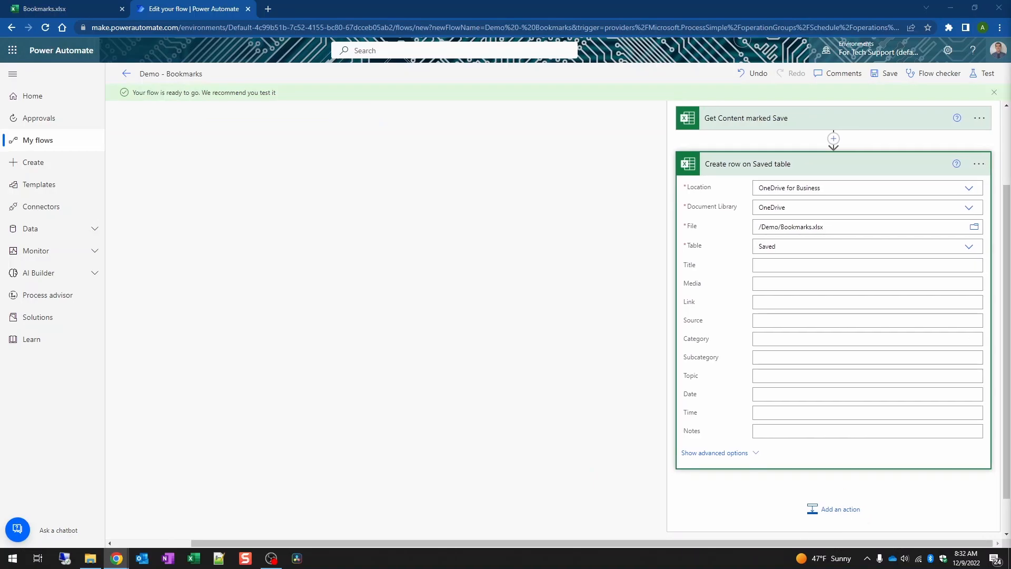
{"action": "left_click", "coordinate": [778, 266]}
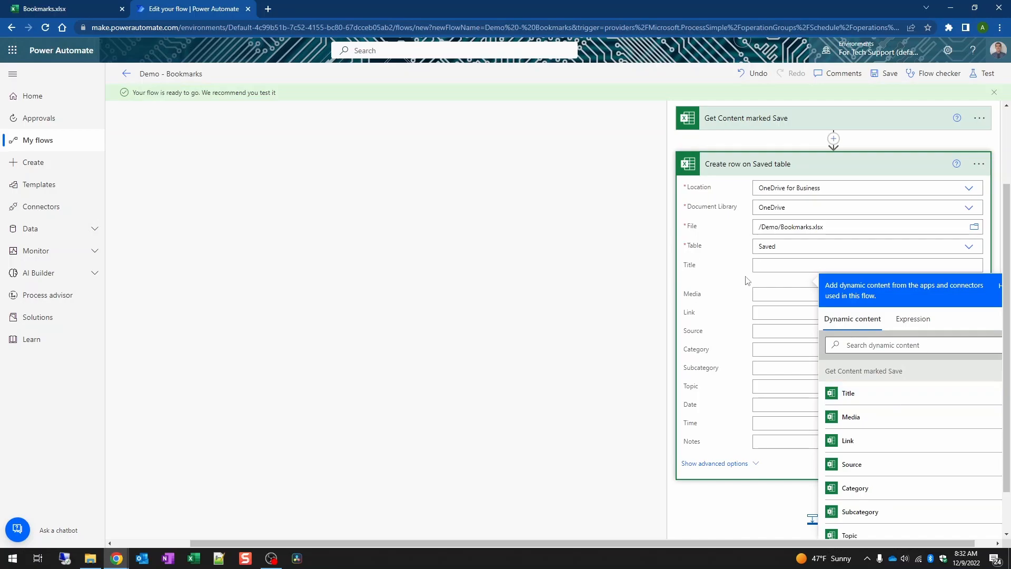
{"action": "left_click", "coordinate": [849, 393]}
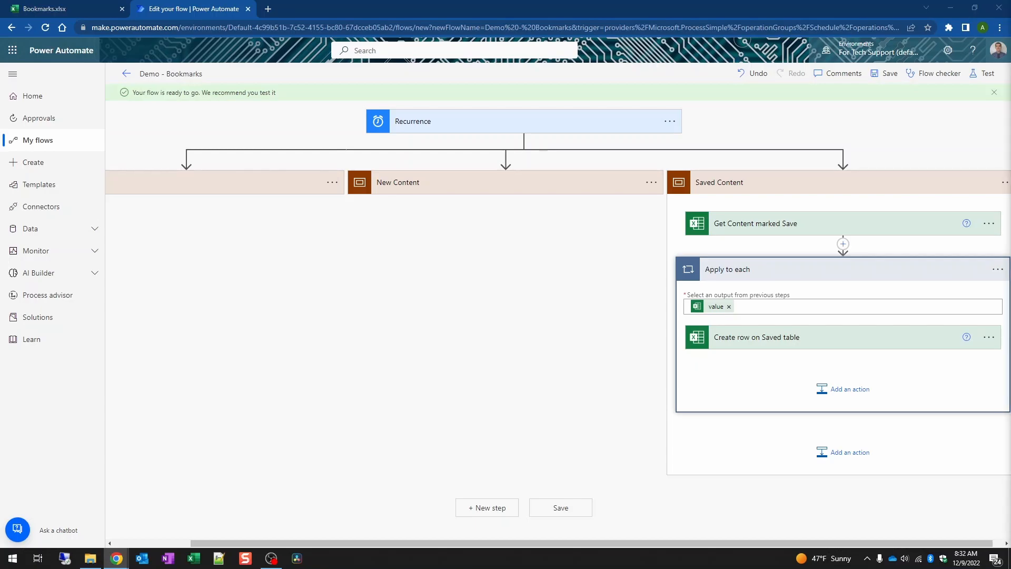
- Rename the Apply to each loop in Saved Content to "Apply to each row marked Save"
{"action": "left_click", "coordinate": [998, 269]}
{"action": "left_click", "coordinate": [941, 304]}
{"action": "type", "text": "Apply to each row marked Save"}
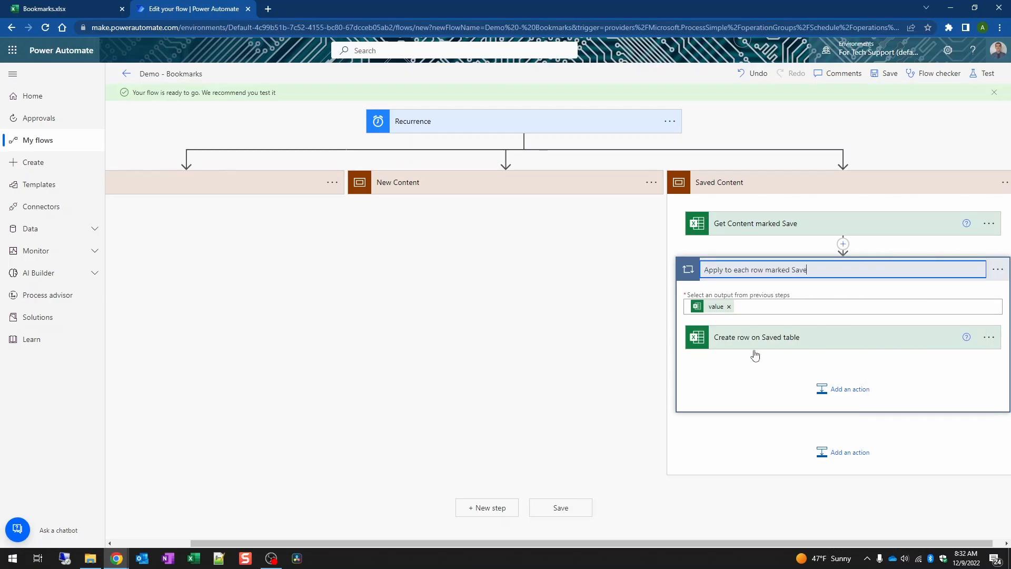
- Expand Create row on Saved table and map its Media, Link and Source fields to the matching dynamic values
{"action": "left_click", "coordinate": [767, 342]}
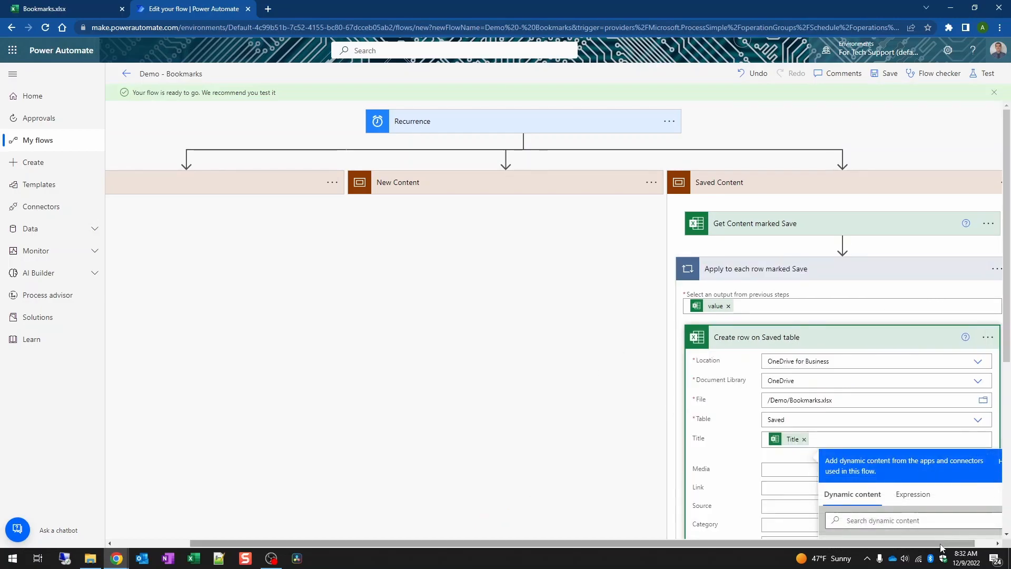
{"action": "left_click_drag", "start_coordinate": [942, 543], "coordinate": [986, 545]}
{"action": "scroll", "coordinate": [932, 377], "scroll_direction": "down", "scroll_amount": 5}
{"action": "scroll", "coordinate": [770, 177], "scroll_direction": "down", "scroll_amount": 1}
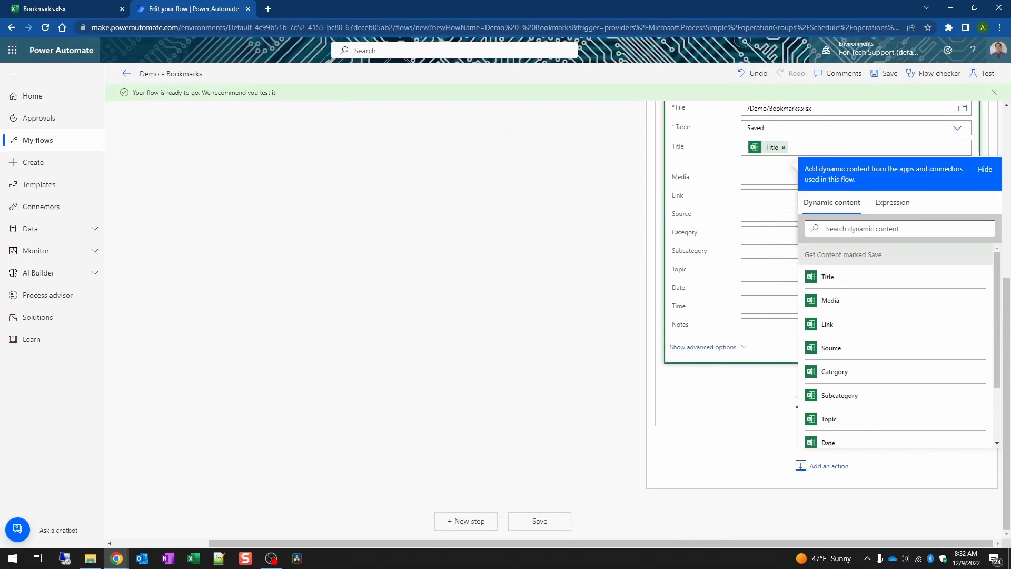
{"action": "left_click", "coordinate": [850, 329]}
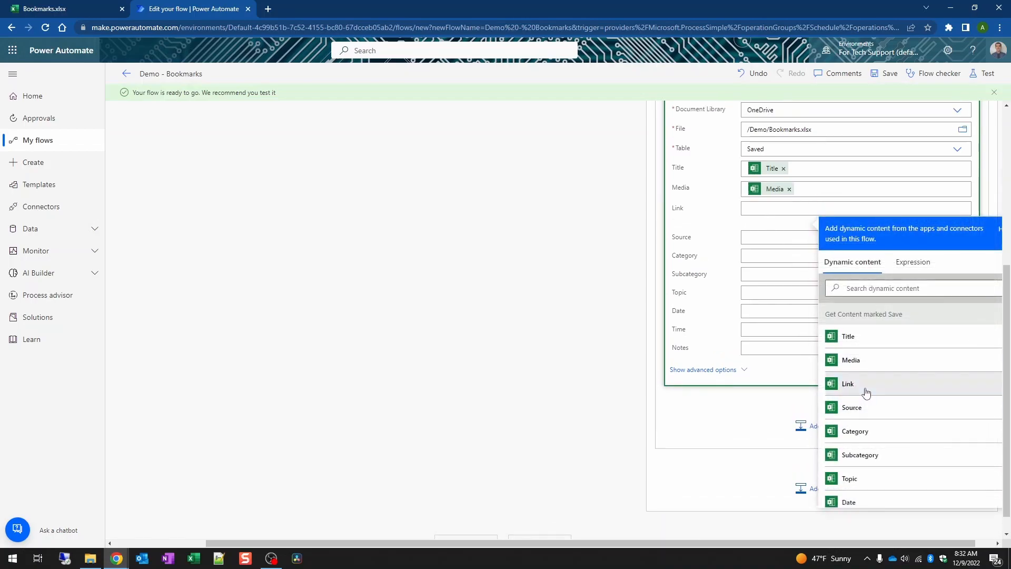
{"action": "left_click", "coordinate": [865, 390]}
{"action": "left_click", "coordinate": [772, 238]}
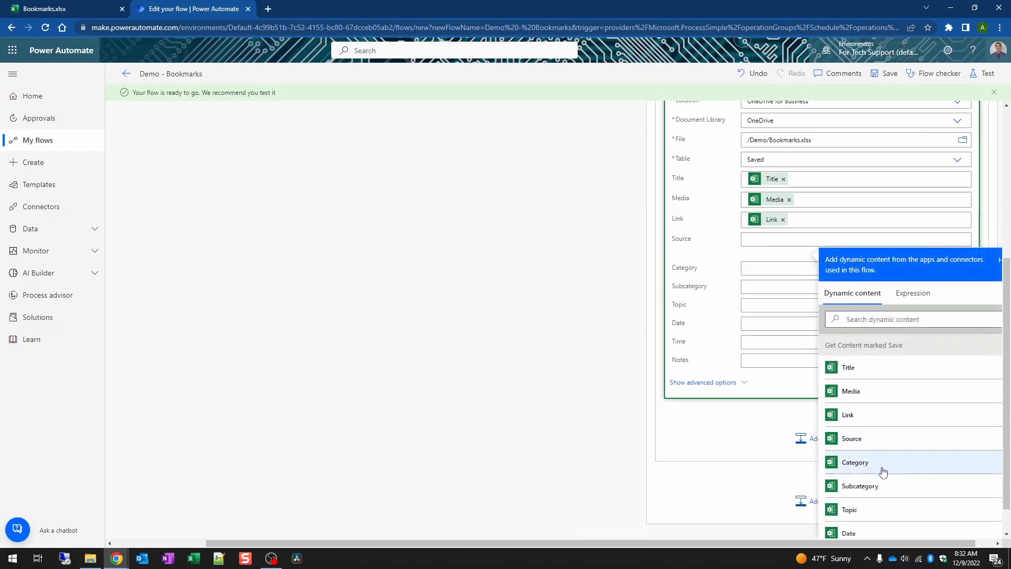
{"action": "left_click", "coordinate": [876, 445]}
- Map the Category, Subcategory and Topic fields of the new row to the matching dynamic values from Get Content marked Save
{"action": "left_click", "coordinate": [755, 273]}
{"action": "left_click", "coordinate": [874, 495]}
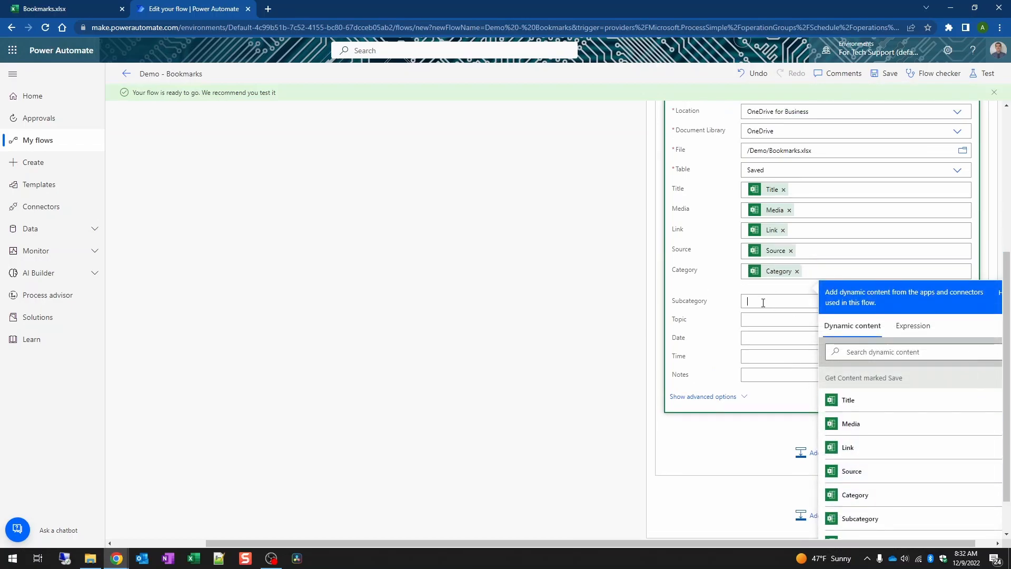
{"action": "scroll", "coordinate": [882, 235], "scroll_direction": "down", "scroll_amount": 2}
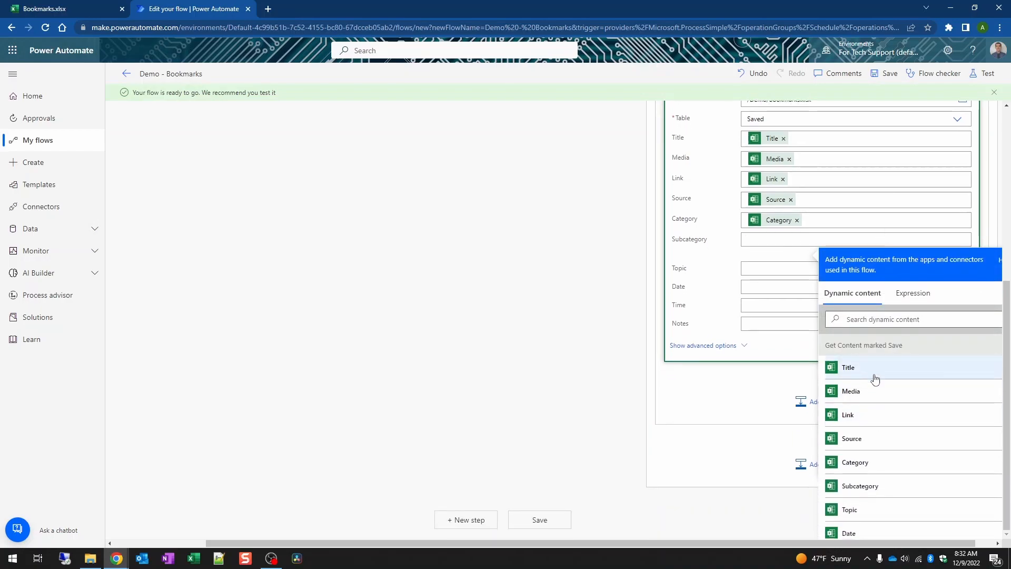
{"action": "scroll", "coordinate": [895, 437], "scroll_direction": "down", "scroll_amount": 2}
{"action": "left_click", "coordinate": [887, 438]}
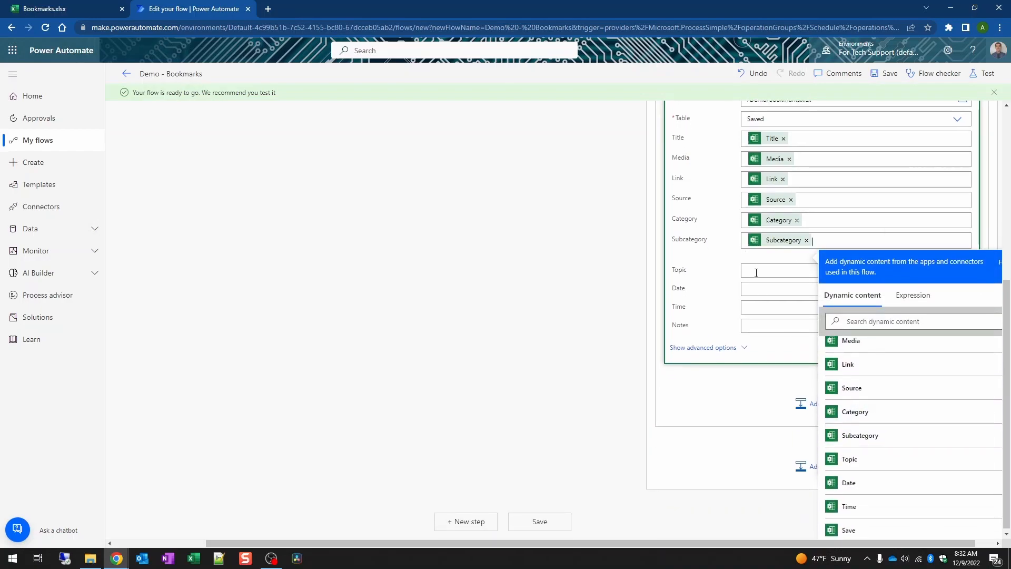
{"action": "scroll", "coordinate": [883, 490], "scroll_direction": "down", "scroll_amount": 2}
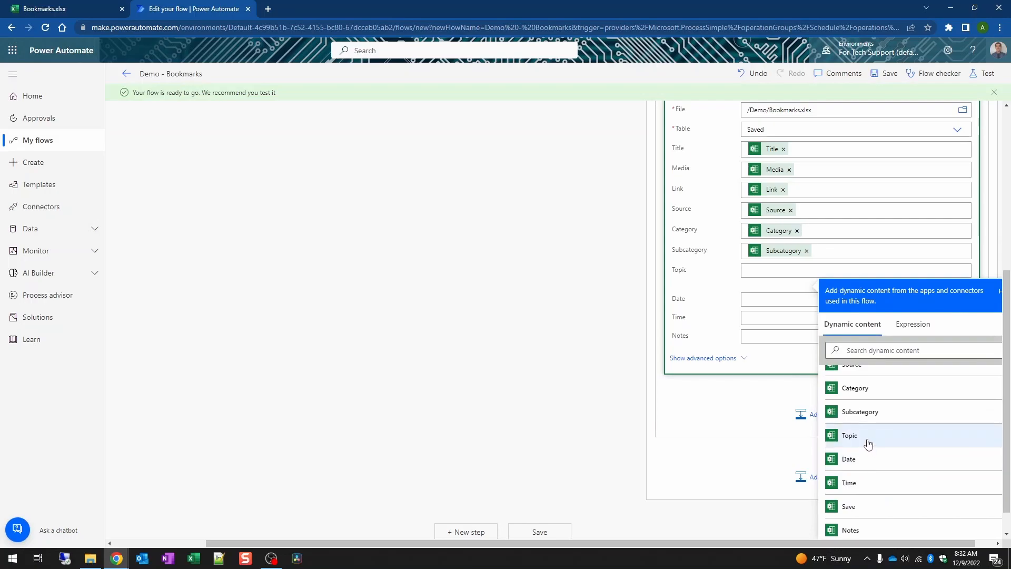
{"action": "left_click", "coordinate": [869, 442]}
- Map the row's Date, Time and Notes fields to the matching dynamic values and collapse the Create row on Saved table action
{"action": "scroll", "coordinate": [936, 358], "scroll_direction": "down", "scroll_amount": 1}
{"action": "scroll", "coordinate": [903, 419], "scroll_direction": "down", "scroll_amount": 1}
{"action": "left_click", "coordinate": [876, 490]}
{"action": "left_click", "coordinate": [768, 272]}
{"action": "scroll", "coordinate": [865, 467], "scroll_direction": "down", "scroll_amount": 2}
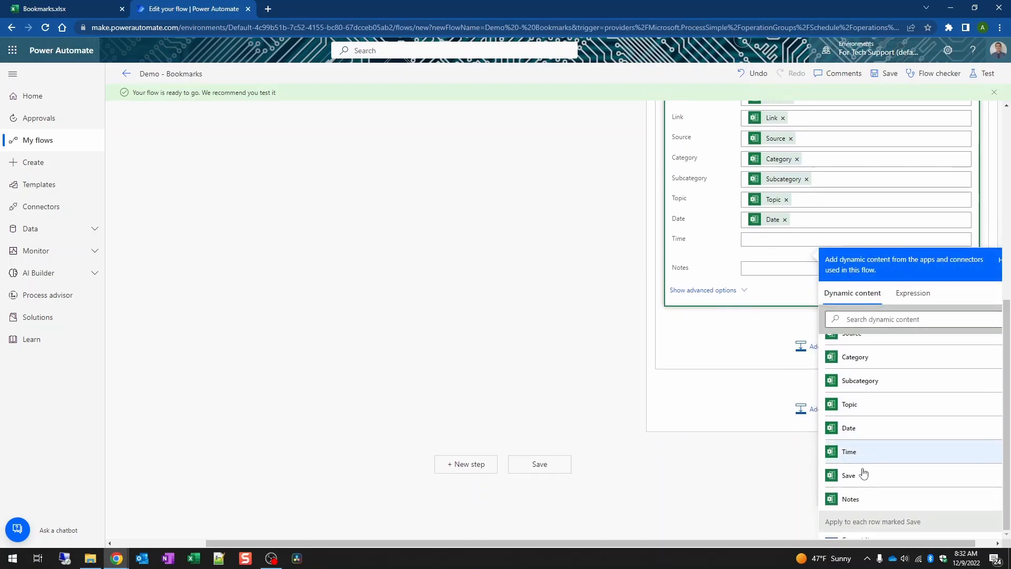
{"action": "left_click", "coordinate": [861, 458]}
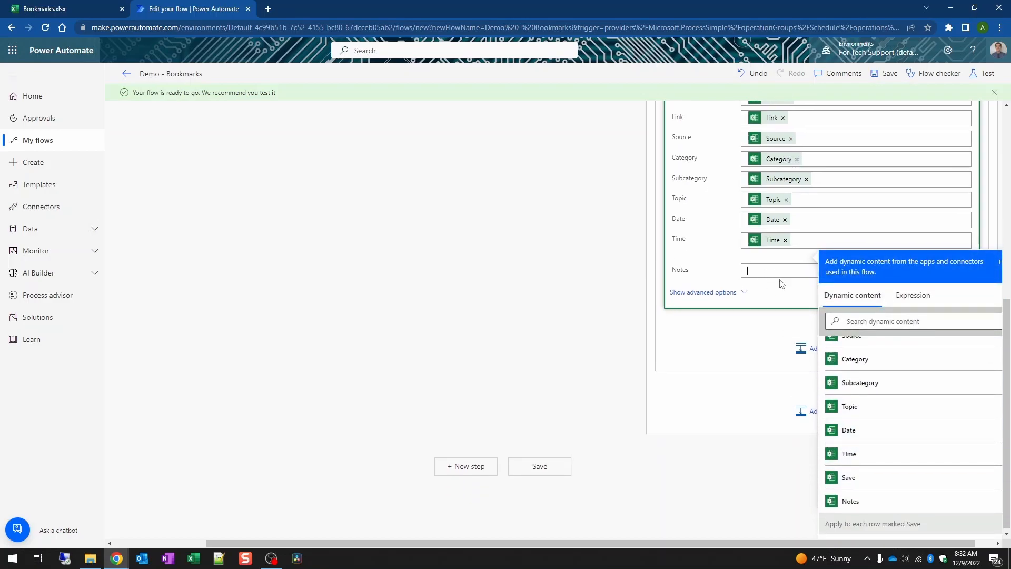
{"action": "scroll", "coordinate": [890, 458], "scroll_direction": "down", "scroll_amount": 1}
{"action": "left_click", "coordinate": [864, 511]}
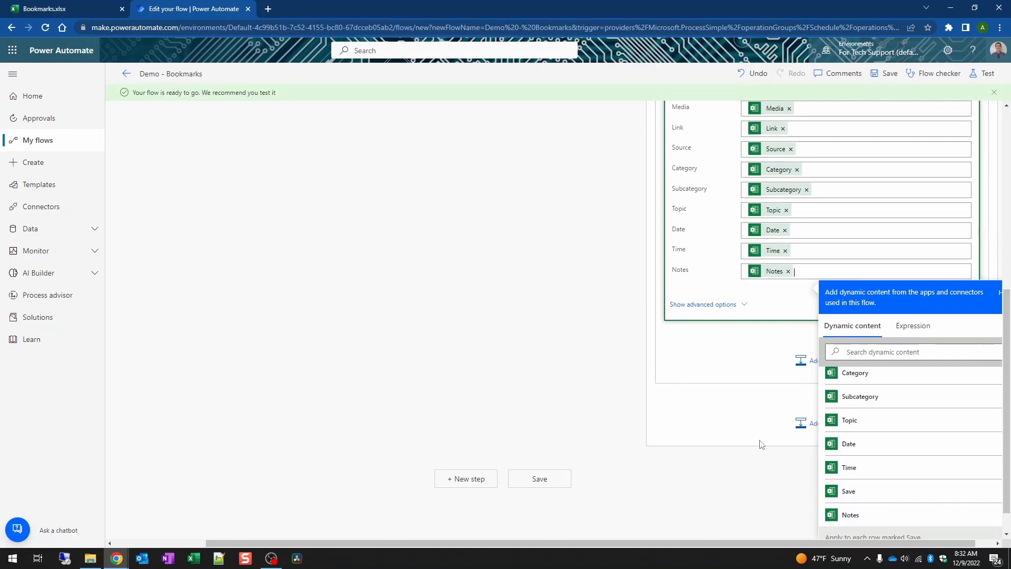
{"action": "scroll", "coordinate": [709, 264], "scroll_direction": "up", "scroll_amount": 4}
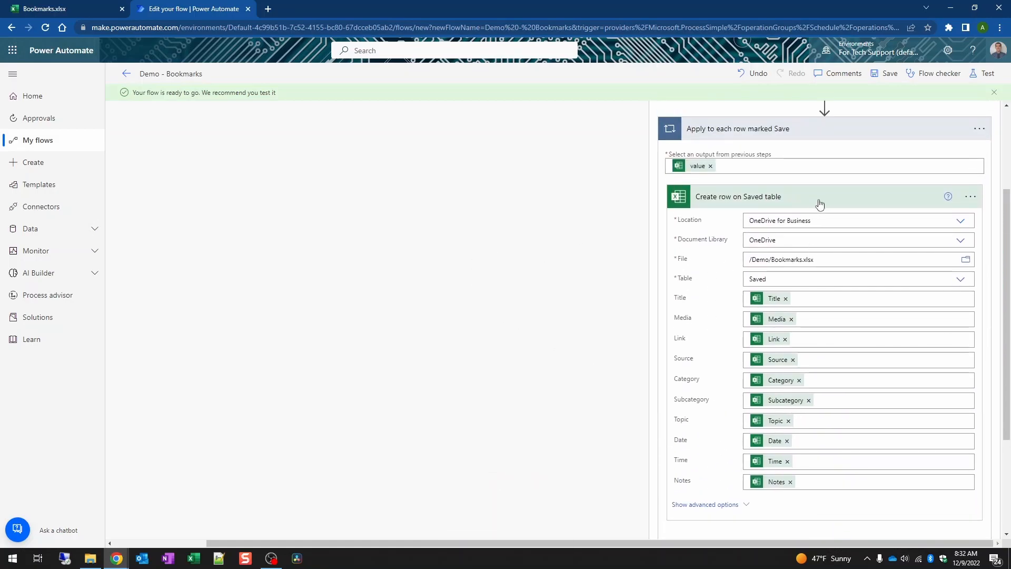
{"action": "left_click", "coordinate": [823, 203]}
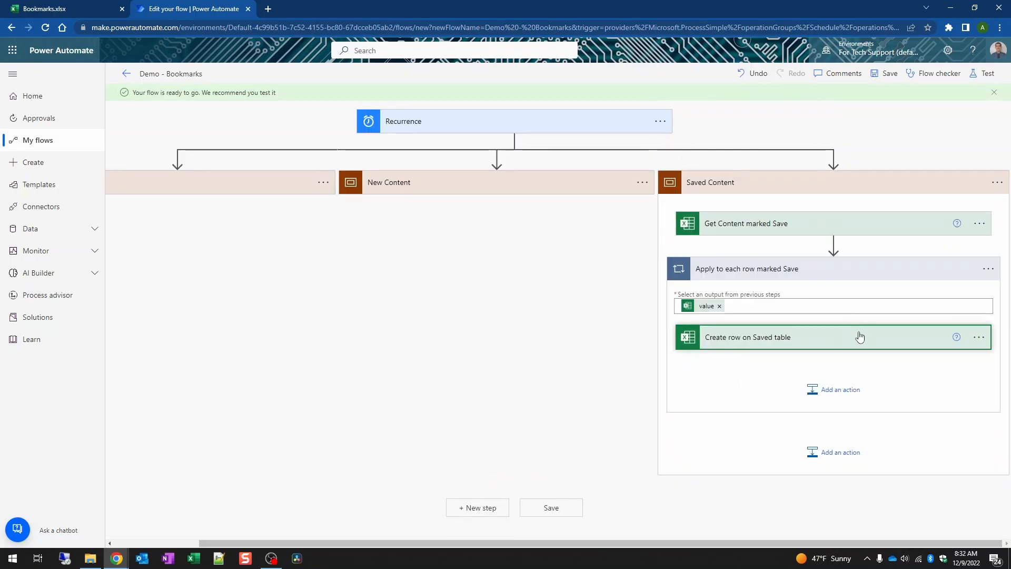
- Add an Excel Online Delete a row action after Create row on Saved table and rename it "Delete row from News table"
{"action": "left_click", "coordinate": [839, 390]}
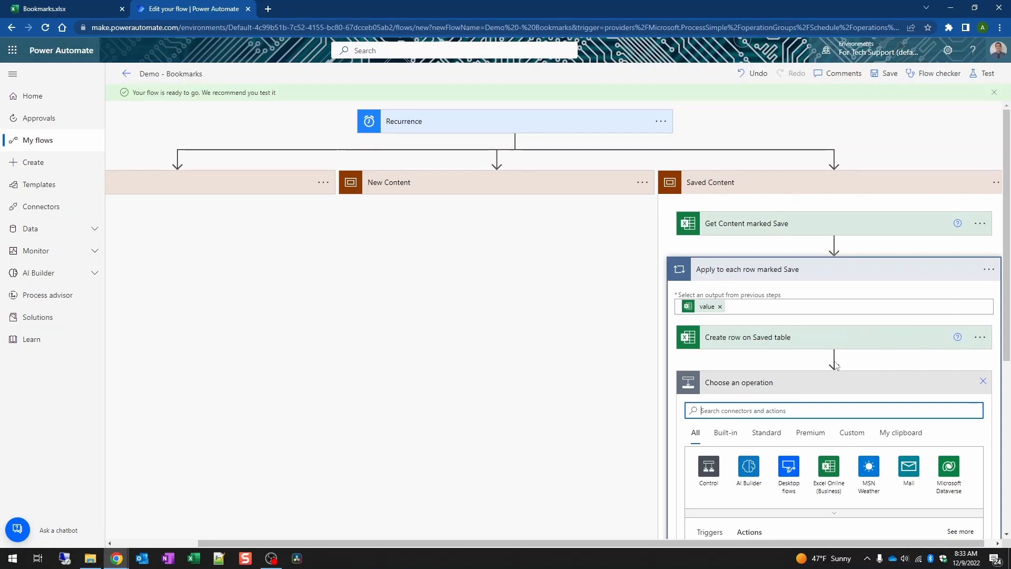
{"action": "scroll", "coordinate": [823, 409], "scroll_direction": "down", "scroll_amount": 2}
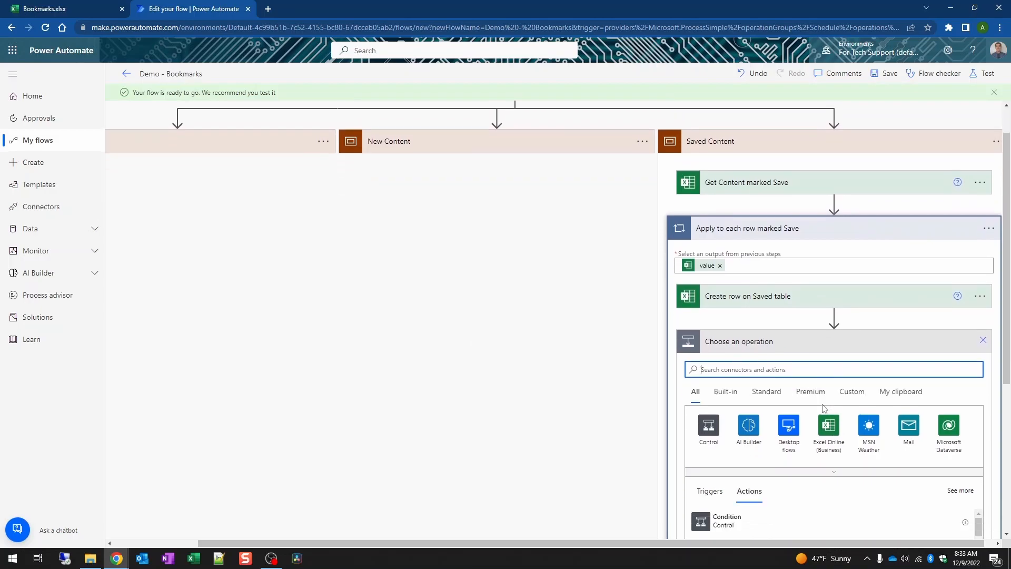
{"action": "type", "text": "te a row"}
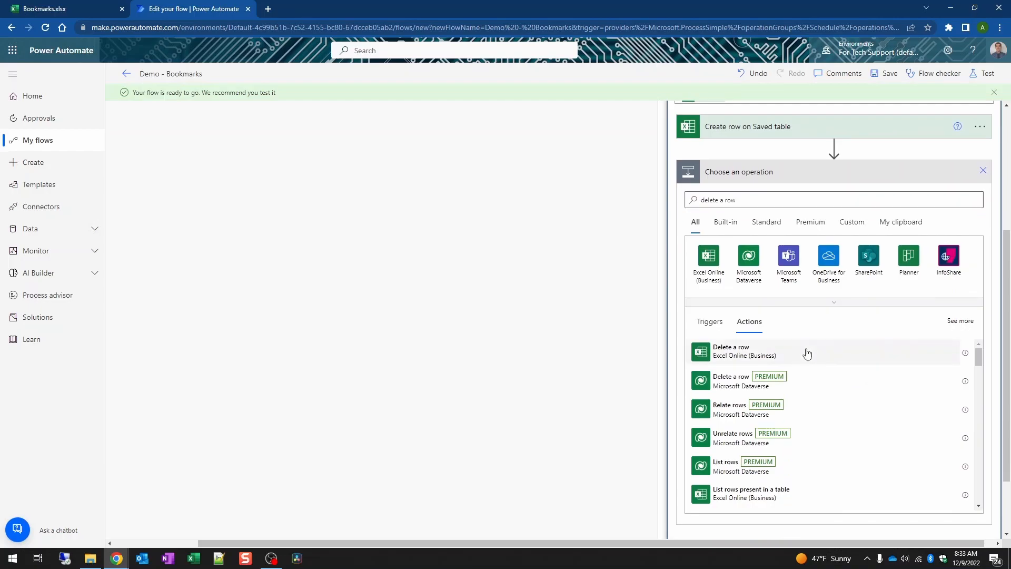
{"action": "left_click", "coordinate": [809, 354]}
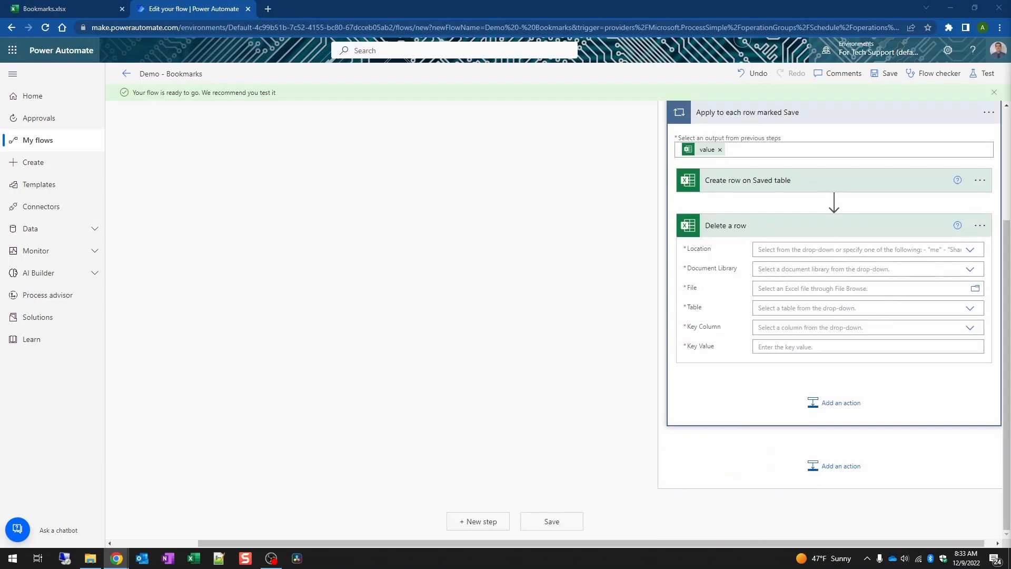
{"action": "left_click", "coordinate": [980, 225]}
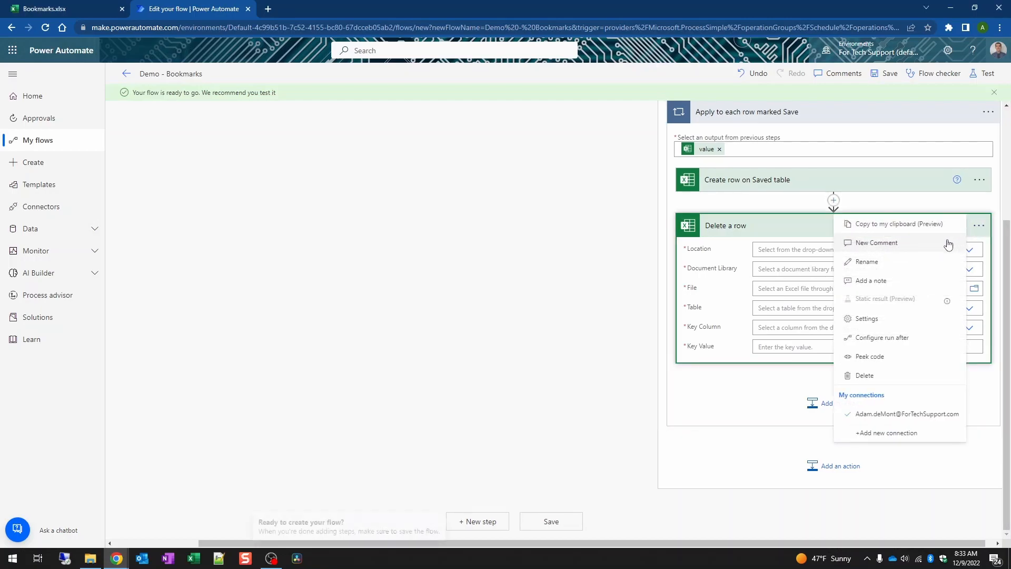
{"action": "left_click", "coordinate": [910, 261]}
{"action": "type", "text": "Delete row from News table"}
{"action": "key", "text": "Return"}
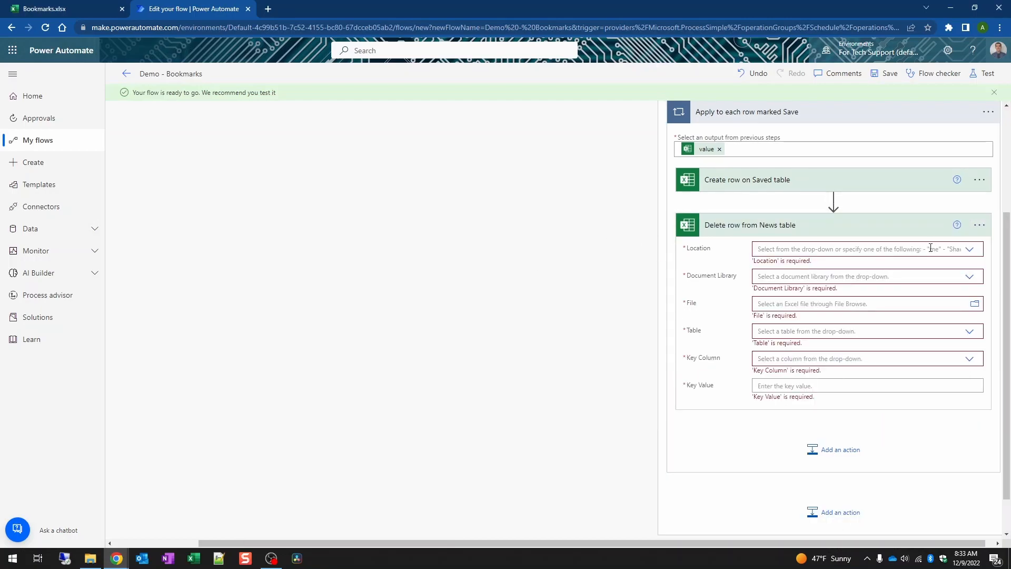
- Point the delete action at /Demo/Bookmarks.xlsx in the OneDrive library of OneDrive for Business
{"action": "left_click", "coordinate": [931, 248]}
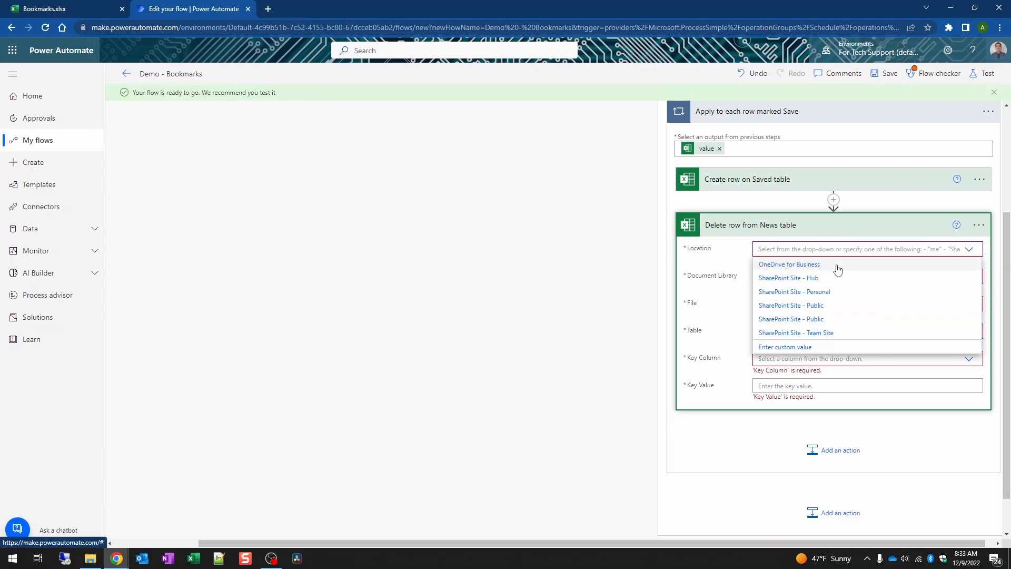
{"action": "left_click", "coordinate": [838, 264]}
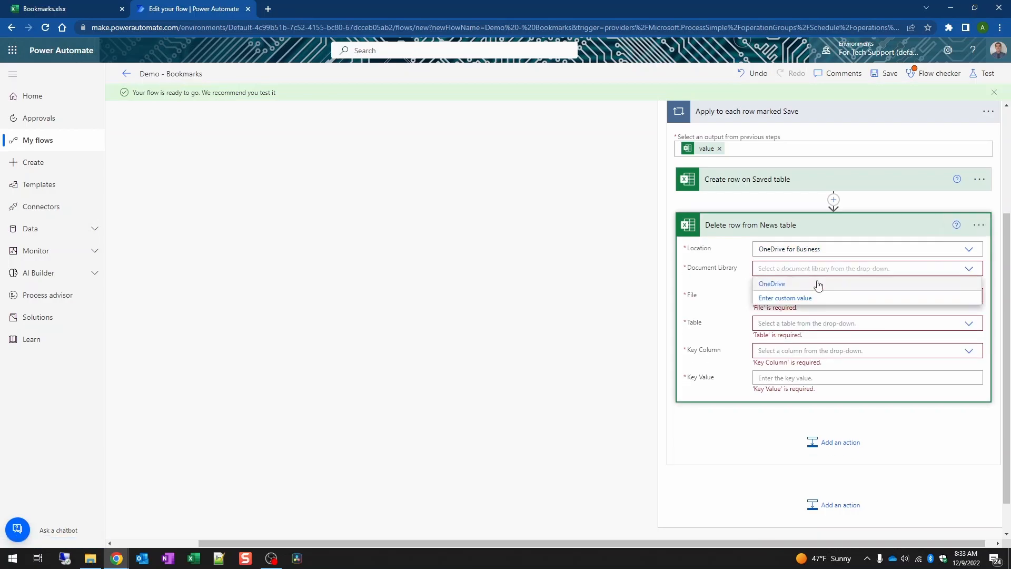
{"action": "left_click", "coordinate": [883, 289]}
{"action": "left_click", "coordinate": [974, 290]}
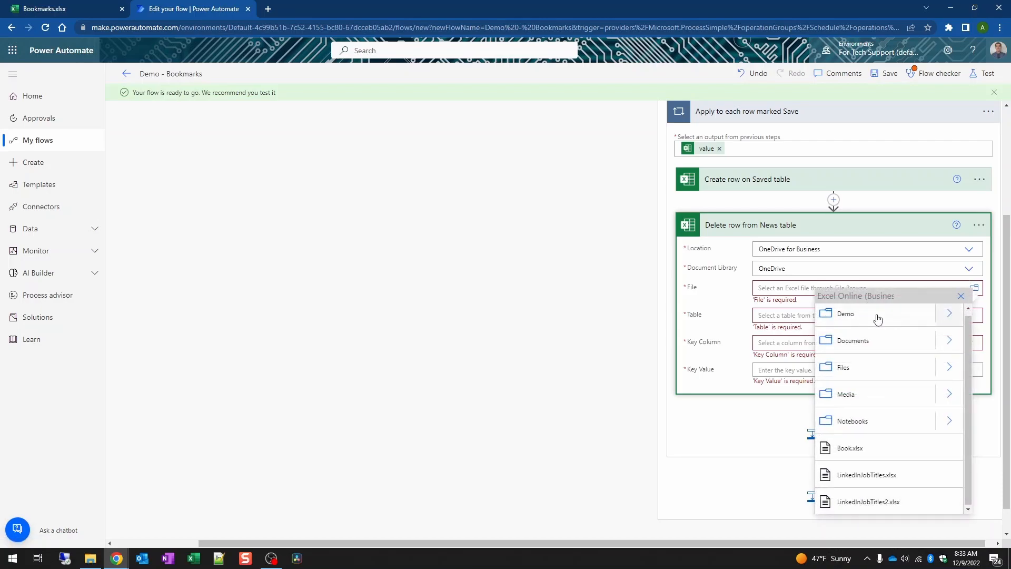
{"action": "left_click", "coordinate": [950, 318]}
{"action": "left_click", "coordinate": [894, 330]}
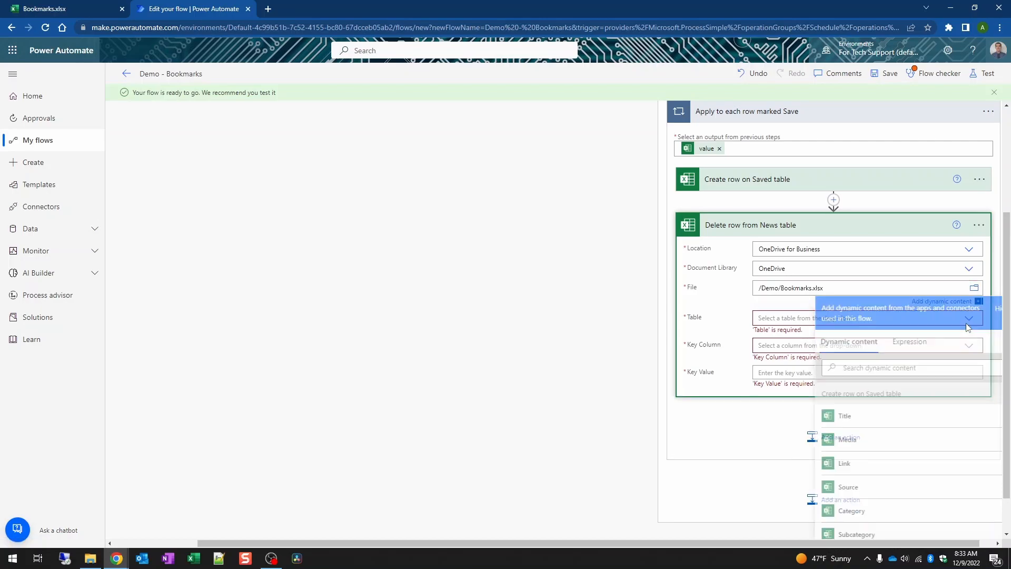
- Set the delete action's table to News, with Link as the key column and the dynamic Link value as the key value
{"action": "left_click", "coordinate": [807, 315]}
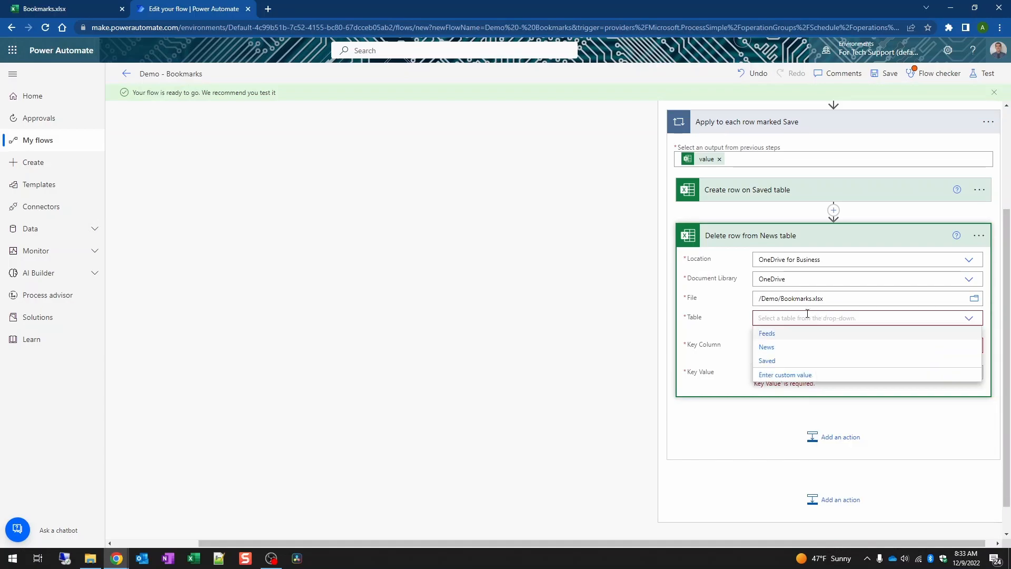
{"action": "left_click", "coordinate": [771, 348]}
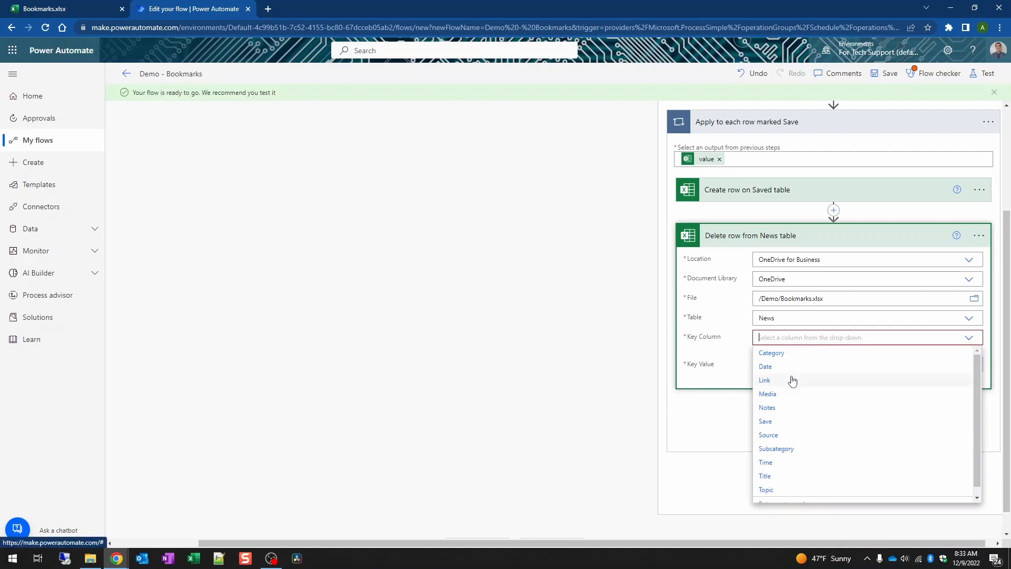
{"action": "left_click", "coordinate": [794, 380]}
{"action": "left_click", "coordinate": [787, 358]}
{"action": "scroll", "coordinate": [890, 439], "scroll_direction": "down", "scroll_amount": 1}
{"action": "scroll", "coordinate": [890, 437], "scroll_direction": "down", "scroll_amount": 2}
{"action": "scroll", "coordinate": [895, 411], "scroll_direction": "up", "scroll_amount": 2}
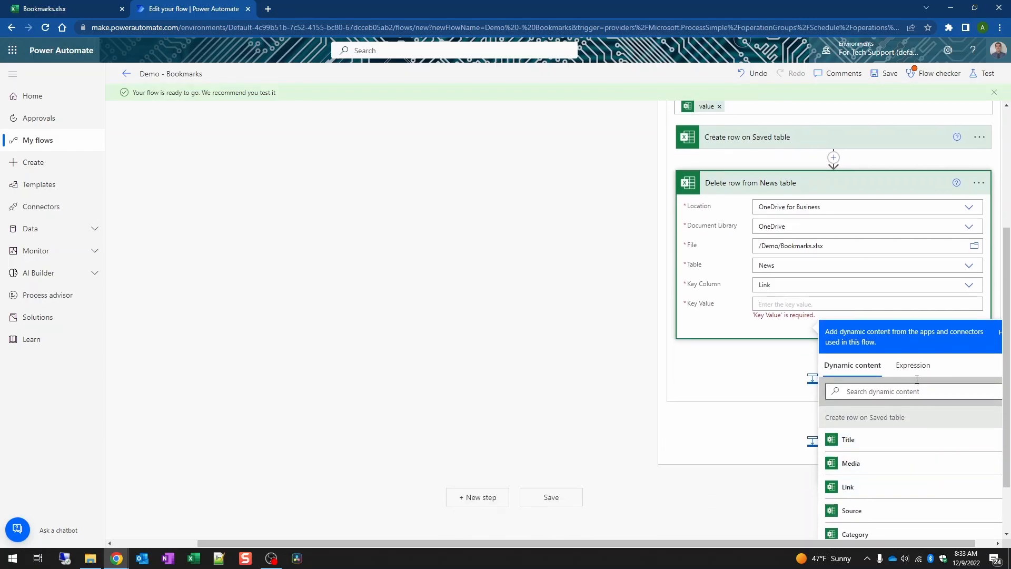
{"action": "scroll", "coordinate": [895, 416], "scroll_direction": "down", "scroll_amount": 1}
{"action": "left_click", "coordinate": [859, 437]}
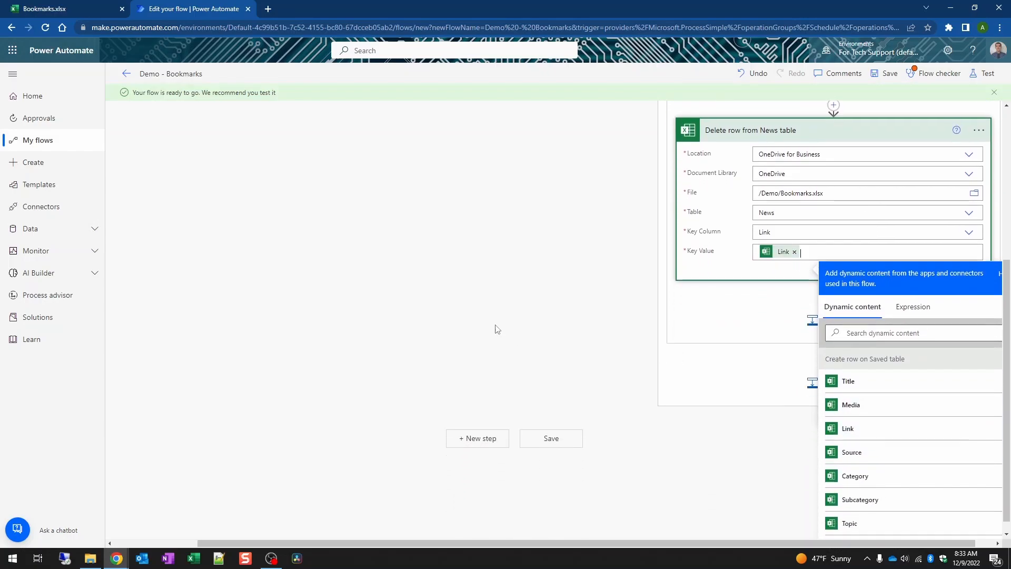
{"action": "left_click", "coordinate": [532, 284]}
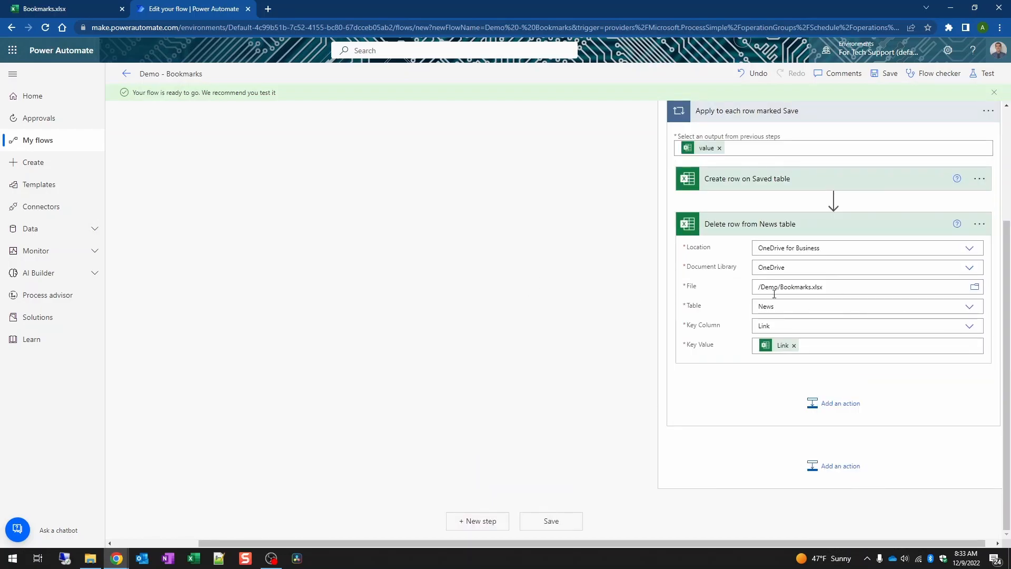
- Collapse the Saved Content scope and save the flow
{"action": "scroll", "coordinate": [838, 206], "scroll_direction": "up", "scroll_amount": 3}
{"action": "left_click", "coordinate": [843, 184]}
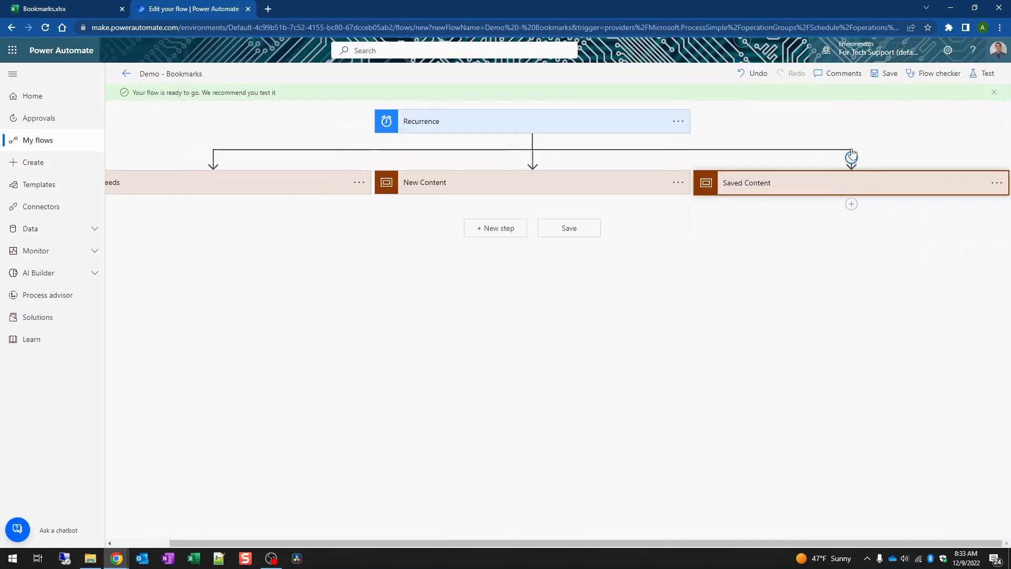
{"action": "left_click", "coordinate": [885, 74]}
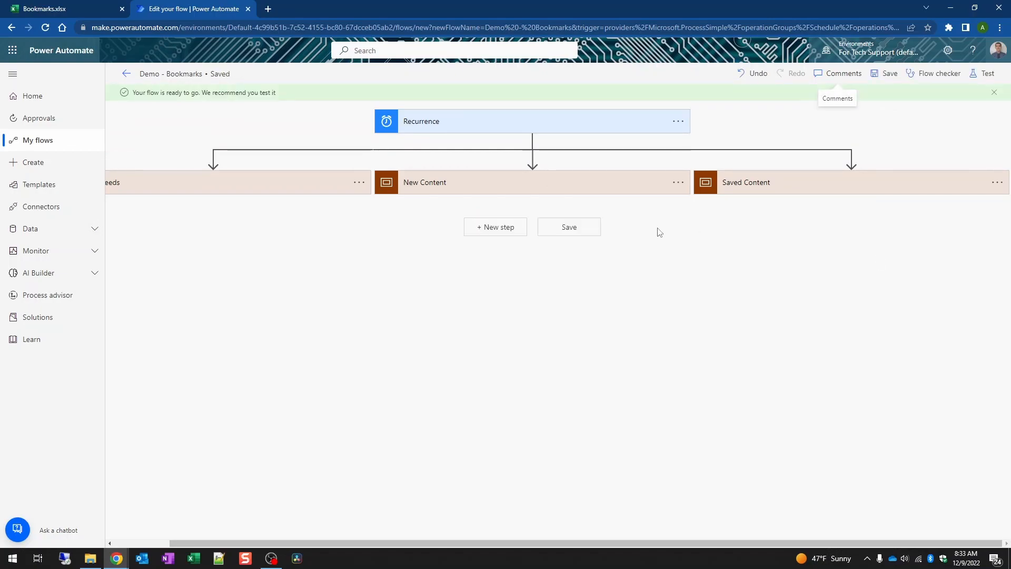
- Add a Scope as a new step below the three parallel branches and rename it "Sort tables"
{"action": "left_click", "coordinate": [494, 230]}
{"action": "type", "text": "scope"}
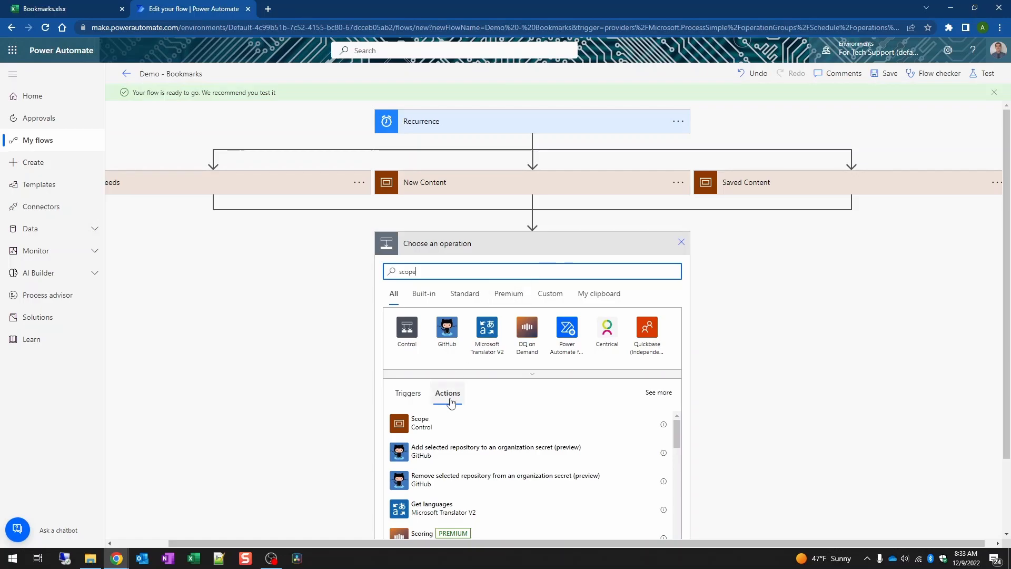
{"action": "left_click", "coordinate": [438, 428]}
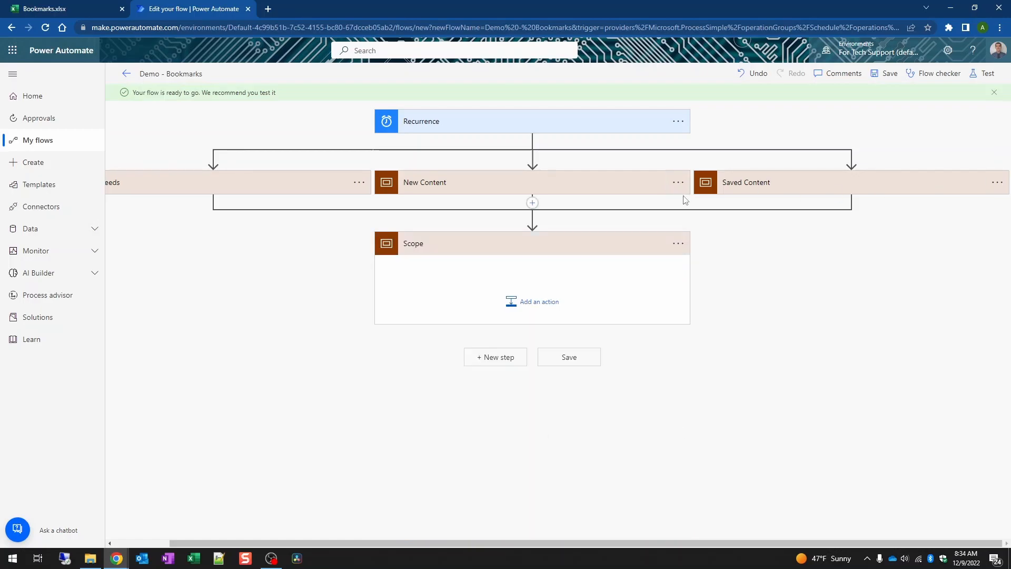
{"action": "left_click", "coordinate": [678, 243]}
{"action": "left_click", "coordinate": [727, 279]}
{"action": "type", "text": "Sort tables"}
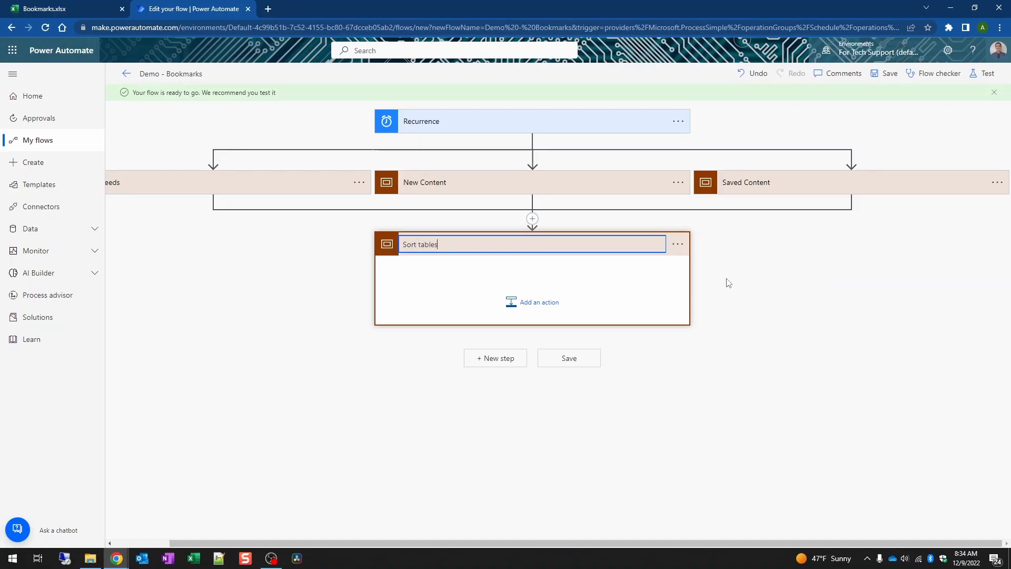
{"action": "left_click", "coordinate": [735, 278]}
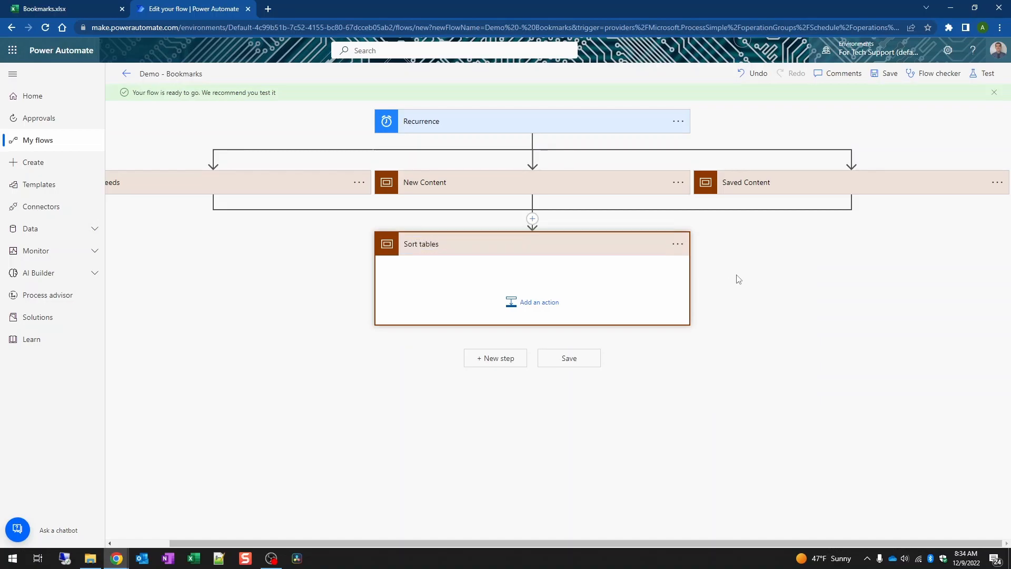
- Add an Excel Run script action inside the Sort tables scope and copy the action for reuse
{"action": "left_click", "coordinate": [515, 310]}
{"action": "type", "text": "run sc"}
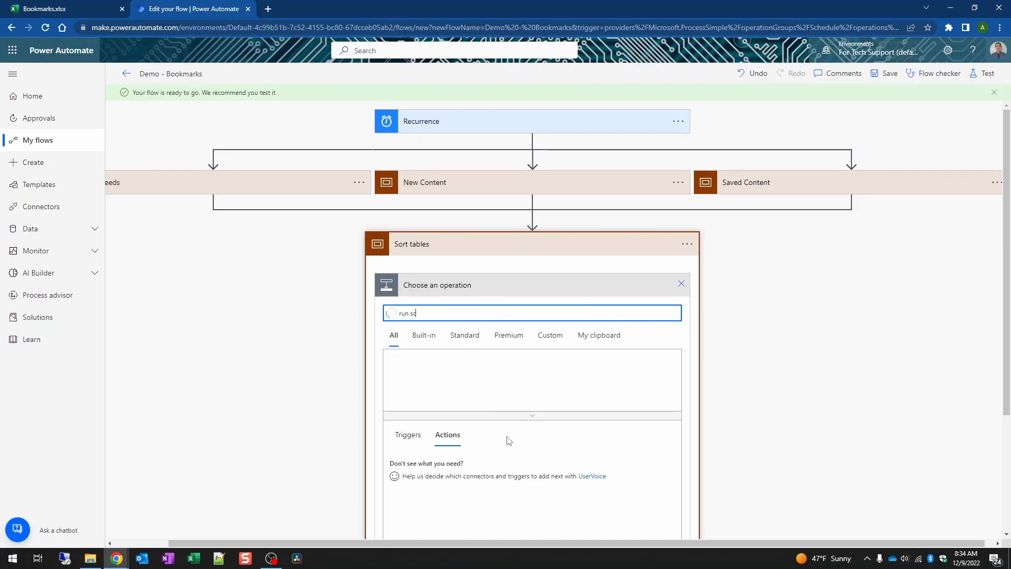
{"action": "left_click", "coordinate": [526, 464]}
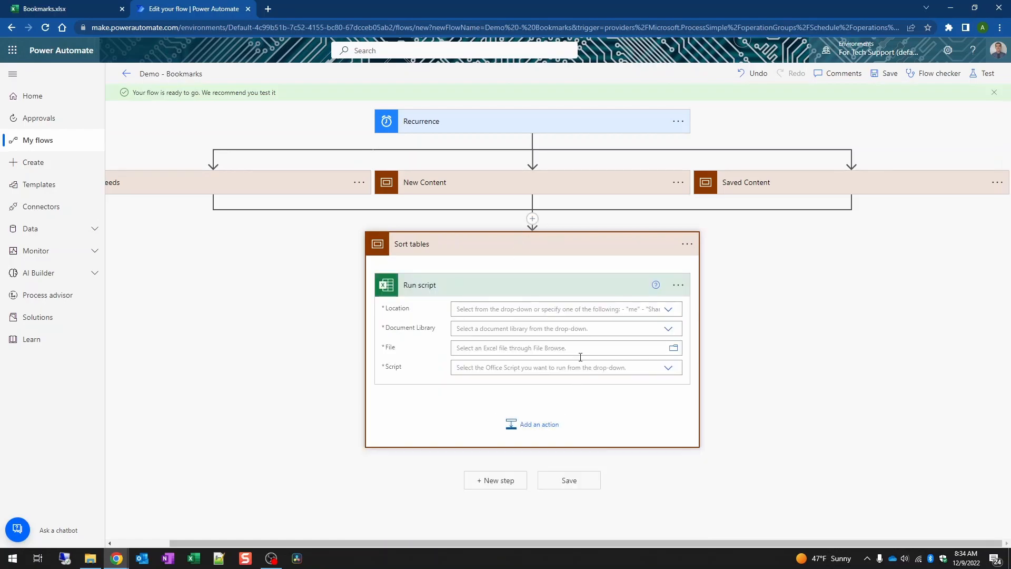
{"action": "left_click", "coordinate": [682, 288]}
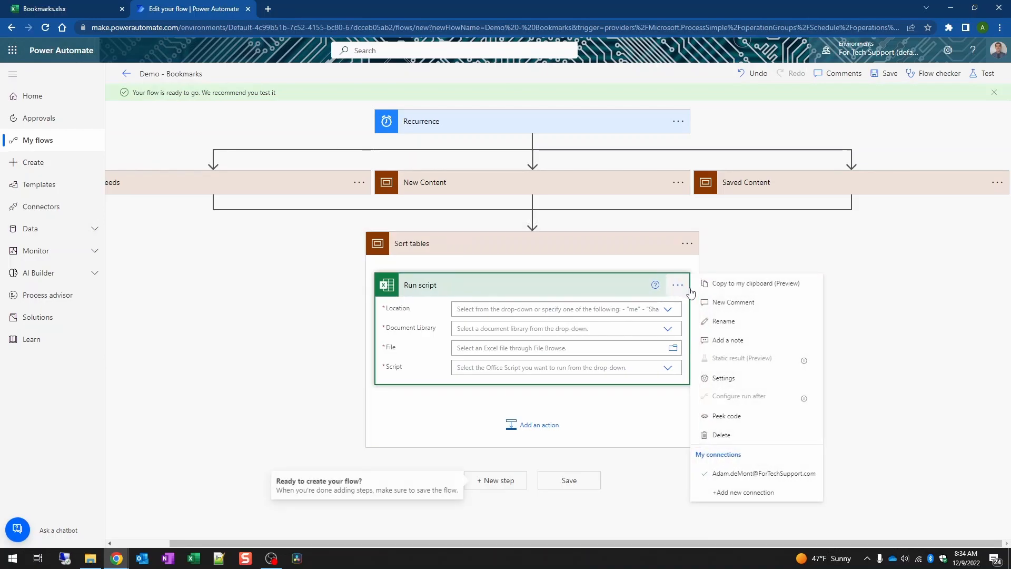
{"action": "left_click", "coordinate": [716, 285]}
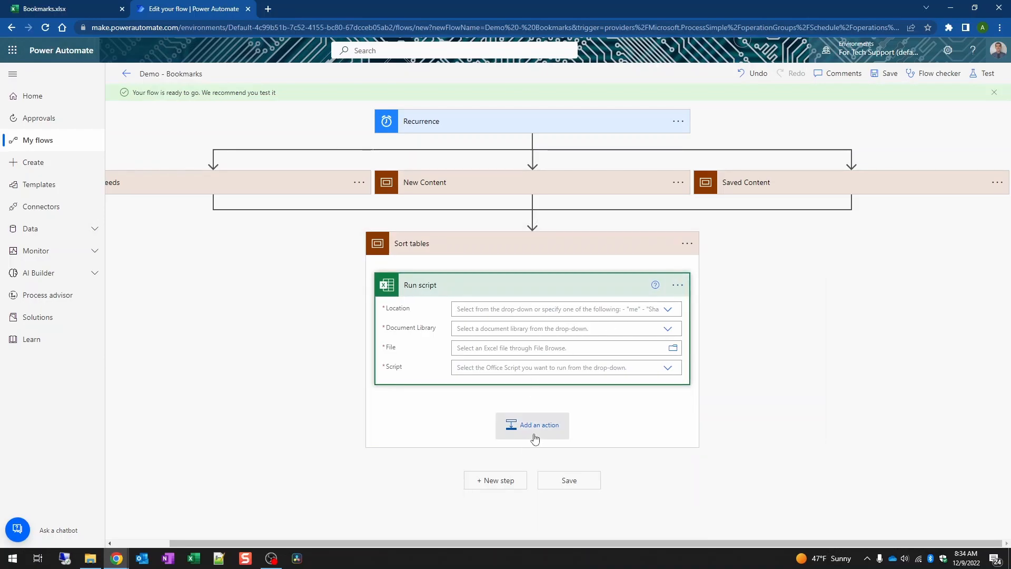
- Add two copies of the Run script action below the original in the Sort tables scope
{"action": "left_click", "coordinate": [681, 285]}
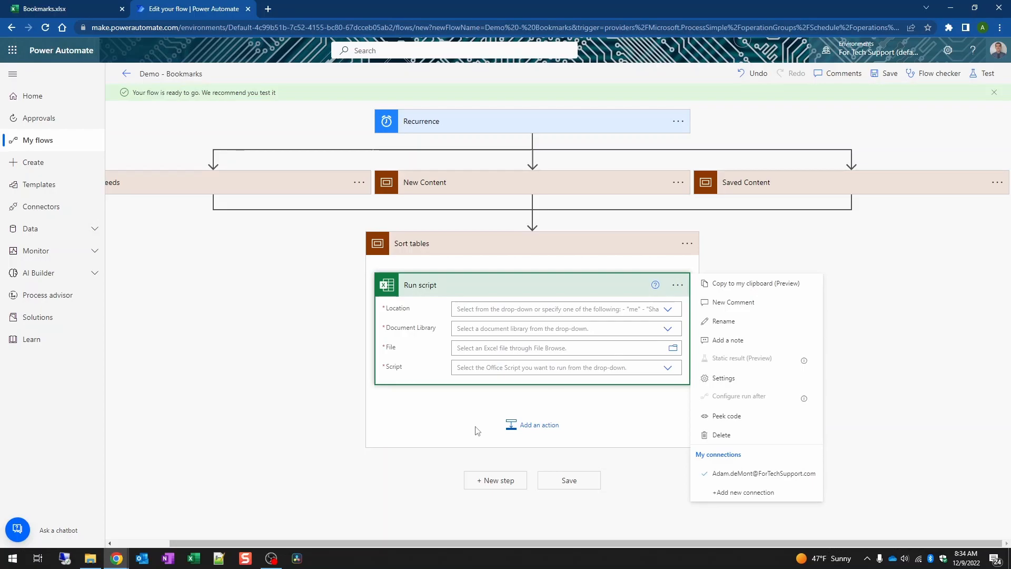
{"action": "left_click", "coordinate": [535, 424]}
{"action": "left_click", "coordinate": [599, 380]}
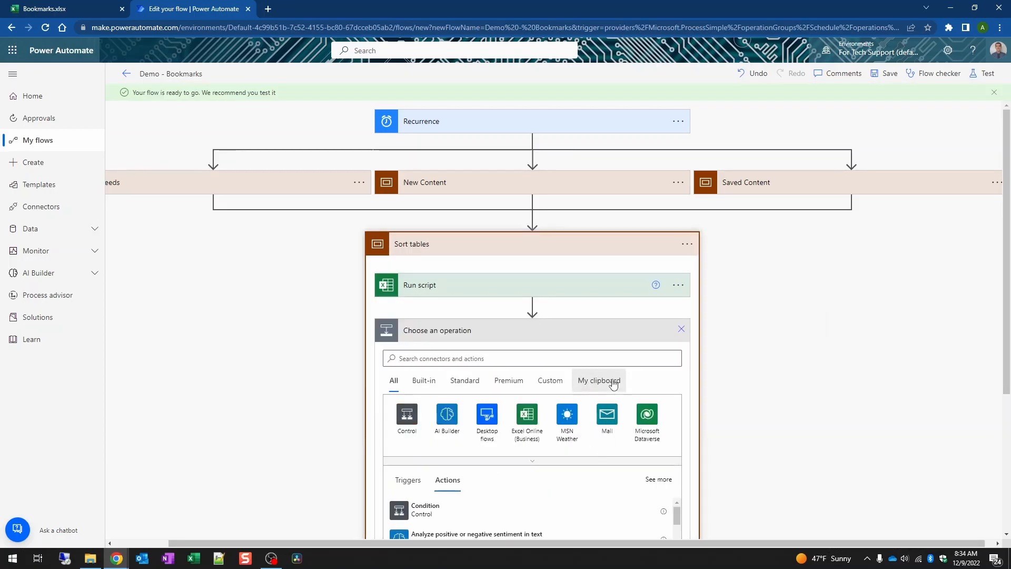
{"action": "left_click", "coordinate": [546, 403]}
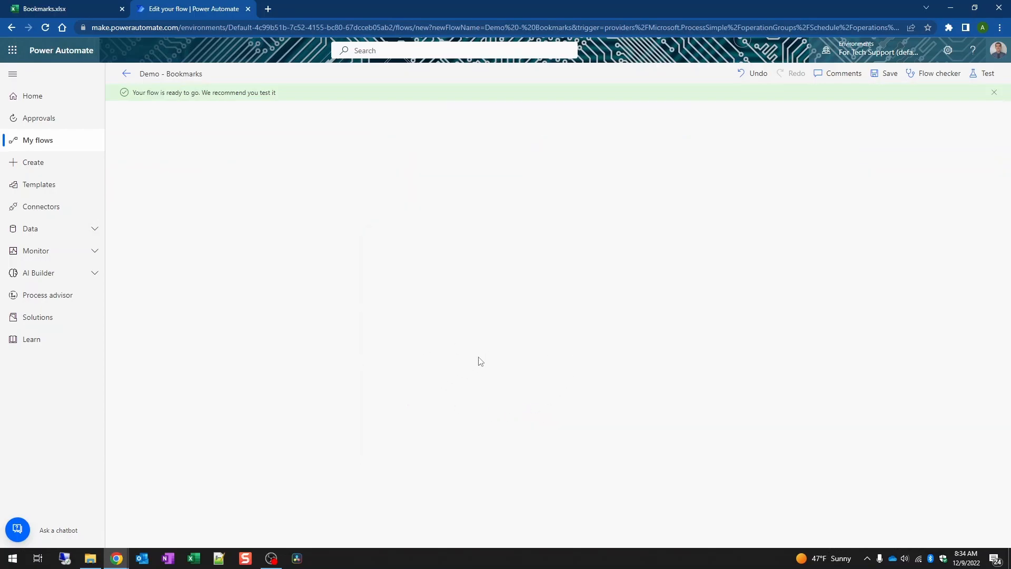
{"action": "left_click", "coordinate": [594, 246]}
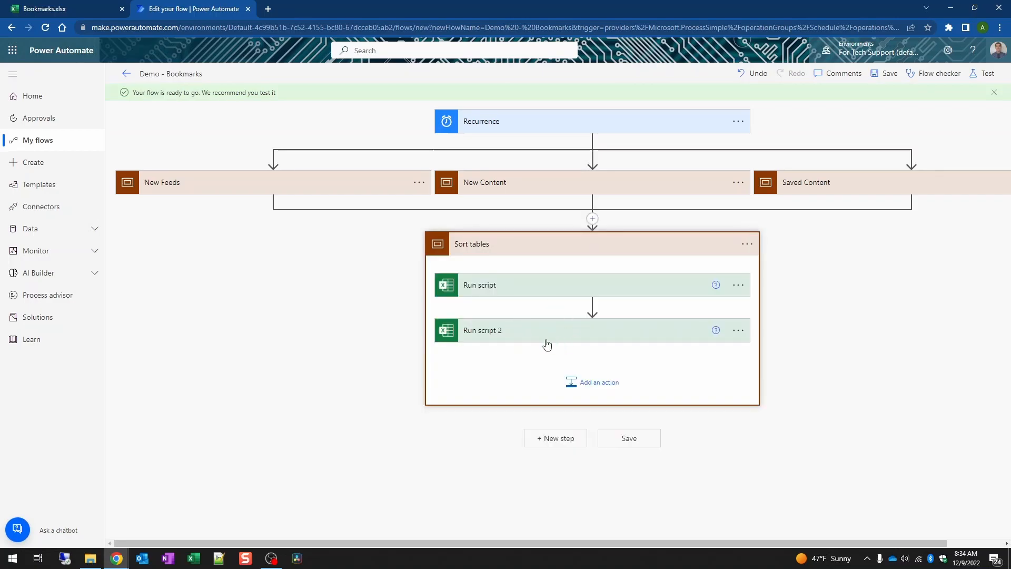
{"action": "left_click", "coordinate": [591, 389]}
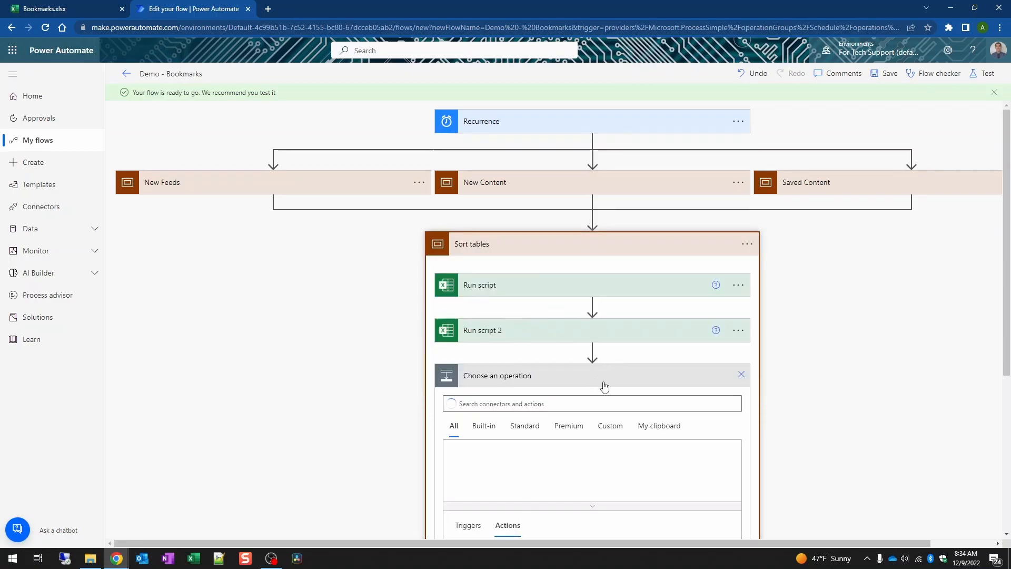
{"action": "left_click", "coordinate": [661, 411]}
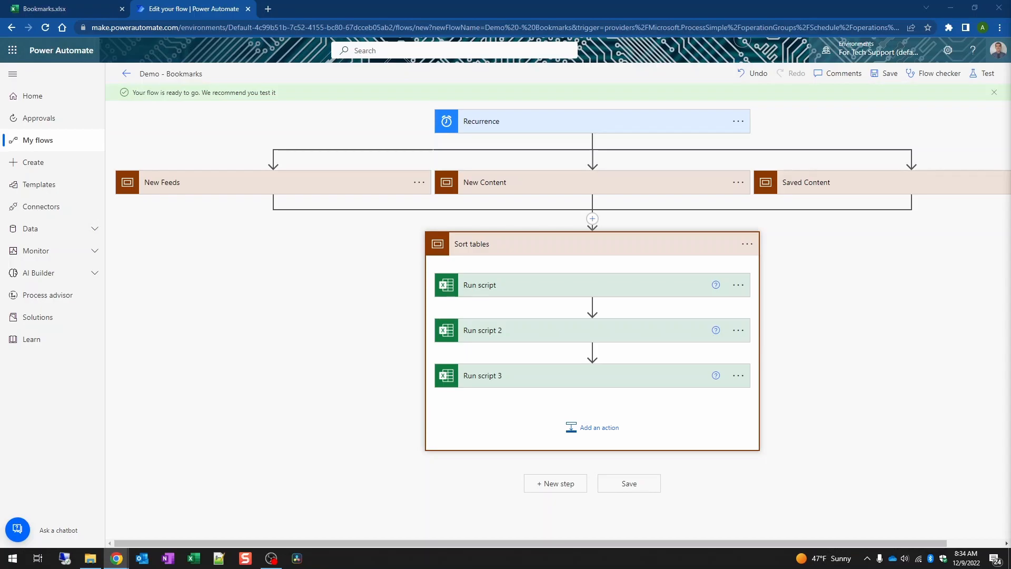
- Rename the first Run script action in the Sort tables scope to "Sort Feeds table"
{"action": "left_click", "coordinate": [739, 285]}
{"action": "left_click", "coordinate": [758, 321]}
{"action": "type", "text": "Sort Feeds table"}
{"action": "left_click", "coordinate": [817, 339]}
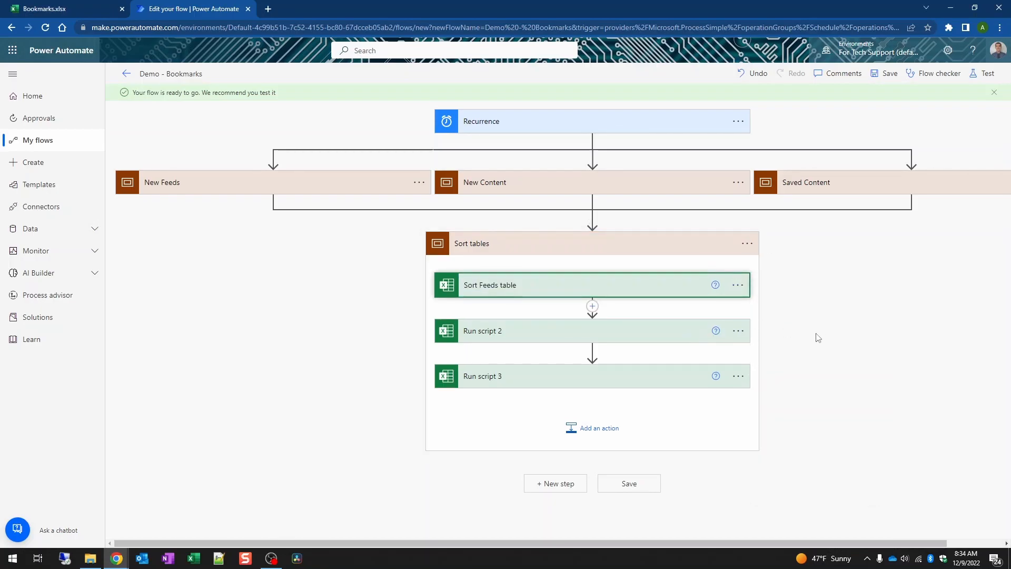
- Rename the Run script 2 action to "Sort News table"
{"action": "left_click", "coordinate": [738, 331]}
{"action": "left_click", "coordinate": [783, 363]}
{"action": "type", "text": "Sort Feeds table"}
{"action": "double_click", "coordinate": [488, 331]}
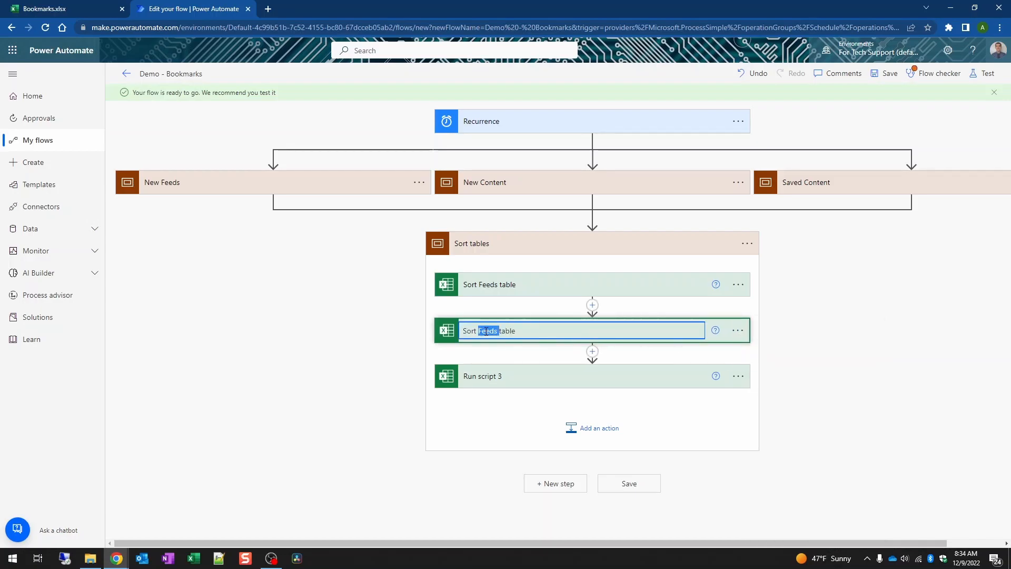
{"action": "type", "text": "News"}
{"action": "left_click", "coordinate": [342, 350]}
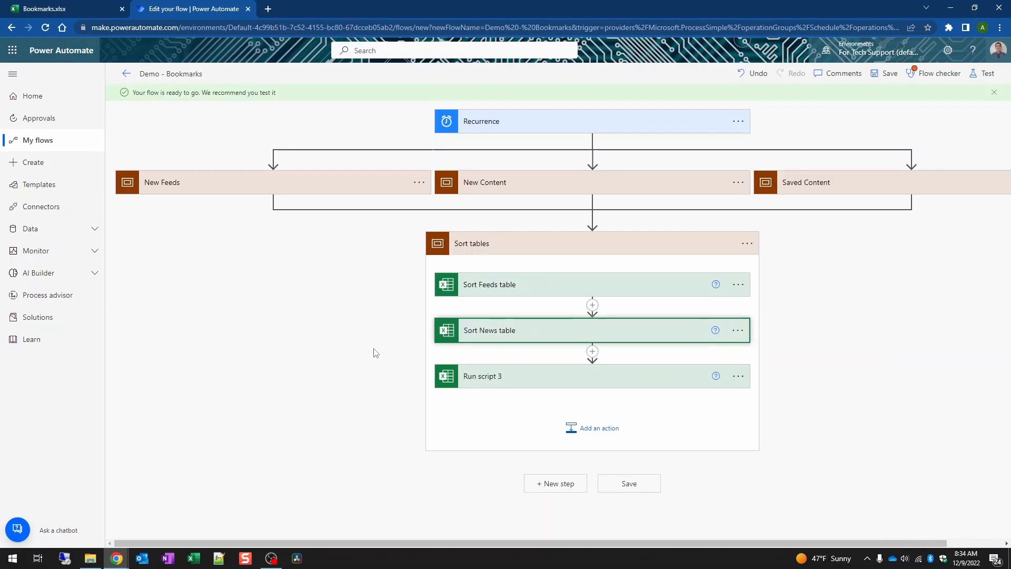
- Rename the Run script 3 action to "Sort Saved table"
{"action": "left_click", "coordinate": [738, 375]}
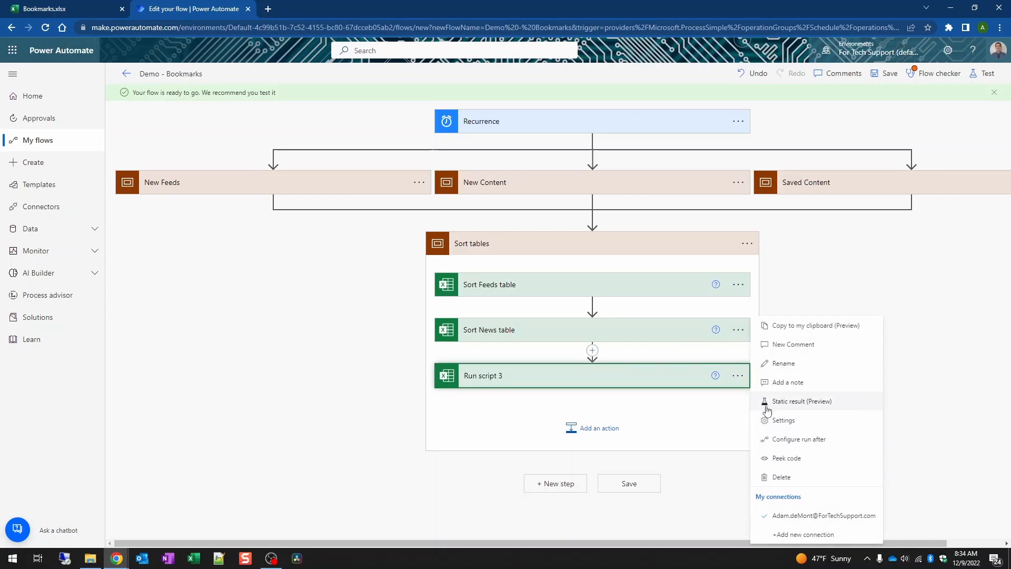
{"action": "left_click", "coordinate": [779, 362]}
{"action": "type", "text": "Sort Feeds table"}
{"action": "double_click", "coordinate": [487, 376]}
{"action": "type", "text": "S"}
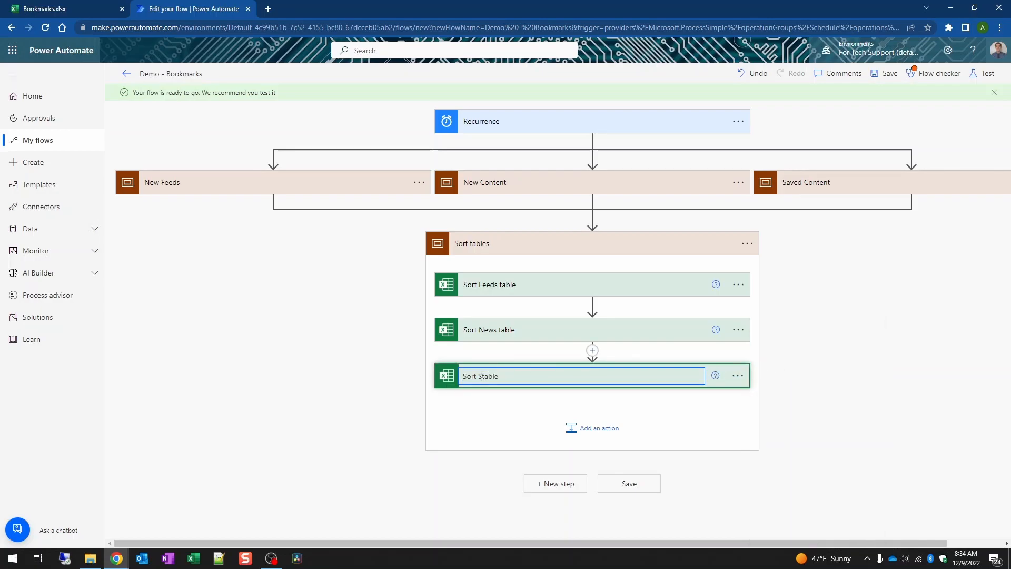
{"action": "type", "text": "aved"}
{"action": "left_click", "coordinate": [408, 387]}
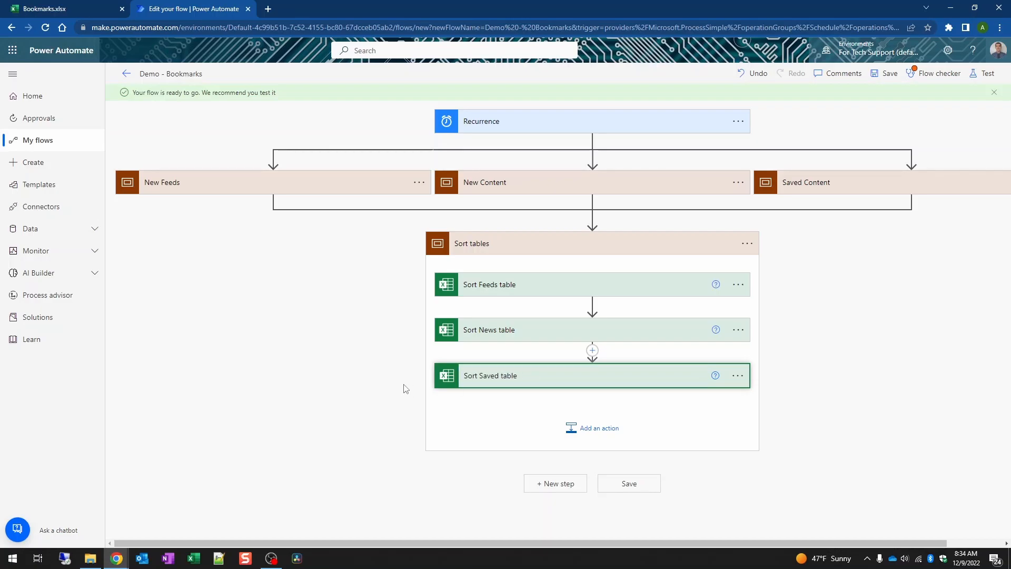
- Expand the three sort actions and set Sort Feeds table's location to OneDrive for Business and document library to OneDrive
{"action": "left_click", "coordinate": [628, 377]}
{"action": "left_click", "coordinate": [650, 332]}
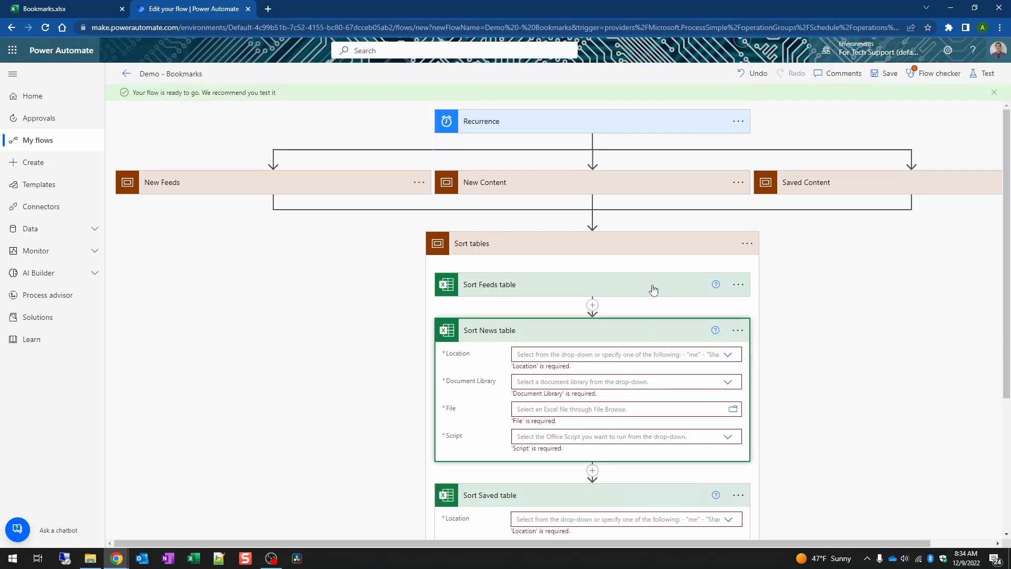
{"action": "left_click", "coordinate": [652, 288]}
{"action": "scroll", "coordinate": [826, 292], "scroll_direction": "down", "scroll_amount": 2}
{"action": "left_click", "coordinate": [653, 206]}
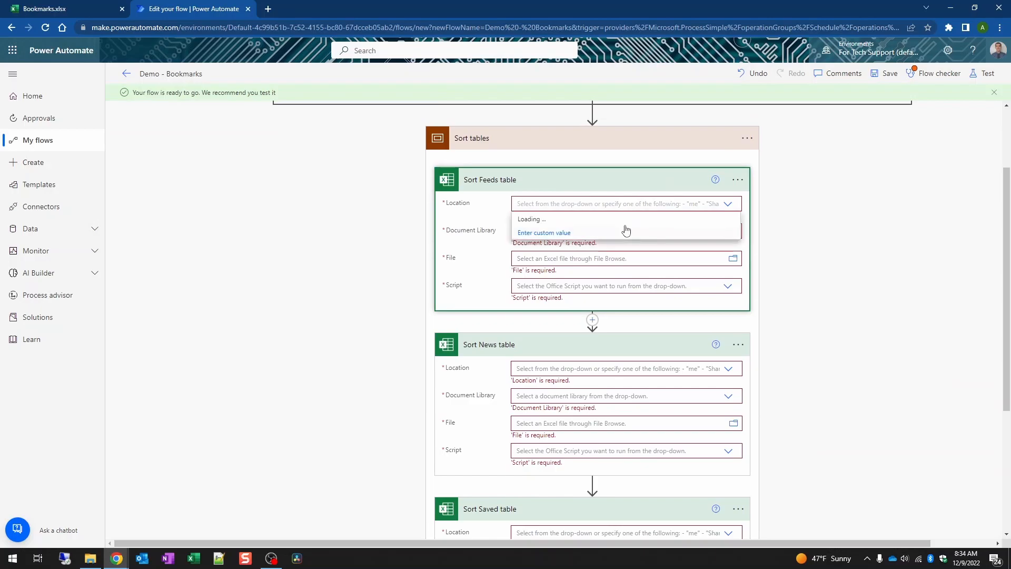
{"action": "left_click", "coordinate": [626, 219]}
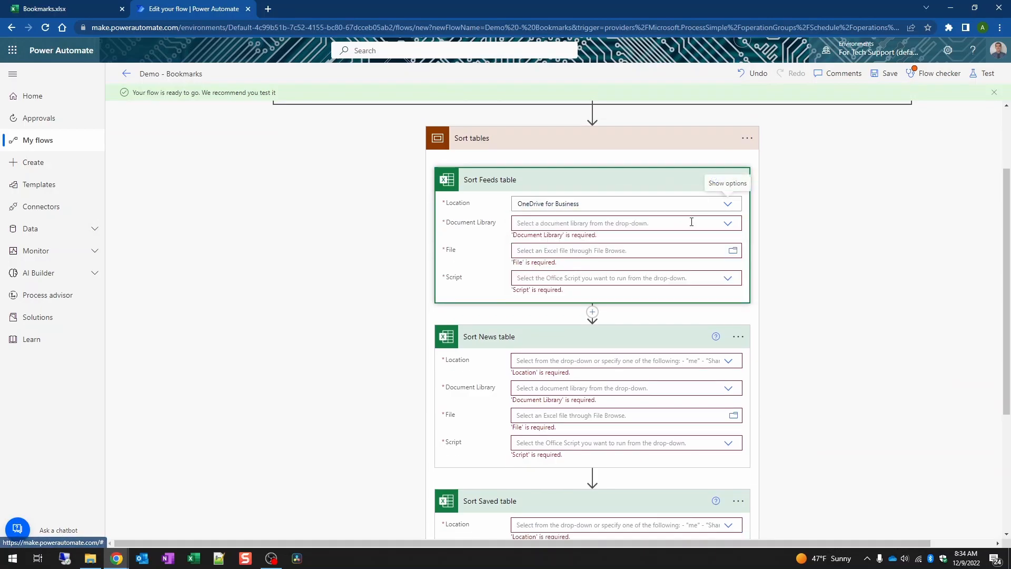
{"action": "left_click", "coordinate": [655, 224]}
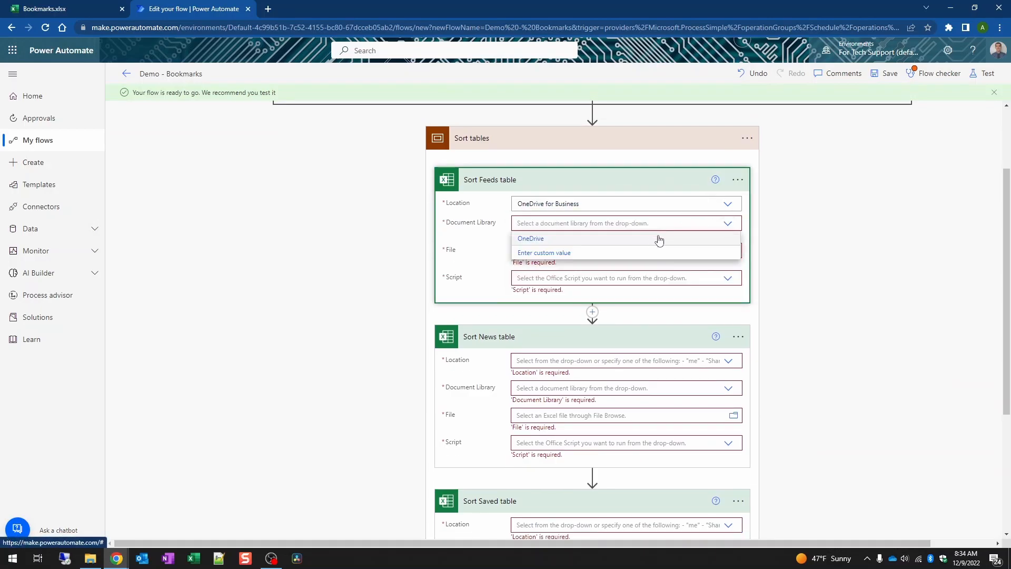
{"action": "left_click", "coordinate": [657, 240]}
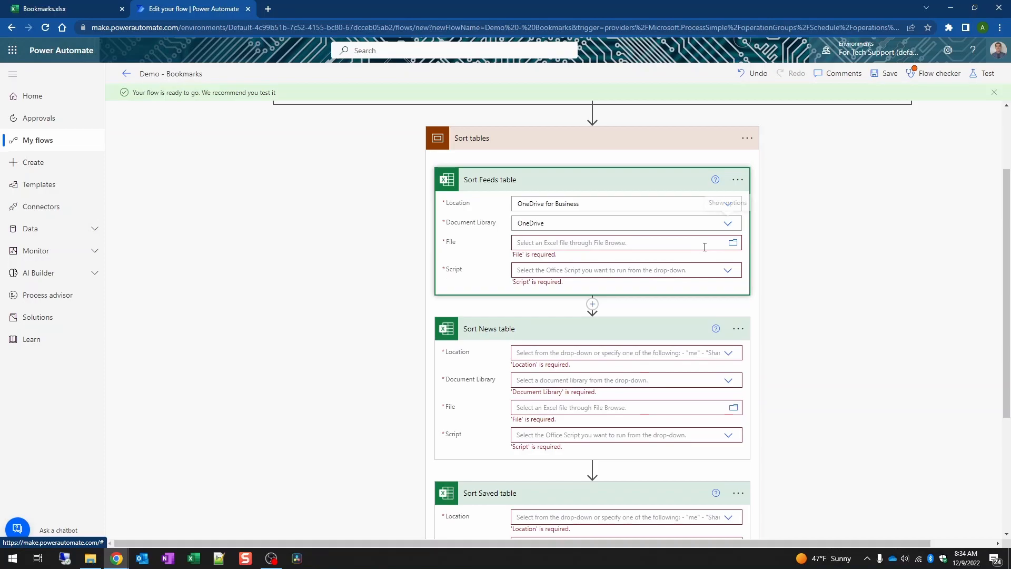
- Set the file of the Sort Feeds table action to /Demo/Bookmarks.xlsx and copy that path for reuse
{"action": "left_click", "coordinate": [732, 243]}
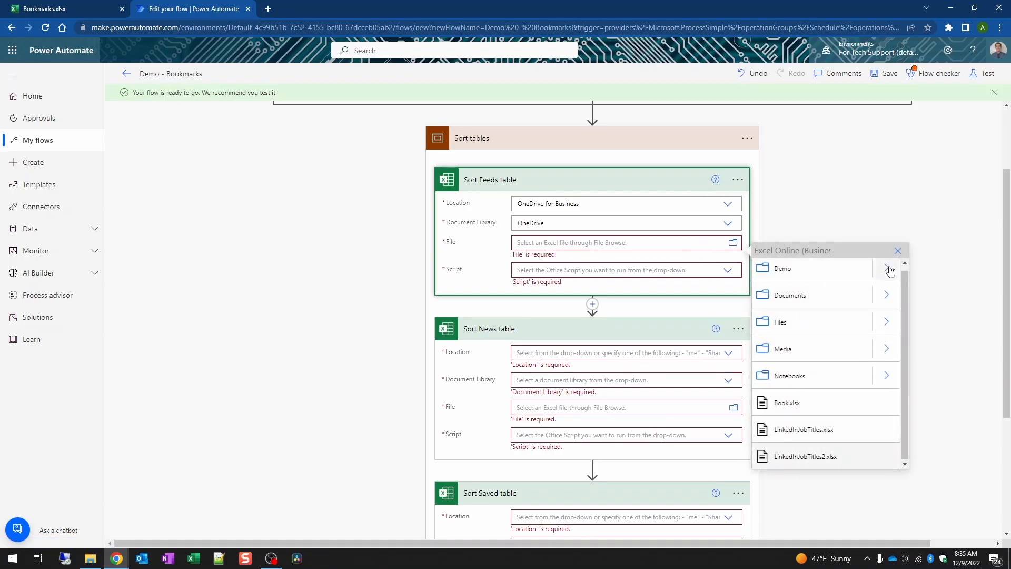
{"action": "left_click", "coordinate": [826, 277]}
{"action": "left_click", "coordinate": [815, 275]}
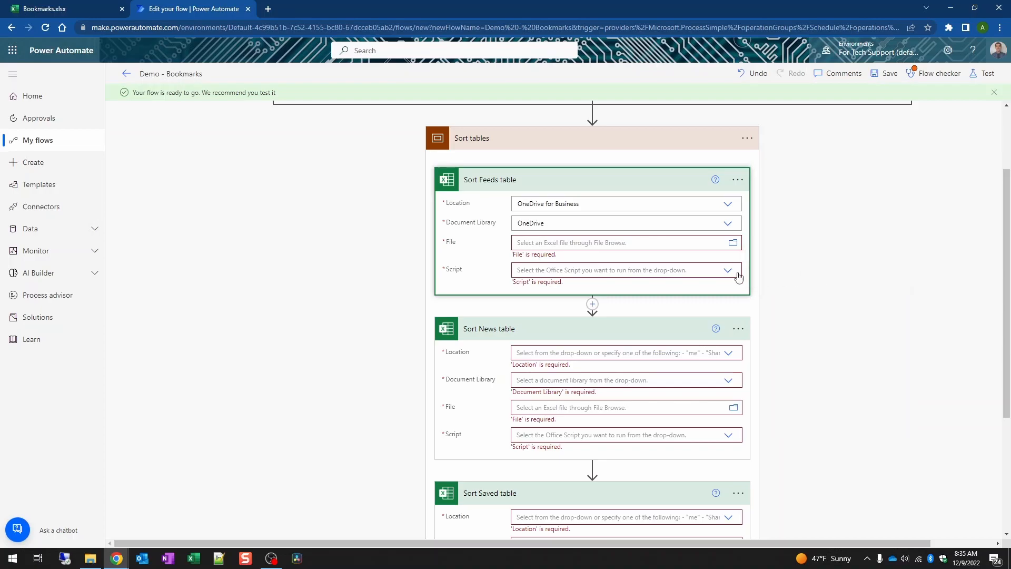
{"action": "left_click", "coordinate": [727, 271]}
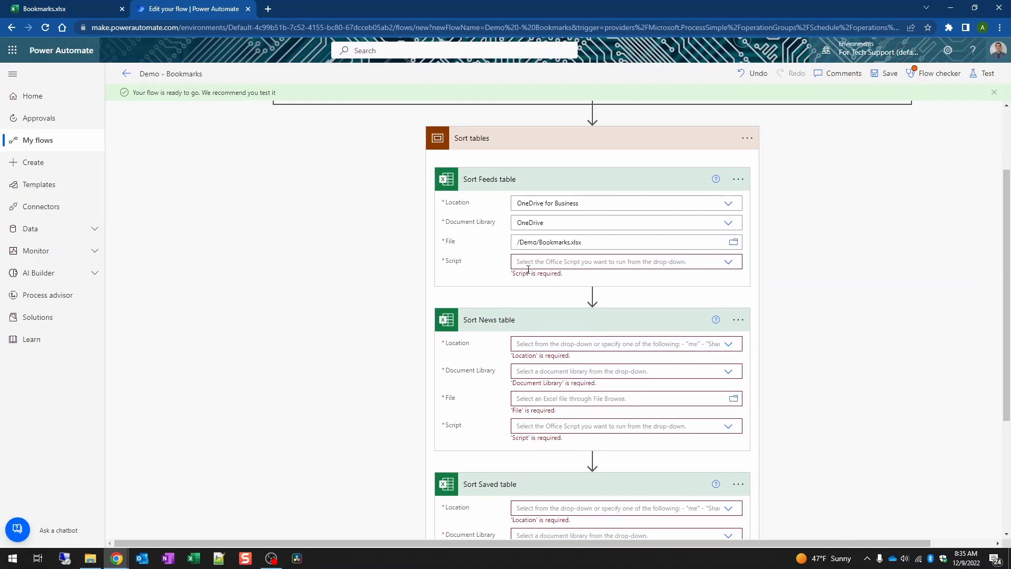
{"action": "triple_click", "coordinate": [538, 243]}
{"action": "key", "text": "ctrl+c"}
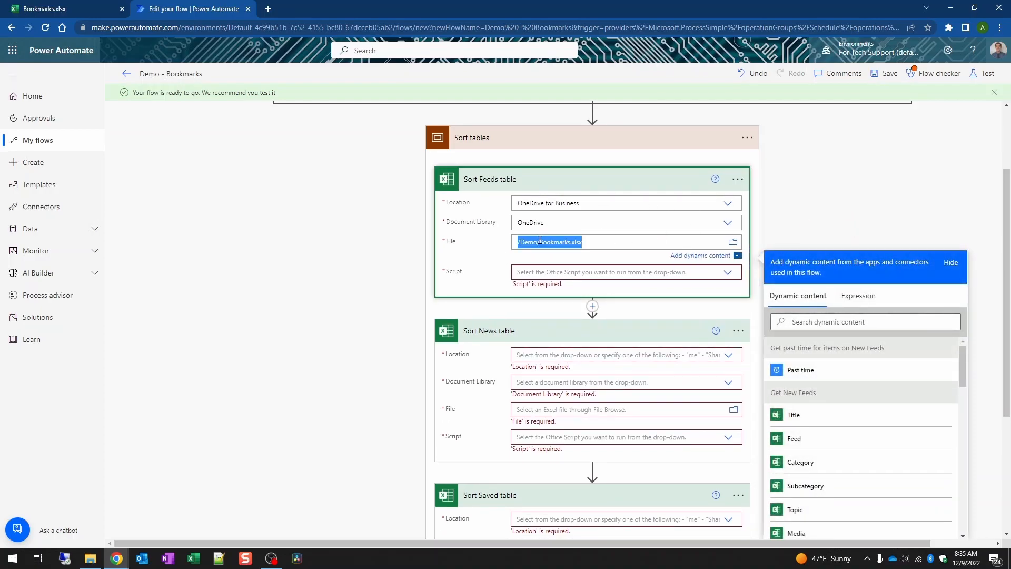
{"action": "left_click", "coordinate": [804, 204]}
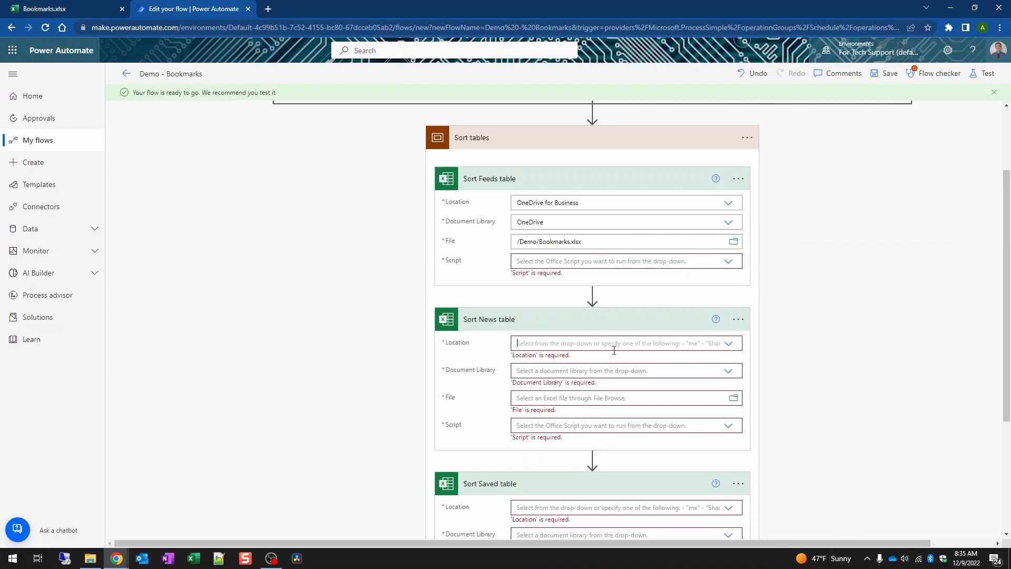
- Point the Sort News table action to OneDrive for Business, the OneDrive library and the file /Demo/Bookmarks.xlsx
{"action": "left_click", "coordinate": [646, 342]}
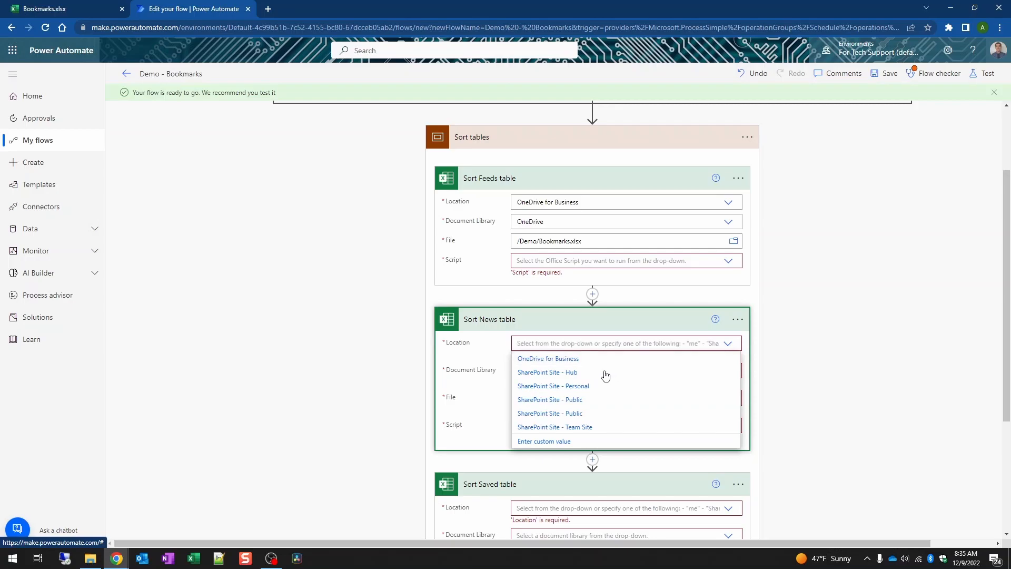
{"action": "left_click", "coordinate": [590, 359]}
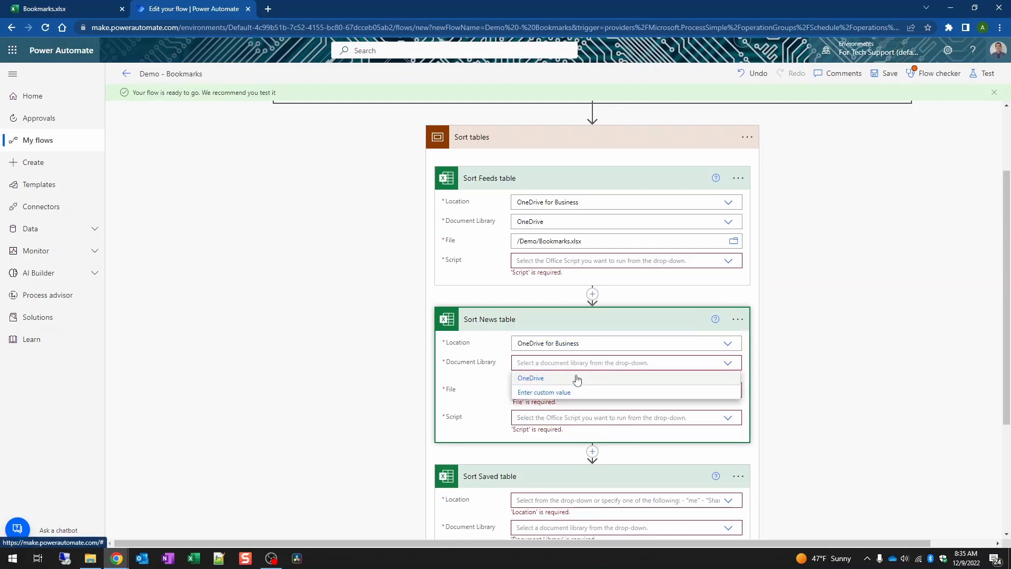
{"action": "left_click", "coordinate": [577, 379]}
{"action": "left_click", "coordinate": [542, 383]}
{"action": "key", "text": "ctrl+v"}
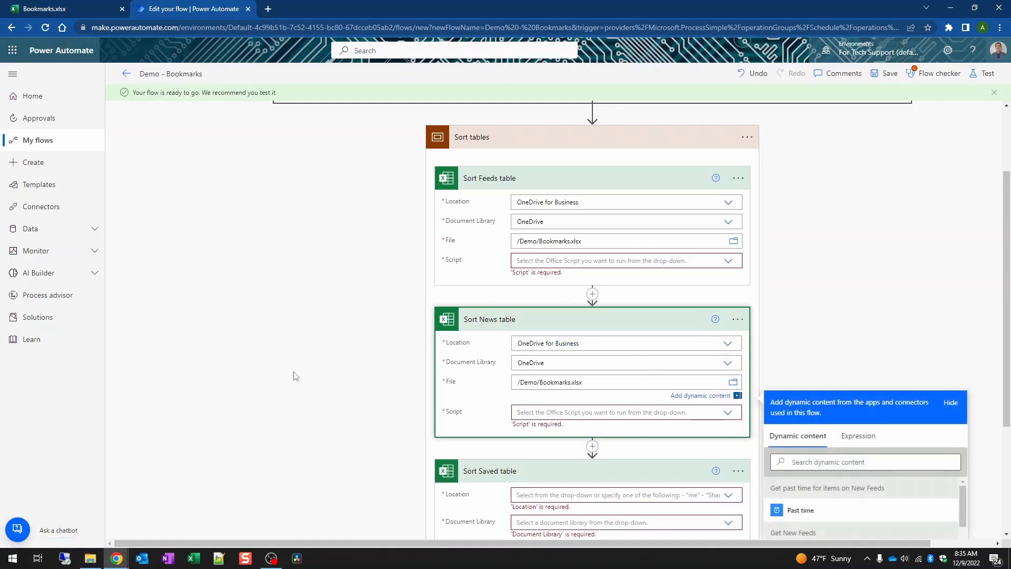
{"action": "left_click", "coordinate": [880, 323]}
- Point the Sort Saved table action to OneDrive for Business, the OneDrive library and the file /Demo/Bookmarks.xlsx
{"action": "scroll", "coordinate": [832, 356], "scroll_direction": "down", "scroll_amount": 2}
{"action": "left_click", "coordinate": [601, 378]}
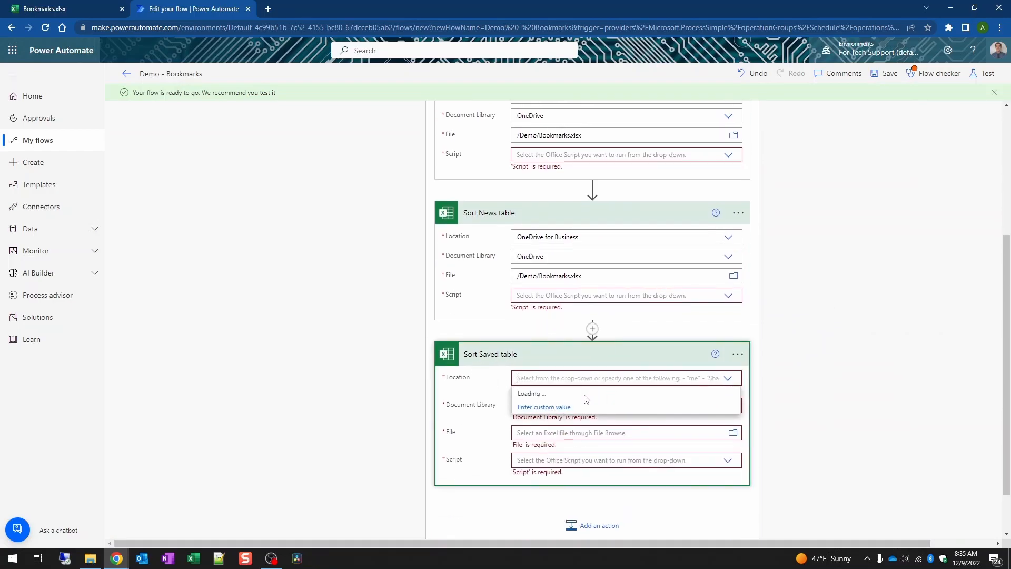
{"action": "left_click", "coordinate": [583, 399]}
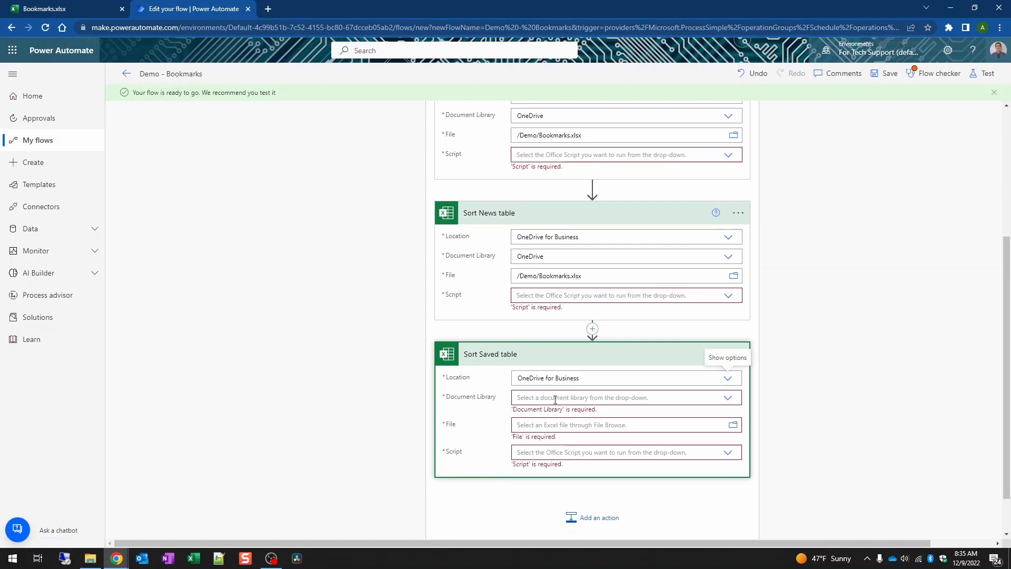
{"action": "left_click", "coordinate": [555, 398]}
{"action": "left_click", "coordinate": [554, 415]}
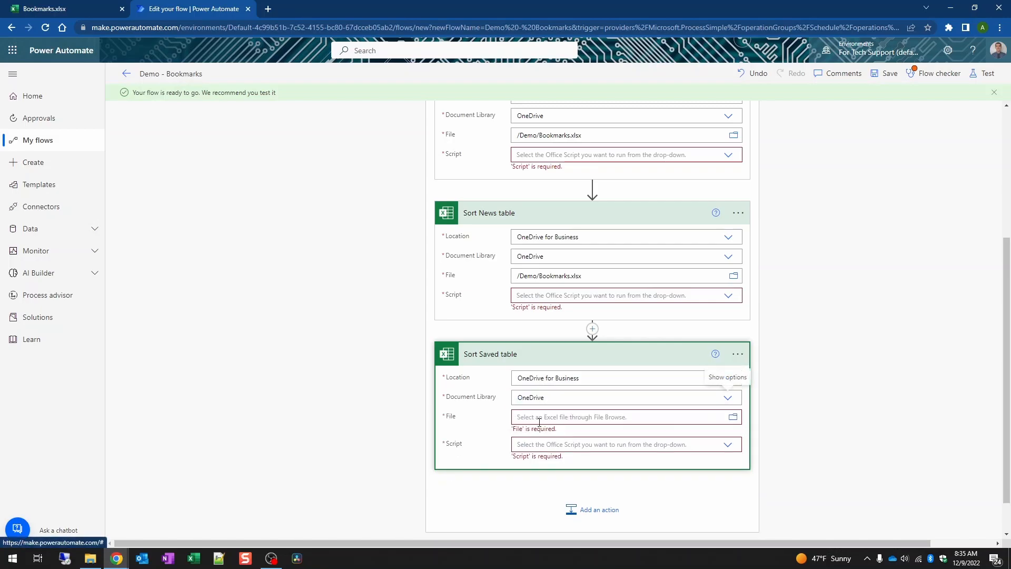
{"action": "left_click", "coordinate": [587, 418]}
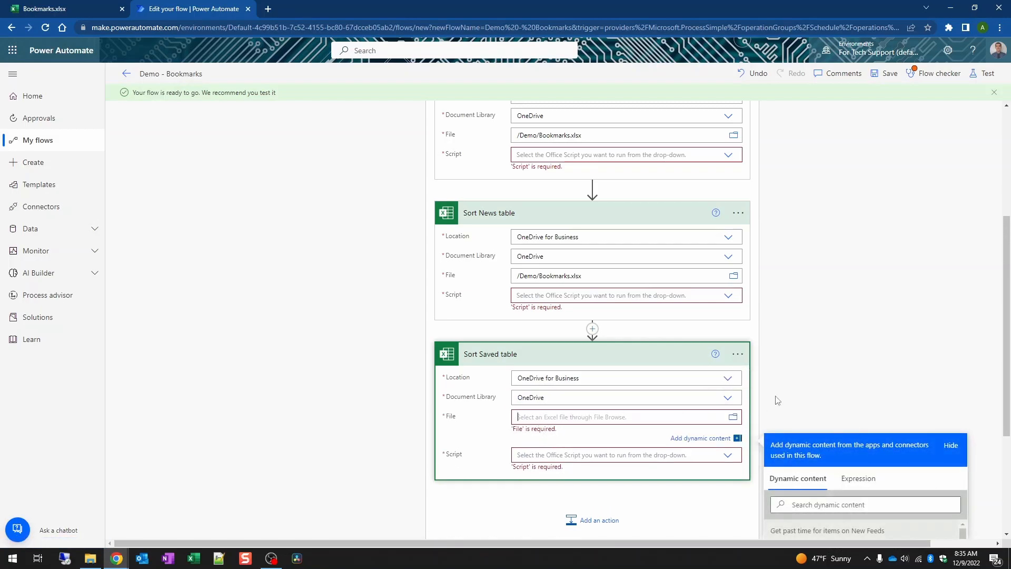
{"action": "key", "text": "ctrl+v"}
{"action": "left_click", "coordinate": [815, 348]}
- Assign the Sort Feeds, Sort News and Sort Saved scripts to their matching table actions in the Sort tables scope
{"action": "scroll", "coordinate": [820, 285], "scroll_direction": "up", "scroll_amount": 2}
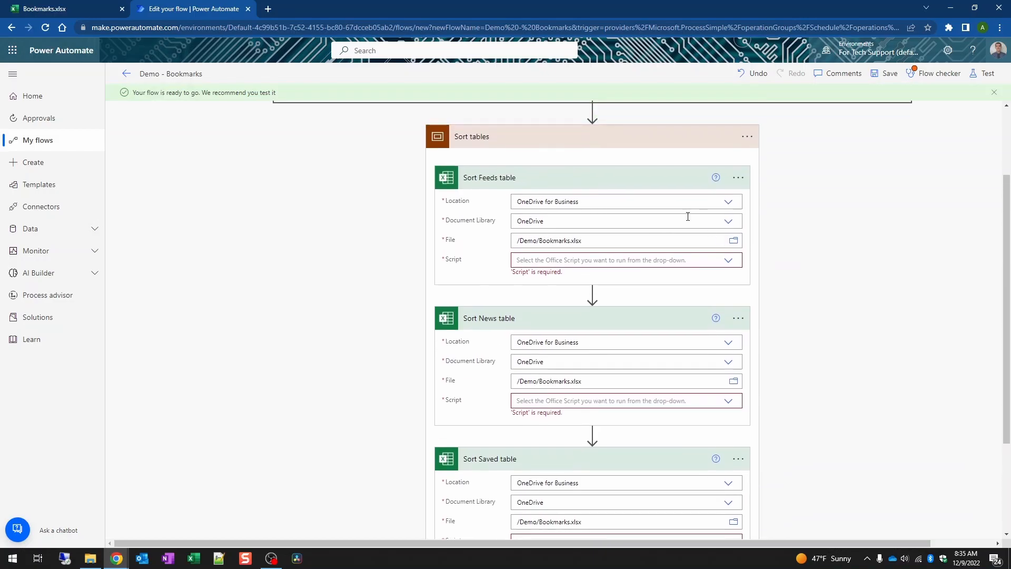
{"action": "left_click", "coordinate": [566, 264]}
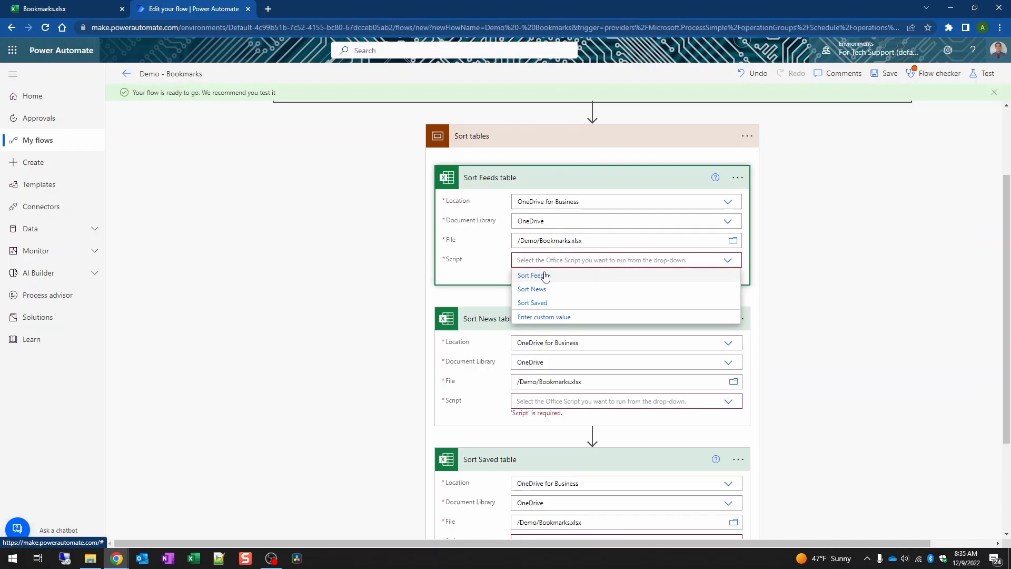
{"action": "left_click", "coordinate": [538, 277]}
{"action": "left_click", "coordinate": [561, 399]}
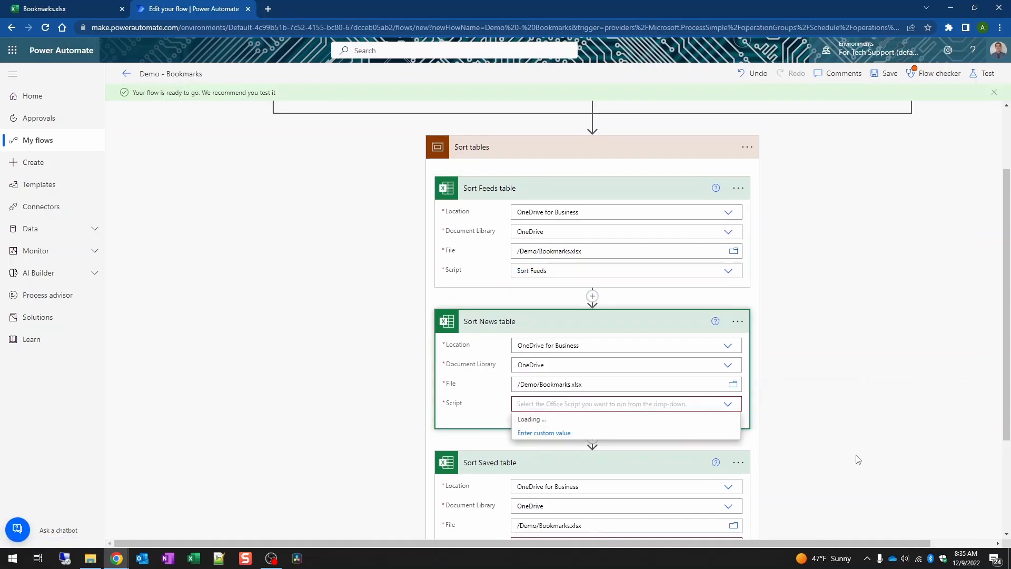
{"action": "scroll", "coordinate": [843, 306], "scroll_direction": "down", "scroll_amount": 3}
{"action": "left_click", "coordinate": [558, 289]}
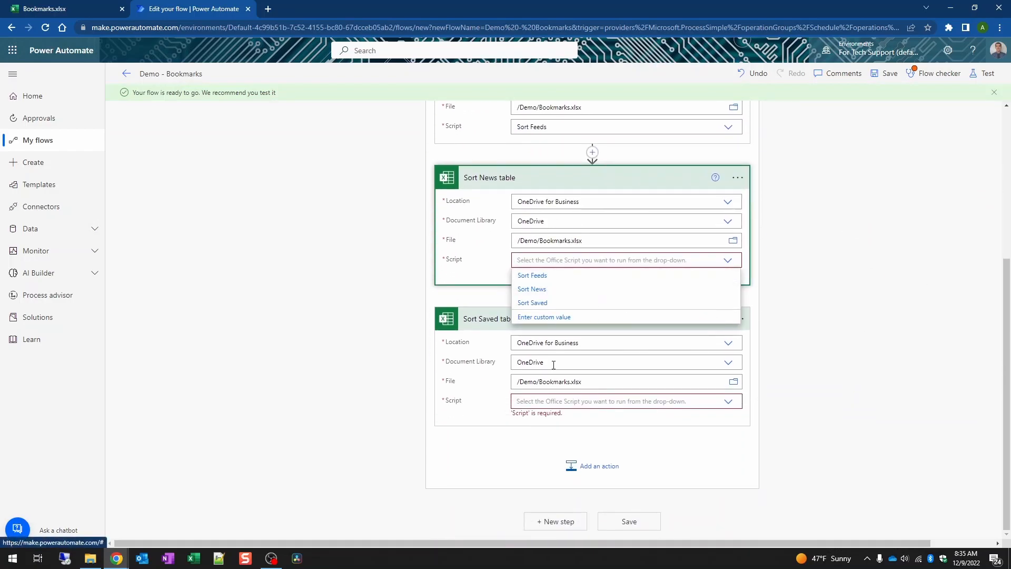
{"action": "left_click", "coordinate": [594, 401]}
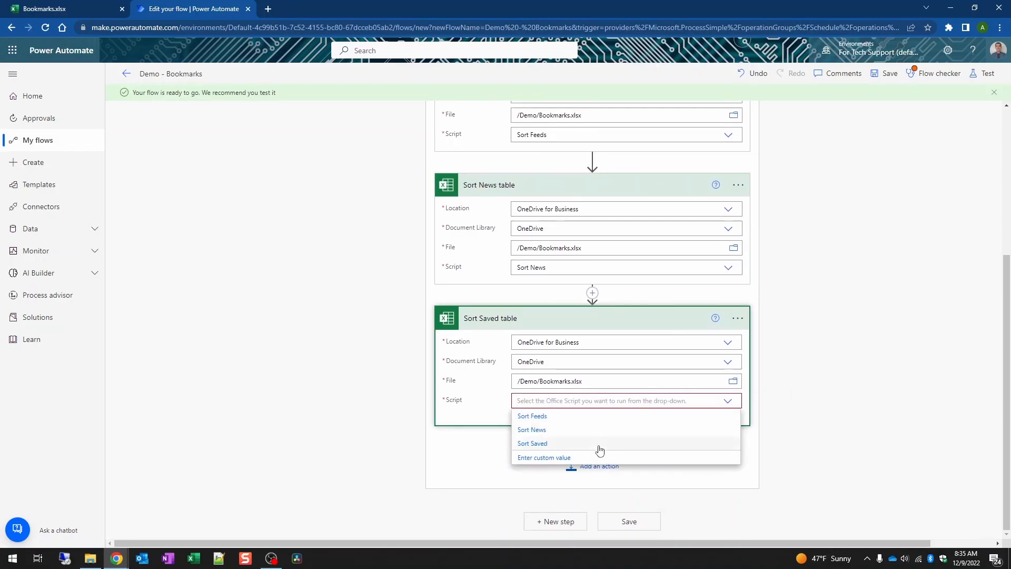
{"action": "left_click", "coordinate": [599, 446]}
{"action": "scroll", "coordinate": [788, 347], "scroll_direction": "up", "scroll_amount": 5}
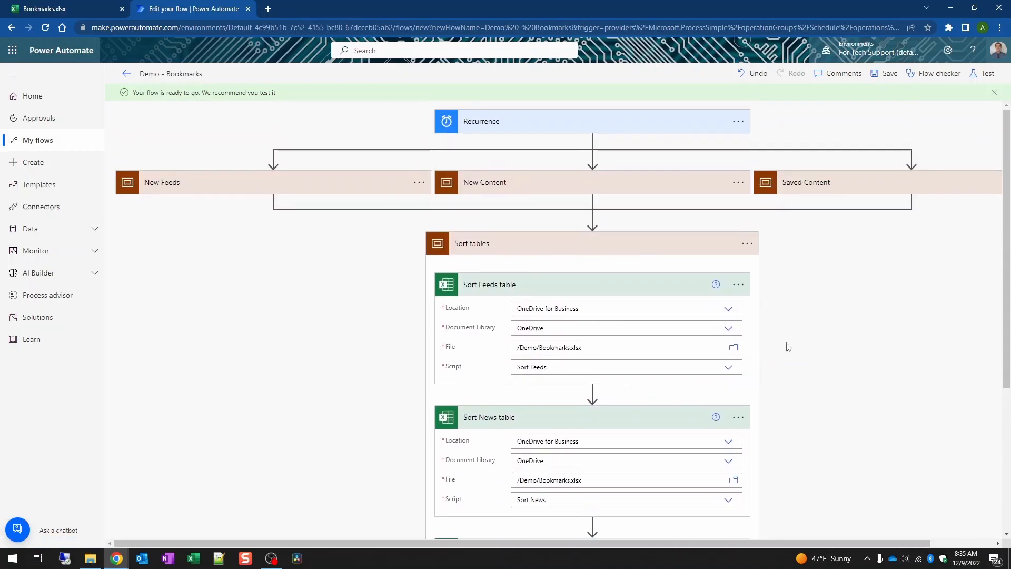
- Configure the Sort tables scope's run-after conditions to include has failed alongside is successful, and save the flow
{"action": "left_click", "coordinate": [748, 246]}
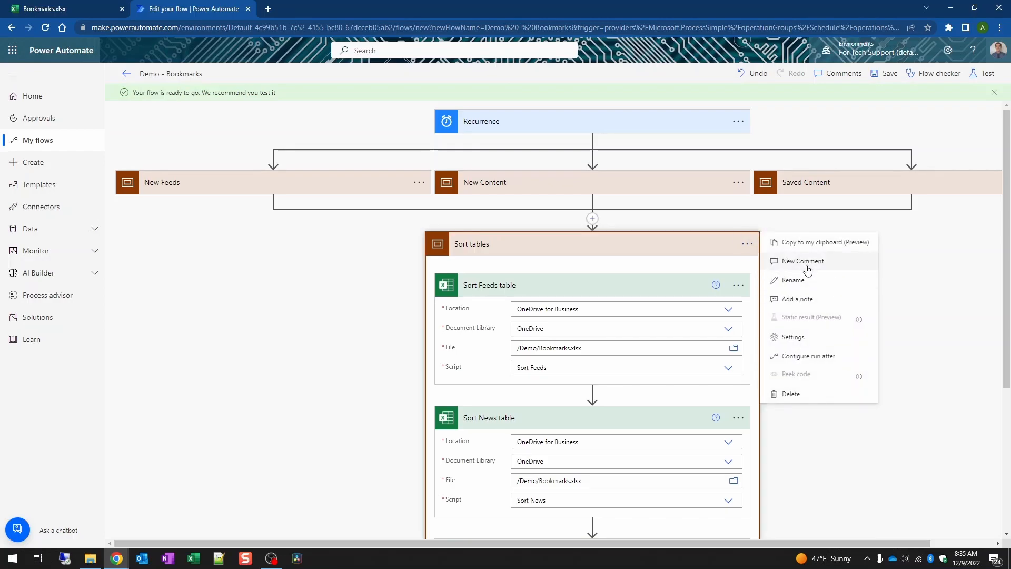
{"action": "left_click", "coordinate": [832, 359]}
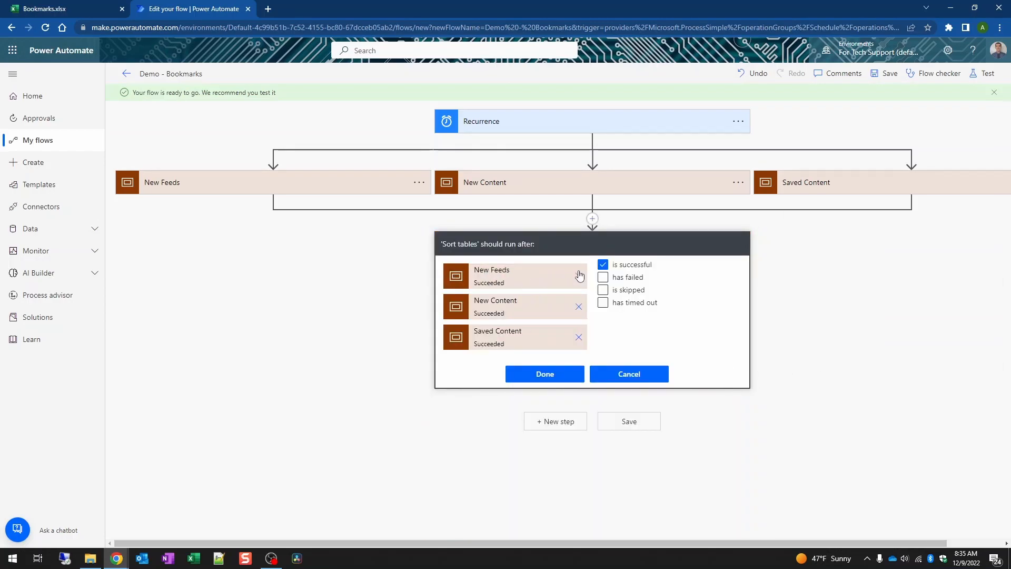
{"action": "left_click", "coordinate": [606, 279]}
{"action": "left_click", "coordinate": [603, 264]}
{"action": "left_click", "coordinate": [603, 265]}
{"action": "left_click", "coordinate": [603, 264]}
{"action": "left_click", "coordinate": [603, 277]}
{"action": "left_click", "coordinate": [603, 264]}
{"action": "left_click", "coordinate": [603, 277]}
{"action": "left_click", "coordinate": [510, 347]}
{"action": "left_click", "coordinate": [603, 265]}
{"action": "left_click", "coordinate": [603, 265]}
{"action": "left_click", "coordinate": [568, 375]}
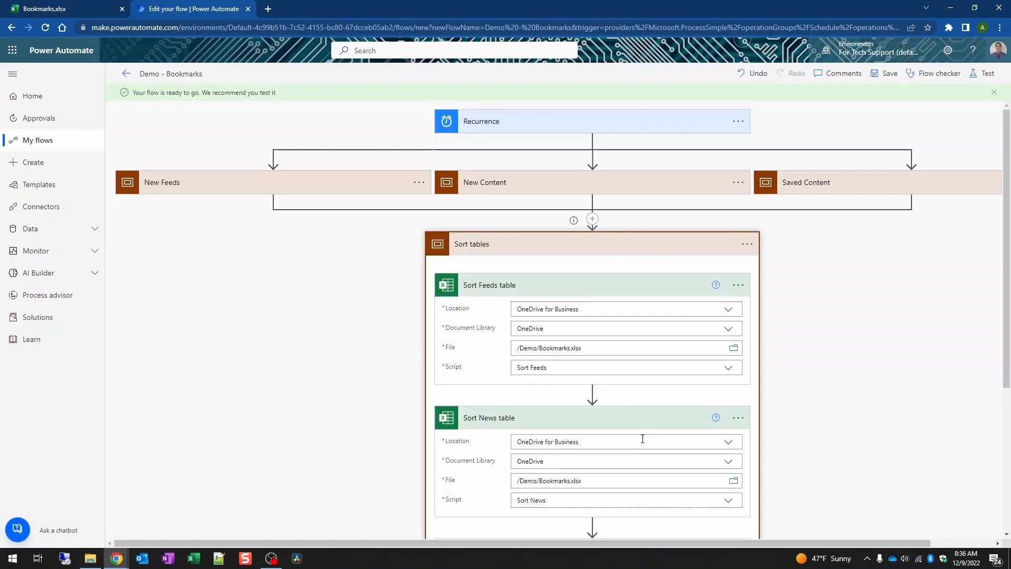
{"action": "left_click", "coordinate": [886, 73]}
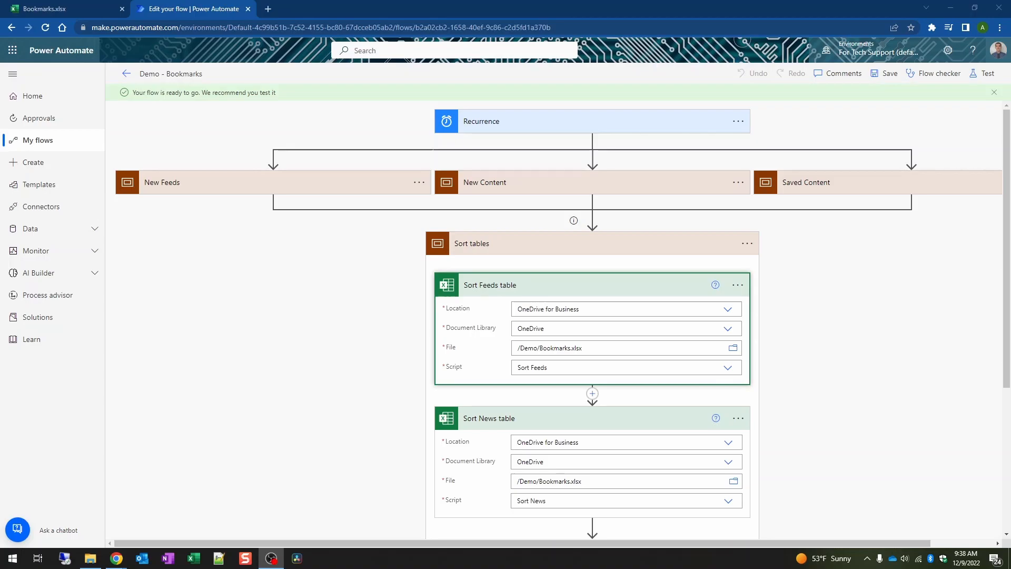
- Switch to the Bookmarks.xlsx workbook in Excel and examine which rows of the Feeds table are marked New
{"action": "left_click", "coordinate": [66, 5]}
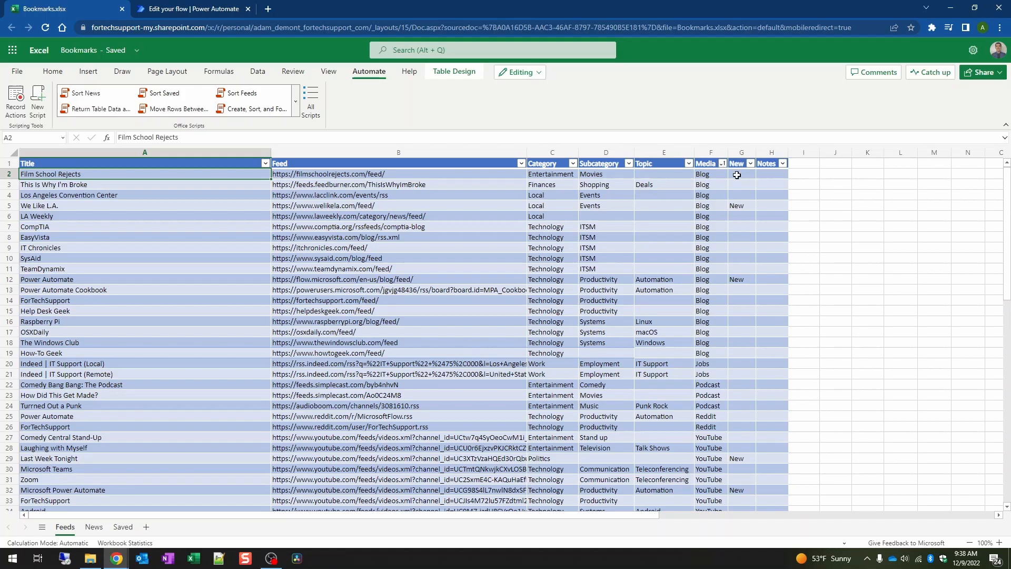
{"action": "left_click", "coordinate": [743, 205]}
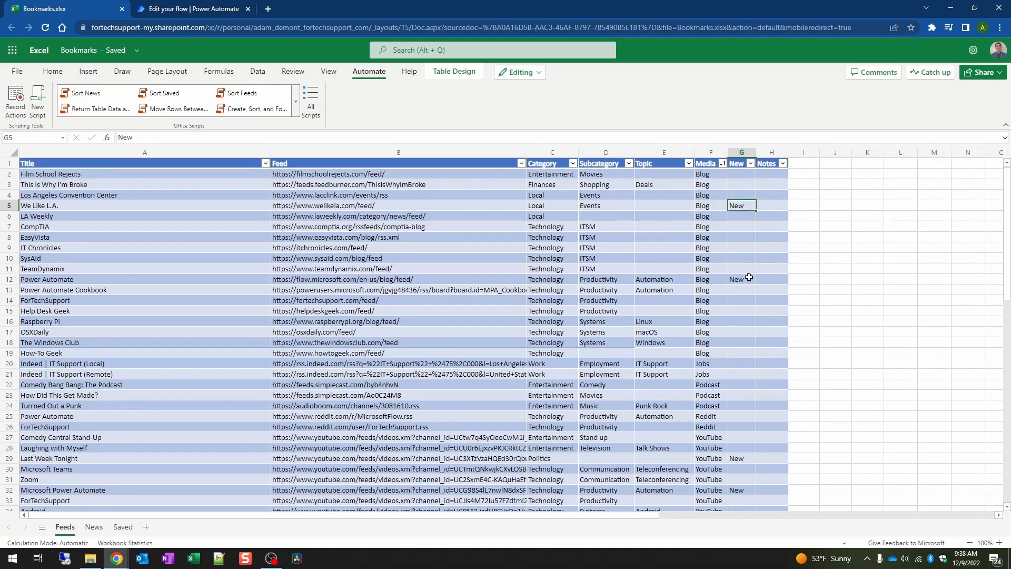
{"action": "left_click", "coordinate": [748, 278]}
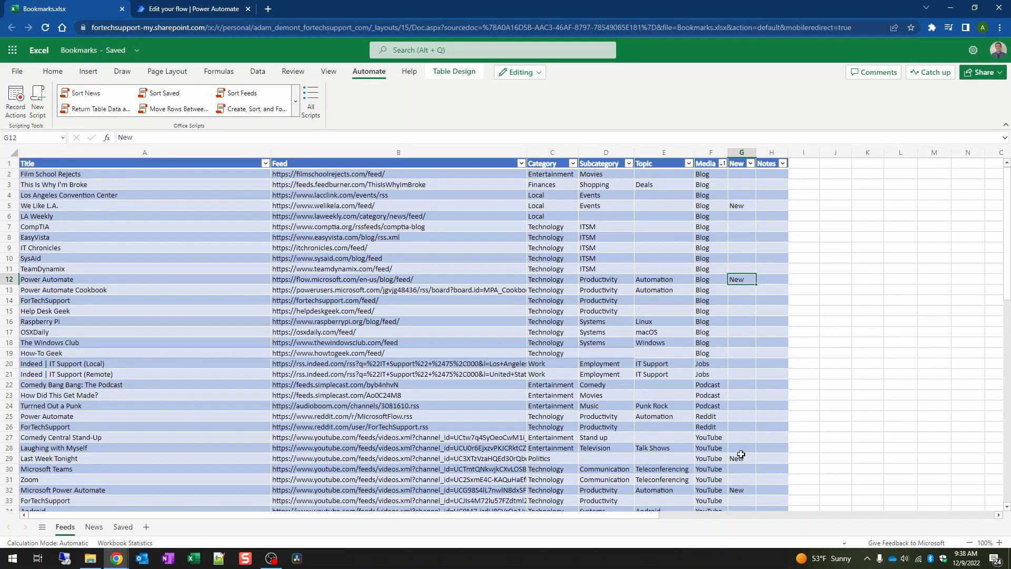
{"action": "left_click", "coordinate": [740, 490]}
{"action": "scroll", "coordinate": [752, 372], "scroll_direction": "down", "scroll_amount": 3}
{"action": "scroll", "coordinate": [741, 368], "scroll_direction": "up", "scroll_amount": 3}
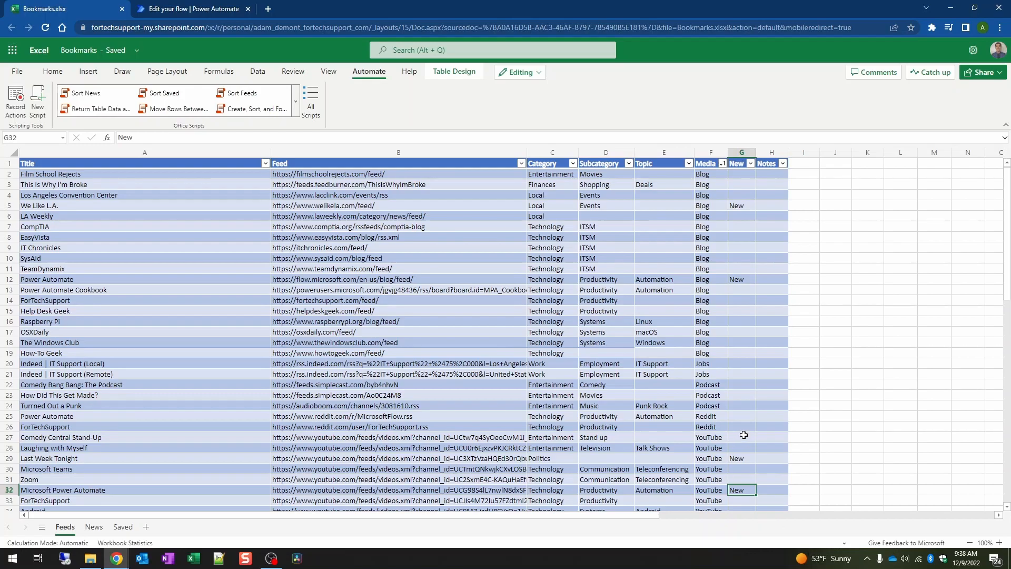
{"action": "left_click_drag", "start_coordinate": [744, 435], "coordinate": [739, 342]}
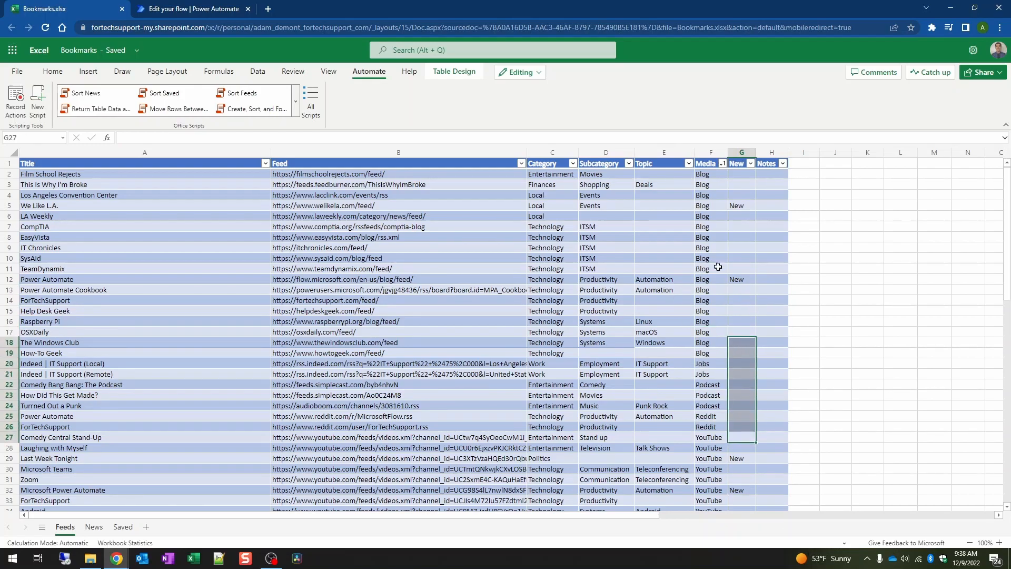
- Review the News and Saved sheets, and the New column of the Feeds sheet, before running the flow
{"action": "left_click", "coordinate": [743, 224]}
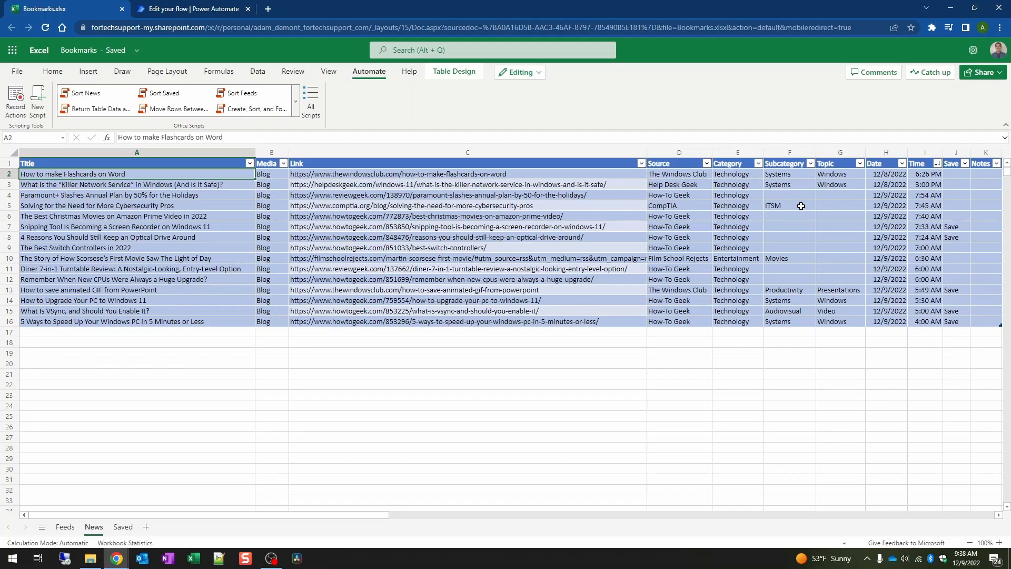
{"action": "left_click", "coordinate": [126, 532]}
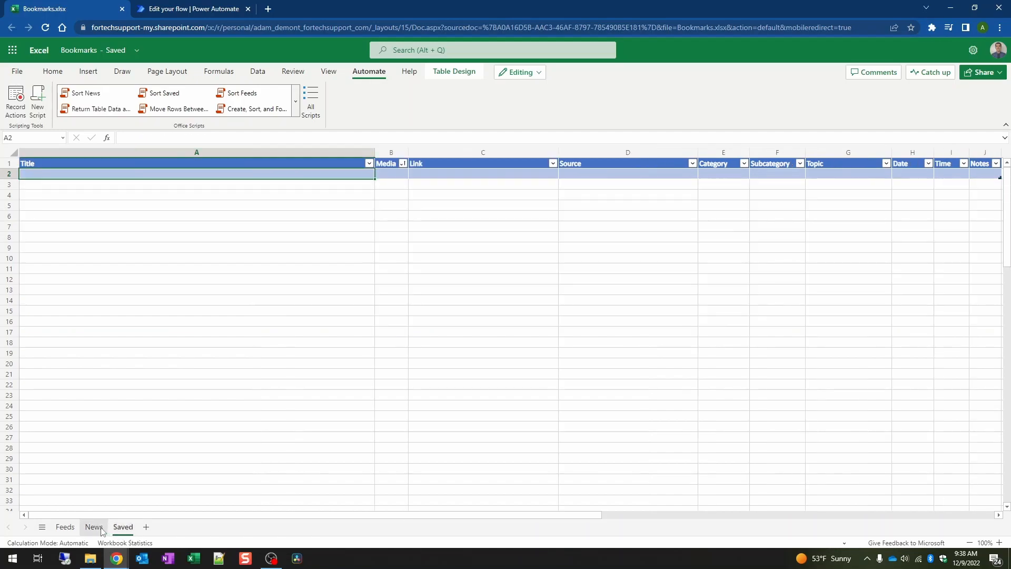
{"action": "left_click", "coordinate": [94, 528]}
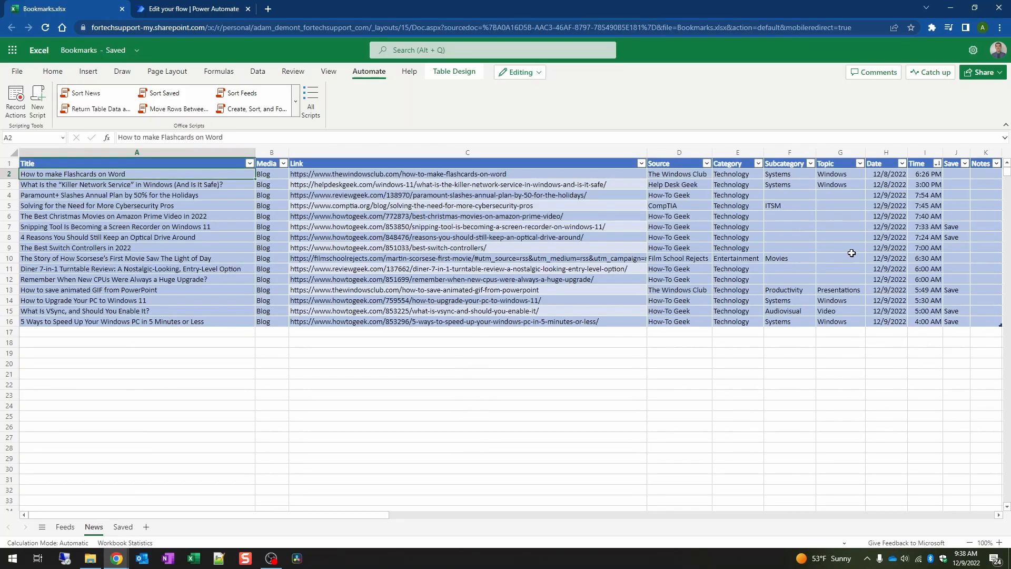
{"action": "left_click", "coordinate": [65, 529]}
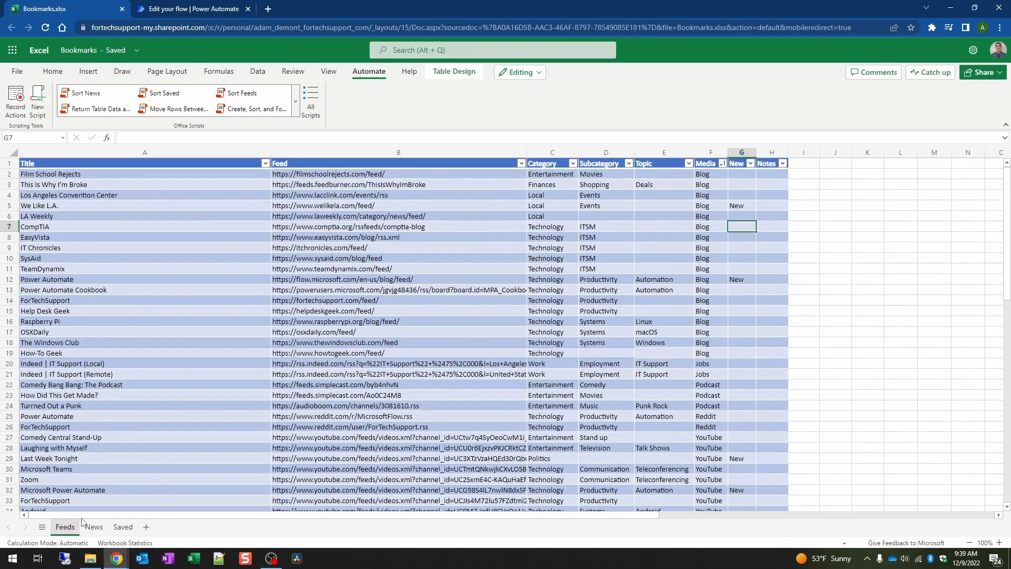
{"action": "left_click", "coordinate": [743, 207]}
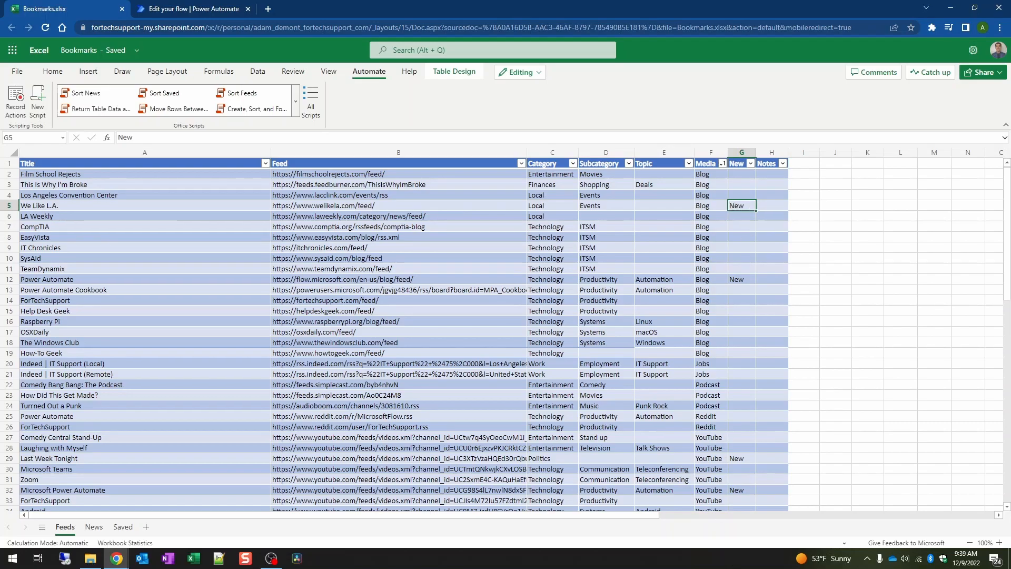
- Switch to the Demo - Bookmarks flow in Power Automate and run a manual test of it
{"action": "left_click", "coordinate": [204, 14]}
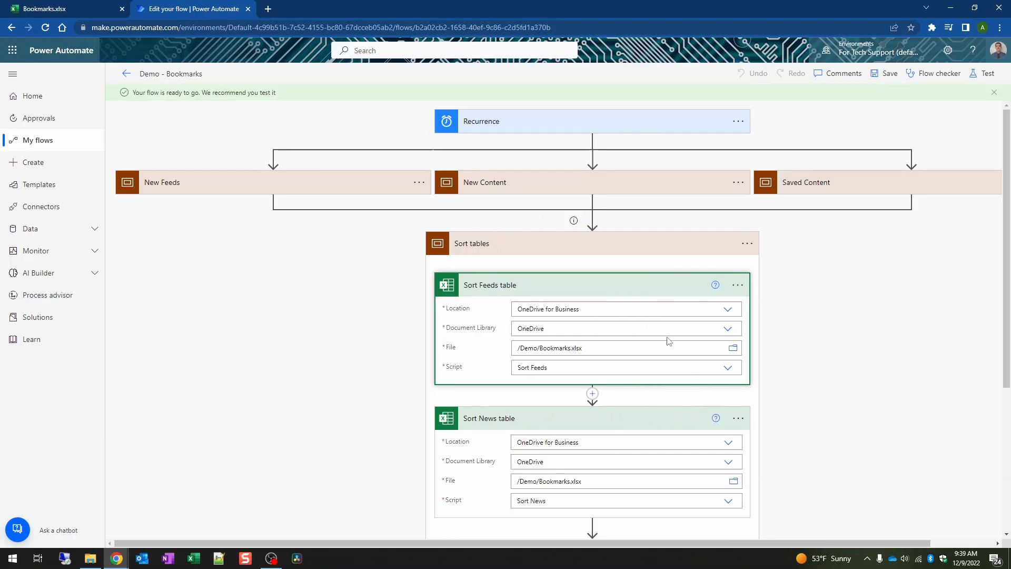
{"action": "left_click", "coordinate": [977, 79]}
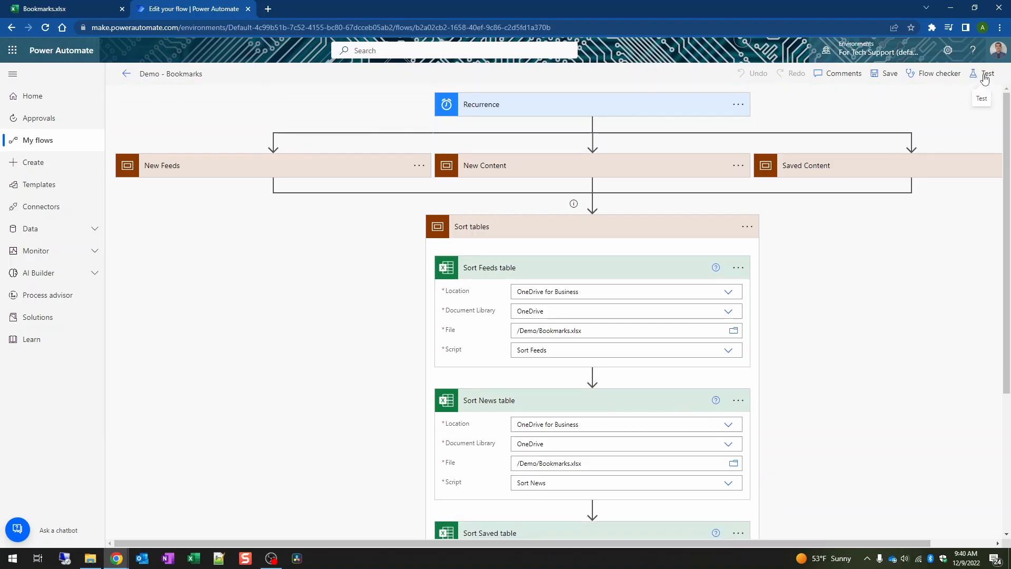
{"action": "left_click", "coordinate": [985, 78]}
{"action": "left_click", "coordinate": [847, 101]}
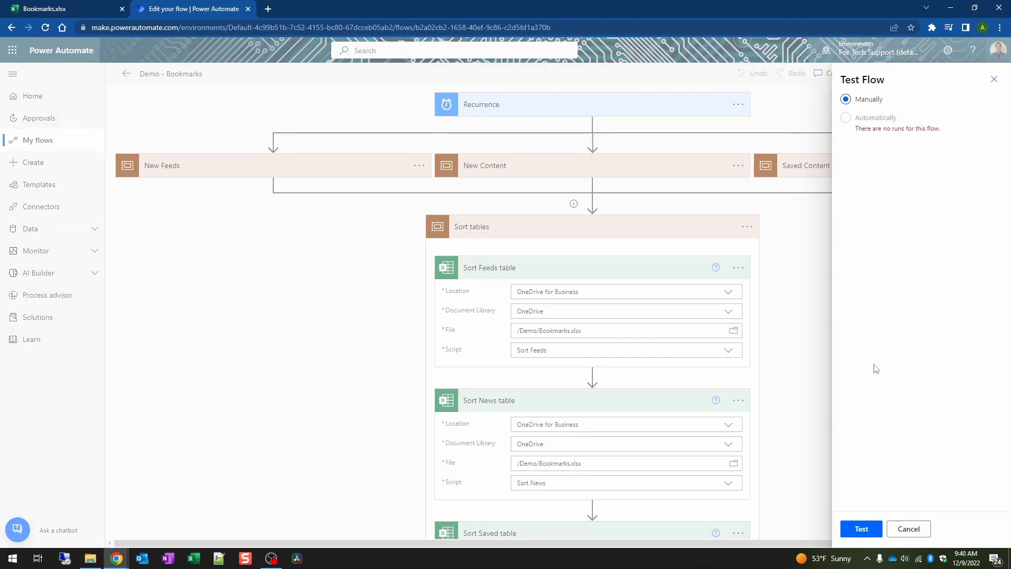
{"action": "left_click", "coordinate": [863, 529]}
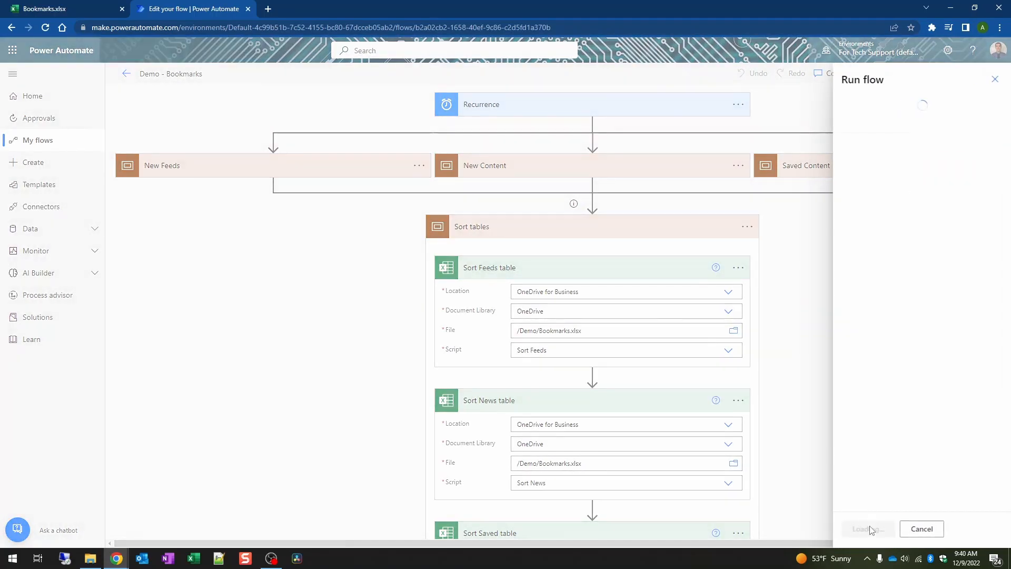
{"action": "left_click", "coordinate": [876, 532]}
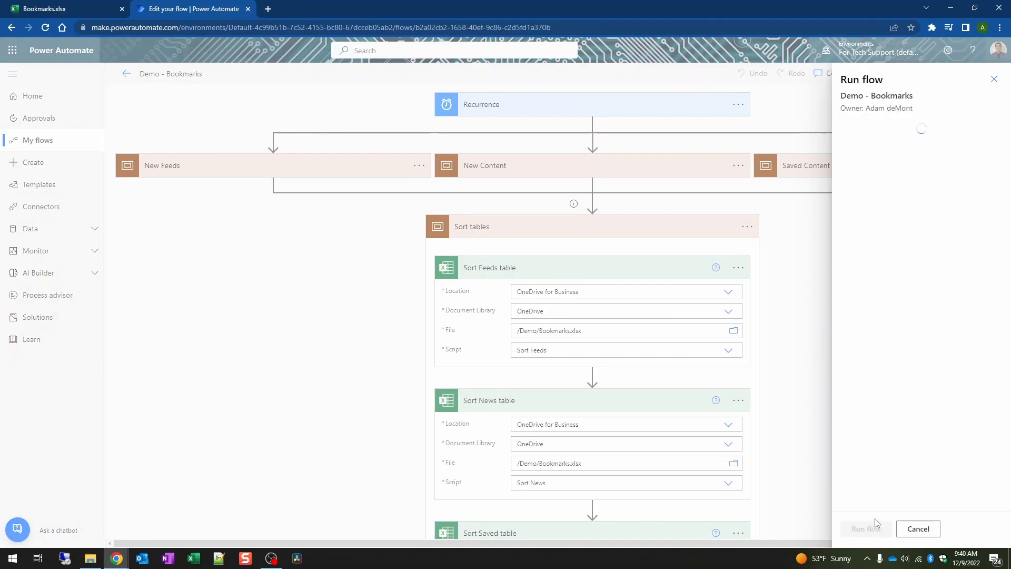
{"action": "left_click", "coordinate": [874, 528]}
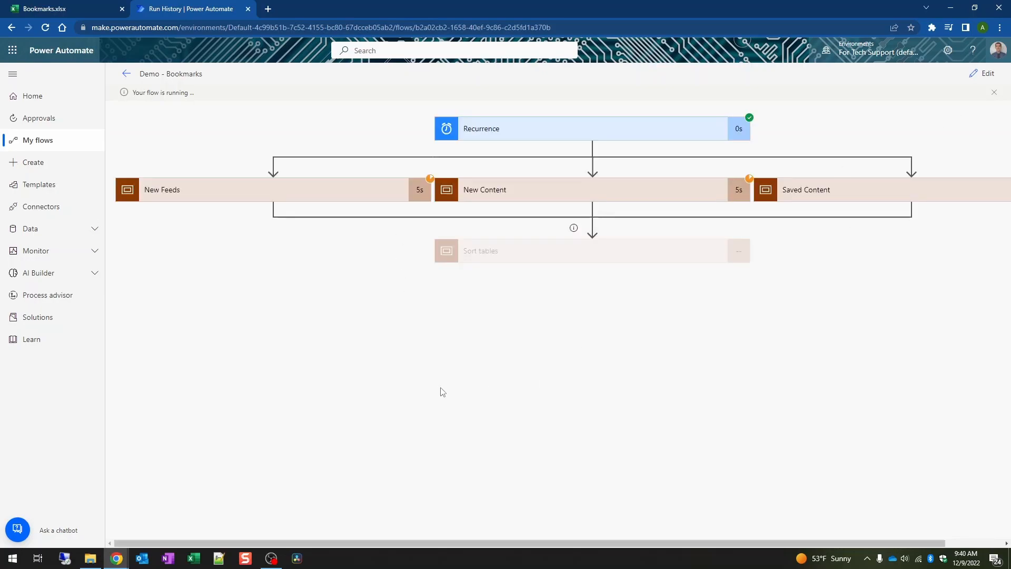
- Inspect the running Saved Content scope and its Apply to each row marked Save loop
{"action": "left_click_drag", "start_coordinate": [773, 543], "coordinate": [830, 543]}
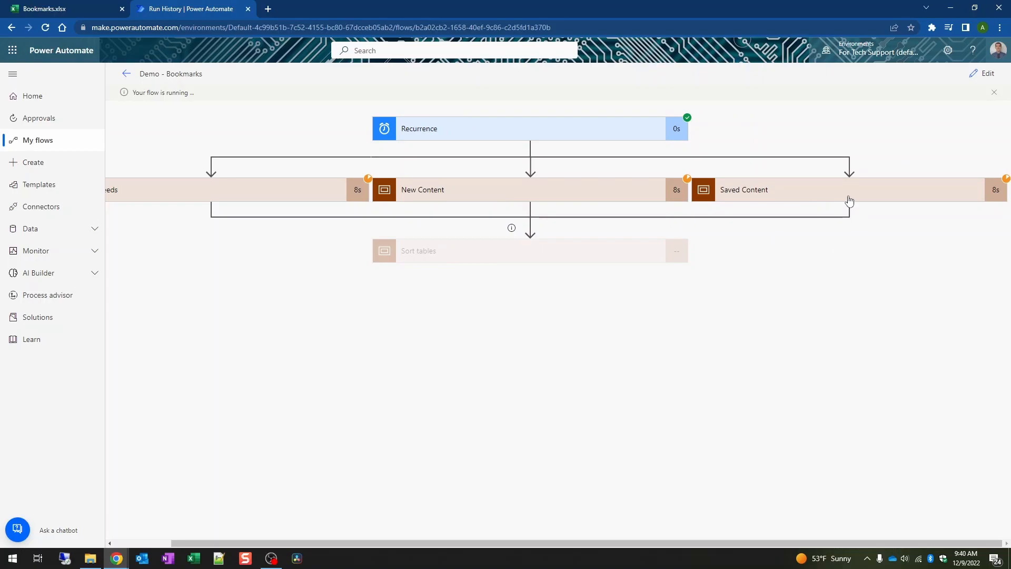
{"action": "left_click", "coordinate": [854, 193]}
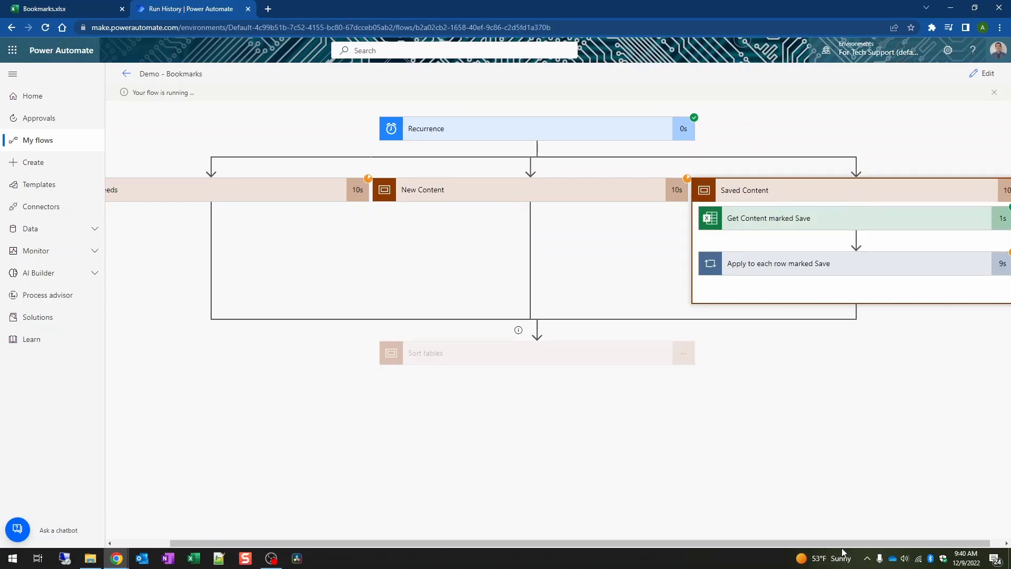
{"action": "left_click_drag", "start_coordinate": [842, 543], "coordinate": [855, 543]}
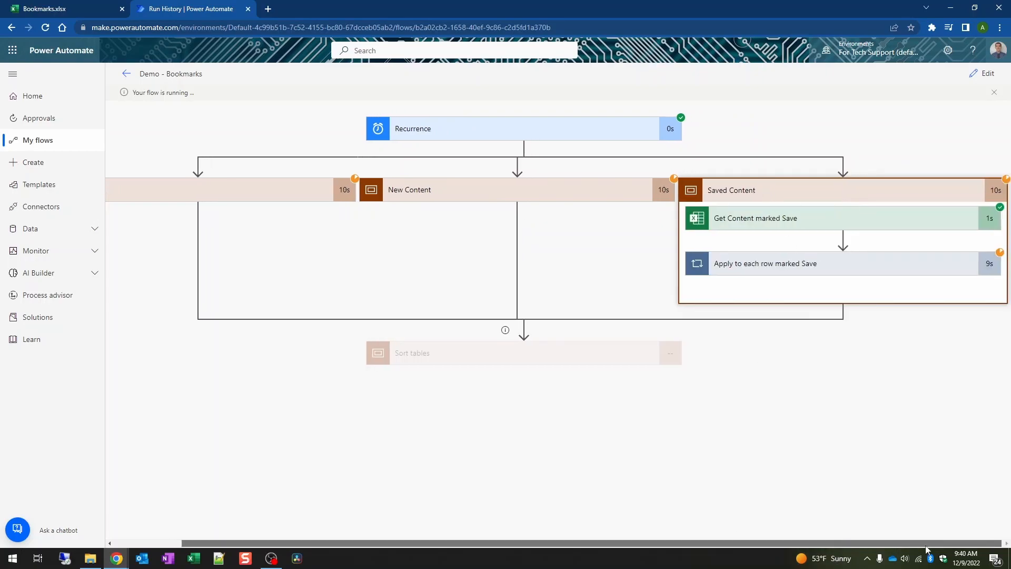
{"action": "left_click", "coordinate": [830, 268]}
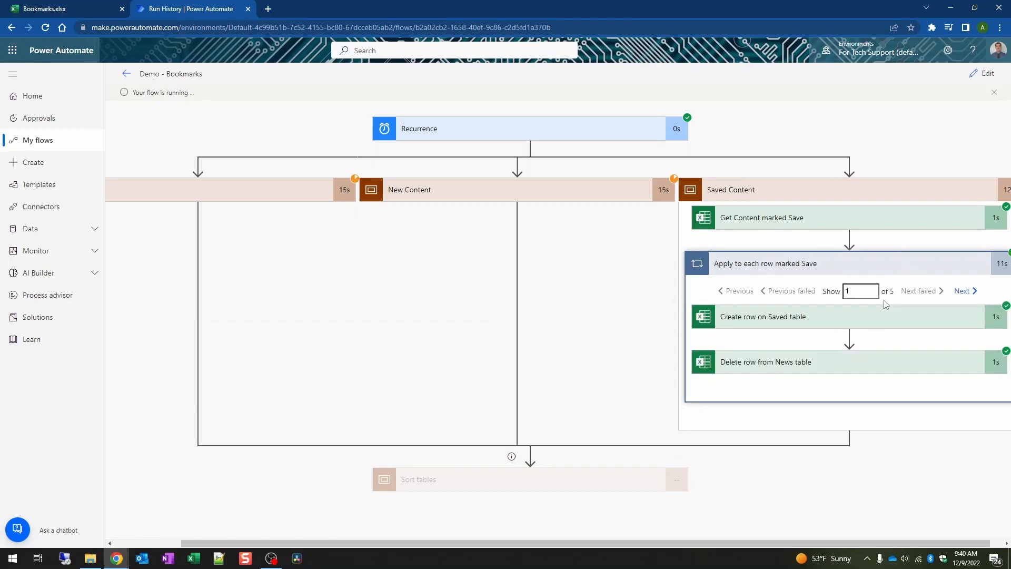
{"action": "left_click", "coordinate": [862, 192]}
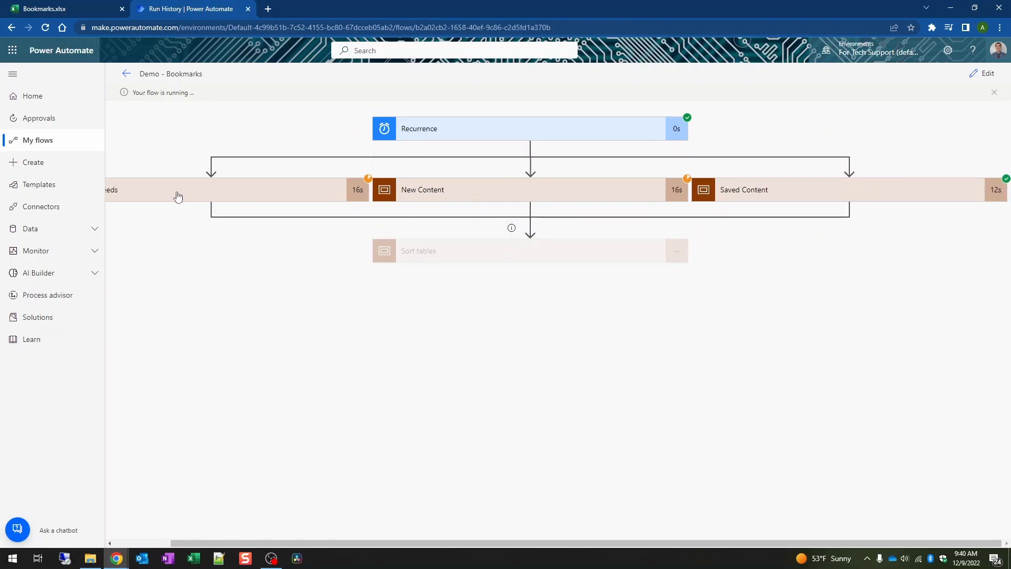
{"action": "left_click_drag", "start_coordinate": [730, 543], "coordinate": [521, 521]}
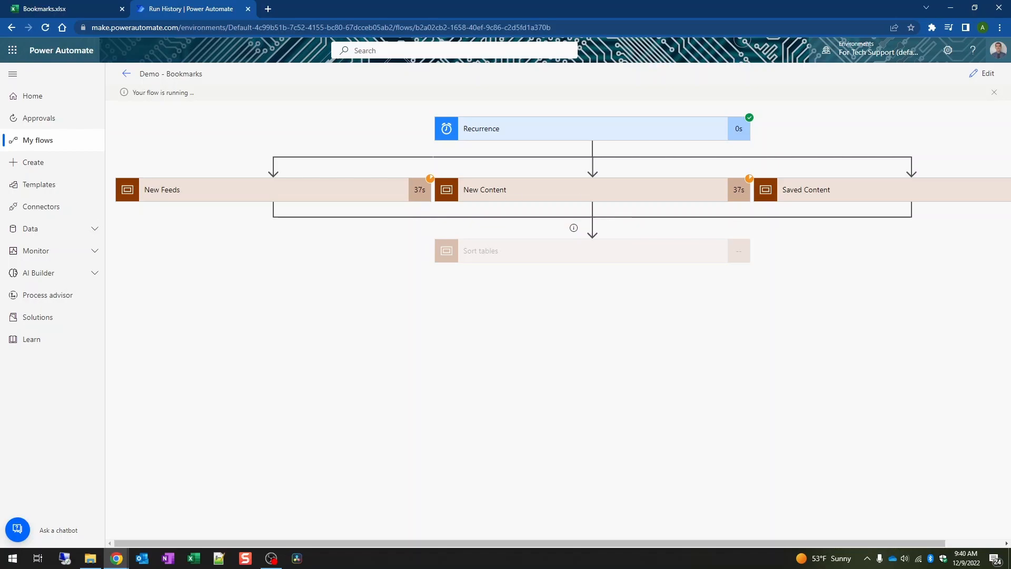
- Follow the test run's progress through the actions in the New Feeds and Sort tables scopes
{"action": "key", "text": "alt+Tab"}
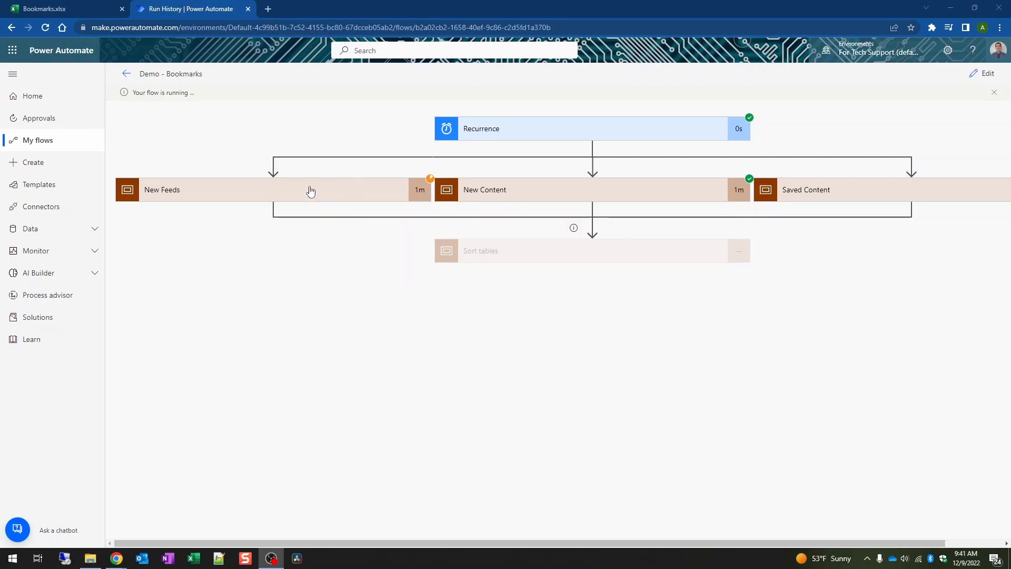
{"action": "left_click", "coordinate": [334, 194]}
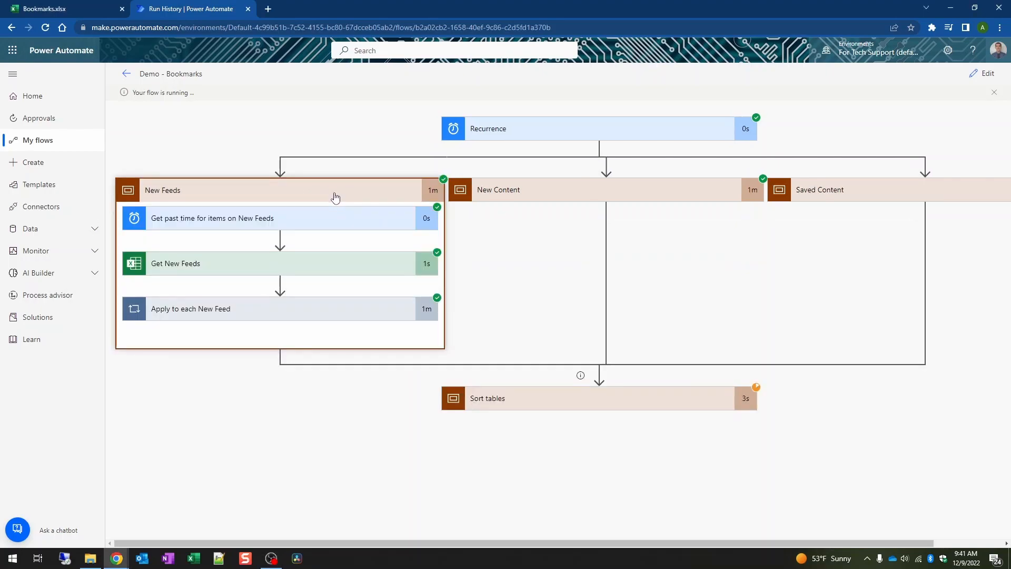
{"action": "left_click", "coordinate": [334, 194]}
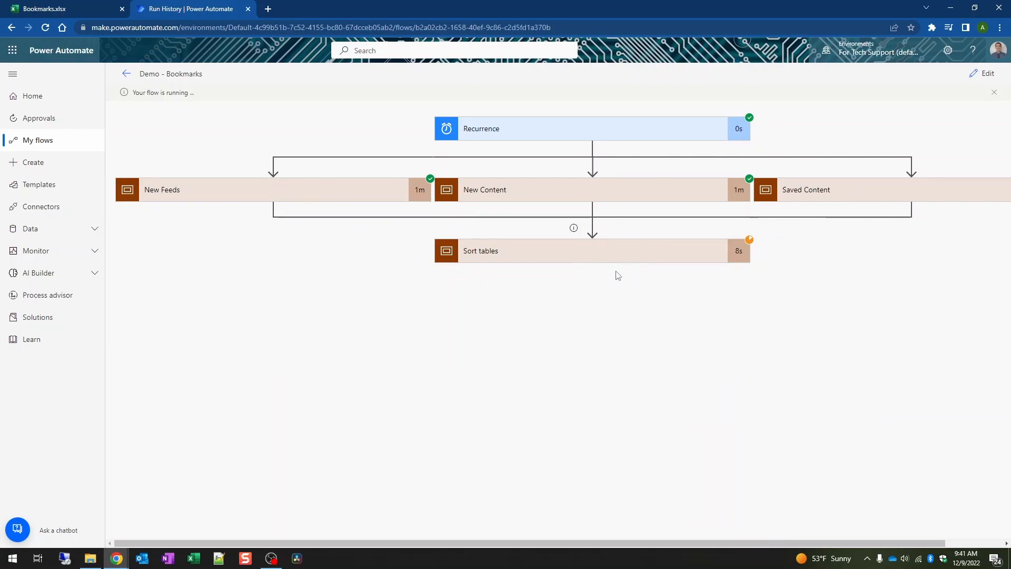
{"action": "left_click", "coordinate": [756, 262]}
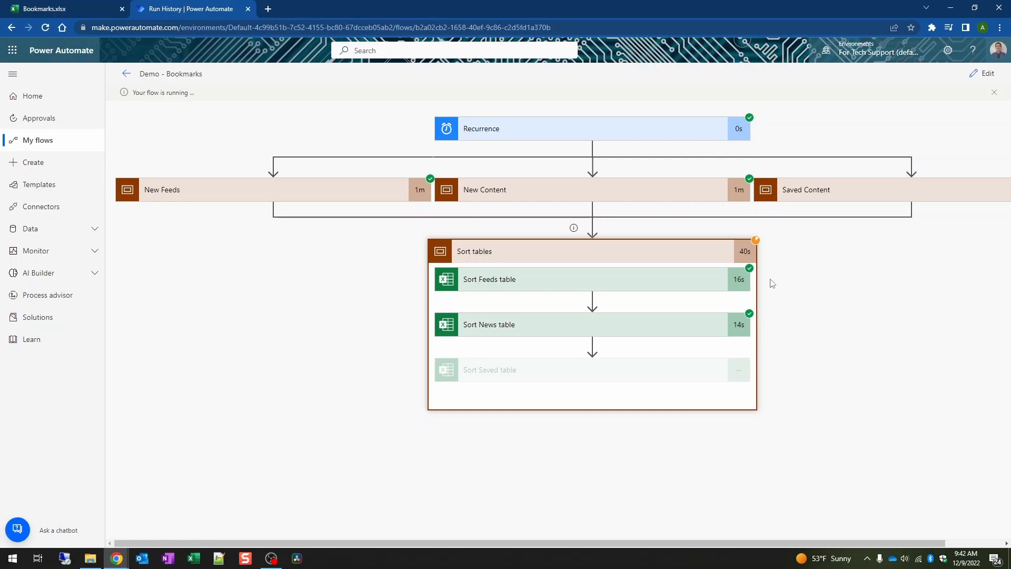
{"action": "left_click_drag", "start_coordinate": [817, 549], "coordinate": [912, 541]}
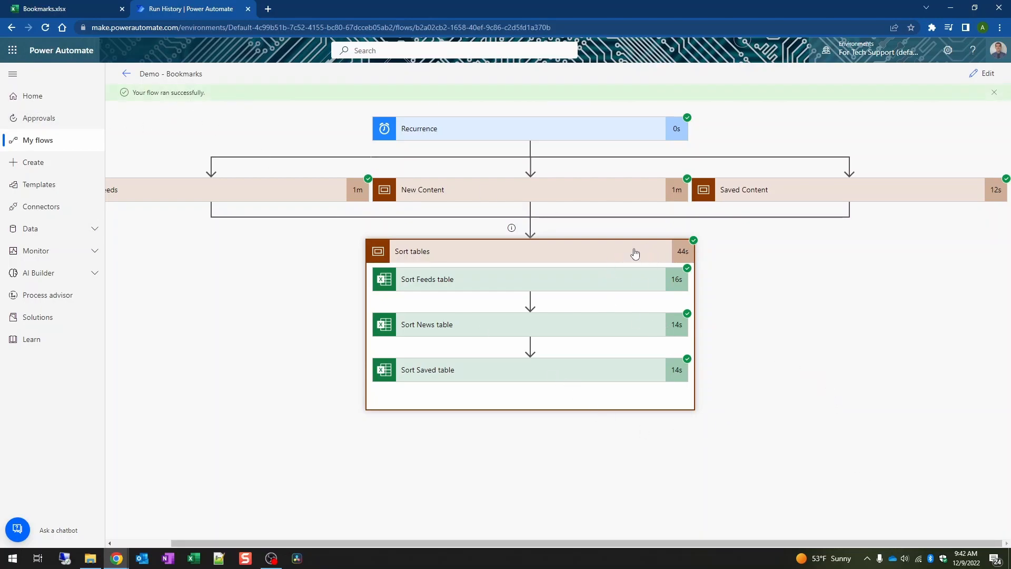
{"action": "left_click", "coordinate": [590, 250]}
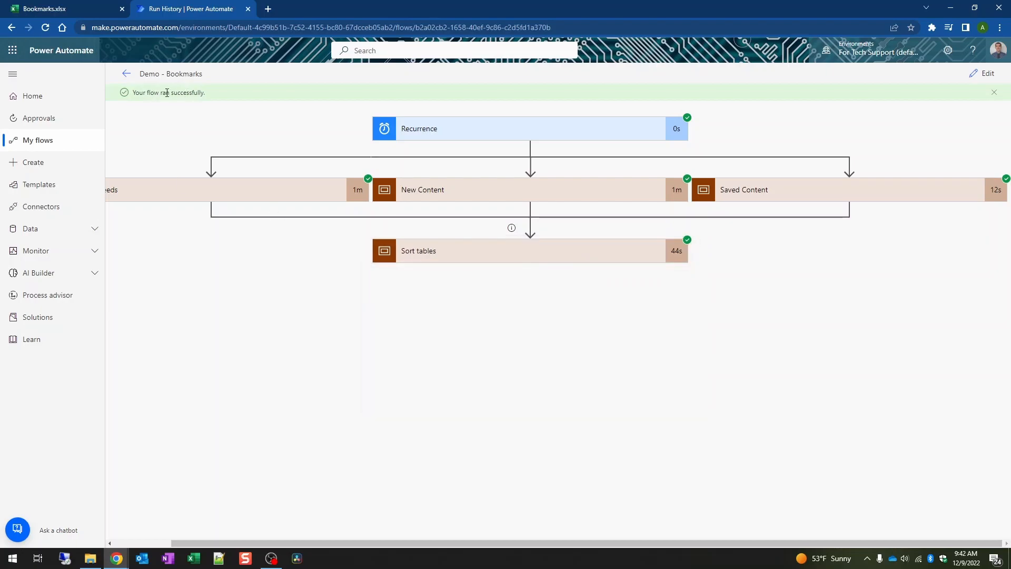
- Open the completed test from the flow's run history and examine all of the Recurrence trigger's inputs
{"action": "left_click", "coordinate": [127, 74]}
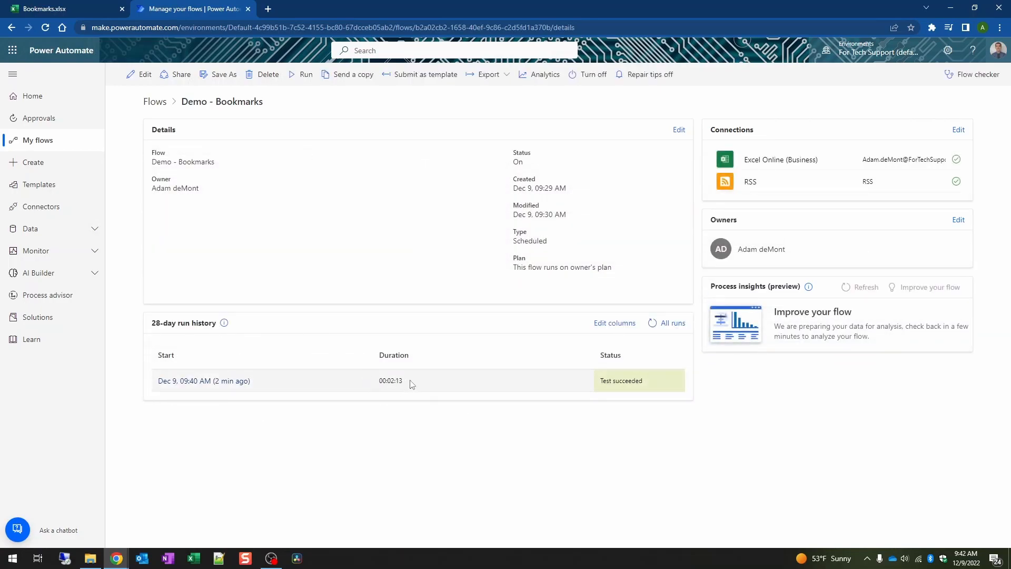
{"action": "left_click", "coordinate": [231, 382]}
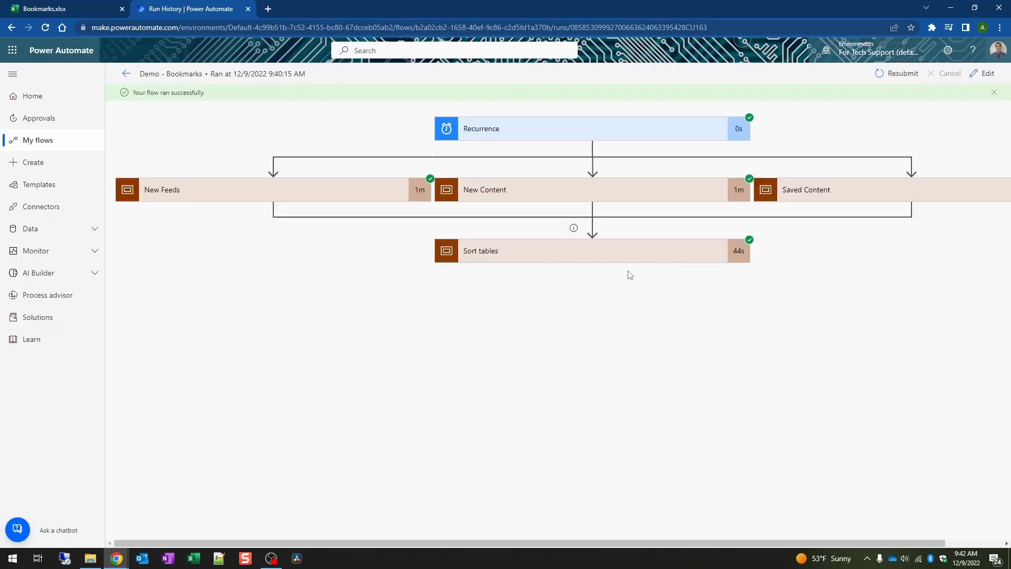
{"action": "left_click", "coordinate": [642, 134]}
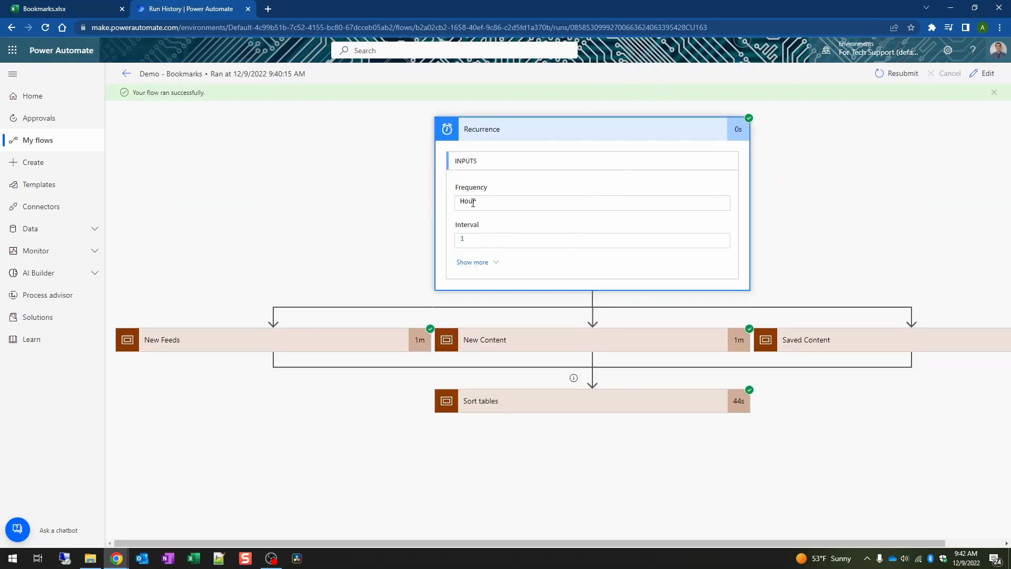
{"action": "left_click", "coordinate": [482, 264]}
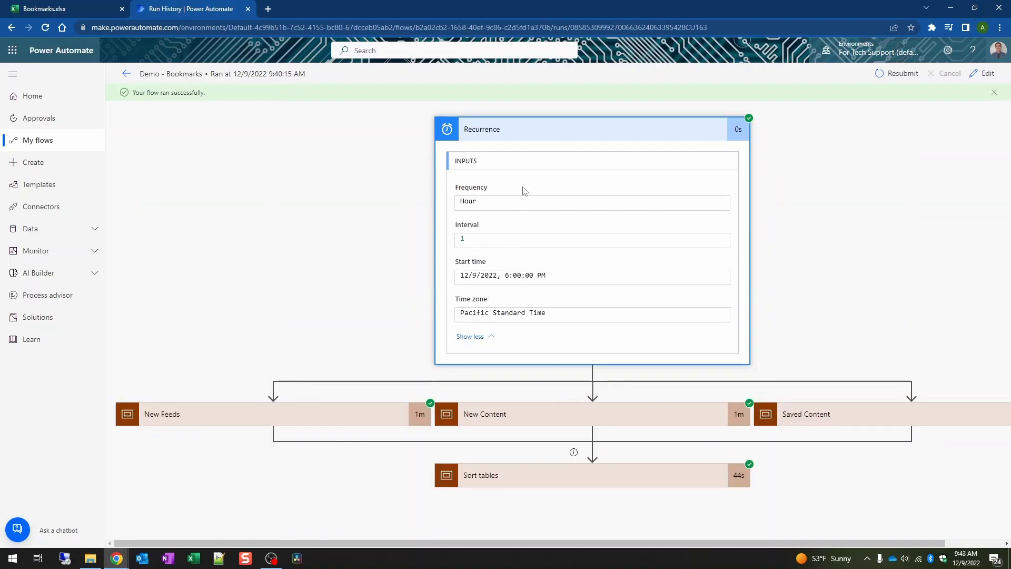
{"action": "left_click", "coordinate": [551, 131]}
- Examine the inputs and outputs of the Get past time actions in the New Feeds and New Content scopes
{"action": "left_click", "coordinate": [272, 197]}
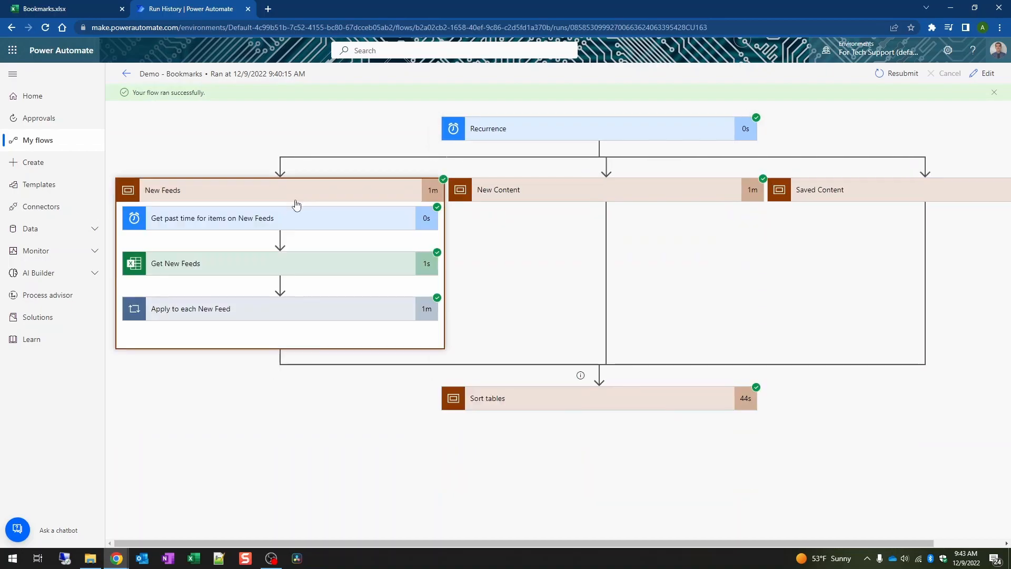
{"action": "left_click", "coordinate": [291, 226]}
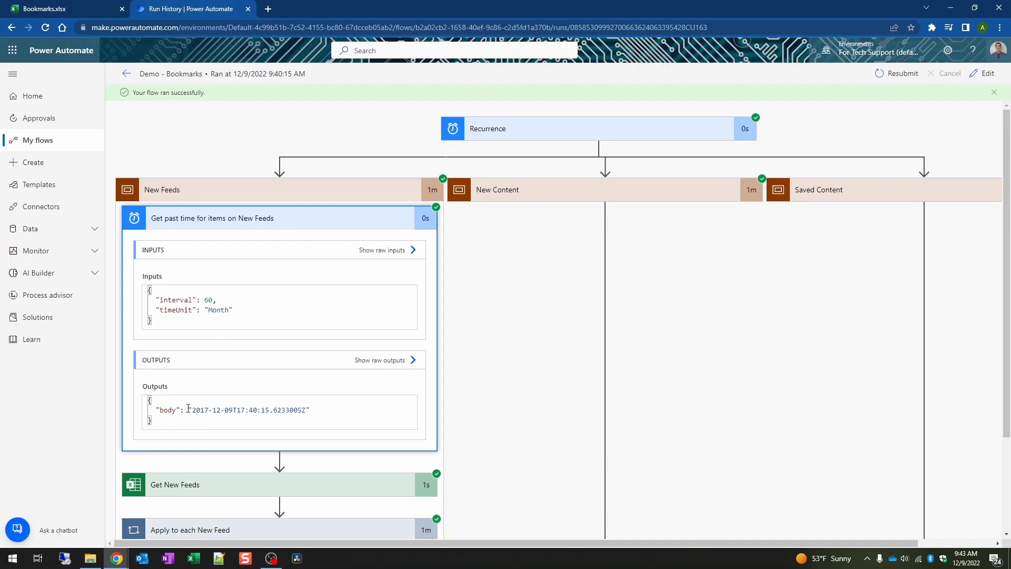
{"action": "left_click", "coordinate": [296, 222]}
{"action": "left_click", "coordinate": [564, 195]}
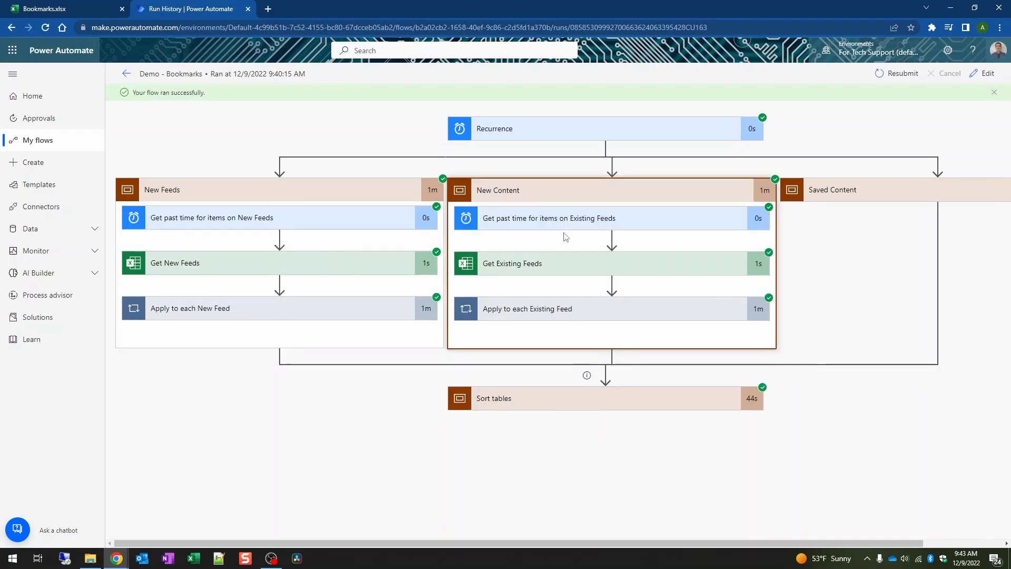
{"action": "left_click", "coordinate": [573, 228]}
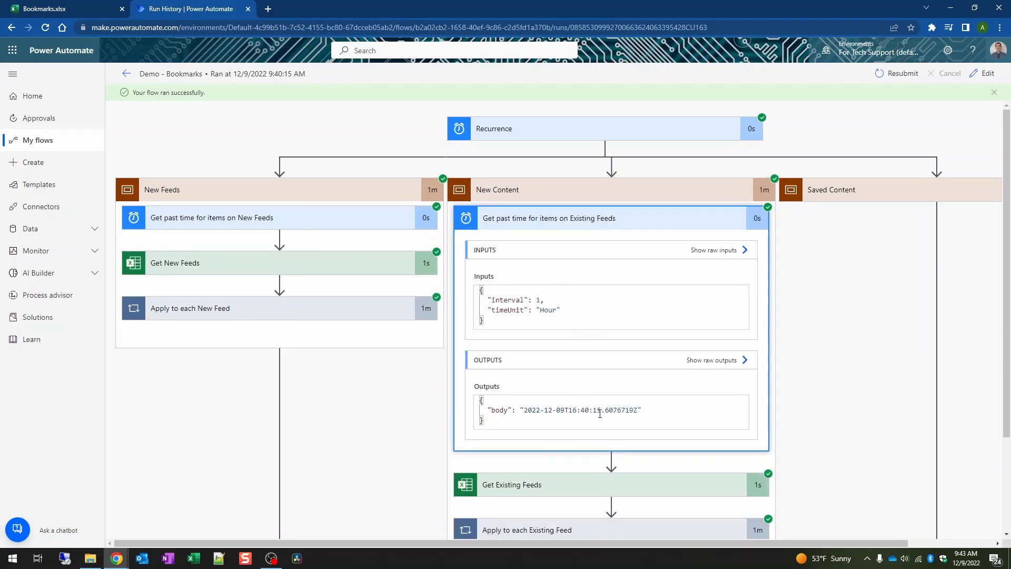
{"action": "left_click", "coordinate": [591, 220]}
- Compare the full inputs, including the filter queries, of the Get New Feeds and Get Existing Feeds actions
{"action": "left_click", "coordinate": [534, 263]}
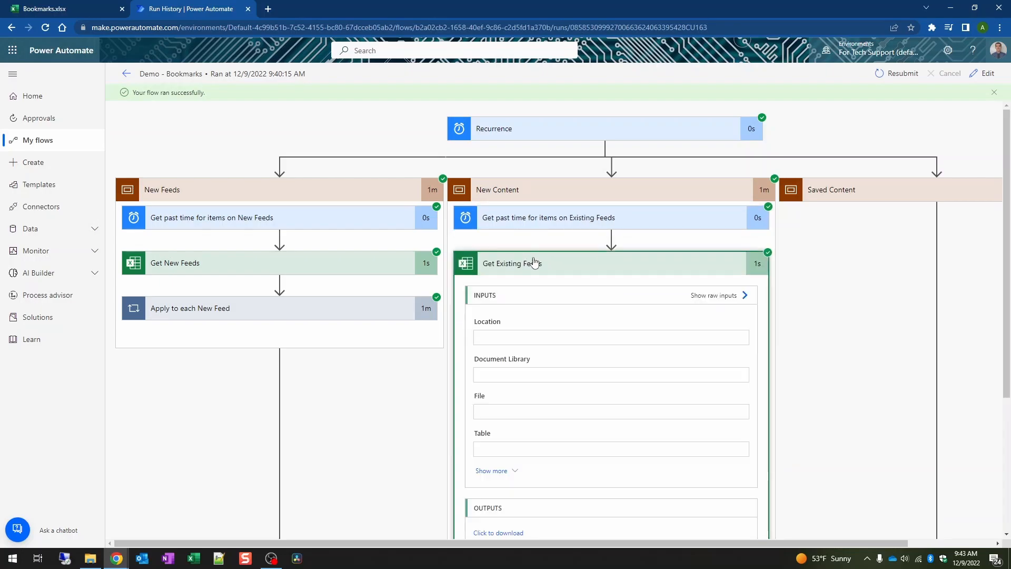
{"action": "left_click", "coordinate": [345, 266]}
{"action": "scroll", "coordinate": [533, 253], "scroll_direction": "down", "scroll_amount": 4}
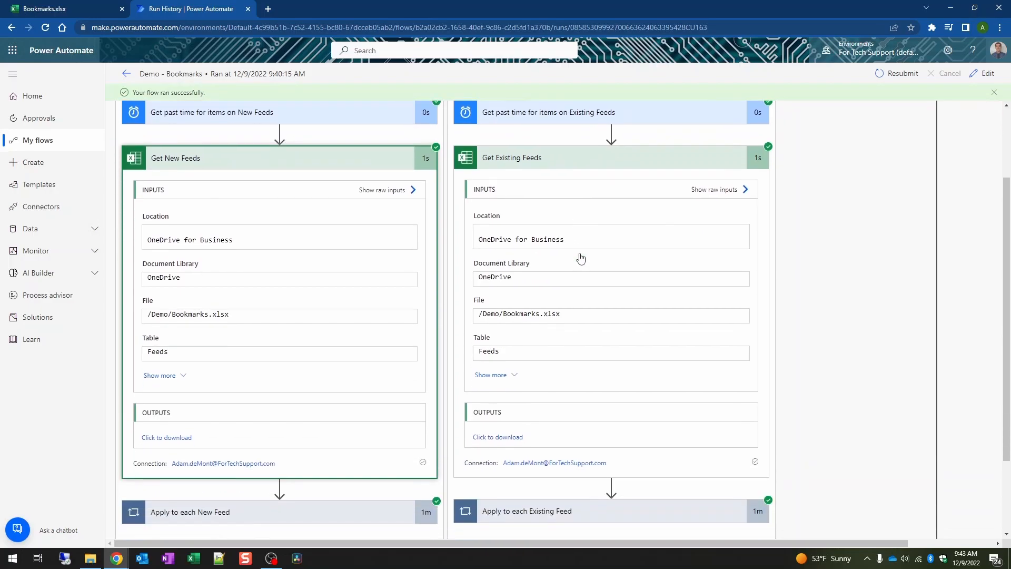
{"action": "left_click", "coordinate": [507, 270]}
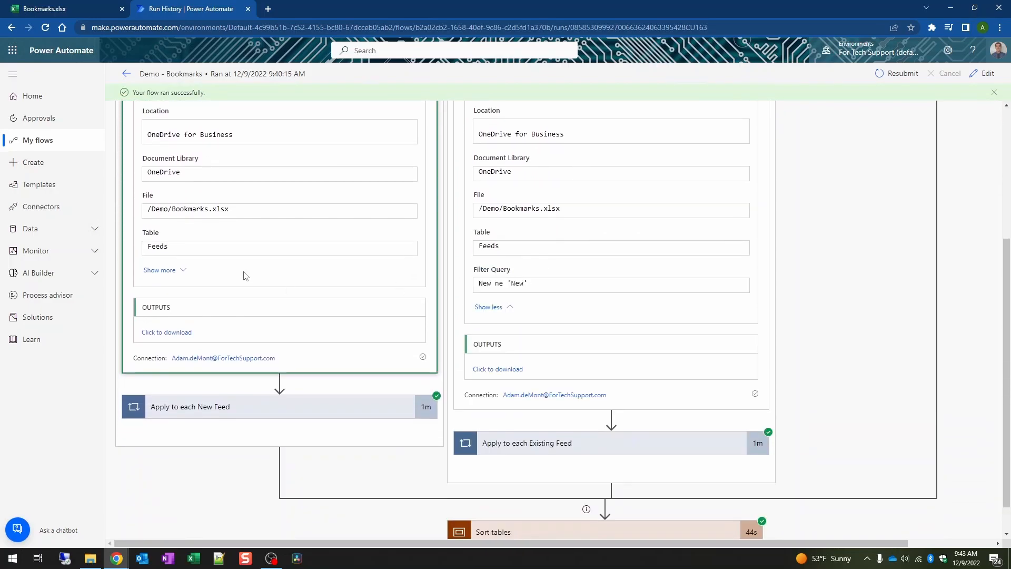
{"action": "left_click", "coordinate": [166, 270]}
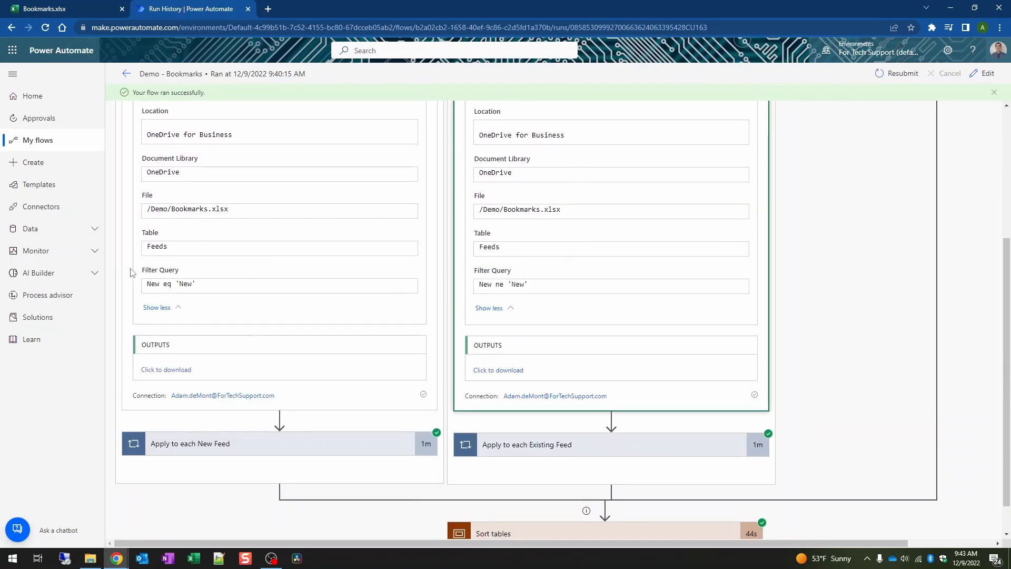
- Check the filter query values of the Get New Feeds and Get Existing Feeds actions
{"action": "double_click", "coordinate": [168, 285]}
{"action": "left_click_drag", "start_coordinate": [496, 284], "coordinate": [513, 285]}
{"action": "left_click", "coordinate": [552, 240]}
{"action": "scroll", "coordinate": [566, 235], "scroll_direction": "up", "scroll_amount": 4}
- Examine the actions inside the new and existing feed loops and inside the Saved Content scope
{"action": "left_click", "coordinate": [342, 264]}
{"action": "left_click", "coordinate": [537, 312]}
{"action": "left_click", "coordinate": [334, 310]}
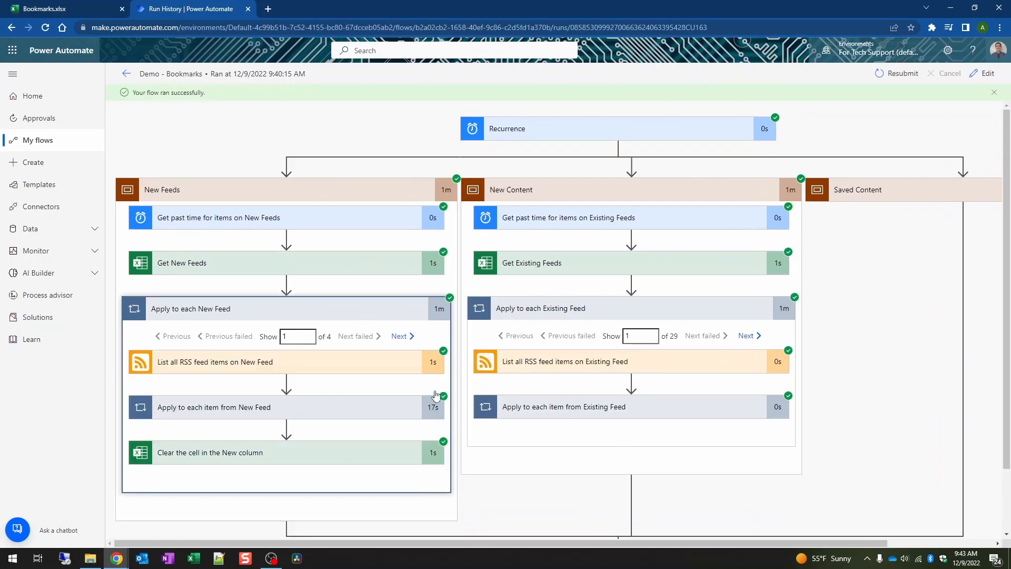
{"action": "left_click", "coordinate": [598, 190]}
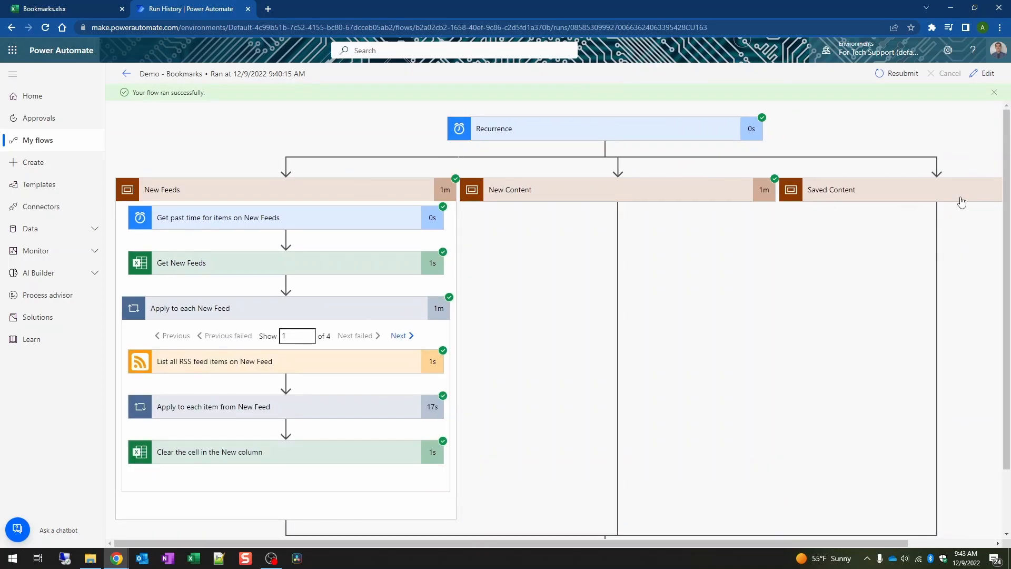
{"action": "left_click", "coordinate": [856, 199]}
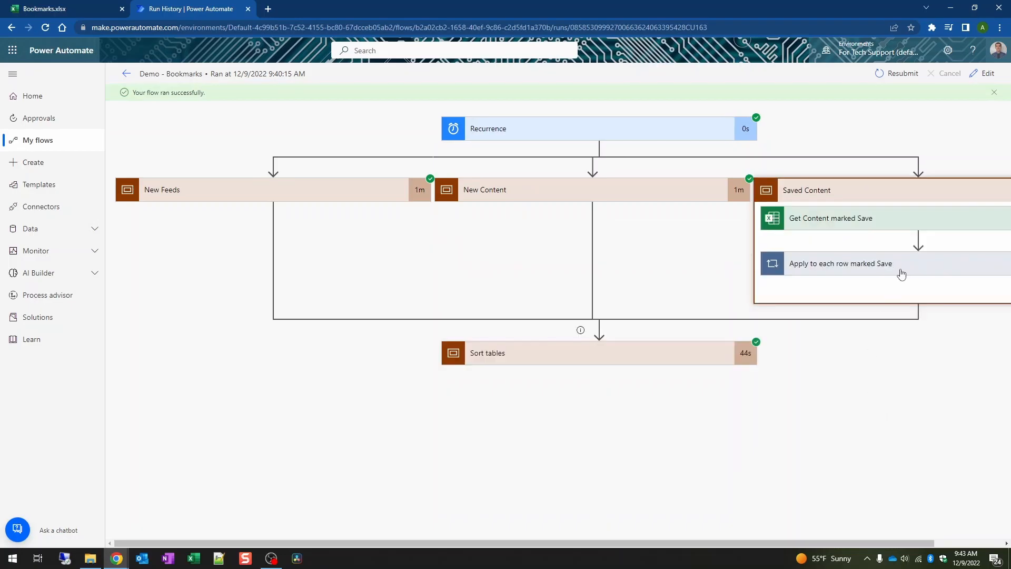
- Switch to the Bookmarks.xlsx workbook and check the New column of the Feeds table
{"action": "left_click", "coordinate": [43, 5]}
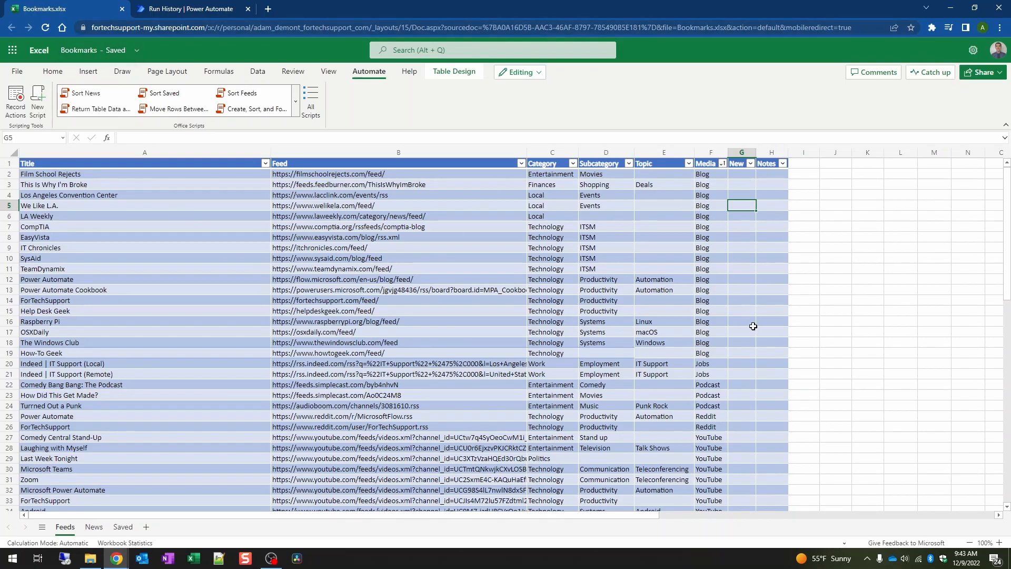
{"action": "scroll", "coordinate": [754, 342], "scroll_direction": "down", "scroll_amount": 3}
{"action": "scroll", "coordinate": [758, 389], "scroll_direction": "up", "scroll_amount": 3}
{"action": "left_click", "coordinate": [748, 181]}
{"action": "left_click", "coordinate": [745, 172]}
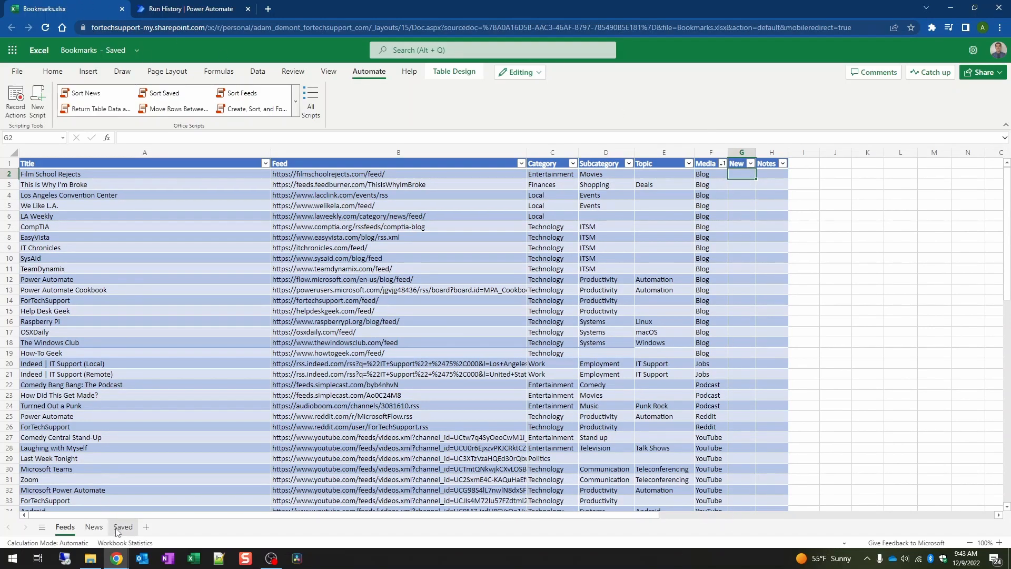
- Review the rows added to the News sheet and the rows and Category column on the Saved sheet
{"action": "left_click", "coordinate": [94, 526]}
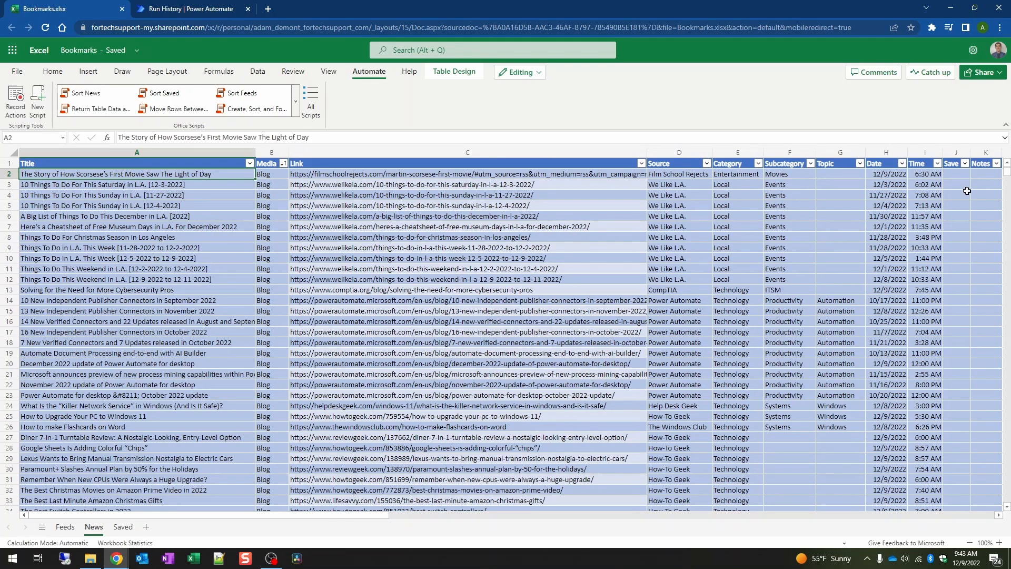
{"action": "scroll", "coordinate": [967, 191], "scroll_direction": "down", "scroll_amount": 20}
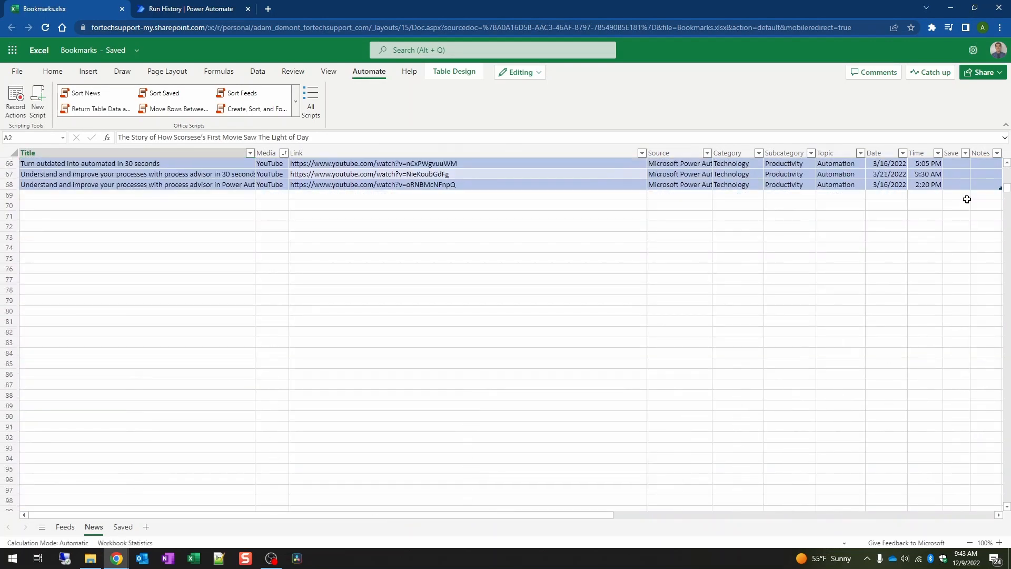
{"action": "scroll", "coordinate": [967, 199], "scroll_direction": "up", "scroll_amount": 20}
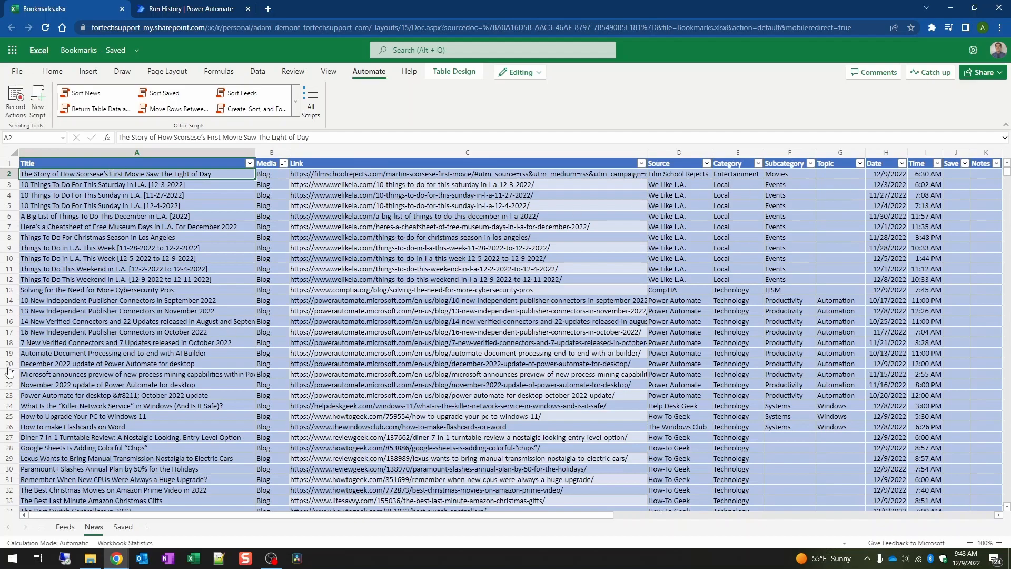
{"action": "left_click", "coordinate": [122, 527]}
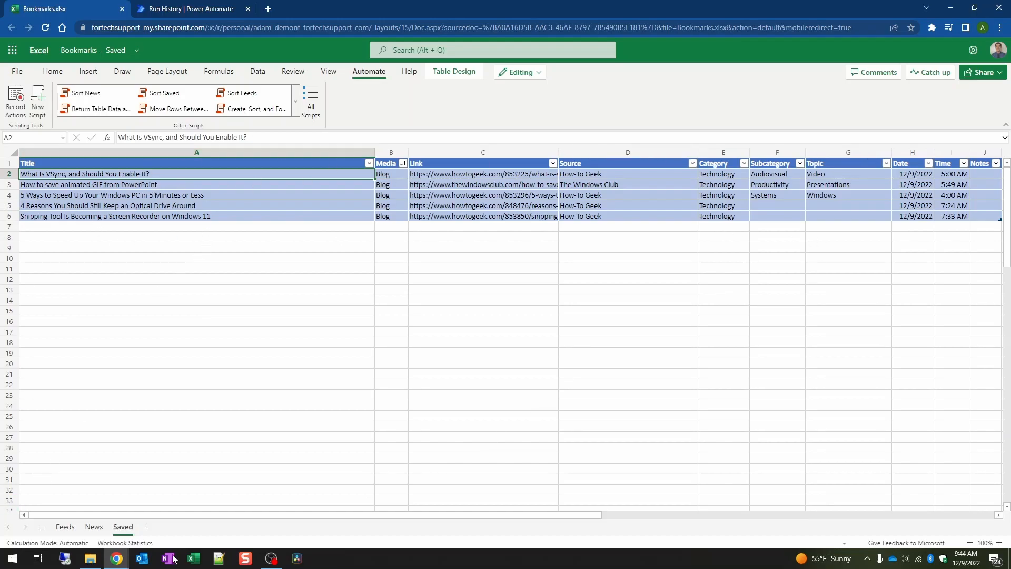
{"action": "left_click", "coordinate": [745, 164]}
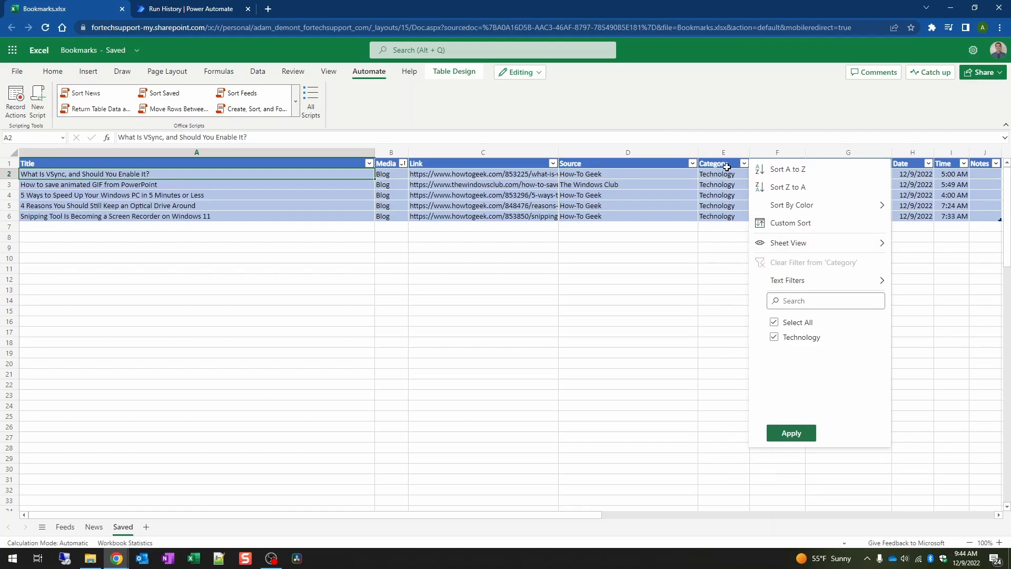
{"action": "left_click", "coordinate": [722, 187]}
- Enter Save in the Save column of the News row titled "The Best Switch Controllers in 2022"
{"action": "left_click", "coordinate": [94, 528]}
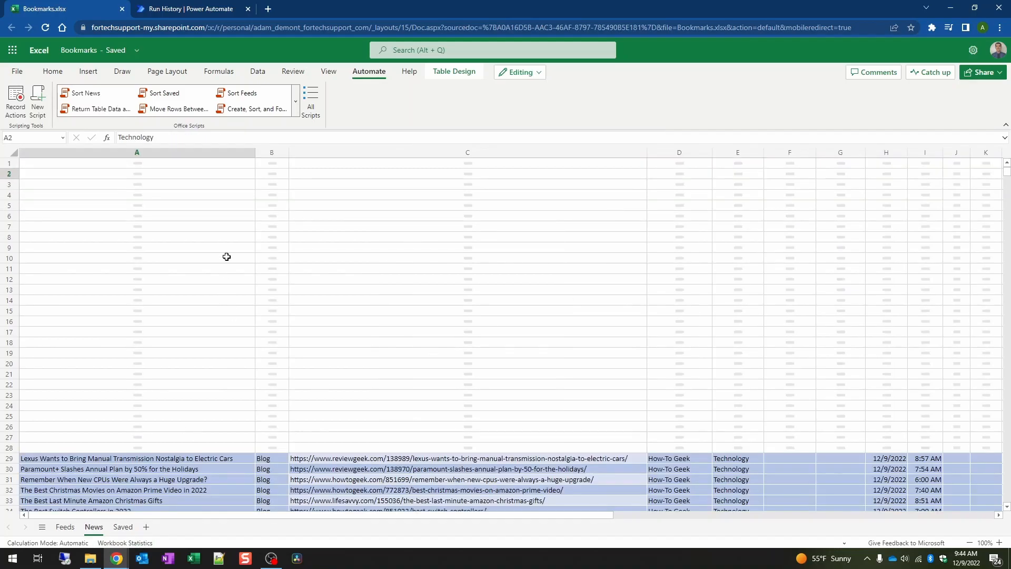
{"action": "scroll", "coordinate": [525, 253], "scroll_direction": "down", "scroll_amount": 8}
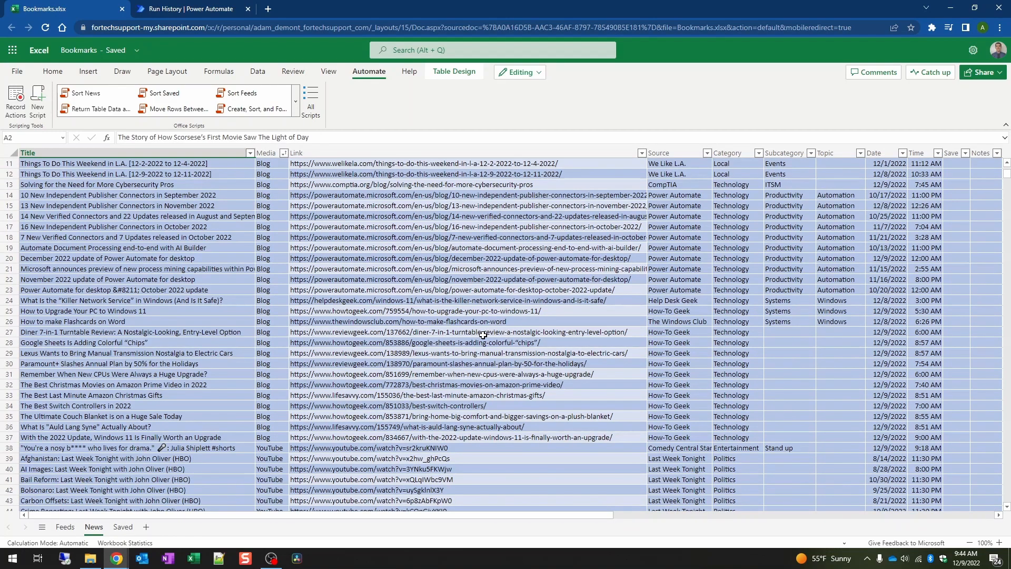
{"action": "scroll", "coordinate": [500, 331], "scroll_direction": "down", "scroll_amount": 4}
{"action": "scroll", "coordinate": [526, 334], "scroll_direction": "up", "scroll_amount": 4}
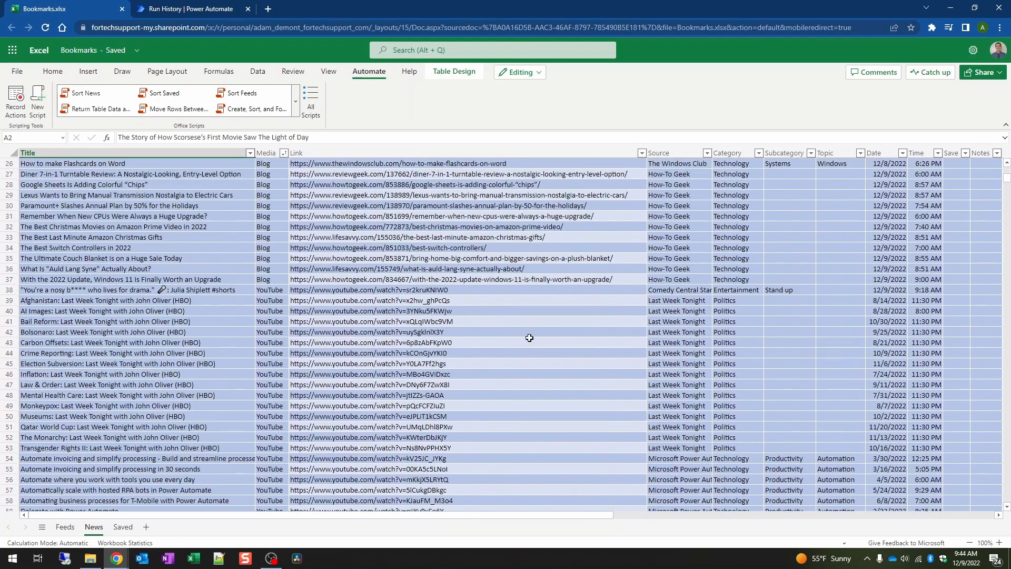
{"action": "left_click", "coordinate": [953, 247]}
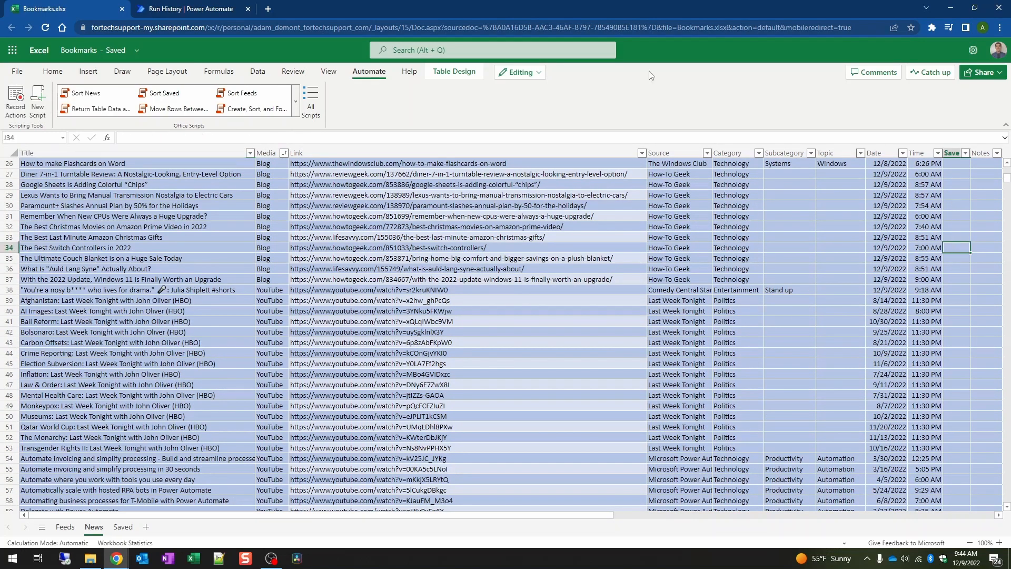
{"action": "scroll", "coordinate": [614, 322], "scroll_direction": "up", "scroll_amount": 3}
{"action": "scroll", "coordinate": [614, 322], "scroll_direction": "up", "scroll_amount": 2}
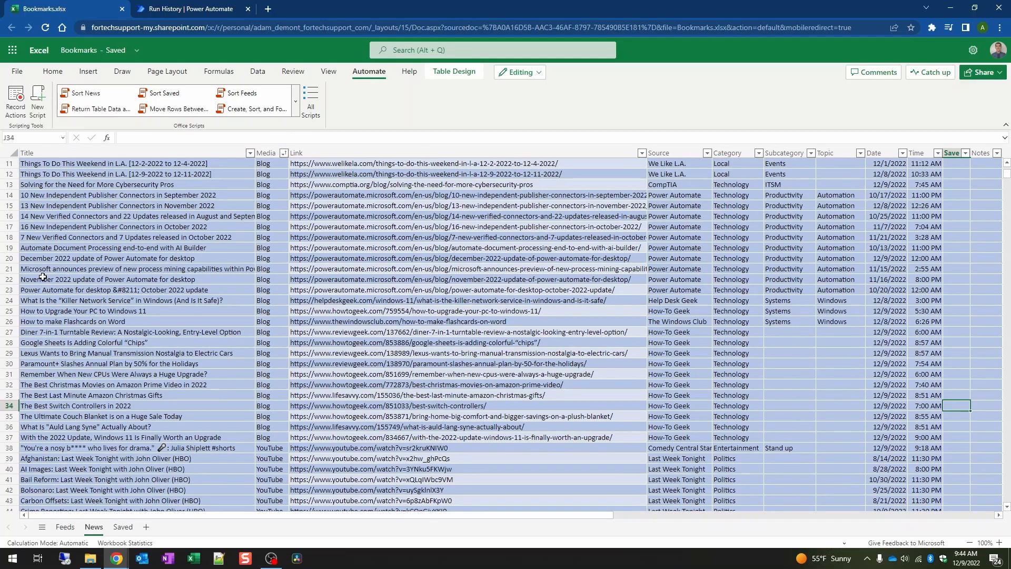
{"action": "type", "text": "Save"}
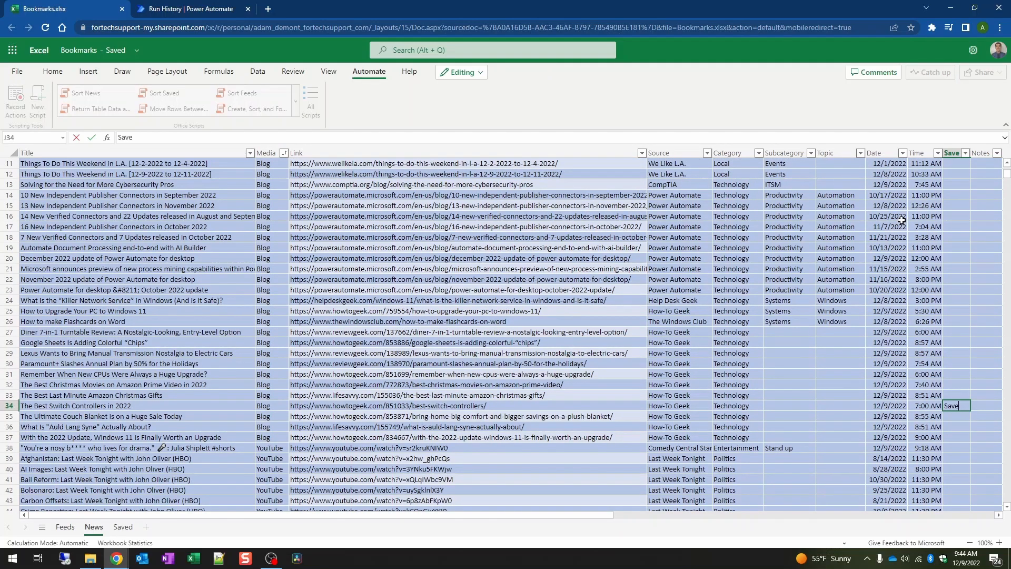
{"action": "left_click", "coordinate": [956, 246]}
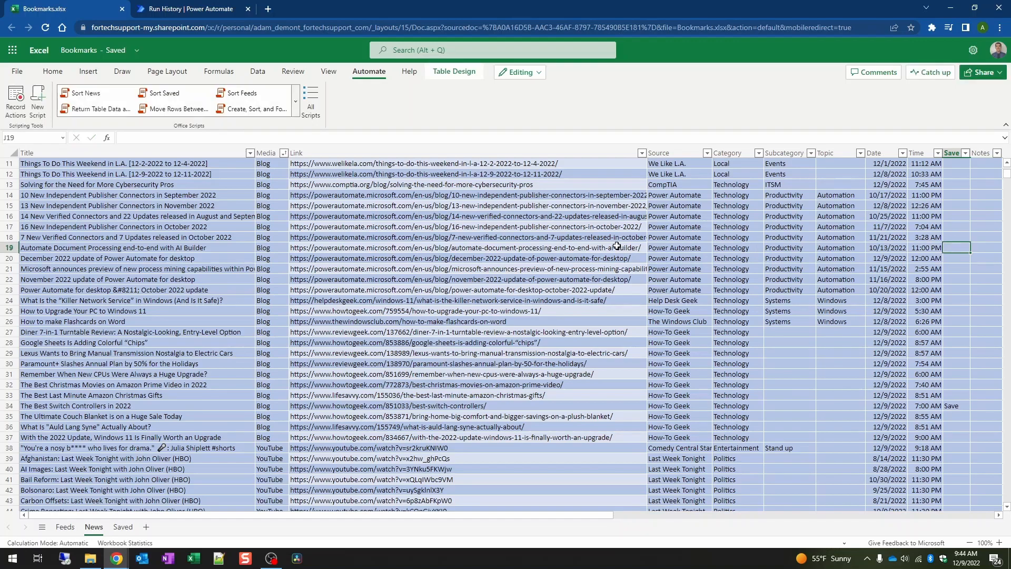
- Switch back to the flow's run history in Power Automate
{"action": "left_click", "coordinate": [199, 7]}
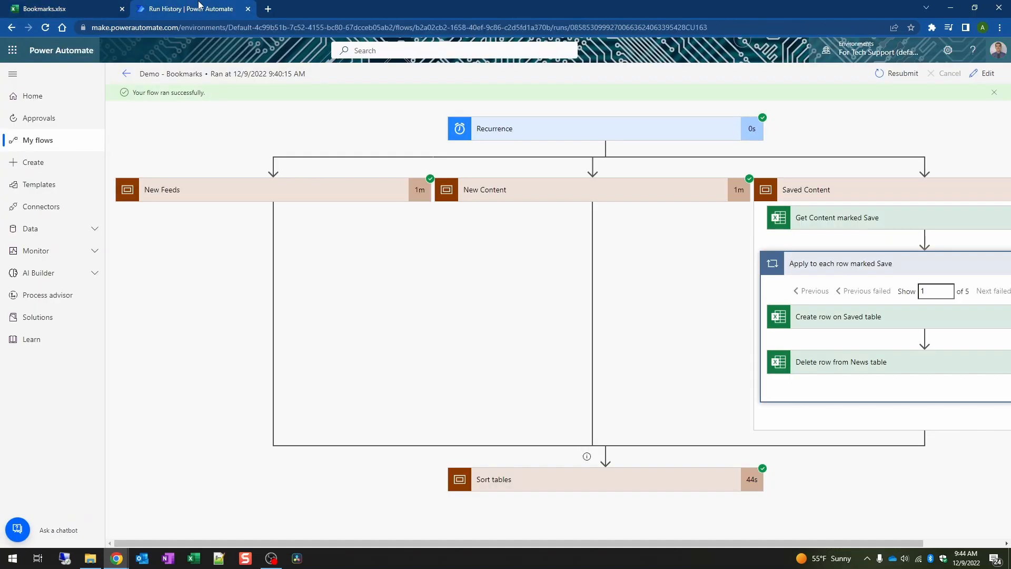